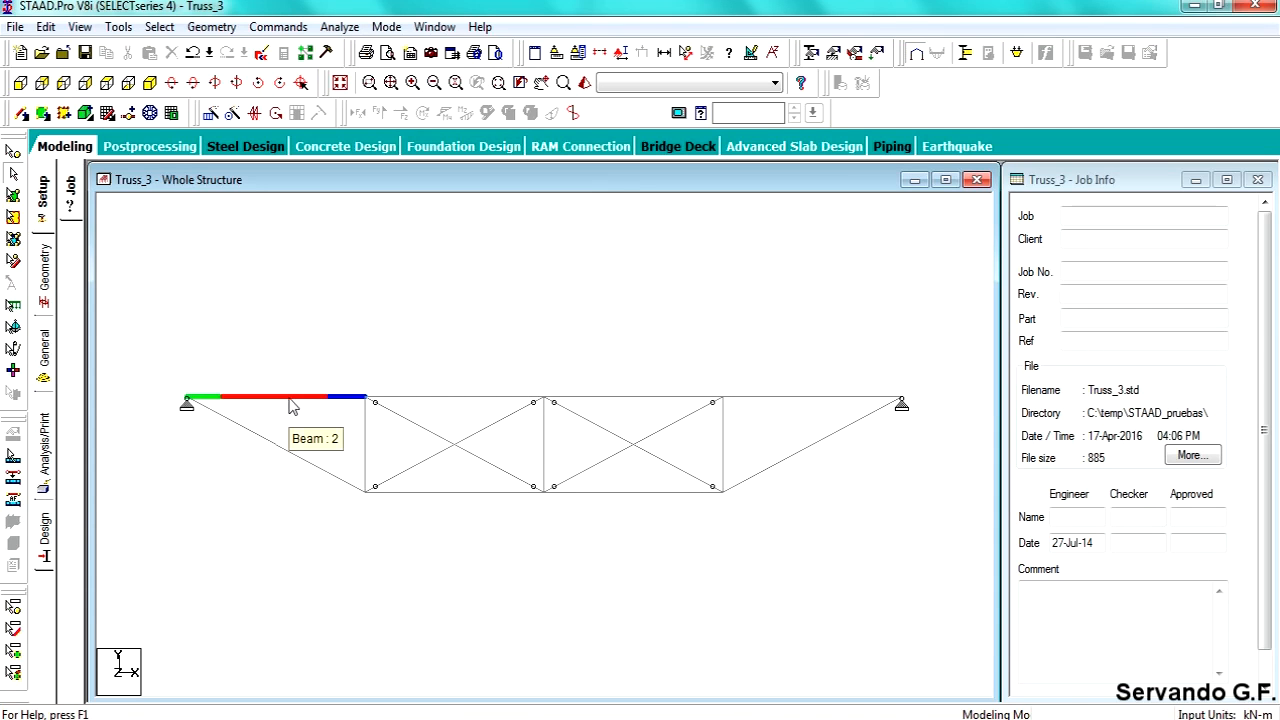
Select the top chord members and clear them, then select and clear the four lower chord members
{"action": "left_click_drag", "start_coordinate": [157, 337], "coordinate": [940, 425]}
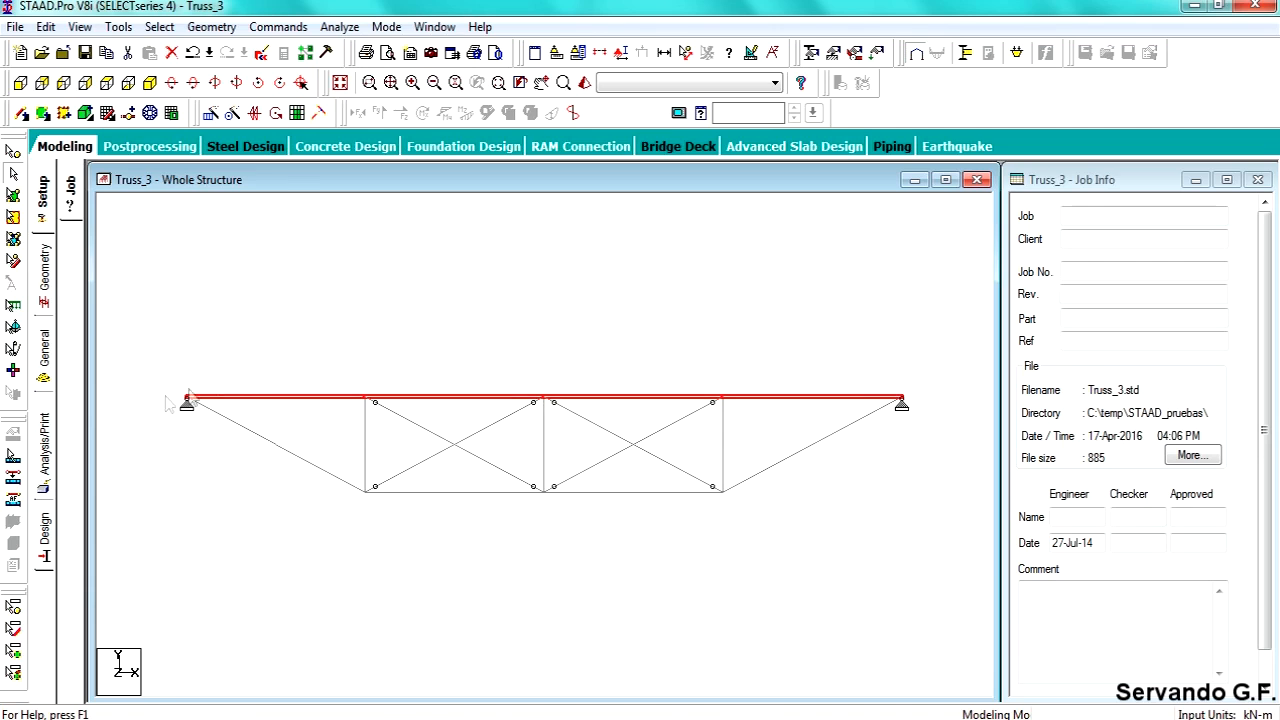
{"action": "left_click", "coordinate": [386, 316]}
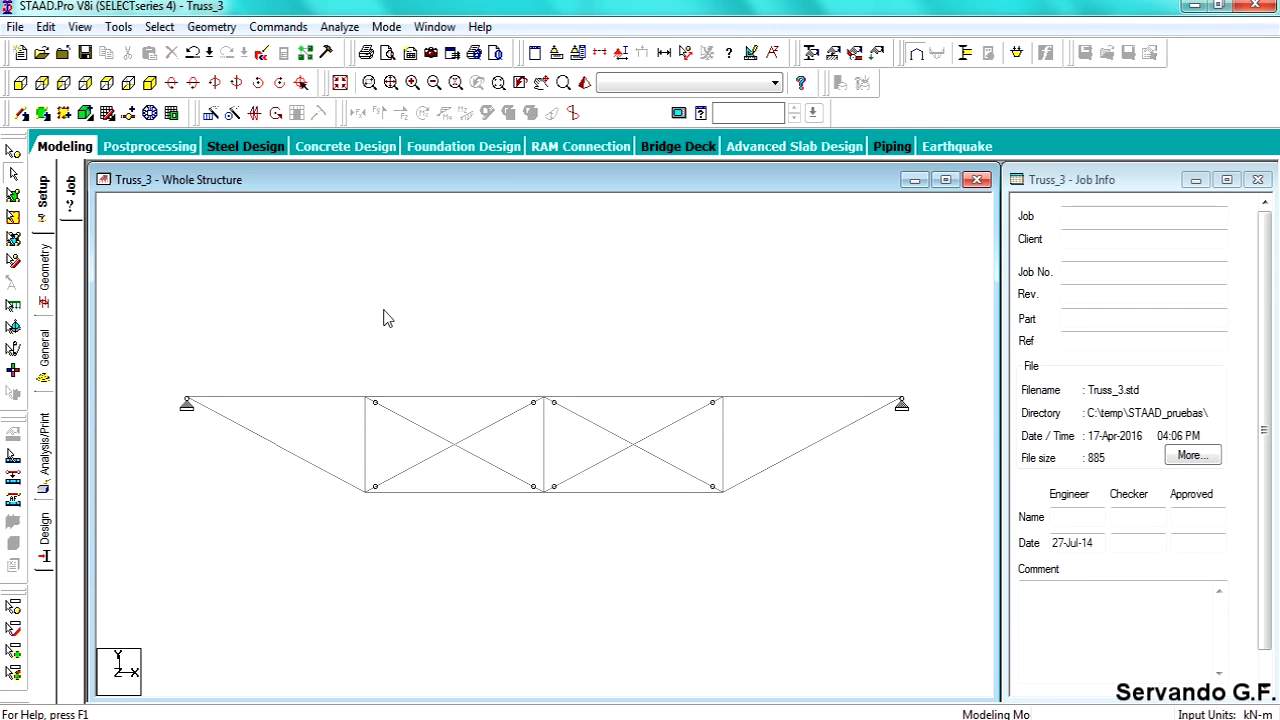
{"action": "left_click", "coordinate": [290, 452]}
{"action": "left_click", "coordinate": [455, 491], "text": "ctrl"}
{"action": "left_click", "coordinate": [675, 494], "text": "ctrl"}
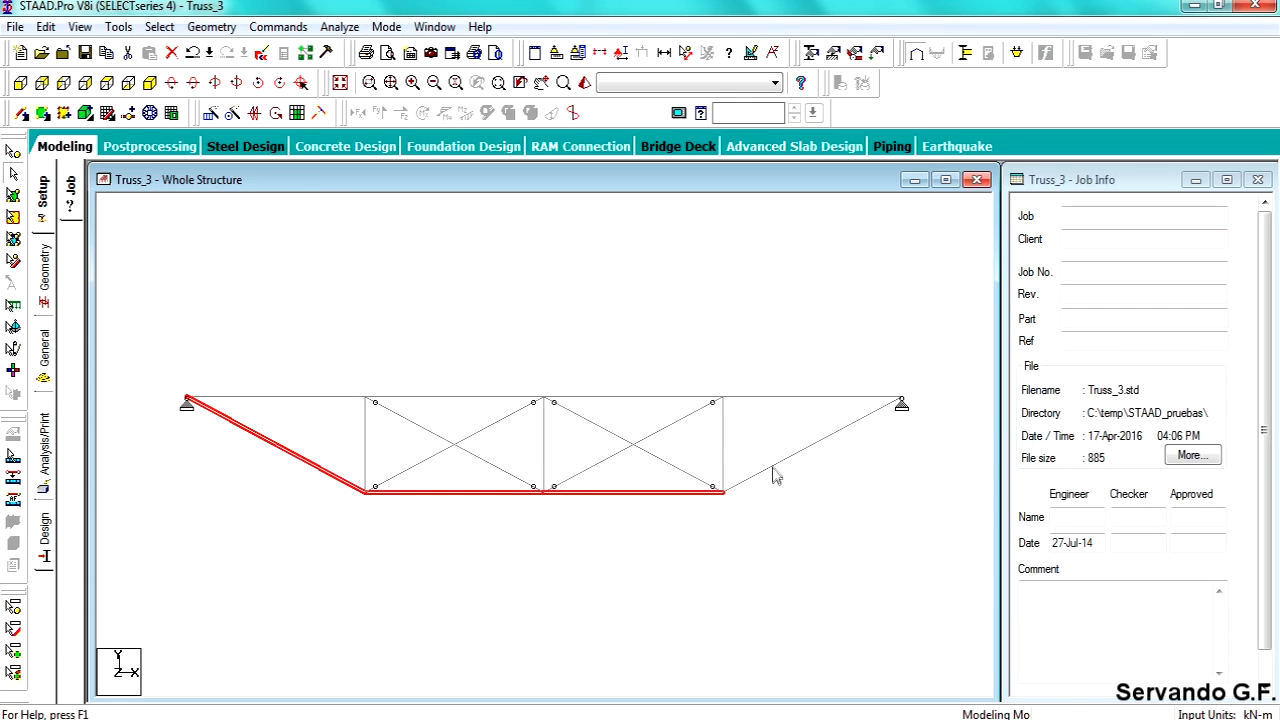
{"action": "left_click", "coordinate": [777, 466], "text": "ctrl"}
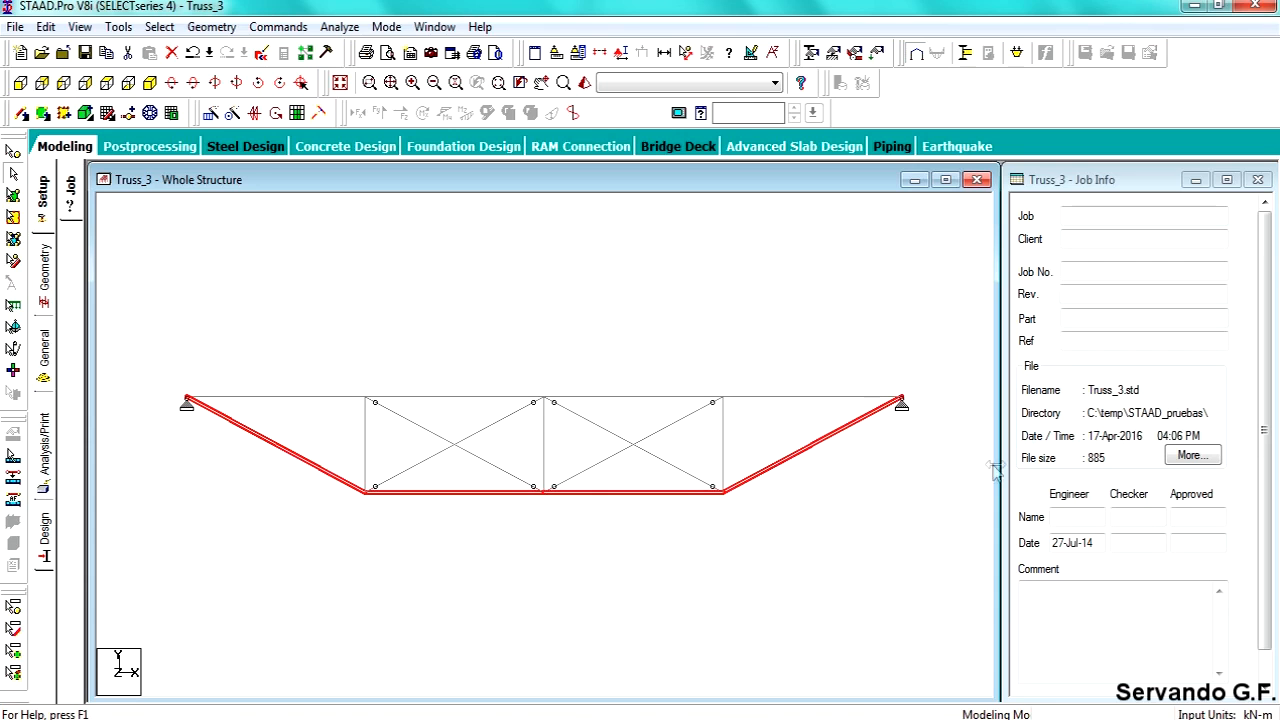
{"action": "left_click", "coordinate": [645, 566]}
Select the three vertical members of the truss together, then clear the selection
{"action": "left_click", "coordinate": [365, 440]}
{"action": "left_click", "coordinate": [544, 446], "text": "ctrl"}
{"action": "left_click", "coordinate": [725, 452], "text": "ctrl"}
{"action": "left_click", "coordinate": [792, 640]}
Select all four crossing diagonals in the two middle panels, then clear the selection
{"action": "left_click", "coordinate": [465, 458]}
{"action": "left_click", "coordinate": [437, 455], "text": "ctrl"}
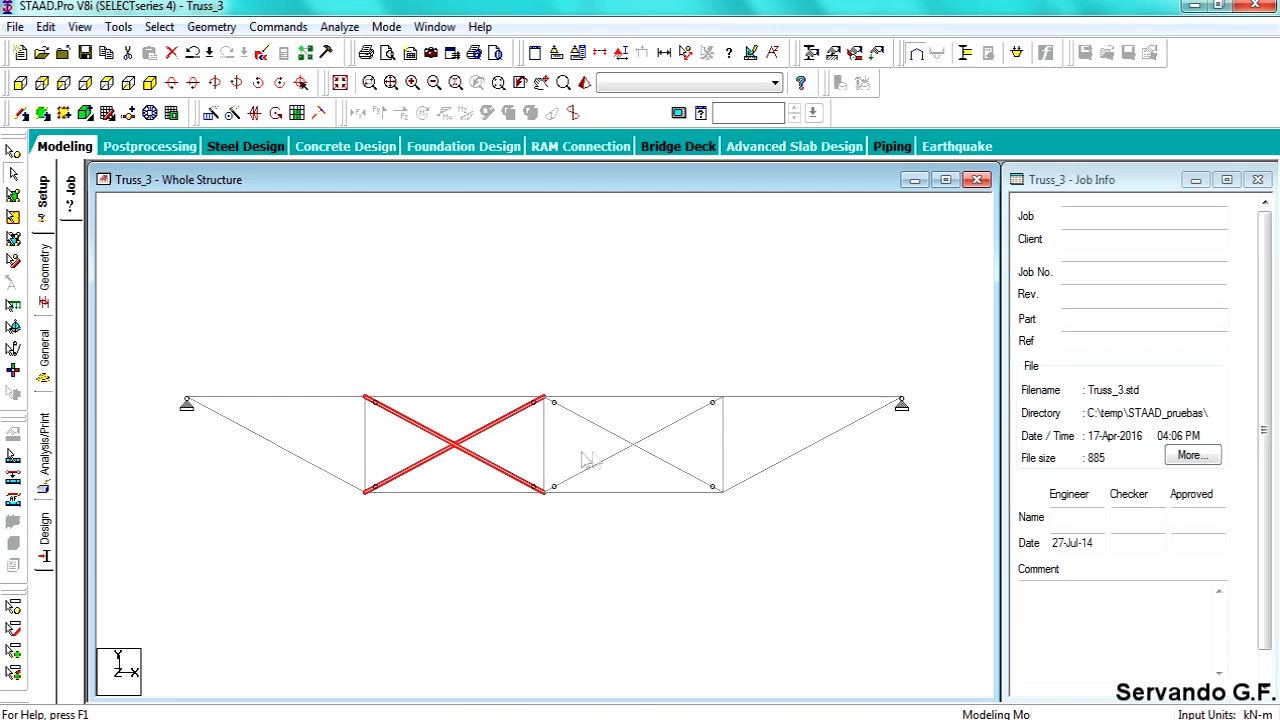
{"action": "left_click", "coordinate": [600, 463], "text": "ctrl"}
{"action": "left_click", "coordinate": [612, 434], "text": "ctrl"}
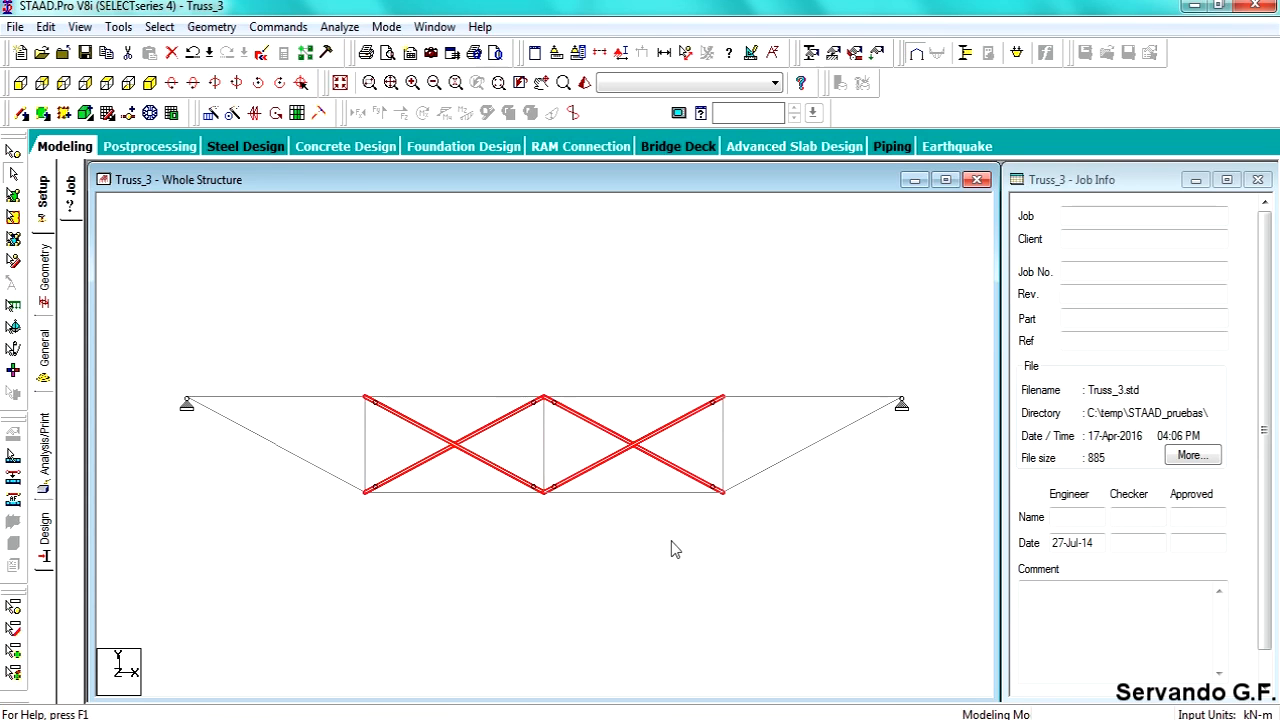
{"action": "left_click", "coordinate": [672, 594]}
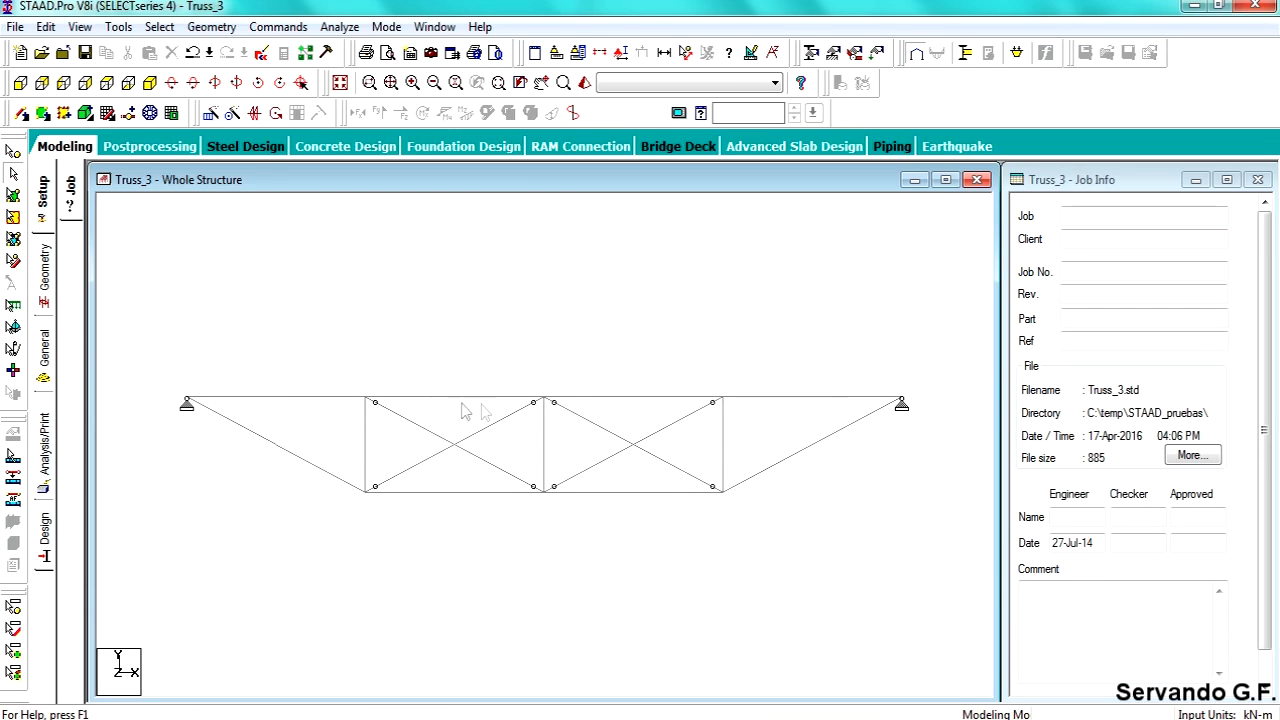
Highlight the top chord beams individually and then all together with a selection window, and clear the selection
{"action": "left_click", "coordinate": [268, 399]}
{"action": "left_click", "coordinate": [470, 400]}
{"action": "left_click", "coordinate": [640, 398]}
{"action": "left_click", "coordinate": [825, 396]}
{"action": "left_click", "coordinate": [766, 451]}
{"action": "left_click_drag", "start_coordinate": [918, 406], "coordinate": [157, 349]}
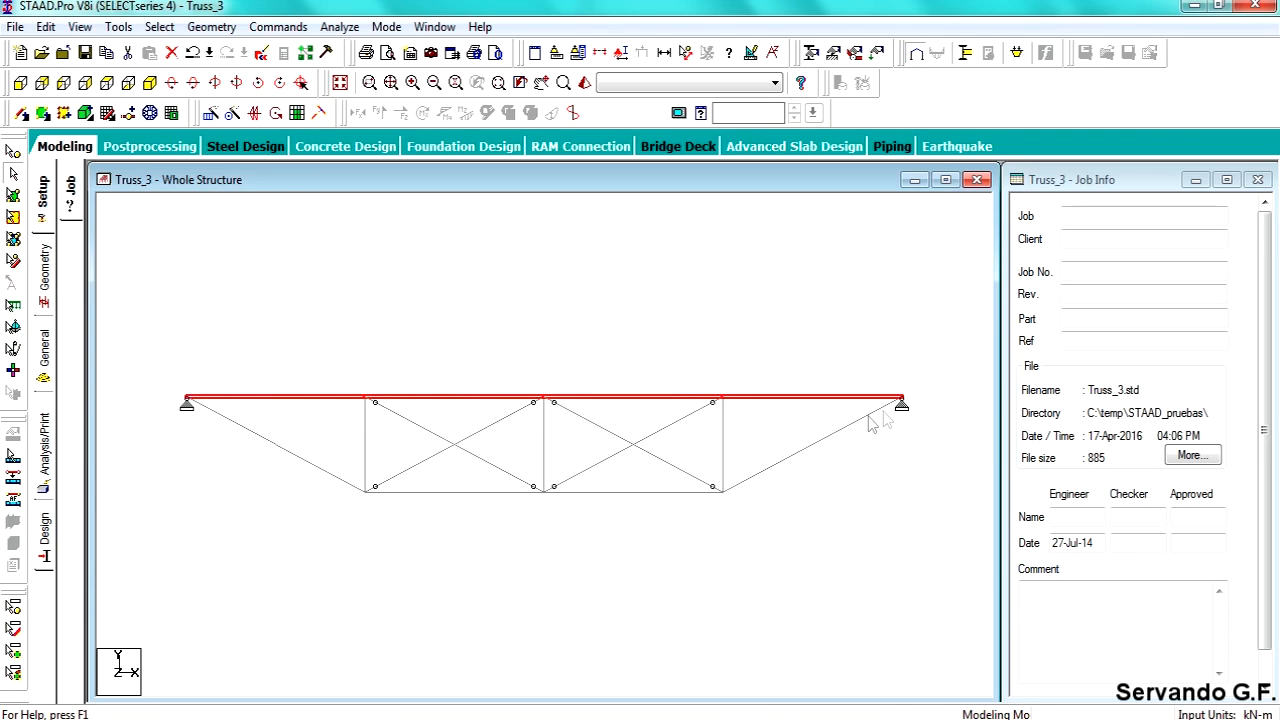
{"action": "left_click", "coordinate": [526, 358]}
Highlight the two sloping end members and two horizontal bottom beams together, then deselect them
{"action": "left_click", "coordinate": [272, 446]}
{"action": "left_click", "coordinate": [457, 490], "text": "ctrl"}
{"action": "left_click", "coordinate": [607, 491], "text": "ctrl"}
{"action": "left_click", "coordinate": [764, 472], "text": "ctrl"}
{"action": "left_click", "coordinate": [652, 515]}
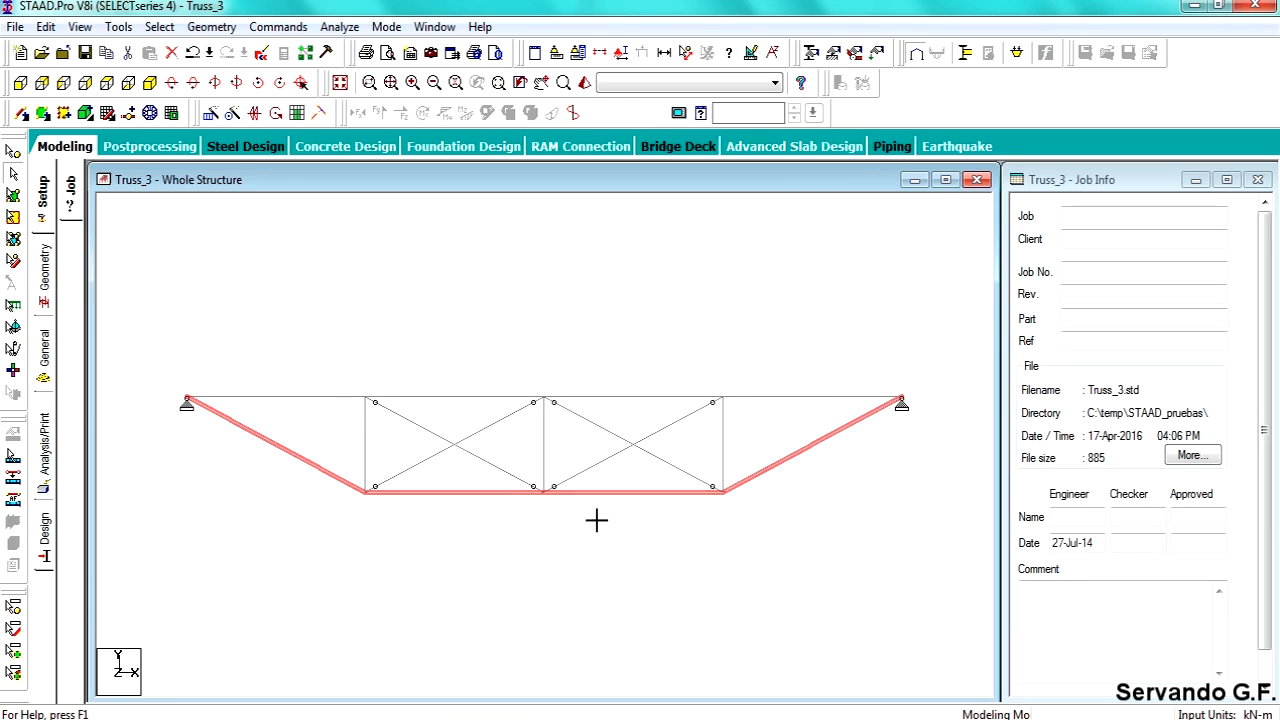
Highlight the three vertical posts between the chords, then deselect them
{"action": "left_click", "coordinate": [365, 445]}
{"action": "left_click", "coordinate": [543, 460], "text": "ctrl"}
{"action": "left_click", "coordinate": [725, 438], "text": "ctrl"}
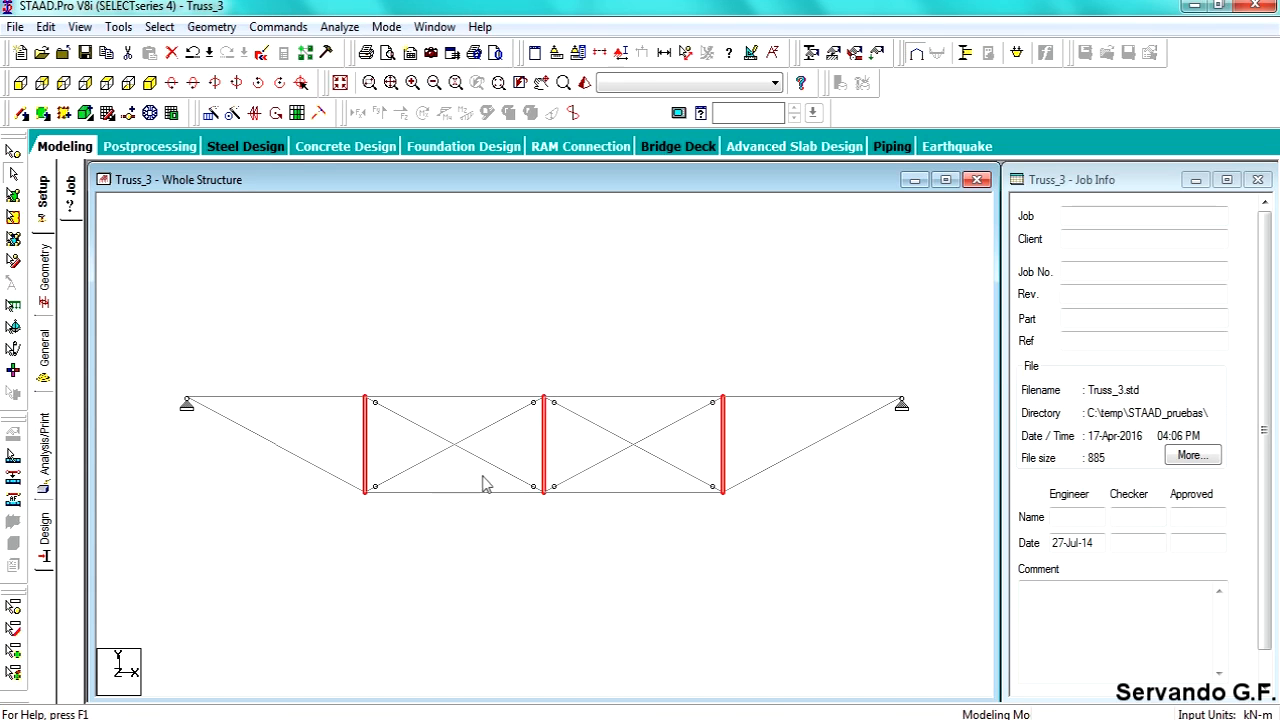
{"action": "left_click", "coordinate": [588, 456]}
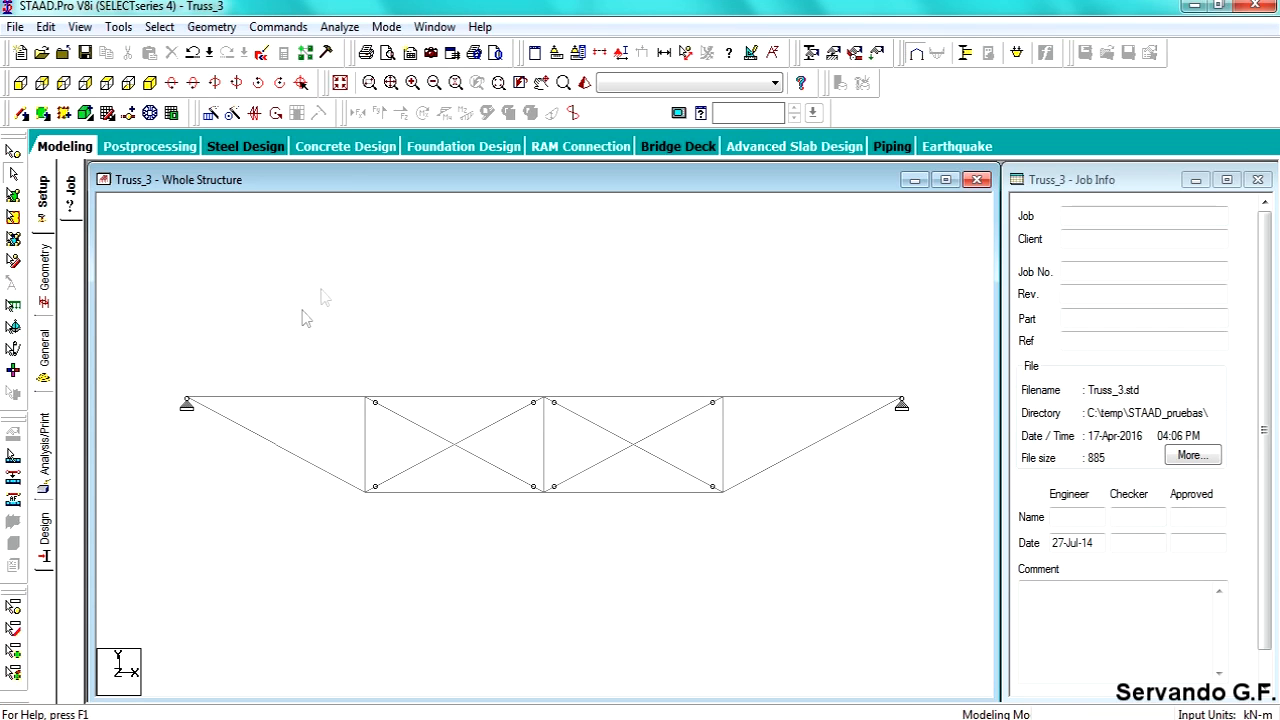
Create a new group named UpperBeams with the type Beam
{"action": "left_click", "coordinate": [163, 29]}
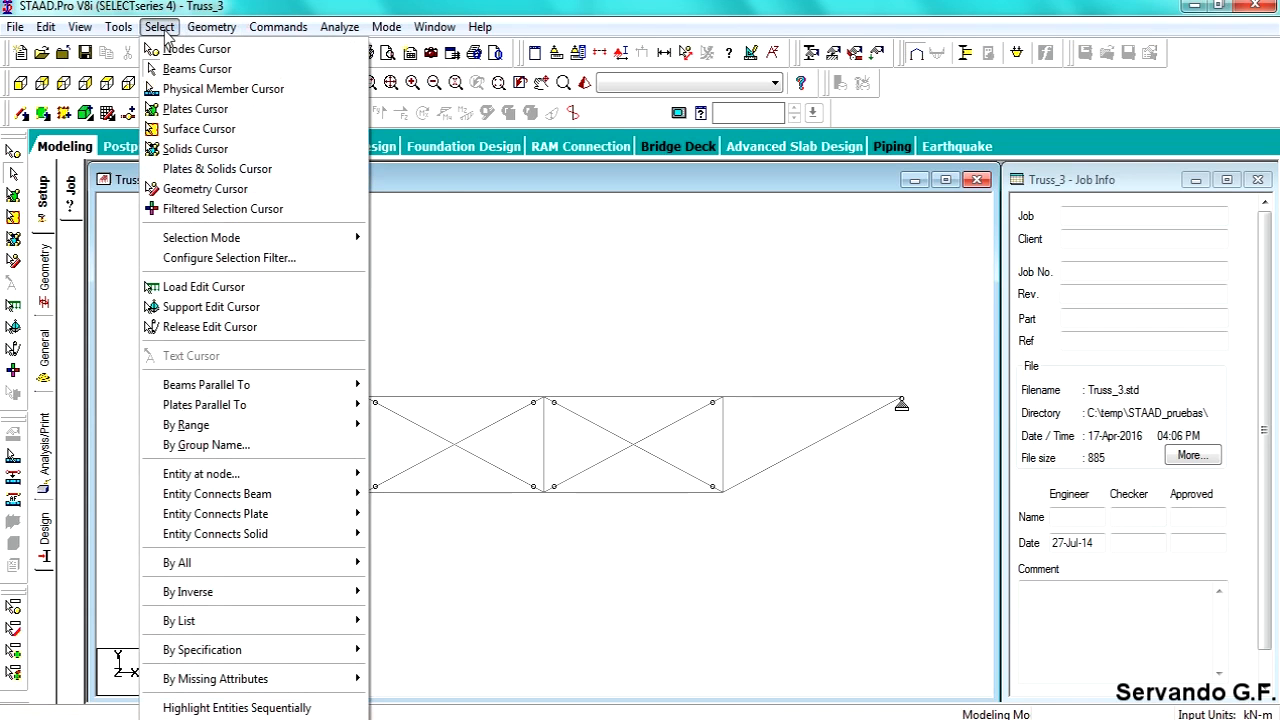
{"action": "mouse_move", "coordinate": [118, 27]}
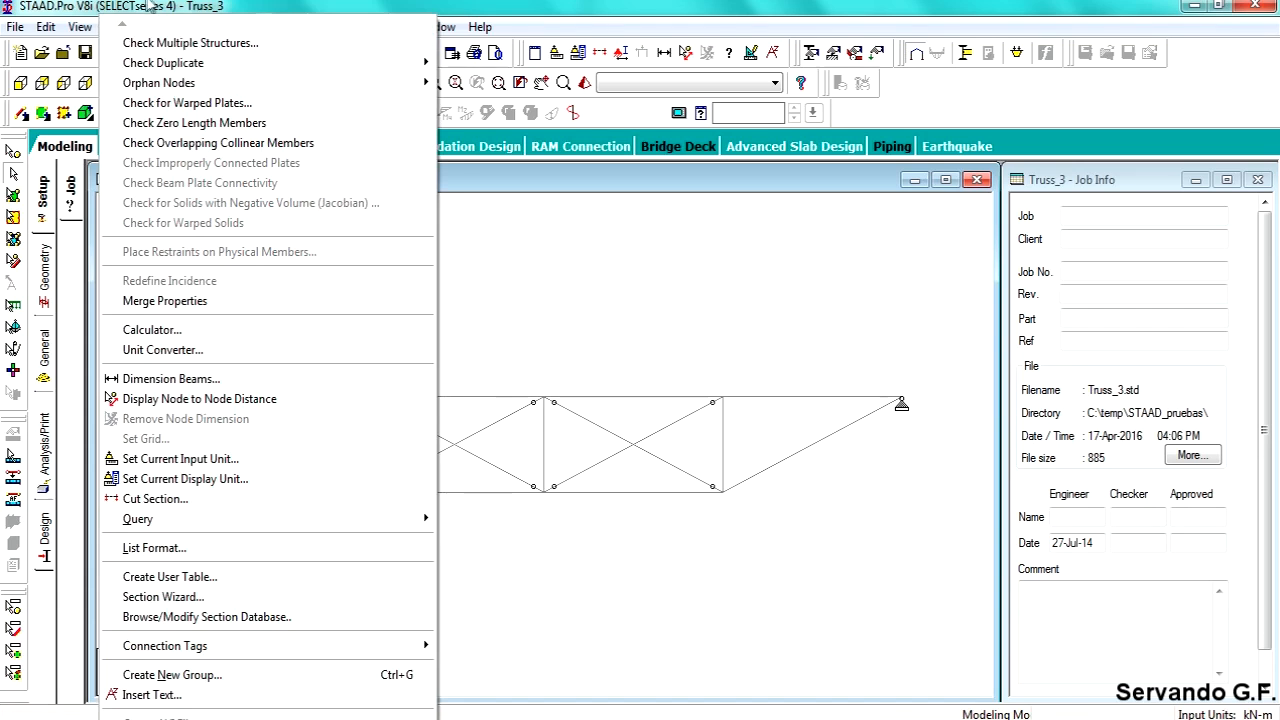
{"action": "left_click", "coordinate": [122, 28]}
{"action": "left_click", "coordinate": [122, 28]}
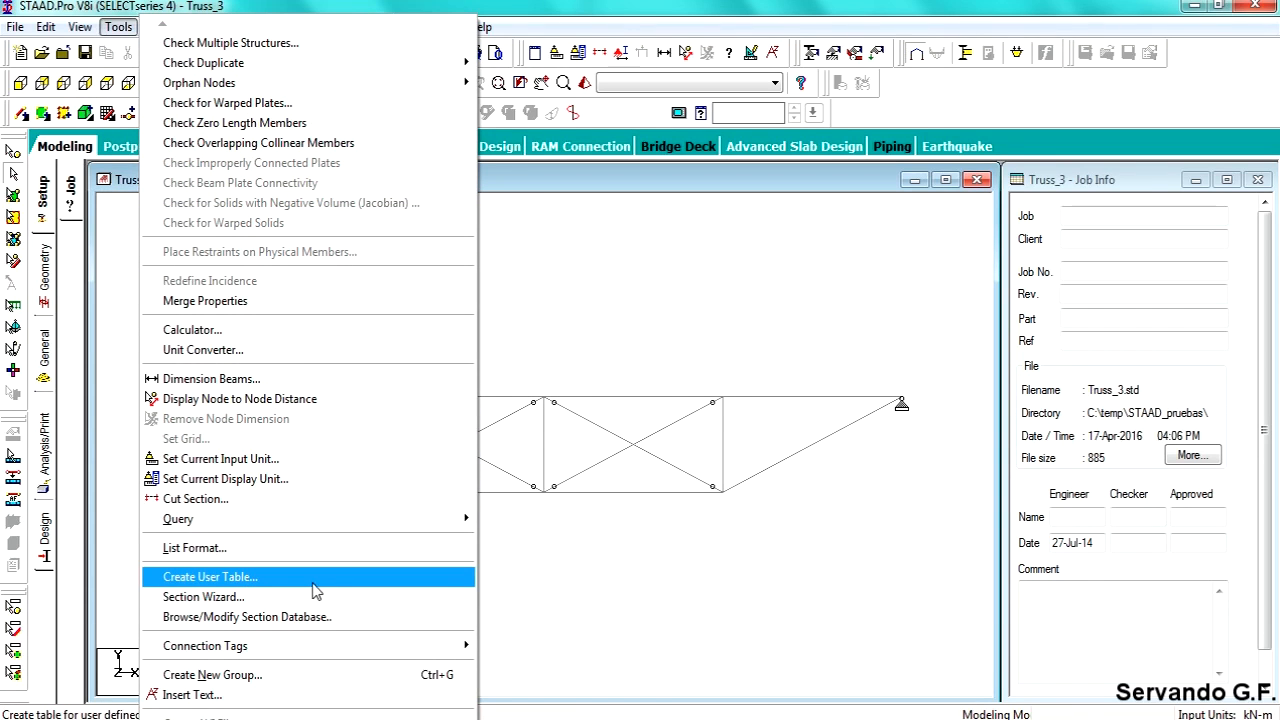
{"action": "left_click", "coordinate": [264, 676]}
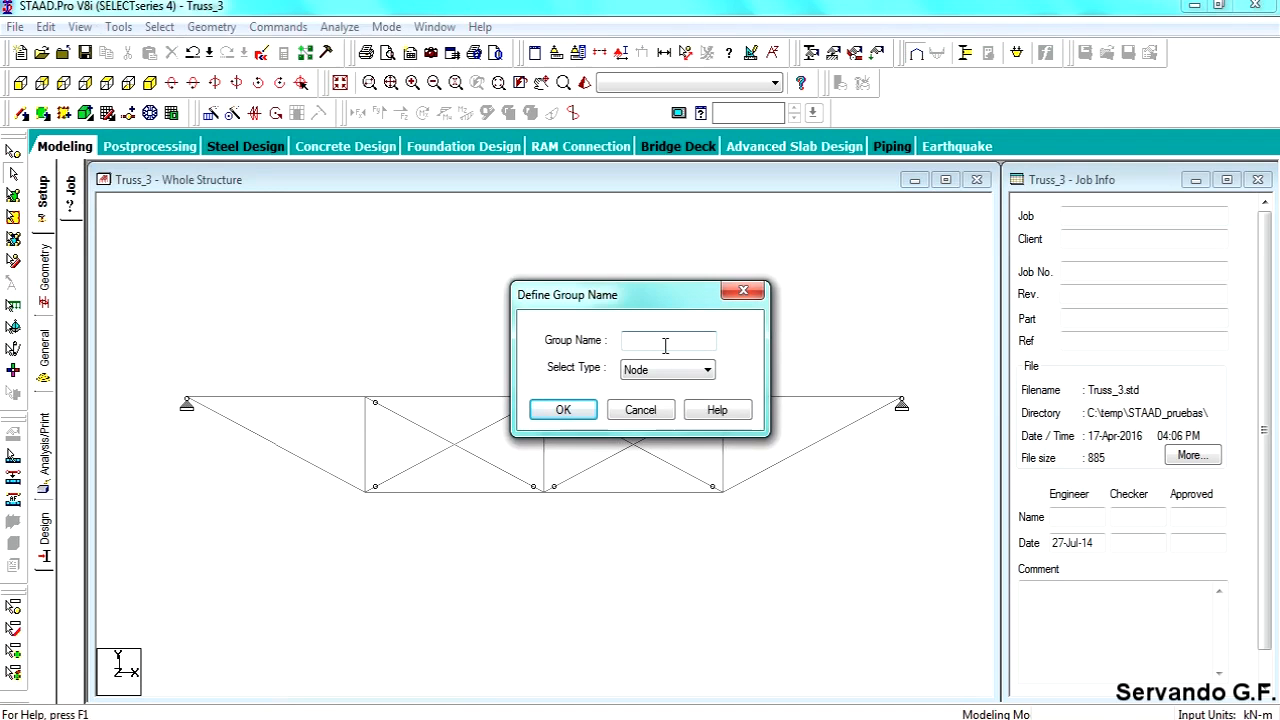
{"action": "type", "text": "UpperBeams"}
{"action": "left_click", "coordinate": [686, 372]}
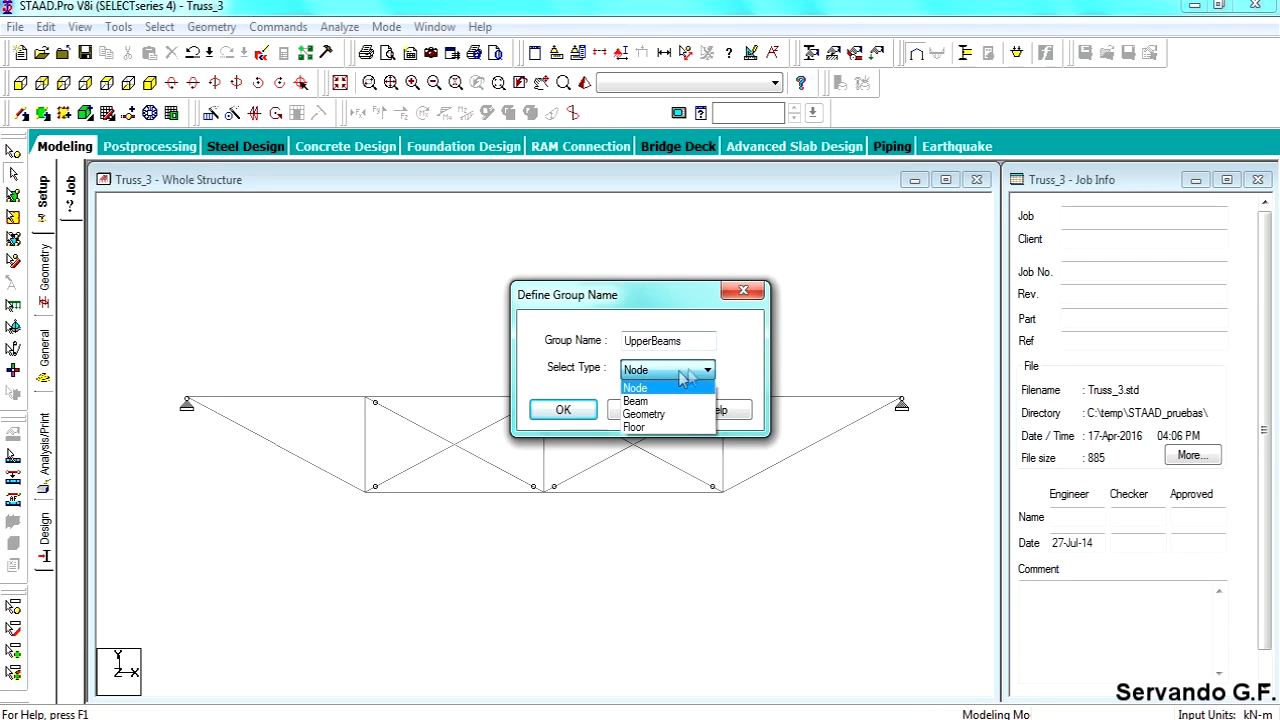
{"action": "left_click", "coordinate": [640, 401]}
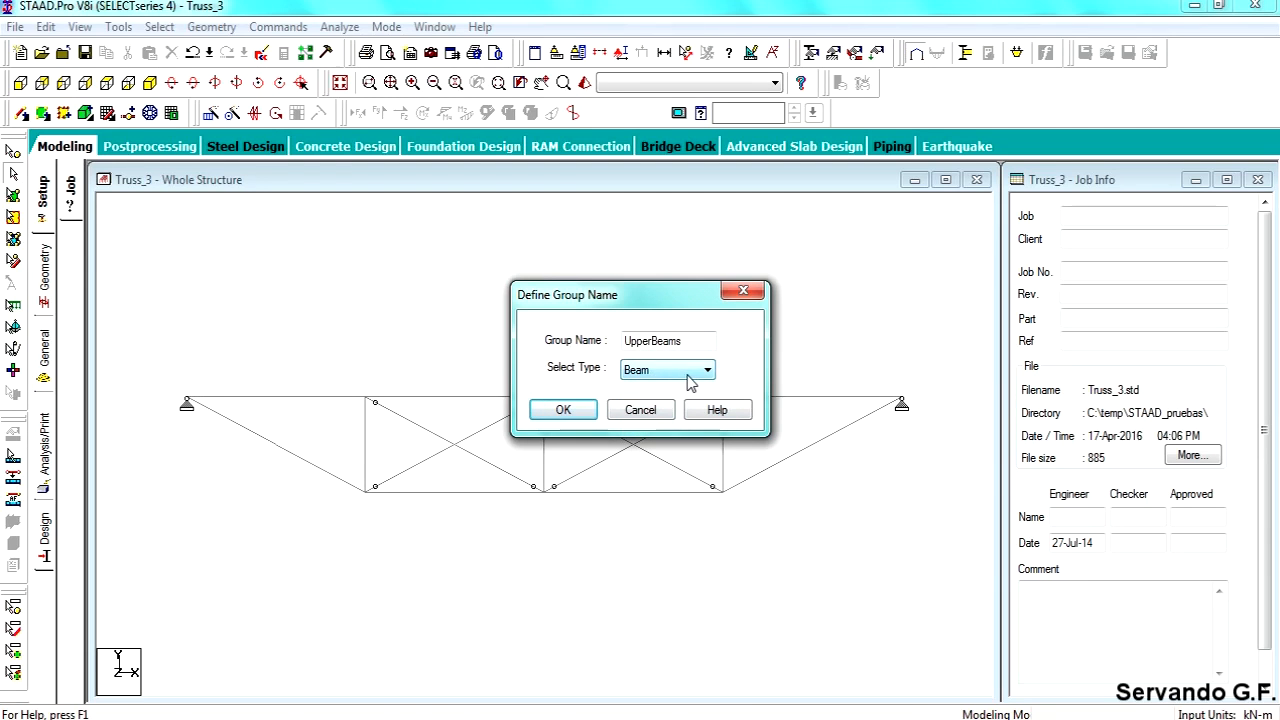
{"action": "left_click", "coordinate": [687, 375]}
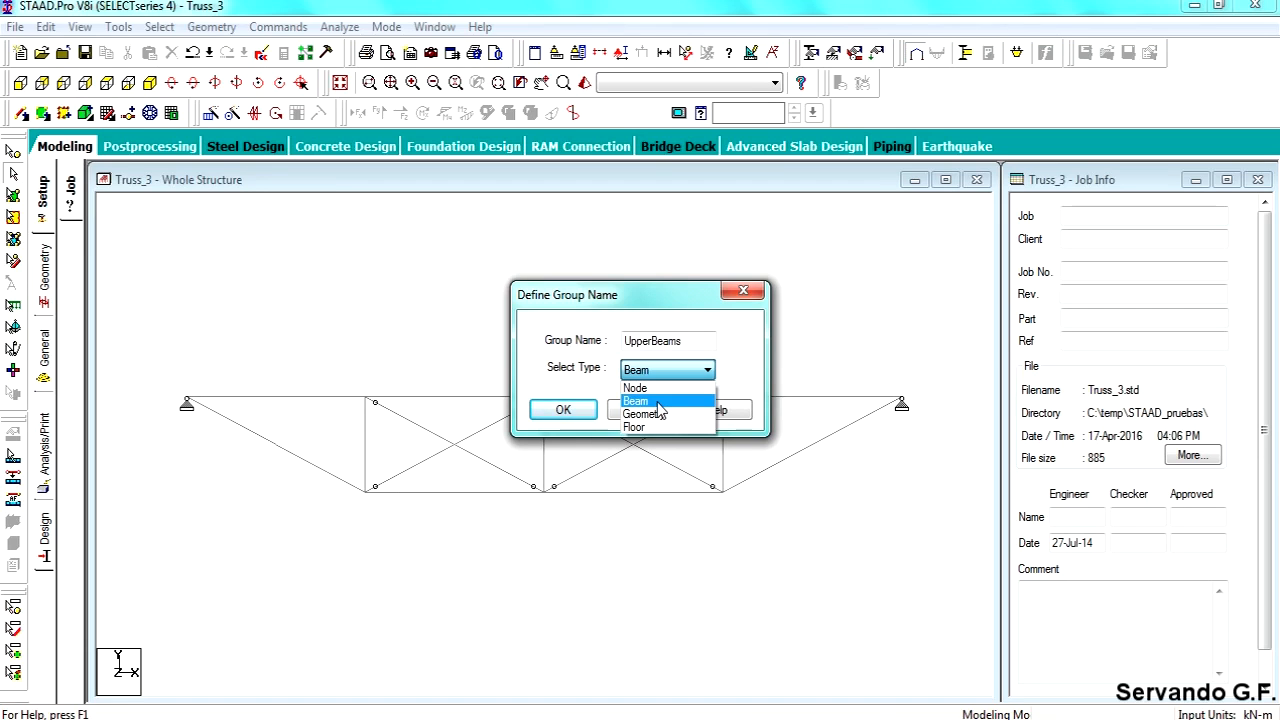
{"action": "left_click", "coordinate": [658, 402]}
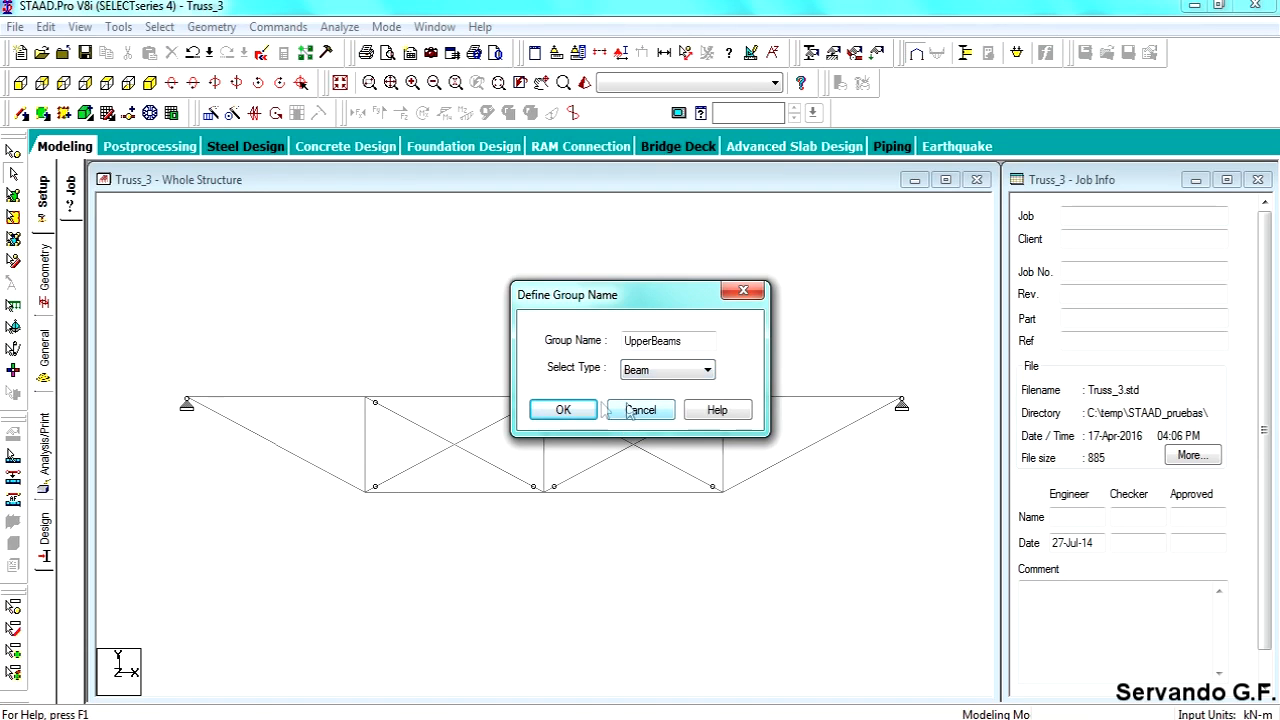
{"action": "left_click", "coordinate": [564, 412]}
Associate the four top chord beams with the UpperBeams group as selected geometry, then clear the selection
{"action": "left_click_drag", "start_coordinate": [224, 205], "coordinate": [1052, 100]}
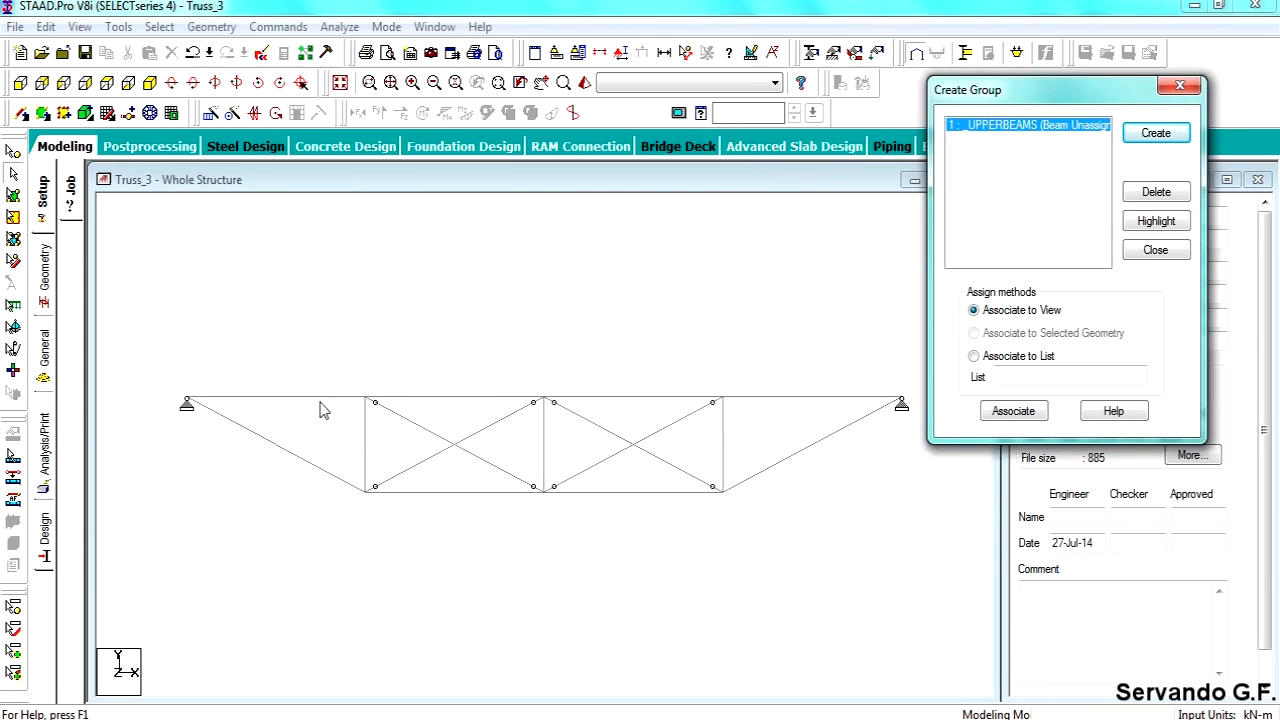
{"action": "left_click", "coordinate": [263, 399]}
{"action": "left_click", "coordinate": [460, 398], "text": "ctrl"}
{"action": "left_click", "coordinate": [636, 399], "text": "ctrl"}
{"action": "left_click", "coordinate": [772, 399], "text": "ctrl"}
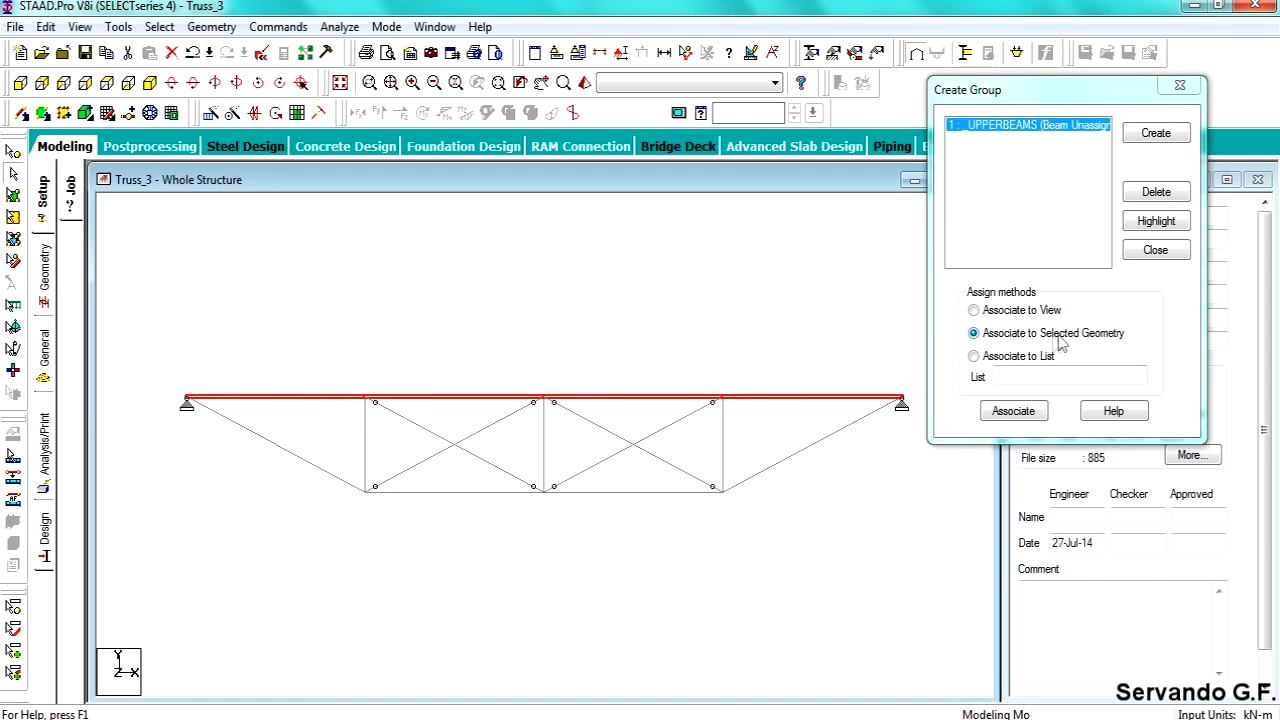
{"action": "left_click", "coordinate": [1015, 411]}
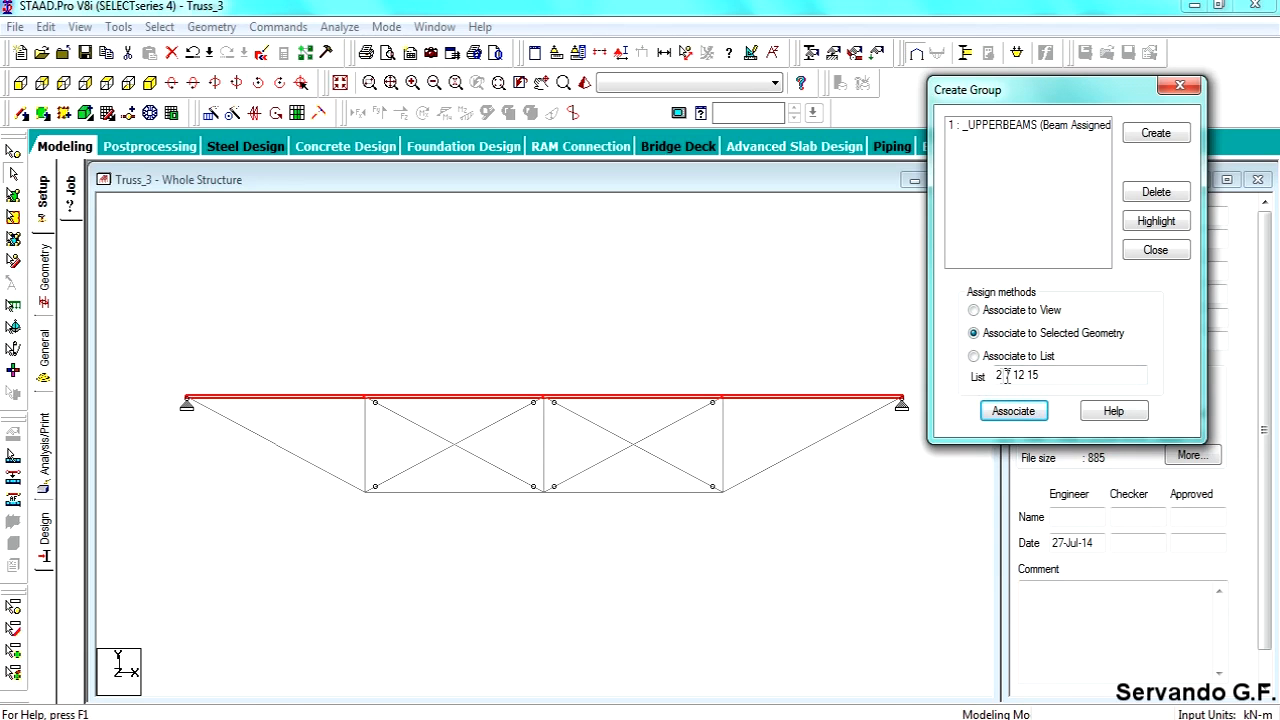
{"action": "left_click", "coordinate": [508, 341]}
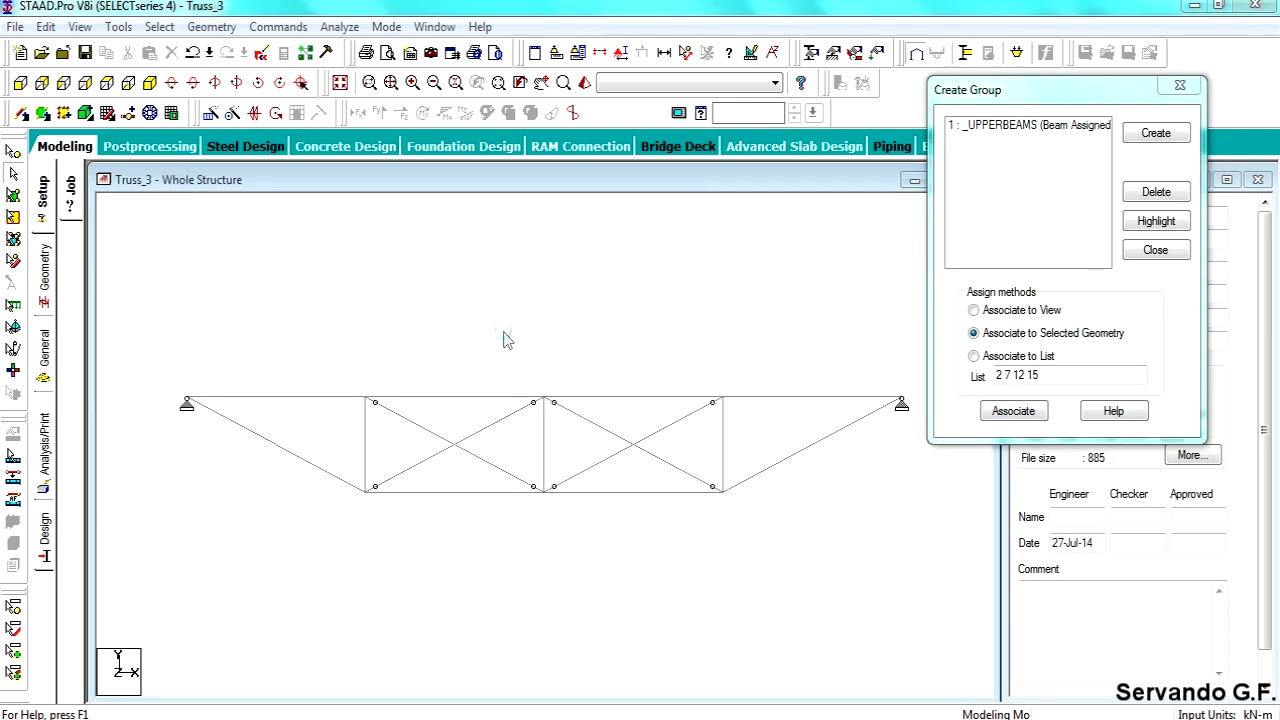
Accept the auto save and display the beam numbers on the truss
{"action": "left_click", "coordinate": [631, 413]}
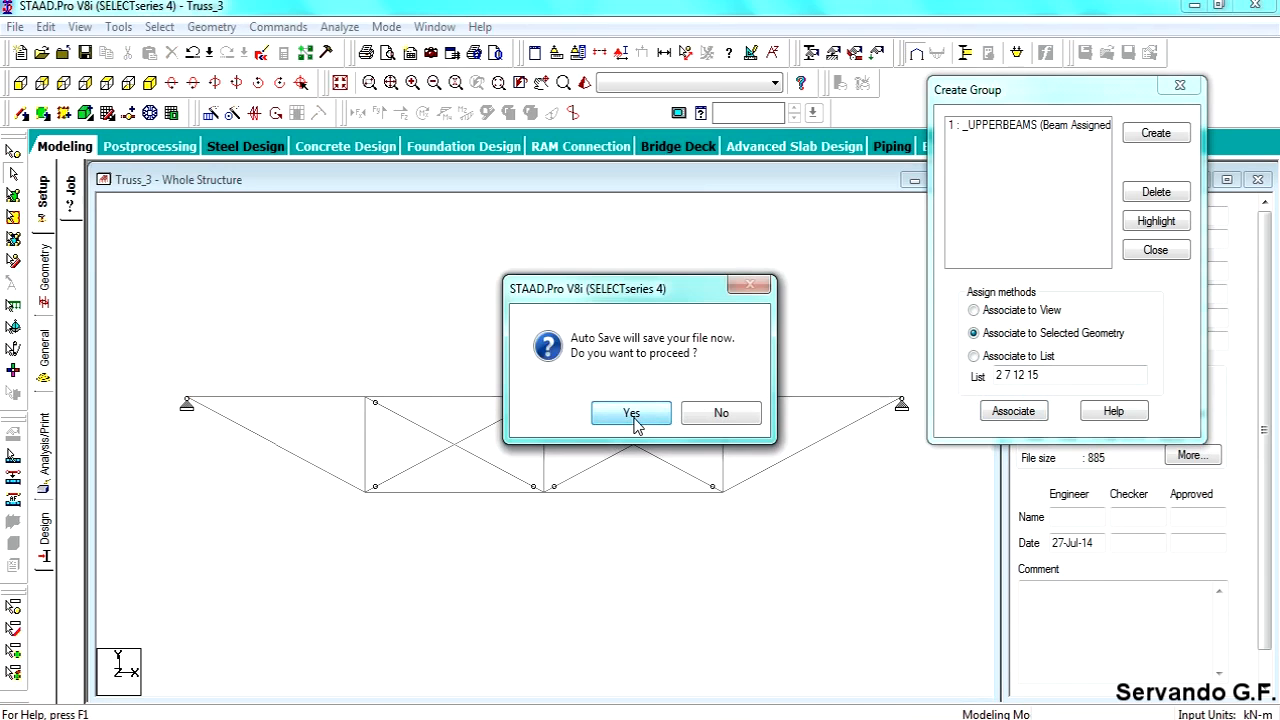
{"action": "key", "text": "shift+n"}
{"action": "key", "text": "shift+n"}
{"action": "key", "text": "shift+b"}
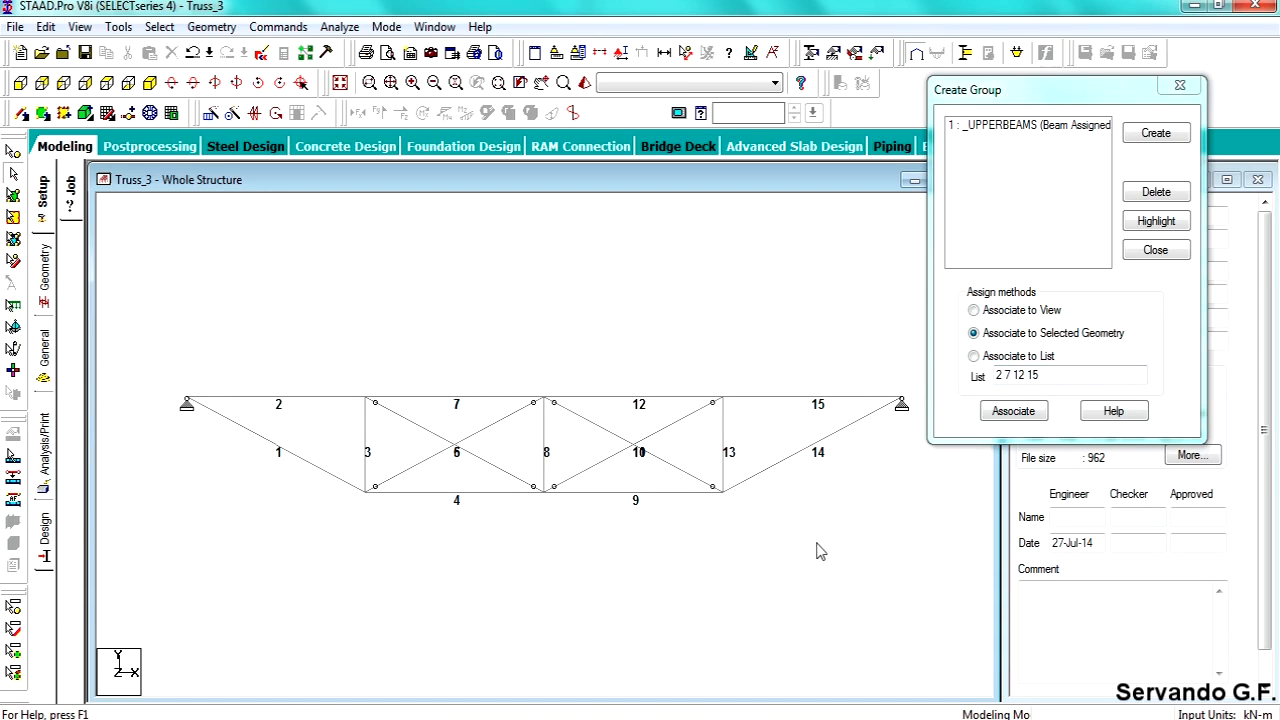
Create a second group named Lower_beams with the type Beam
{"action": "left_click", "coordinate": [1154, 135]}
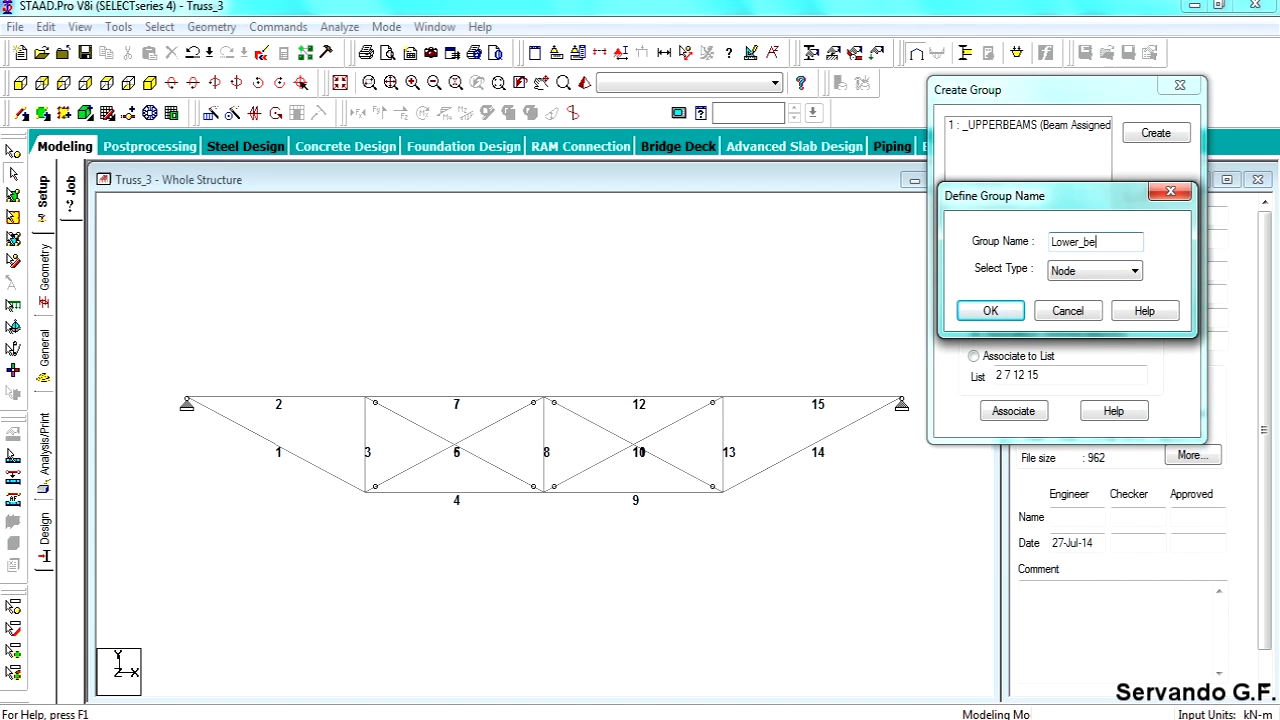
{"action": "left_click", "coordinate": [1092, 272]}
{"action": "left_click", "coordinate": [1085, 298]}
{"action": "left_click", "coordinate": [990, 313]}
Associate beams 1, 4, 9 and 14 with the Lower_beams group as selected geometry, then clear the selection
{"action": "left_click", "coordinate": [292, 454]}
{"action": "left_click", "coordinate": [446, 498], "text": "ctrl"}
{"action": "left_click", "coordinate": [594, 495], "text": "ctrl"}
{"action": "left_click", "coordinate": [790, 462], "text": "ctrl"}
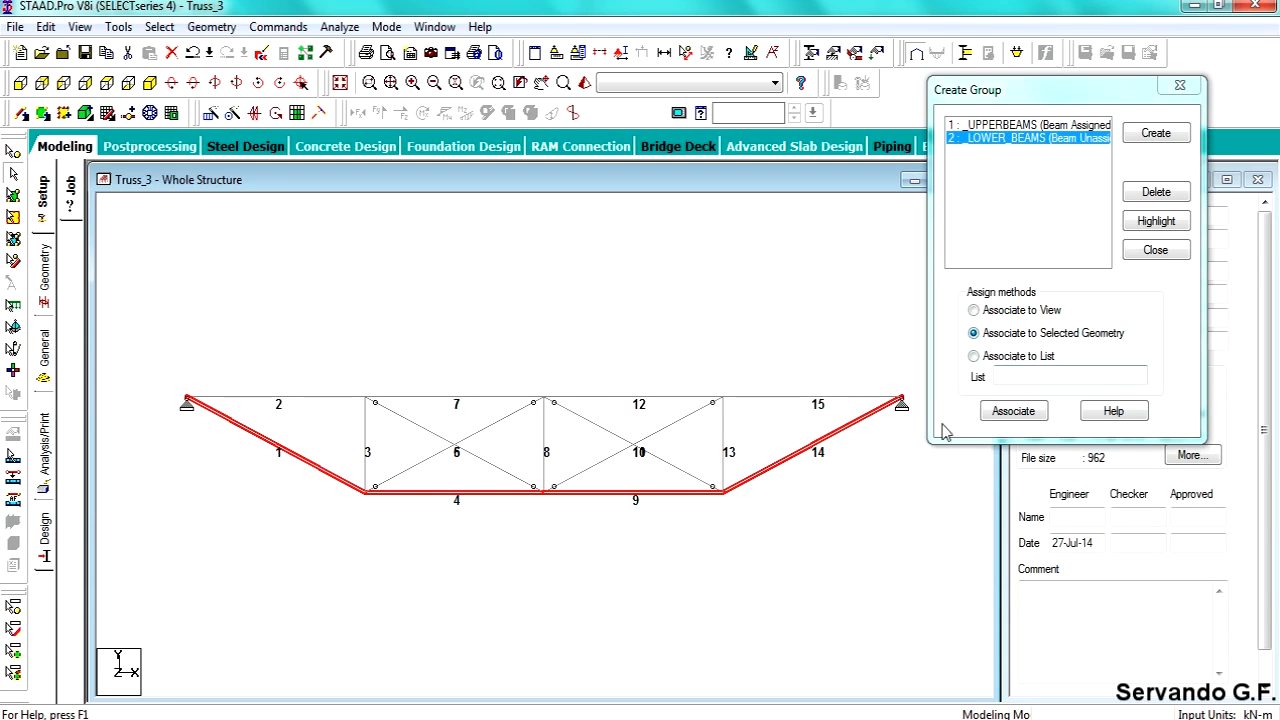
{"action": "left_click", "coordinate": [1014, 412]}
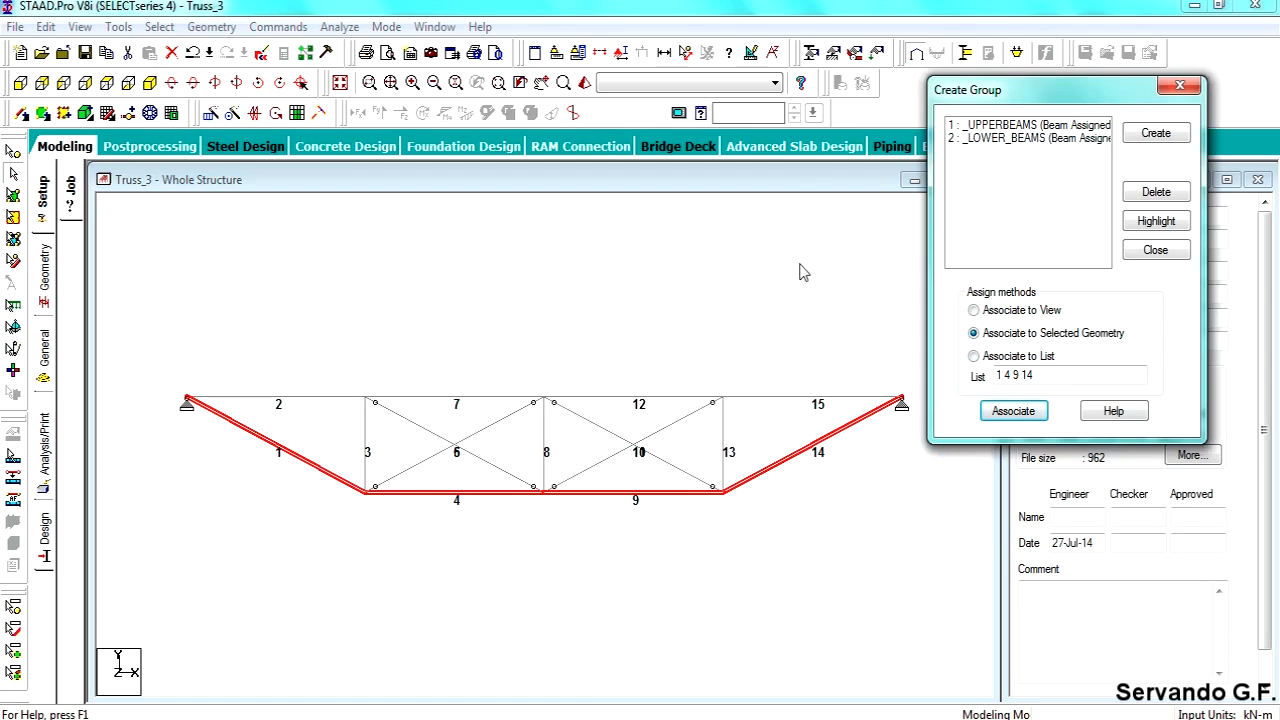
{"action": "left_click", "coordinate": [651, 366]}
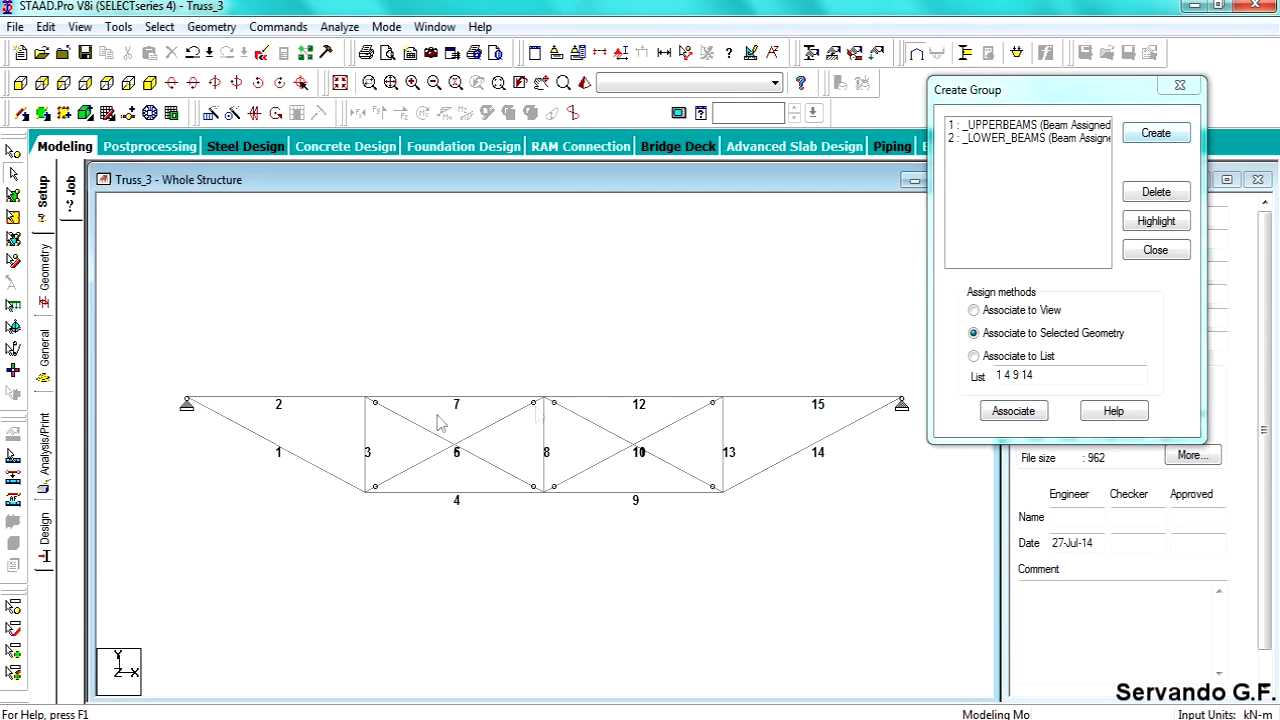
Create a third group named Cross_beams with the type Beam
{"action": "left_click", "coordinate": [1155, 133]}
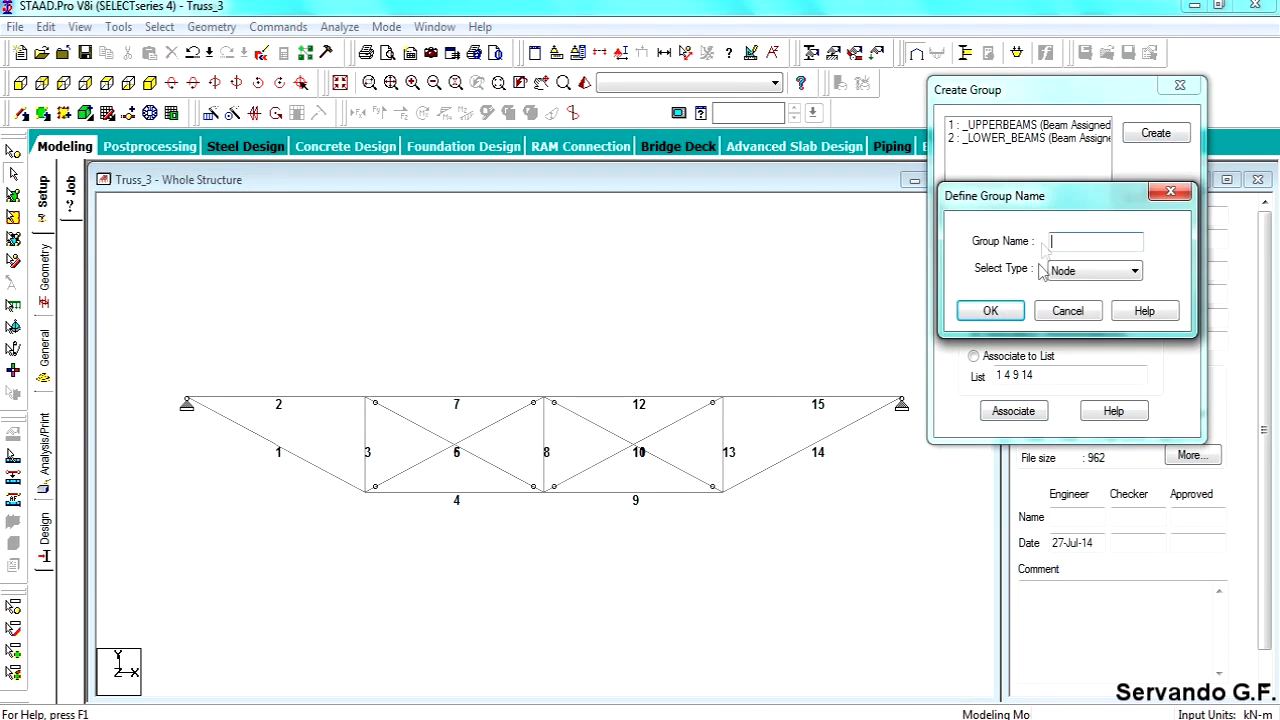
{"action": "type", "text": "Cross_beams"}
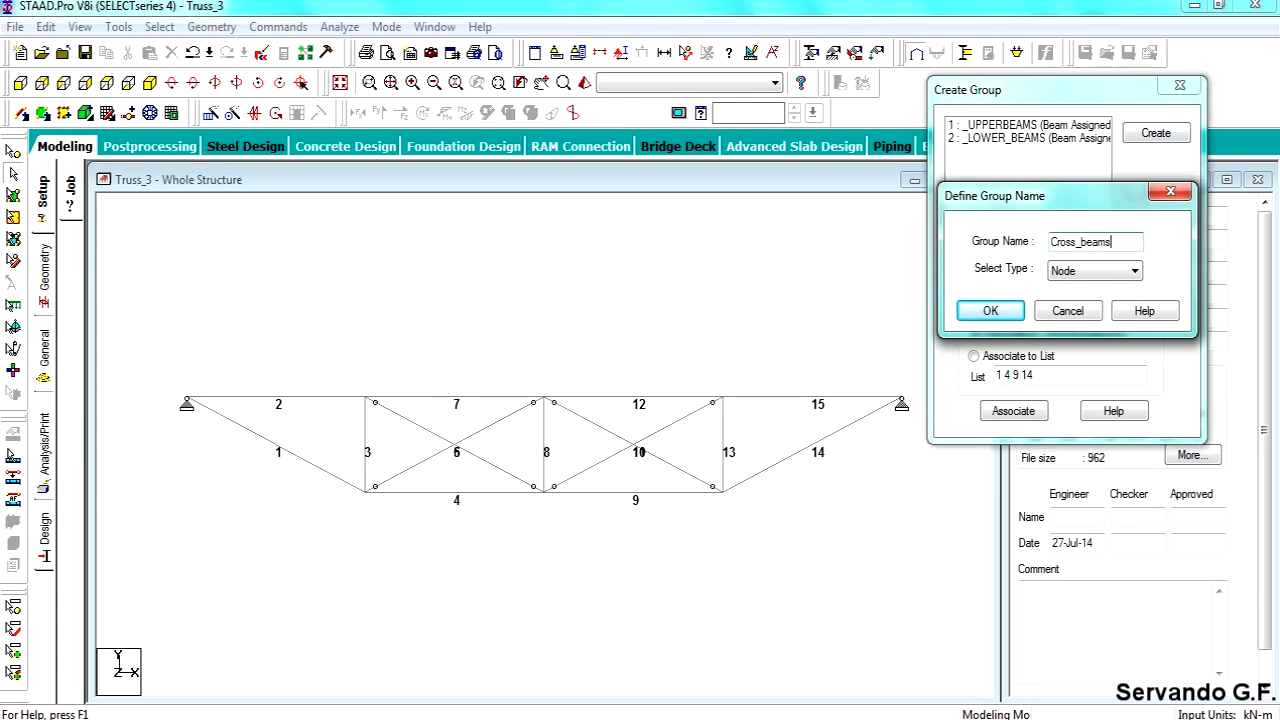
{"action": "left_click", "coordinate": [1095, 271]}
{"action": "left_click", "coordinate": [1090, 295]}
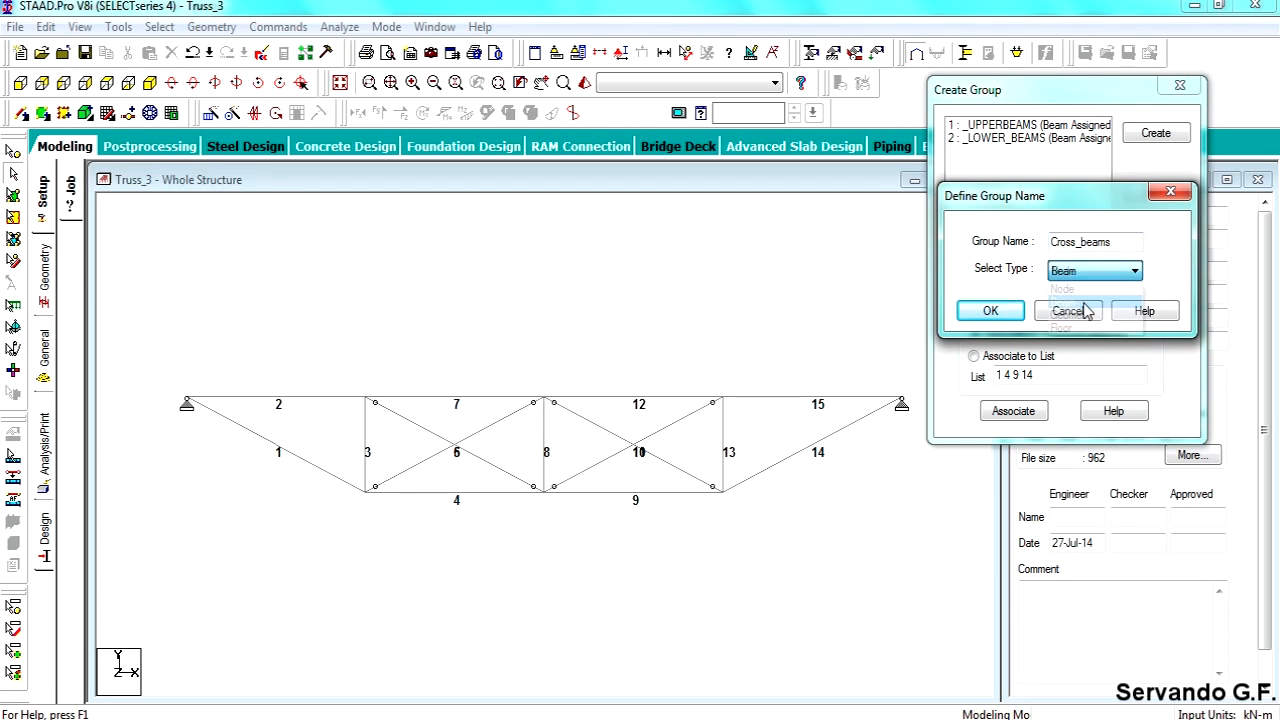
{"action": "left_click", "coordinate": [990, 311]}
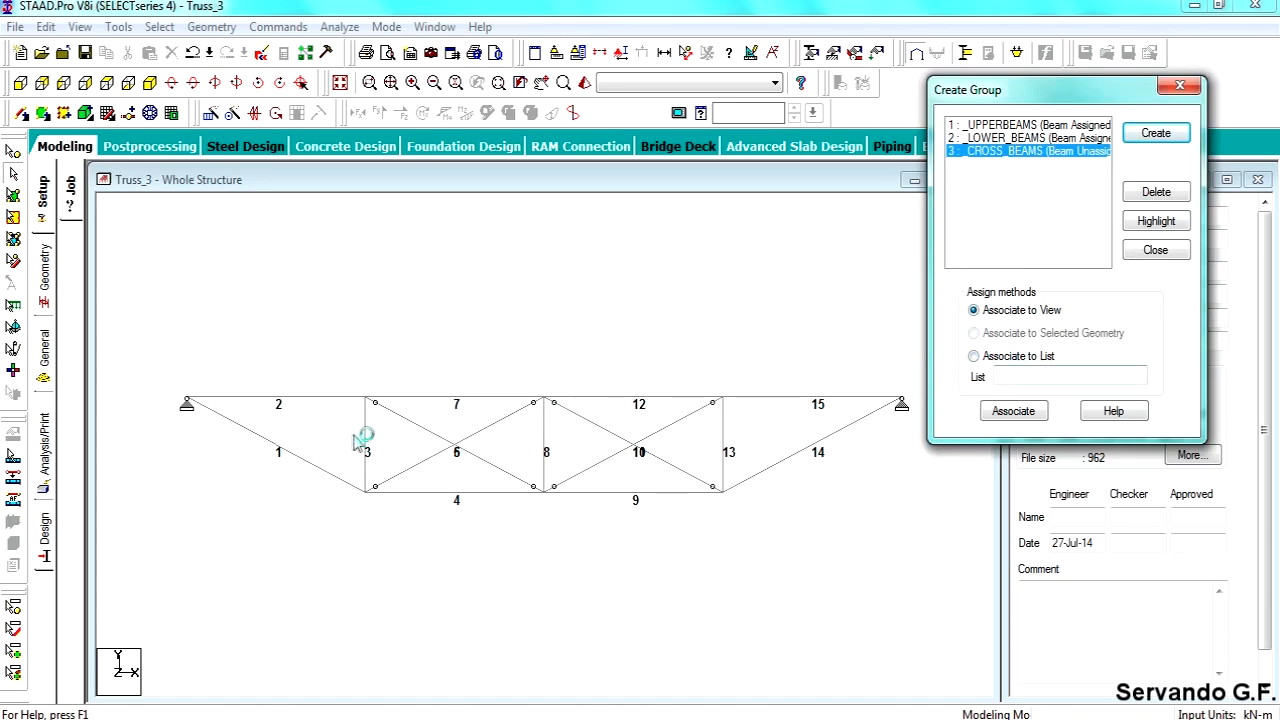
Associate the Cross_beams group by list with beams 3, 8 and 13
{"action": "left_click", "coordinate": [1012, 356]}
{"action": "left_click", "coordinate": [1040, 374]}
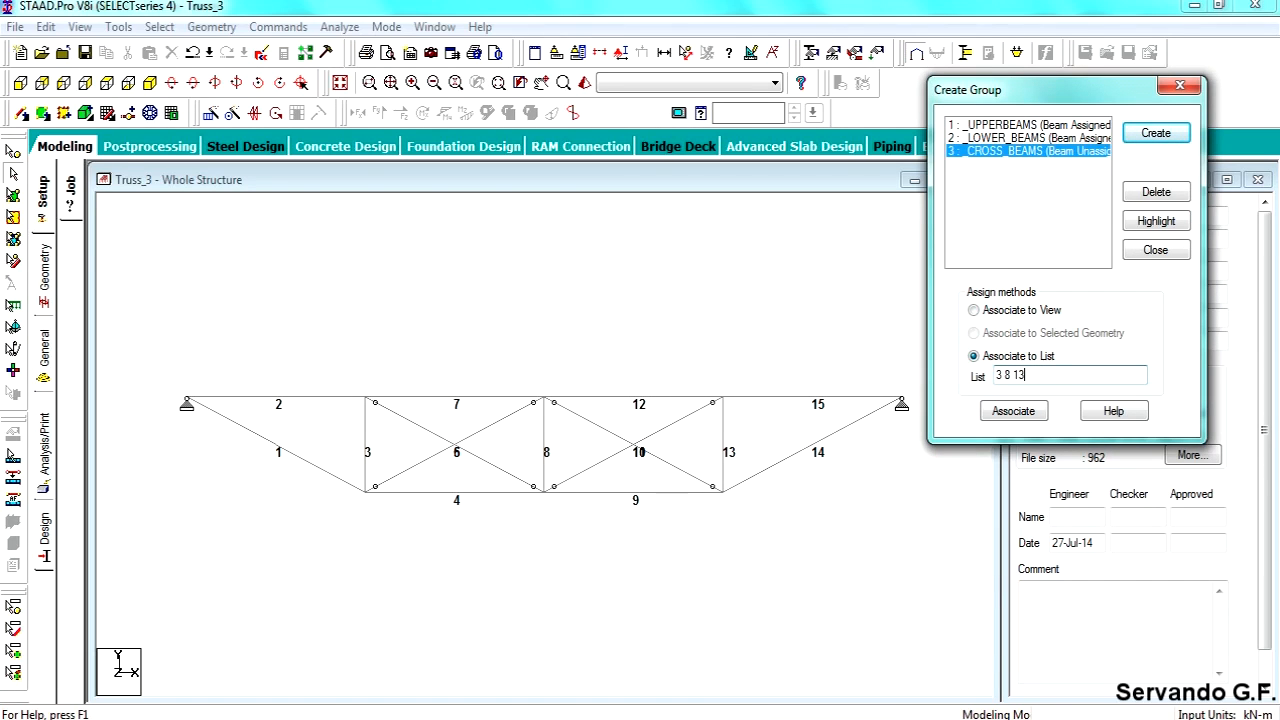
{"action": "left_click", "coordinate": [1028, 416]}
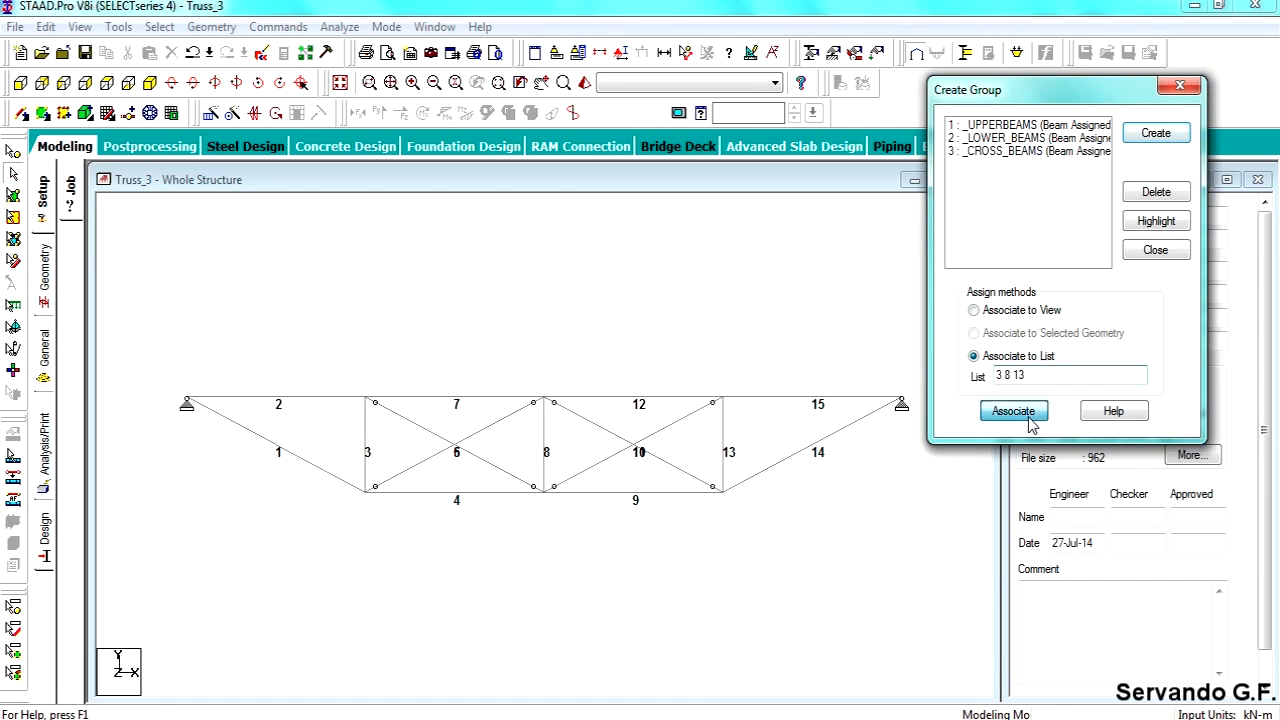
Highlight the members of the Cross_beams group and create a fourth group named Bracing with the type Beam
{"action": "left_click", "coordinate": [995, 162]}
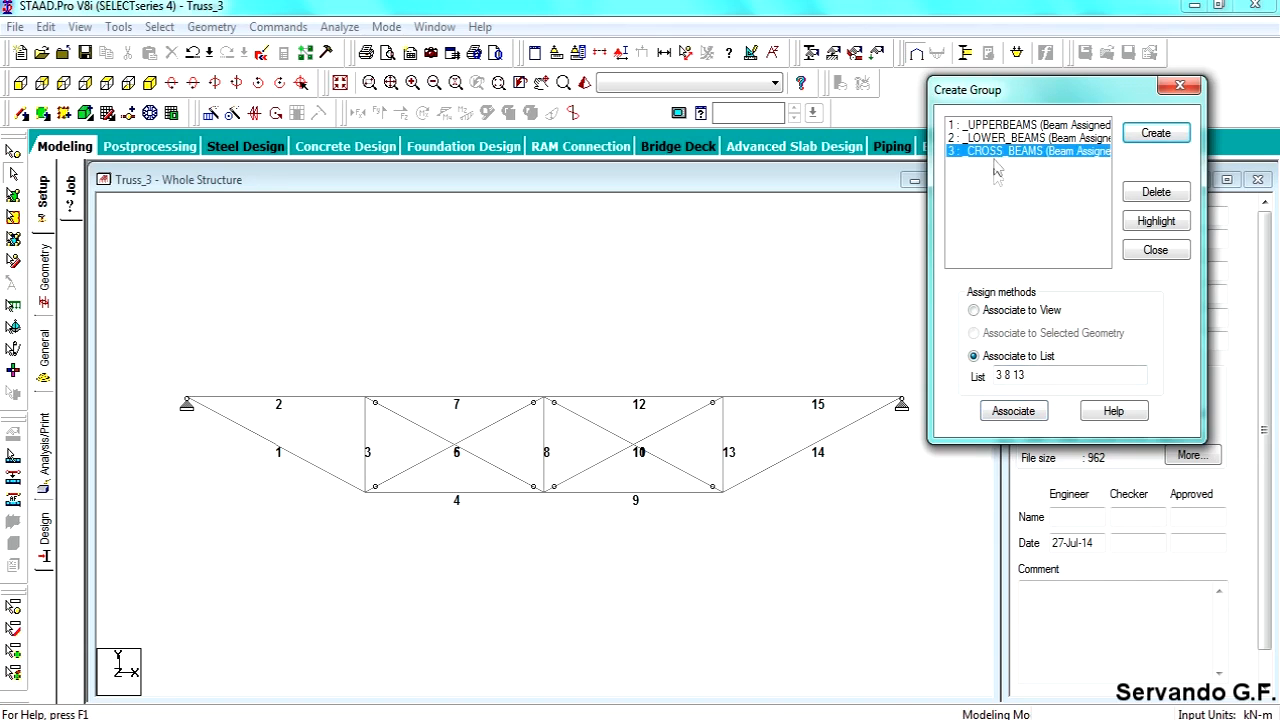
{"action": "left_click", "coordinate": [1152, 221]}
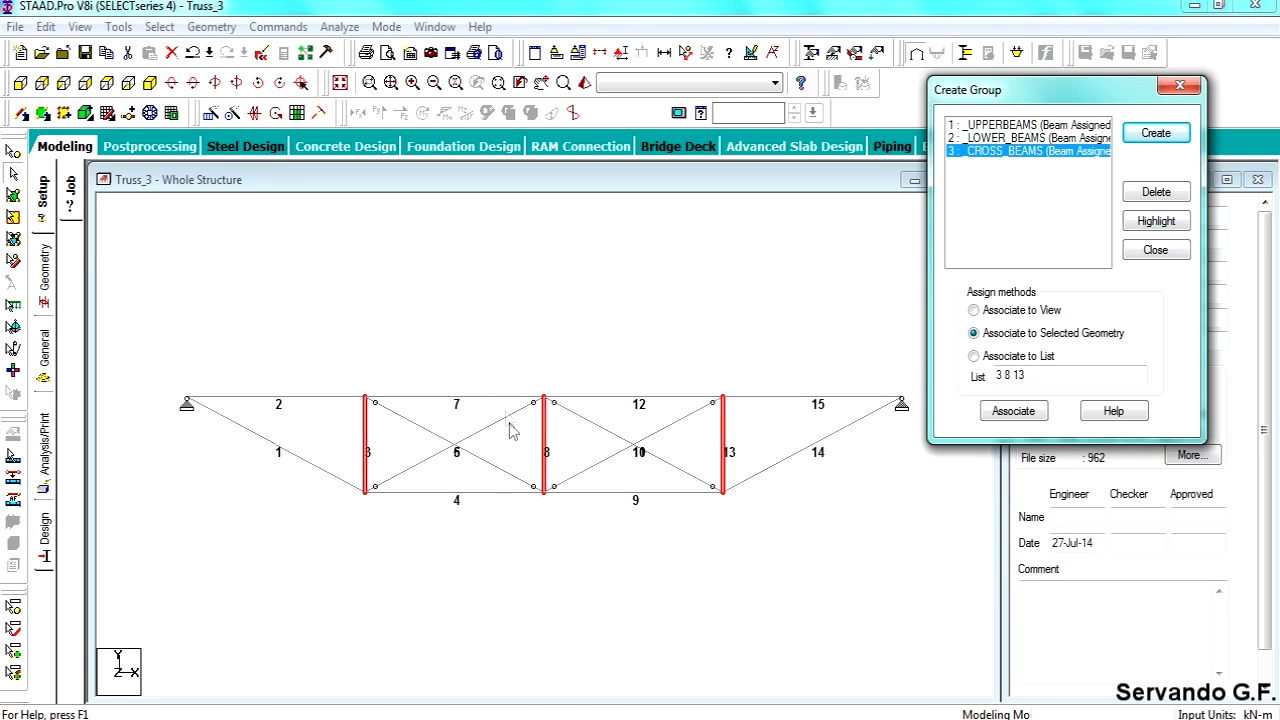
{"action": "left_click", "coordinate": [1156, 134]}
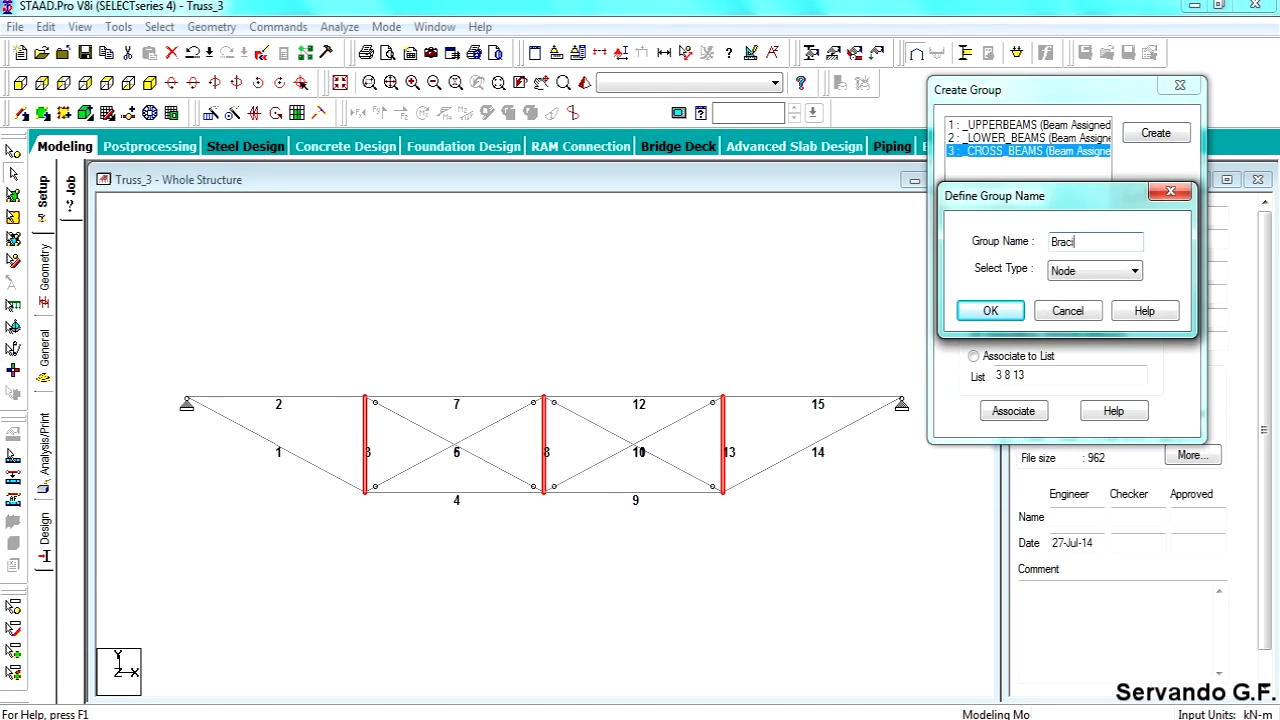
{"action": "left_click", "coordinate": [1088, 280]}
{"action": "left_click", "coordinate": [1082, 303]}
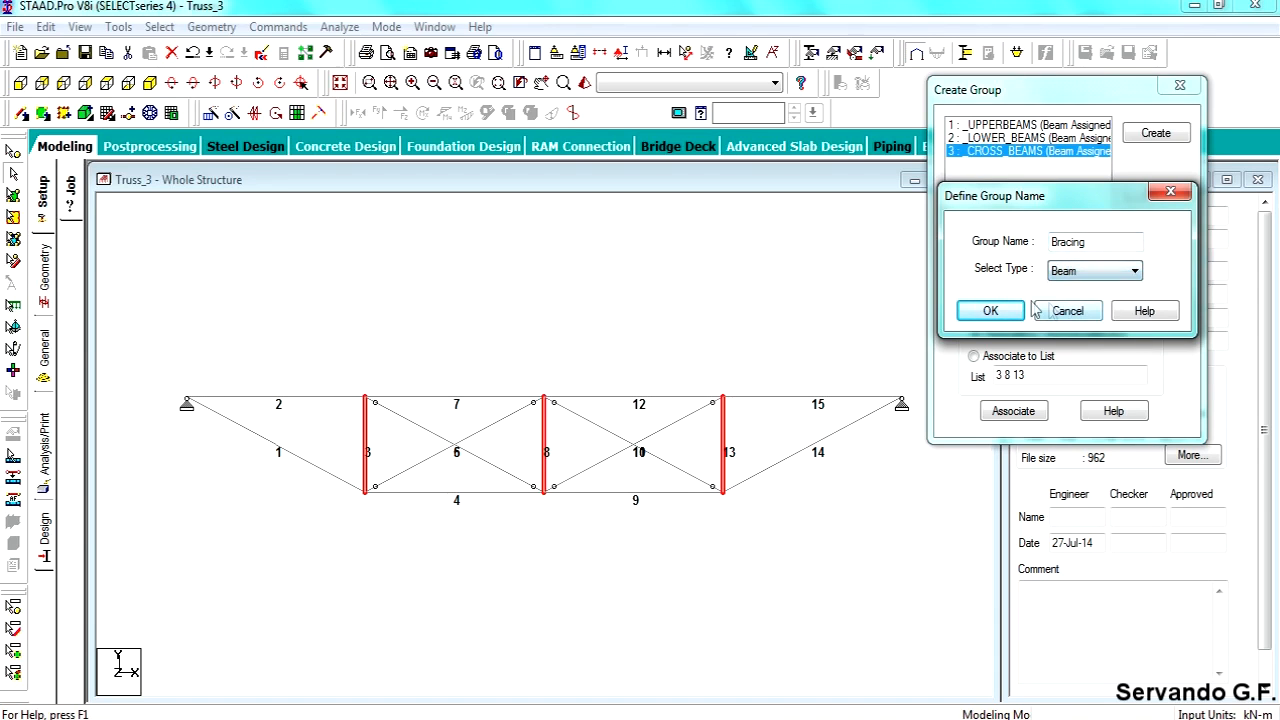
{"action": "left_click", "coordinate": [990, 311]}
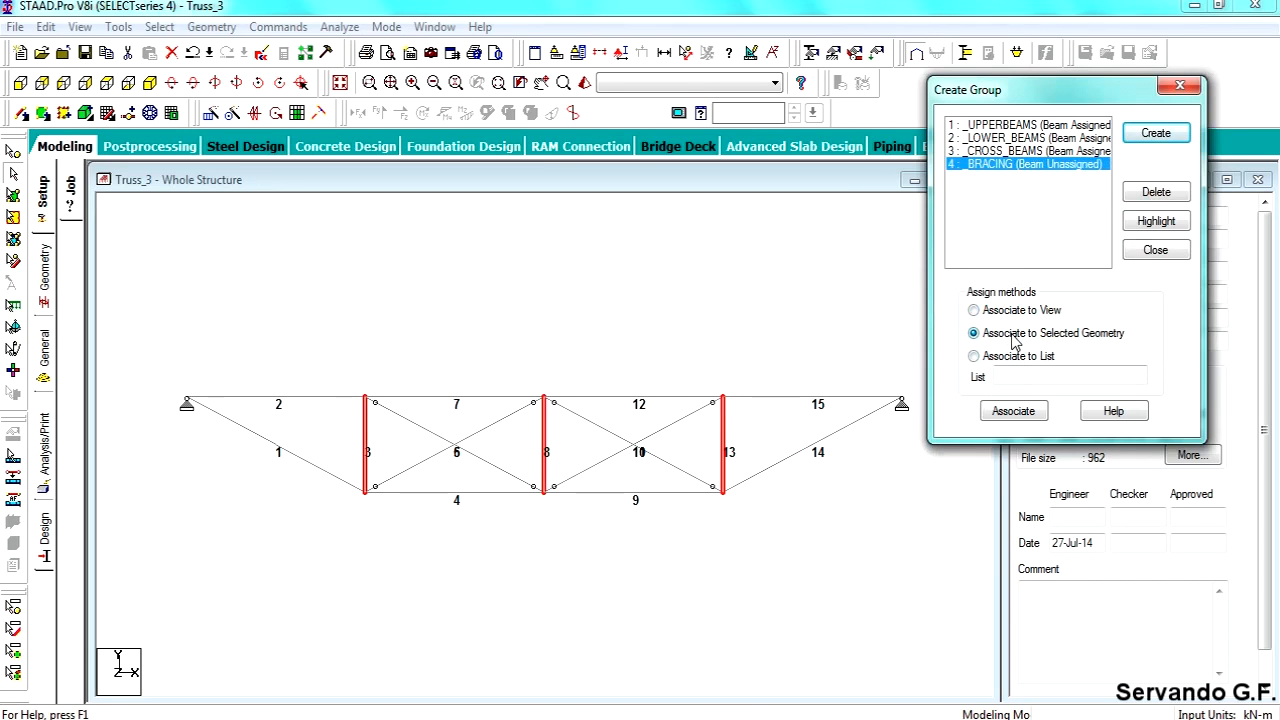
Associate the diagonal beams 5, 6, 10 and 11 with the Bracing group as selected geometry
{"action": "left_click", "coordinate": [686, 349]}
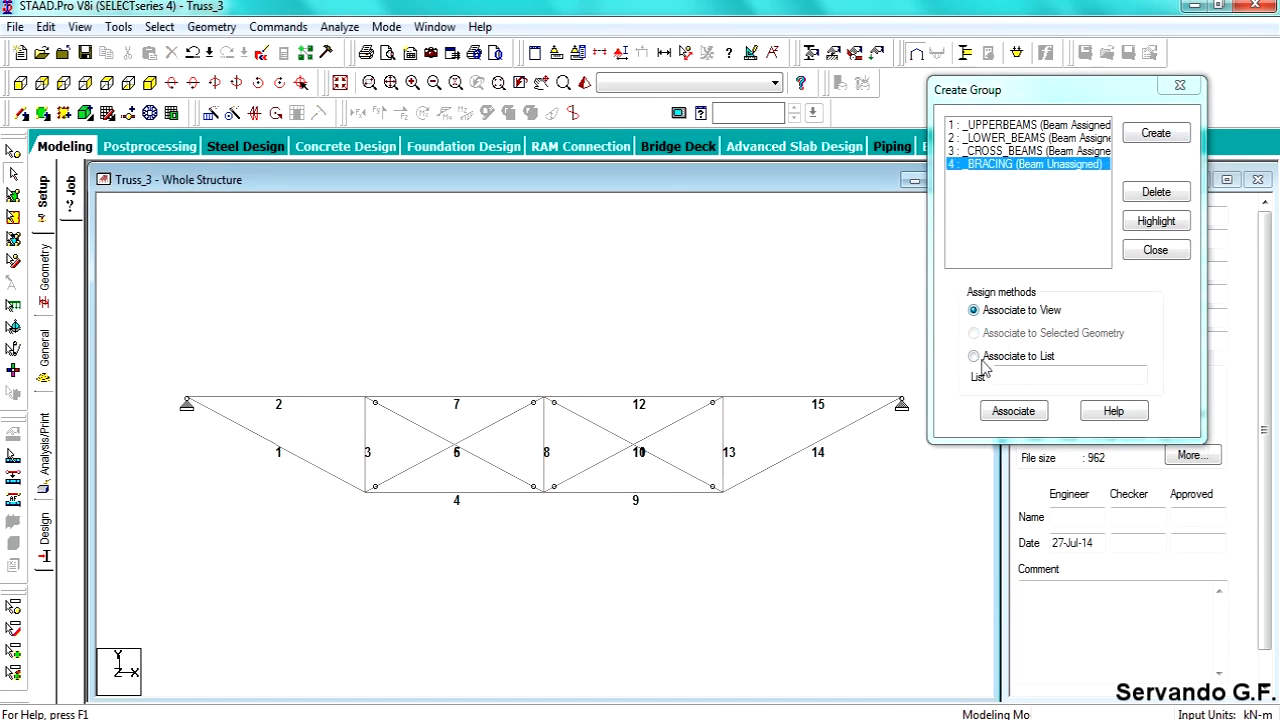
{"action": "left_click", "coordinate": [420, 446]}
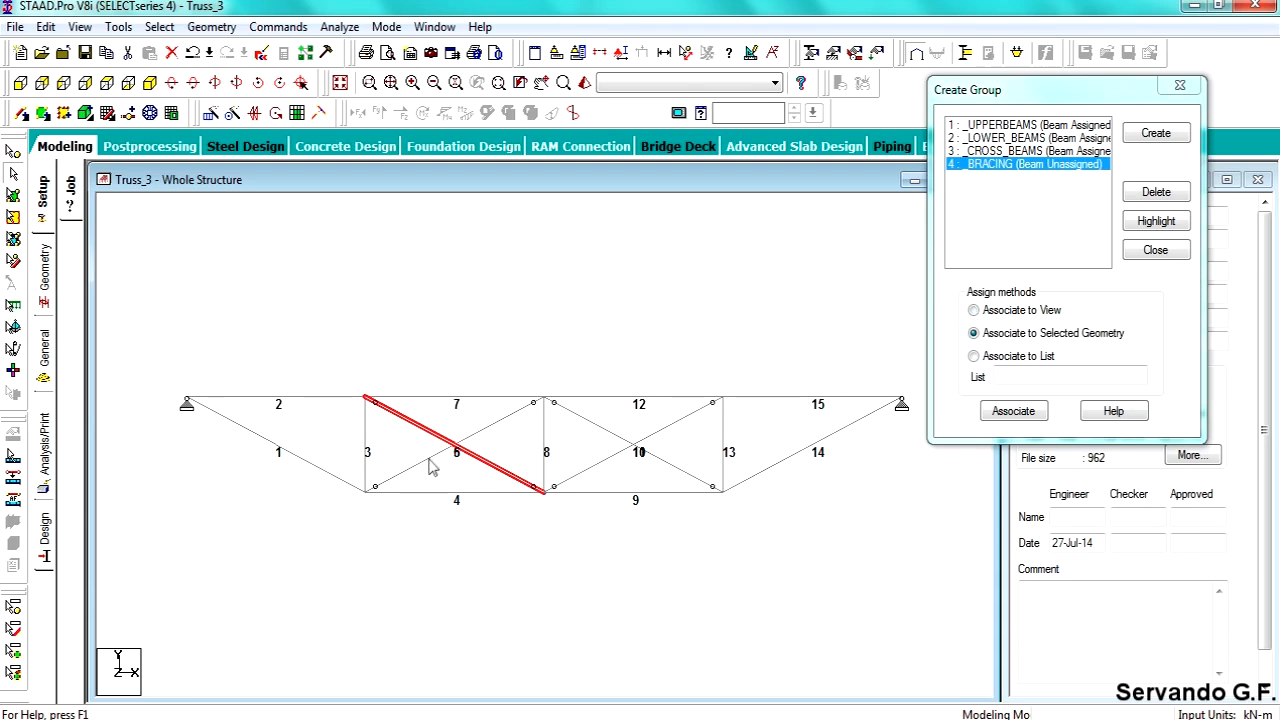
{"action": "left_click", "coordinate": [436, 460], "text": "ctrl"}
{"action": "left_click", "coordinate": [620, 440], "text": "ctrl"}
{"action": "left_click", "coordinate": [617, 453], "text": "ctrl"}
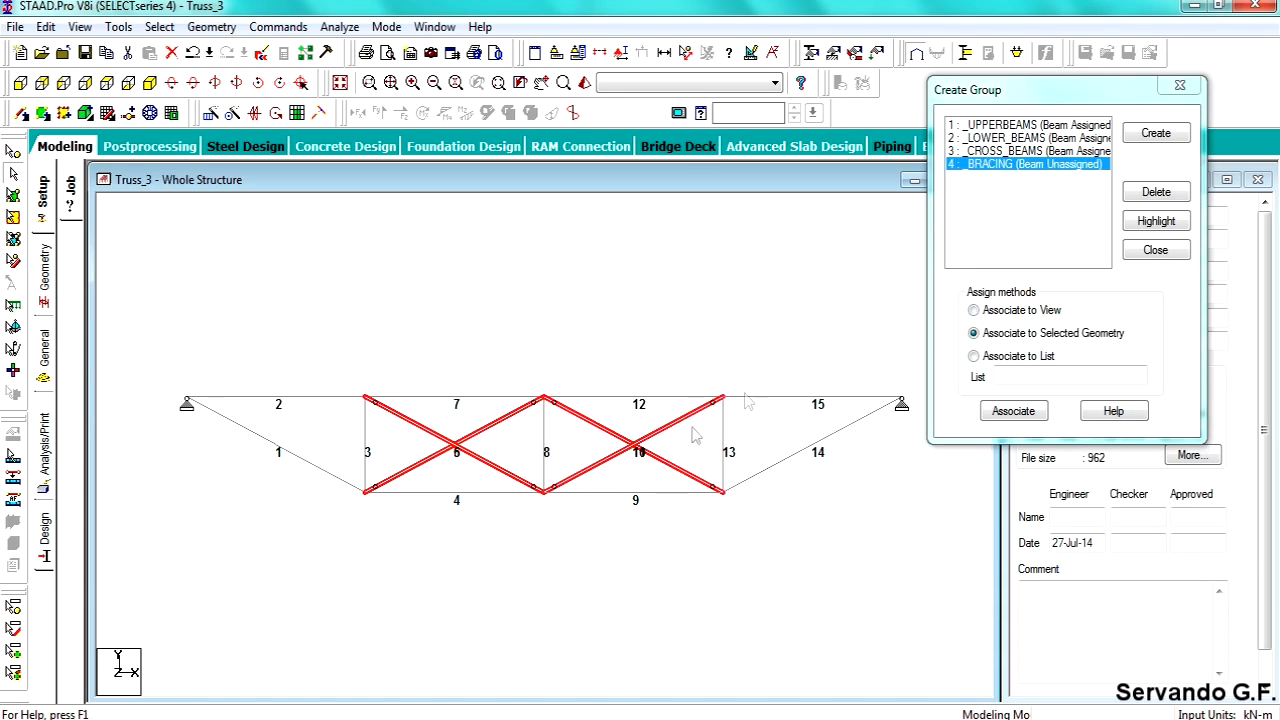
{"action": "left_click", "coordinate": [1000, 413]}
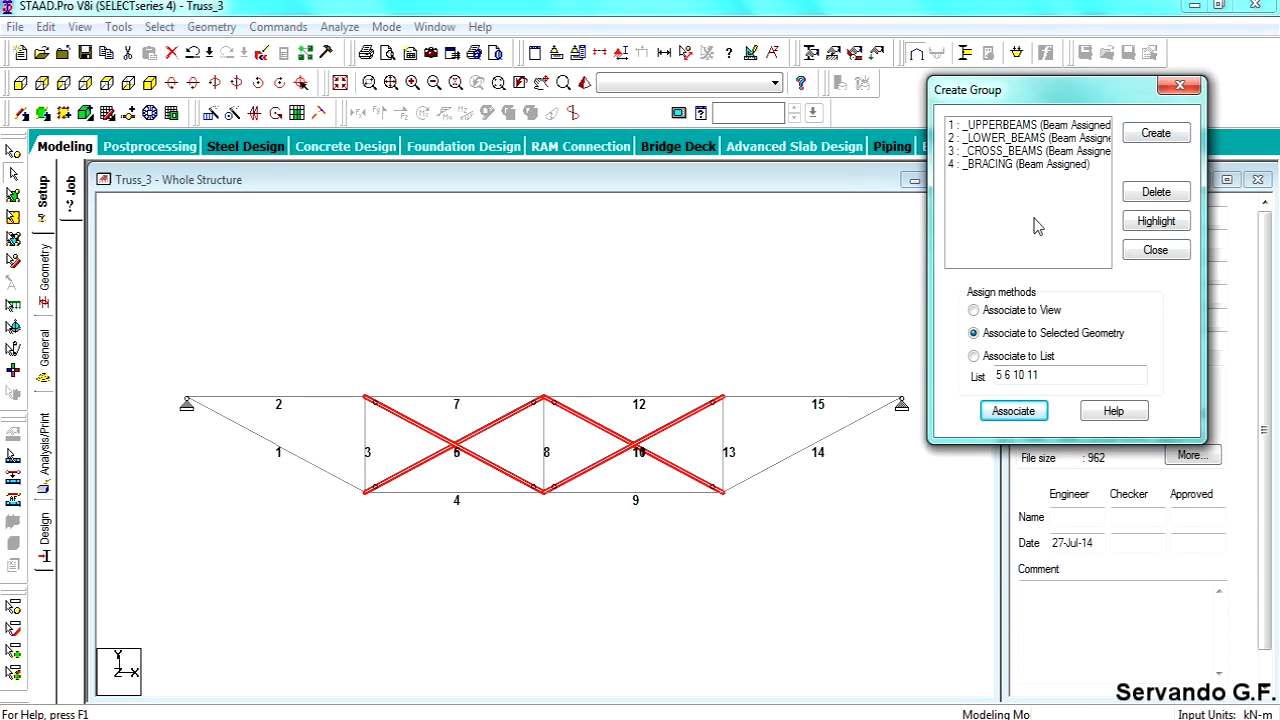
Highlight the Upperbeams, Lower_beams, Cross_beams and Bracing groups in turn to check their members, and close the group definition
{"action": "left_click", "coordinate": [1020, 125]}
{"action": "left_click", "coordinate": [1156, 221]}
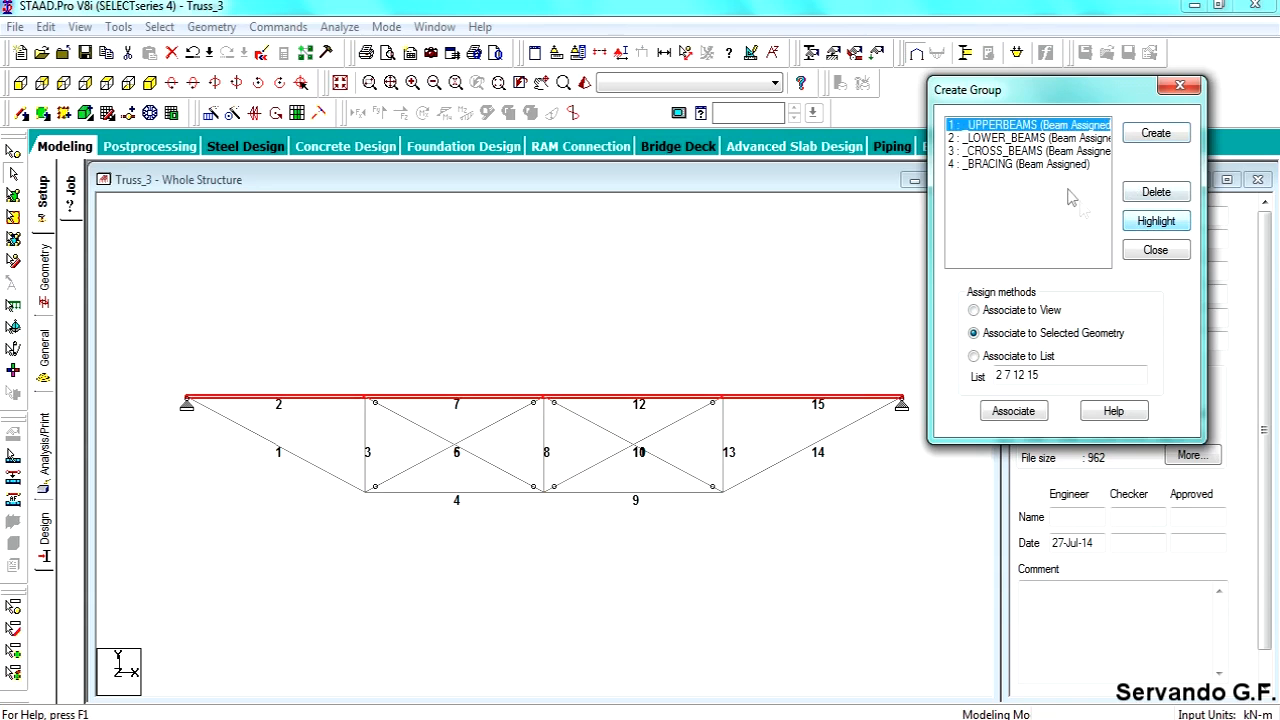
{"action": "left_click", "coordinate": [1027, 138]}
{"action": "left_click", "coordinate": [1049, 130]}
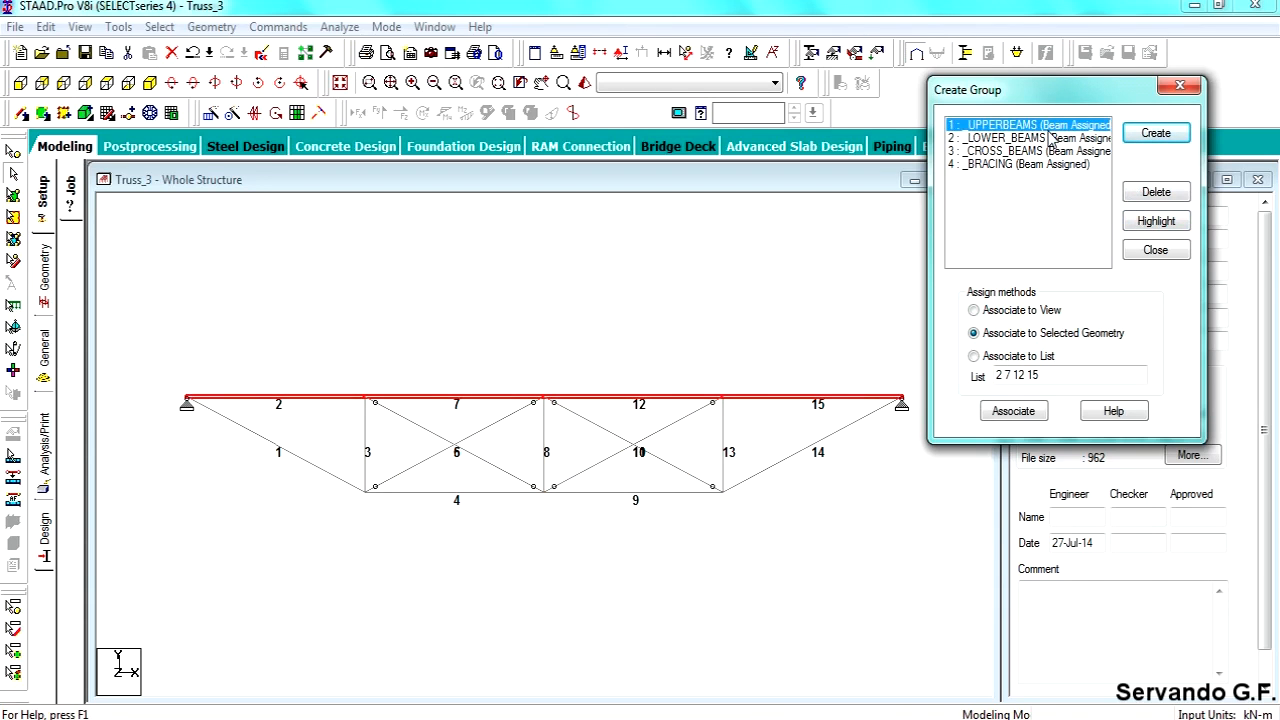
{"action": "left_click", "coordinate": [1045, 138]}
{"action": "left_click", "coordinate": [1156, 221]}
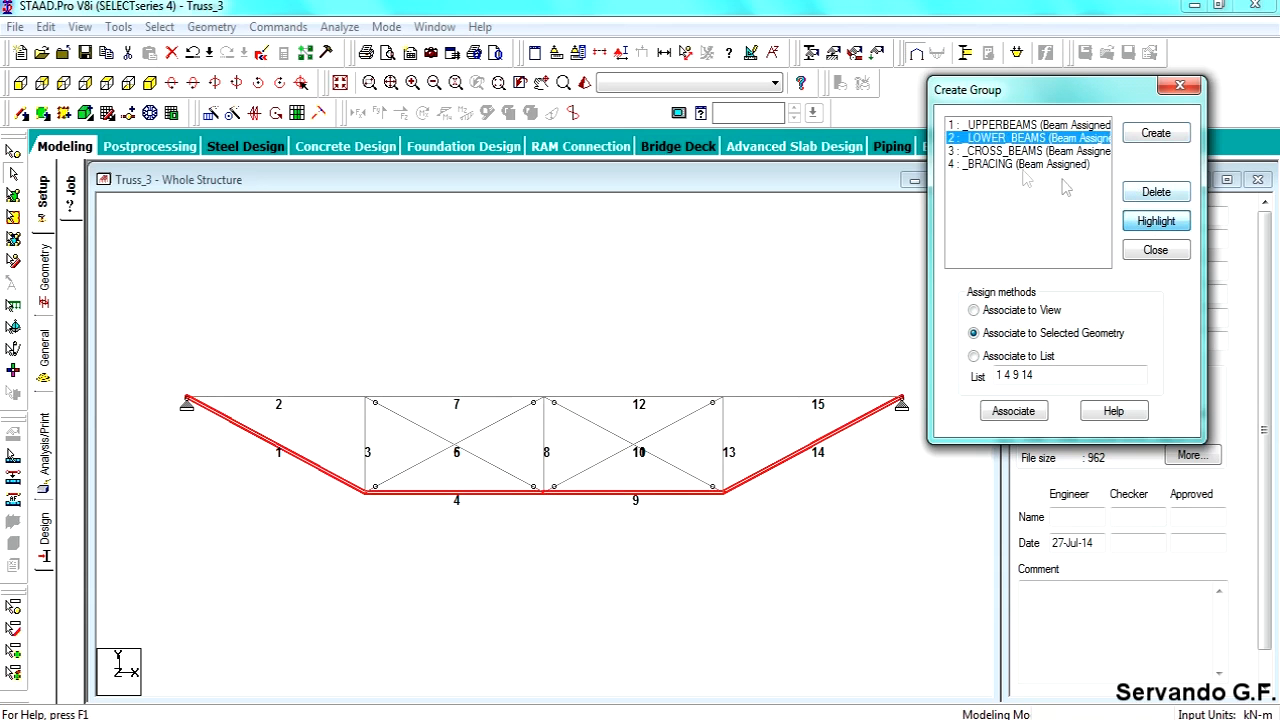
{"action": "left_click", "coordinate": [1005, 152]}
{"action": "left_click", "coordinate": [1156, 221]}
{"action": "left_click", "coordinate": [1008, 164]}
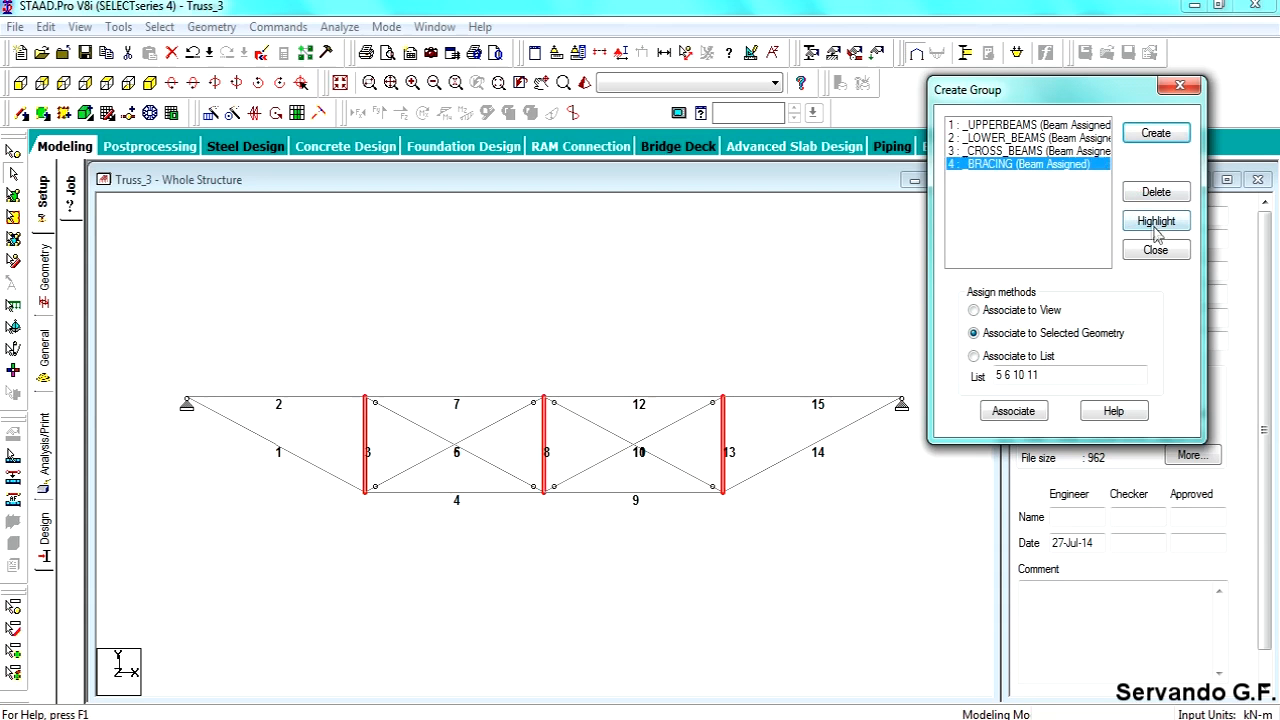
{"action": "left_click", "coordinate": [1157, 226]}
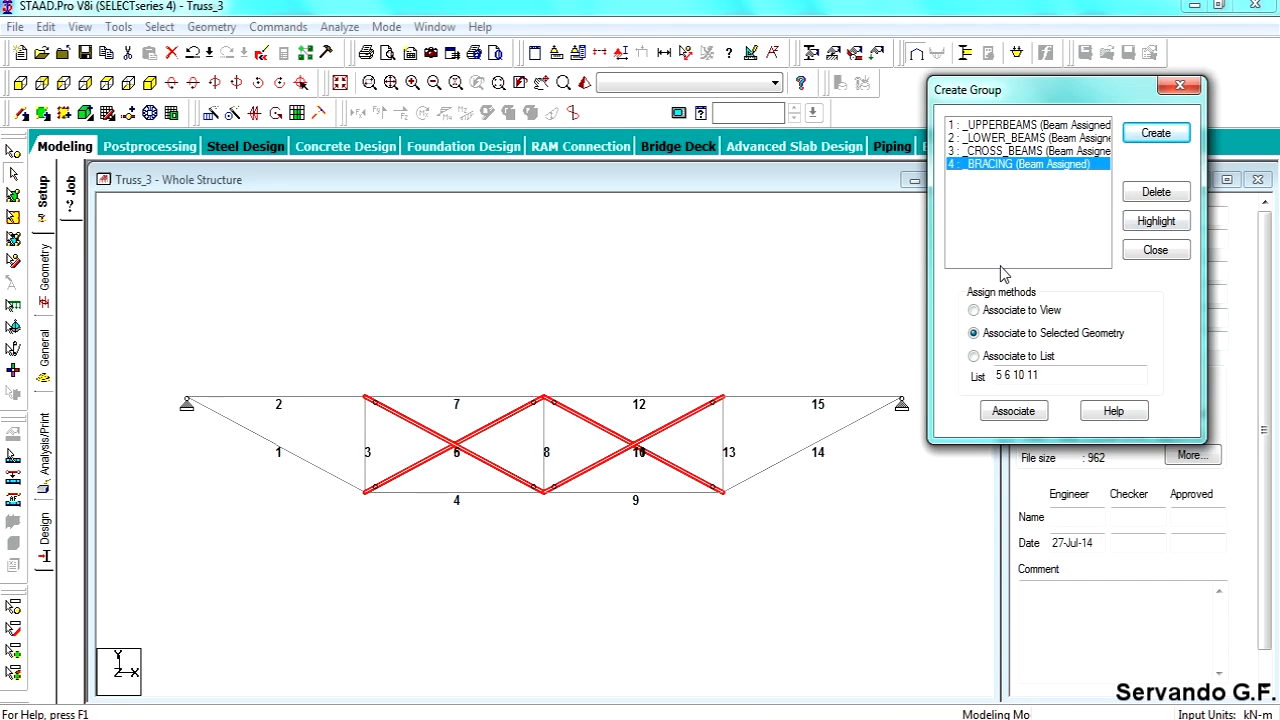
{"action": "left_click", "coordinate": [1155, 250]}
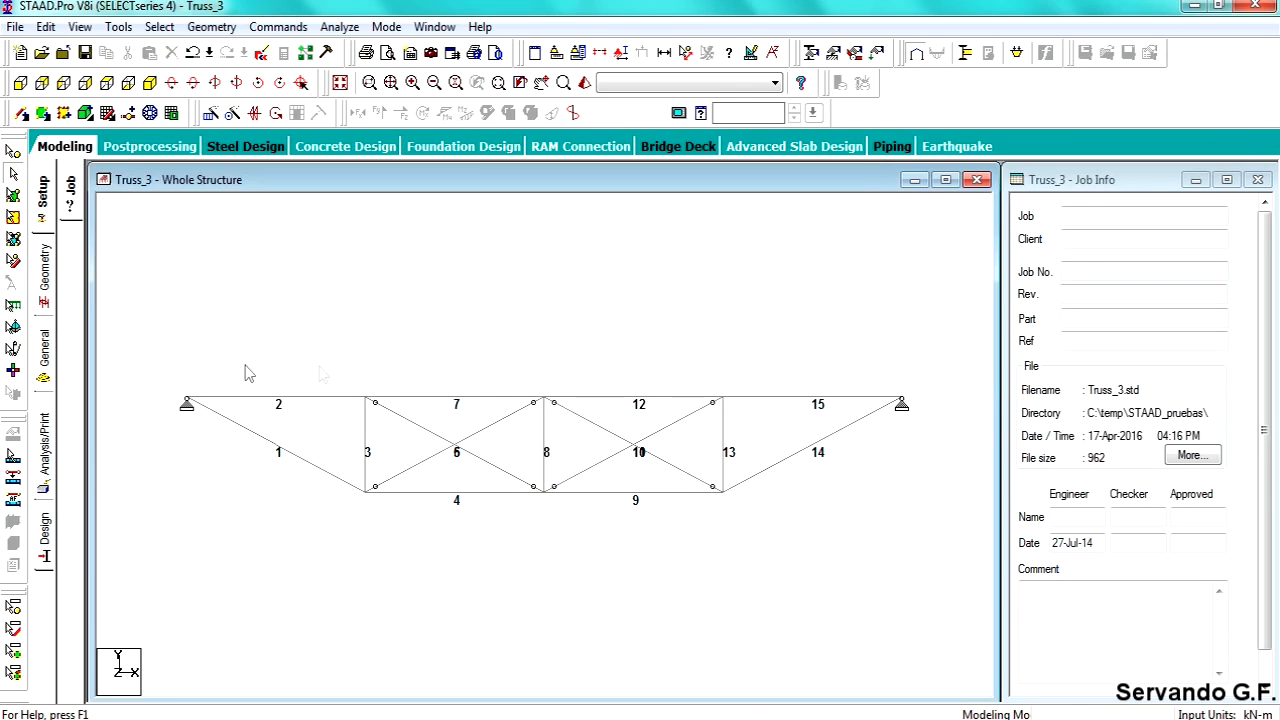
Add primary load case 1 with the loading type None and the title LOAD CASE 1
{"action": "left_click", "coordinate": [877, 53]}
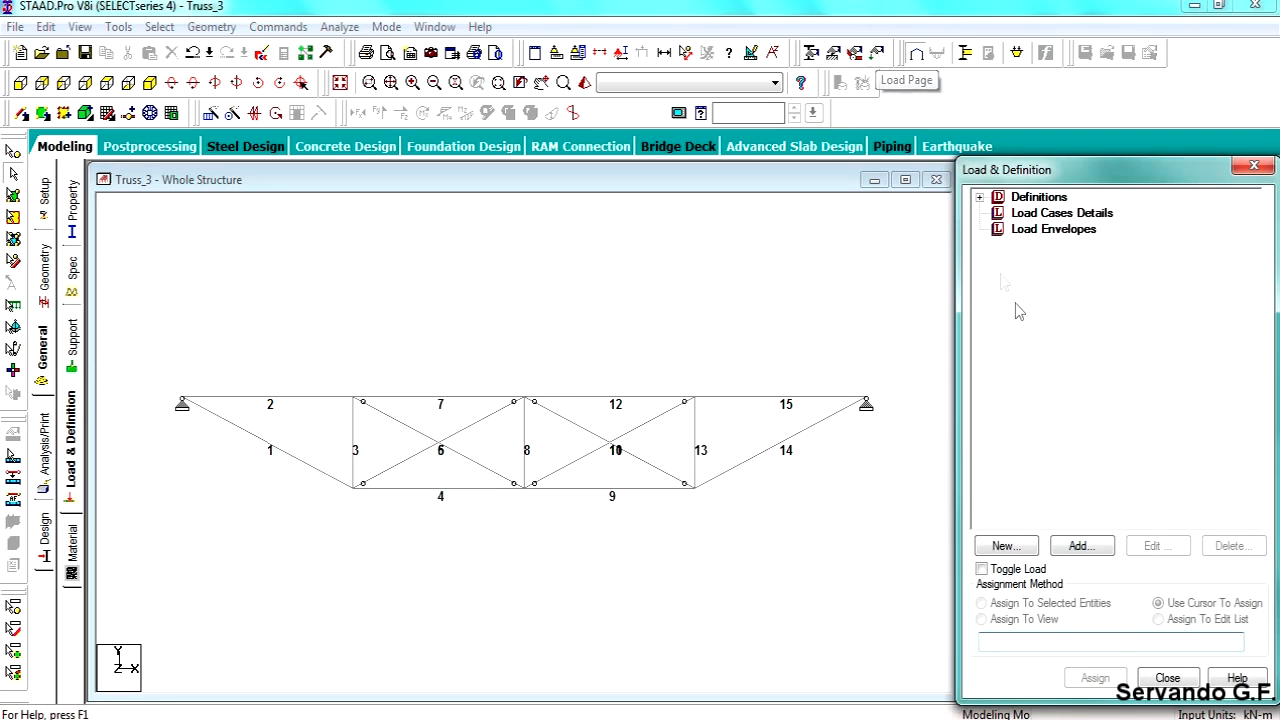
{"action": "left_click", "coordinate": [1035, 214]}
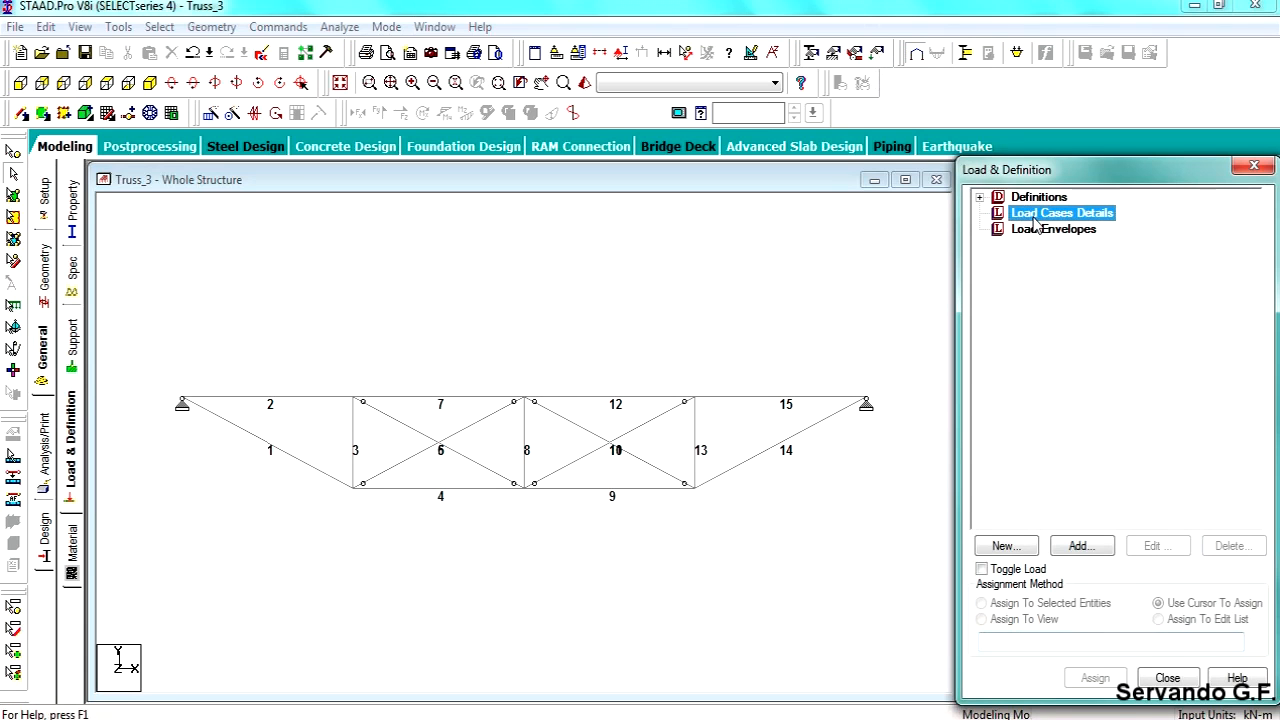
{"action": "left_click", "coordinate": [1081, 545]}
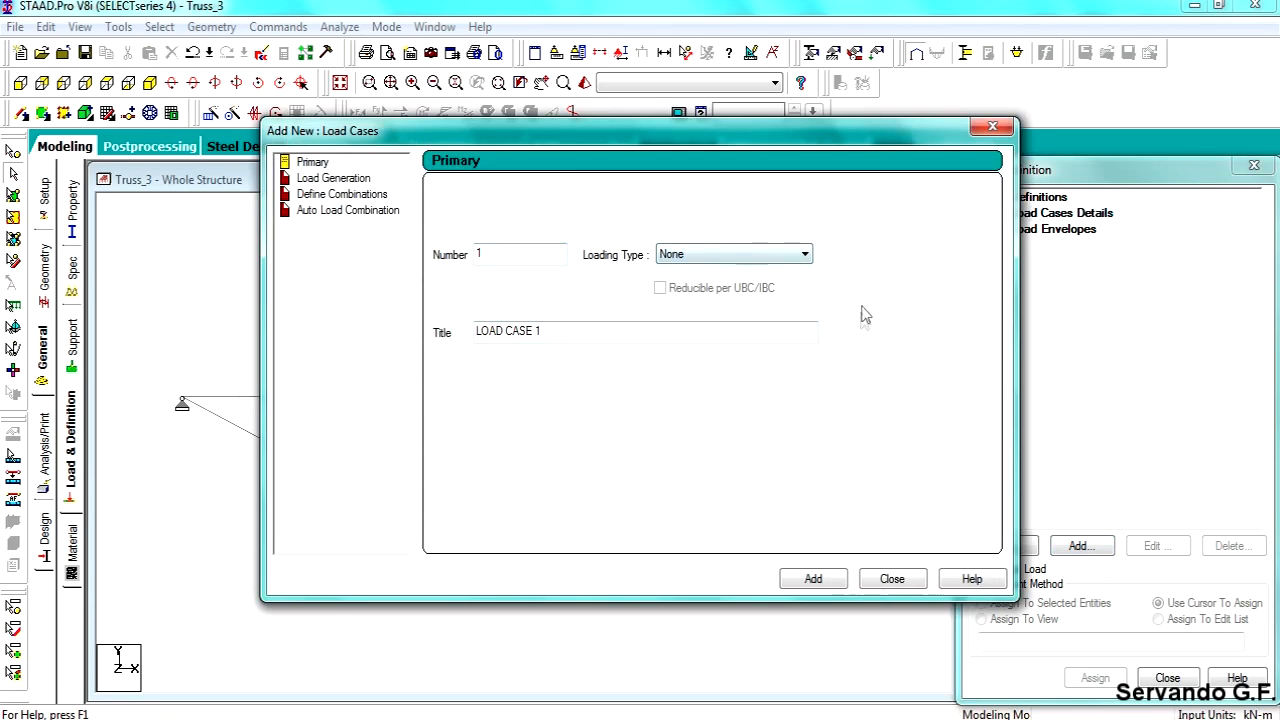
{"action": "left_click", "coordinate": [813, 580]}
{"action": "left_click", "coordinate": [892, 580]}
Add a selfweight load in the Y direction with factor -1 to LOAD CASE 1
{"action": "left_click", "coordinate": [1090, 230]}
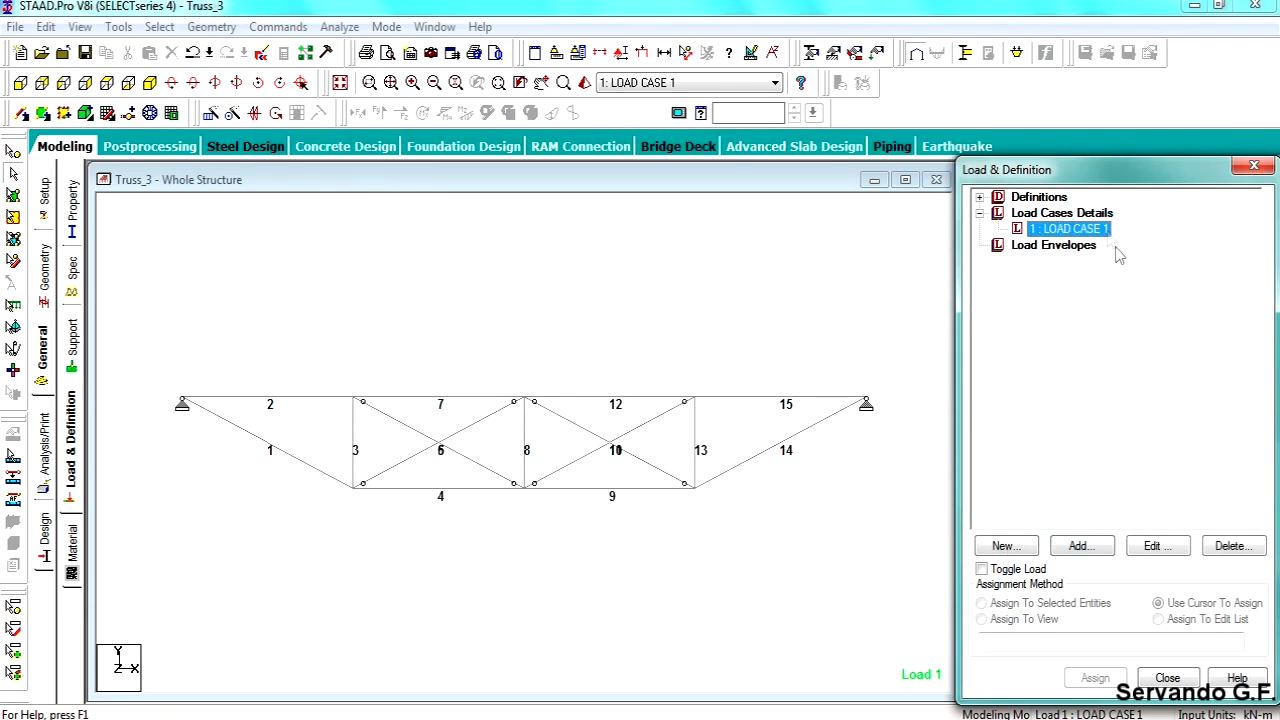
{"action": "left_click", "coordinate": [1096, 553]}
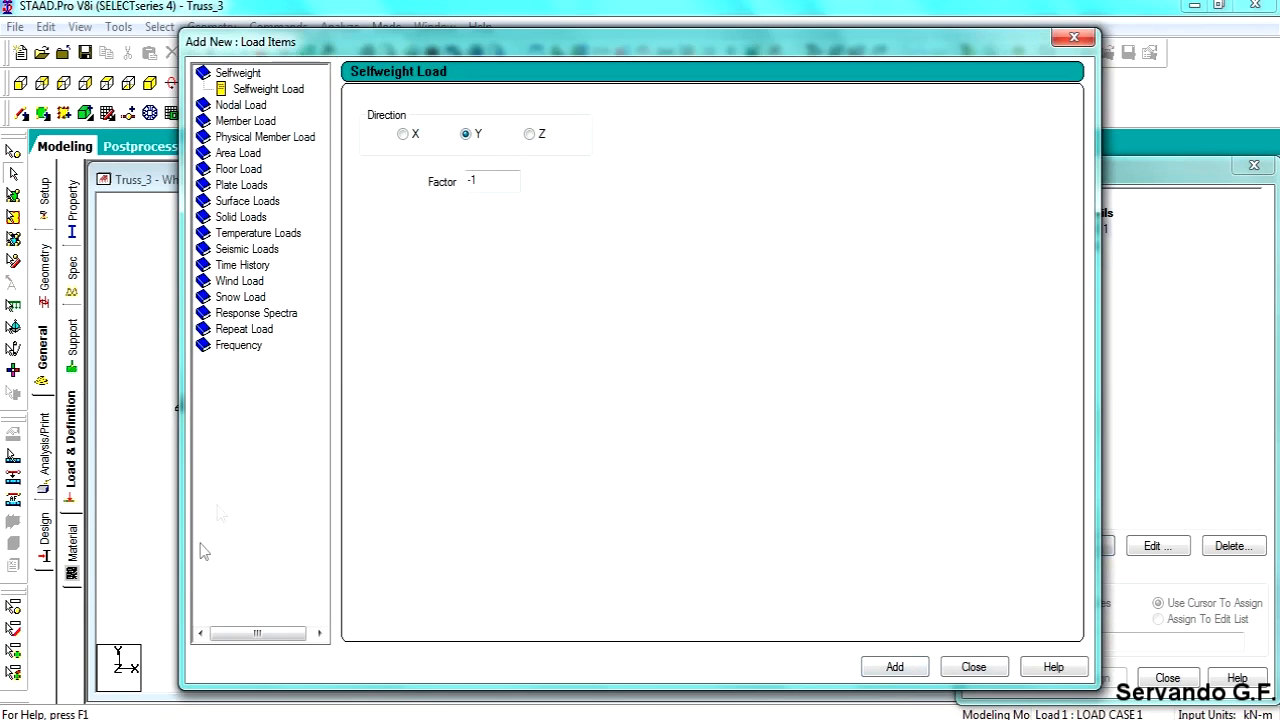
{"action": "left_click", "coordinate": [893, 670]}
{"action": "left_click", "coordinate": [972, 668]}
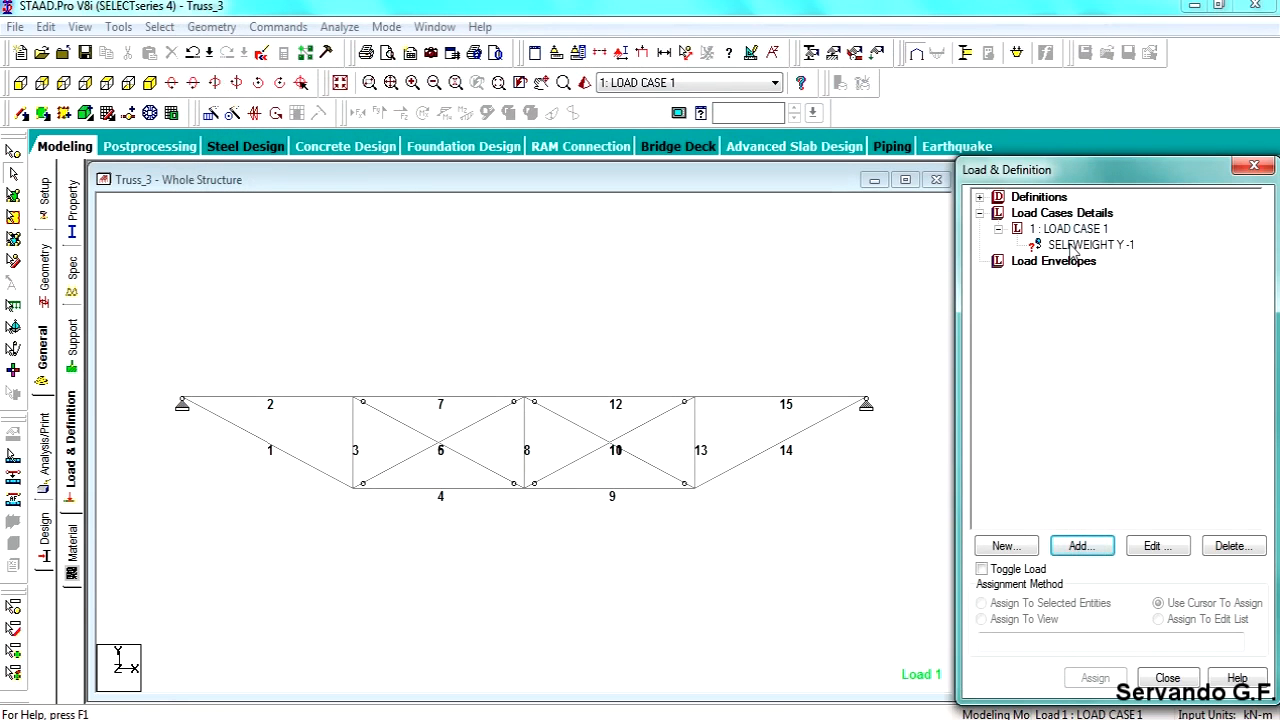
Assign the SELFWEIGHT Y -1 load to all members in the view and confirm the assignment
{"action": "left_click", "coordinate": [1072, 246]}
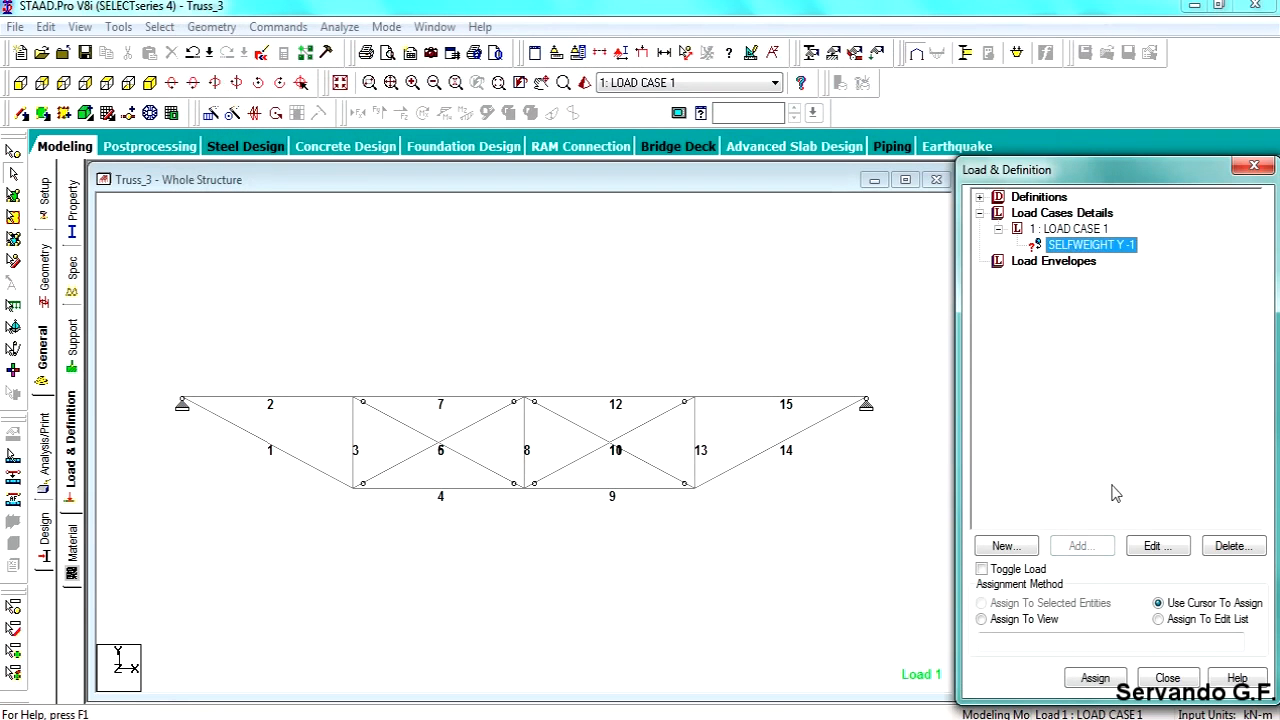
{"action": "left_click", "coordinate": [1012, 621]}
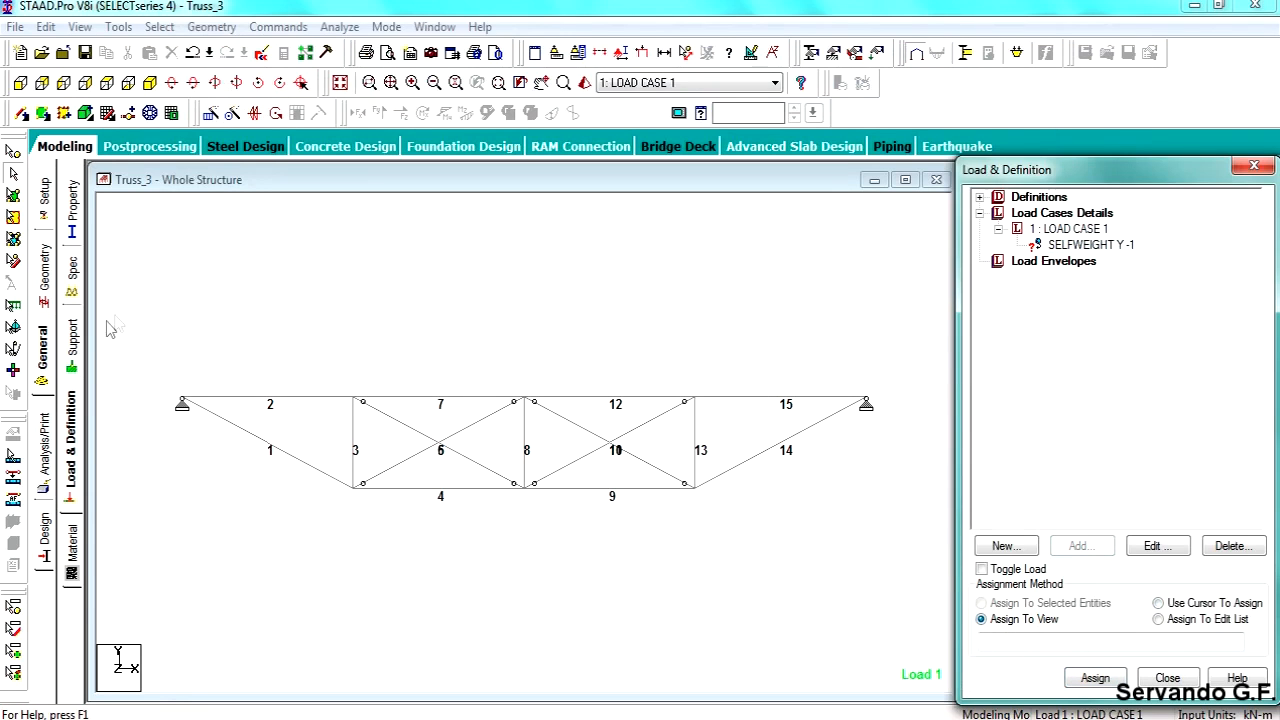
{"action": "left_click", "coordinate": [1110, 680]}
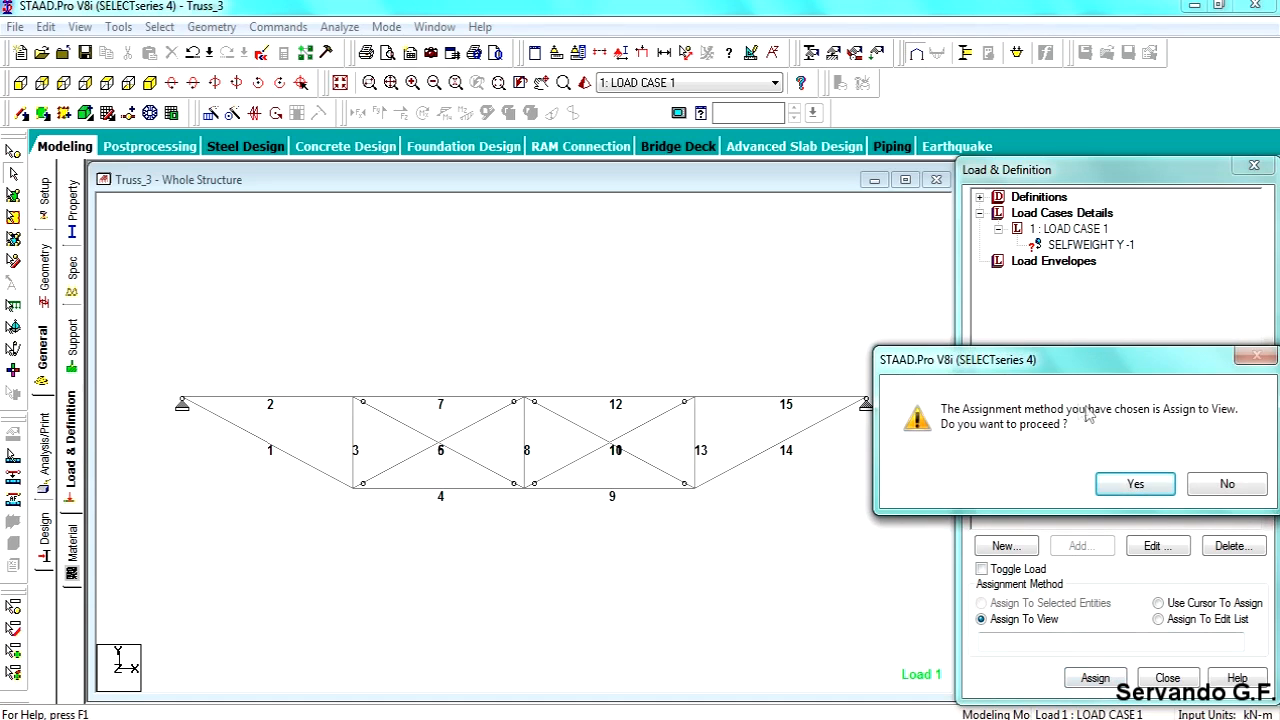
{"action": "left_click", "coordinate": [1136, 484]}
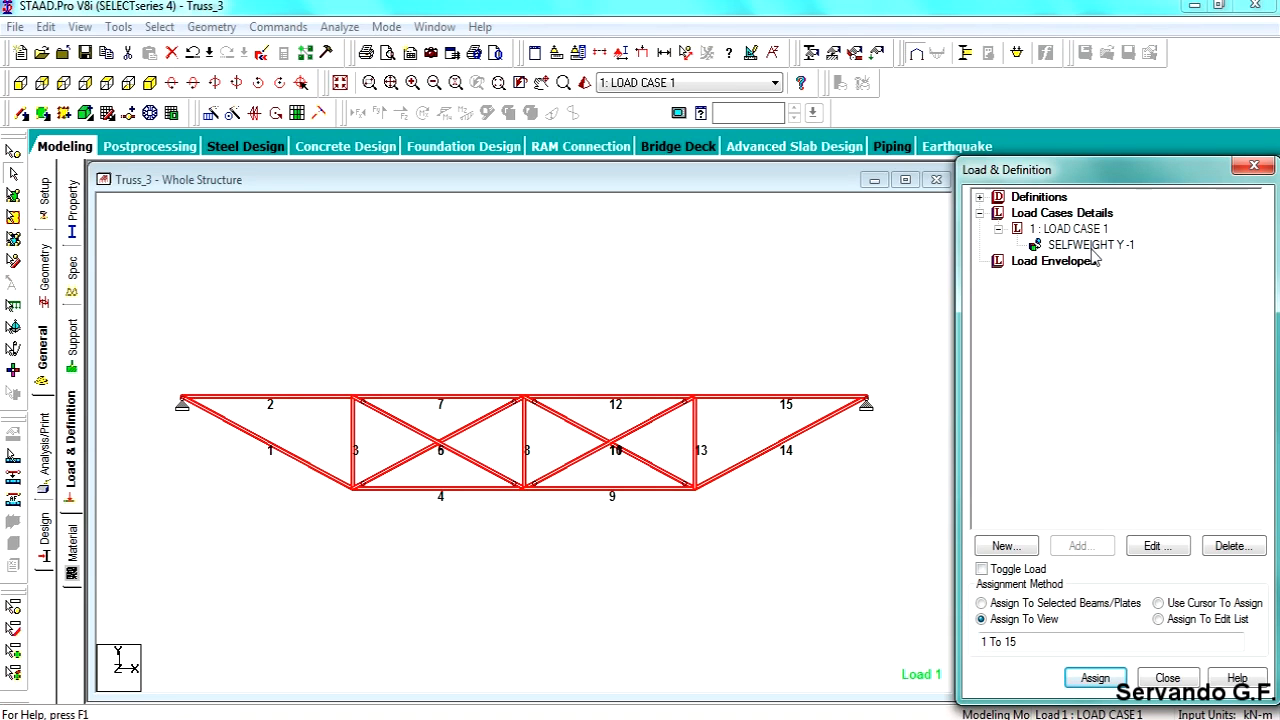
{"action": "left_click", "coordinate": [1083, 352]}
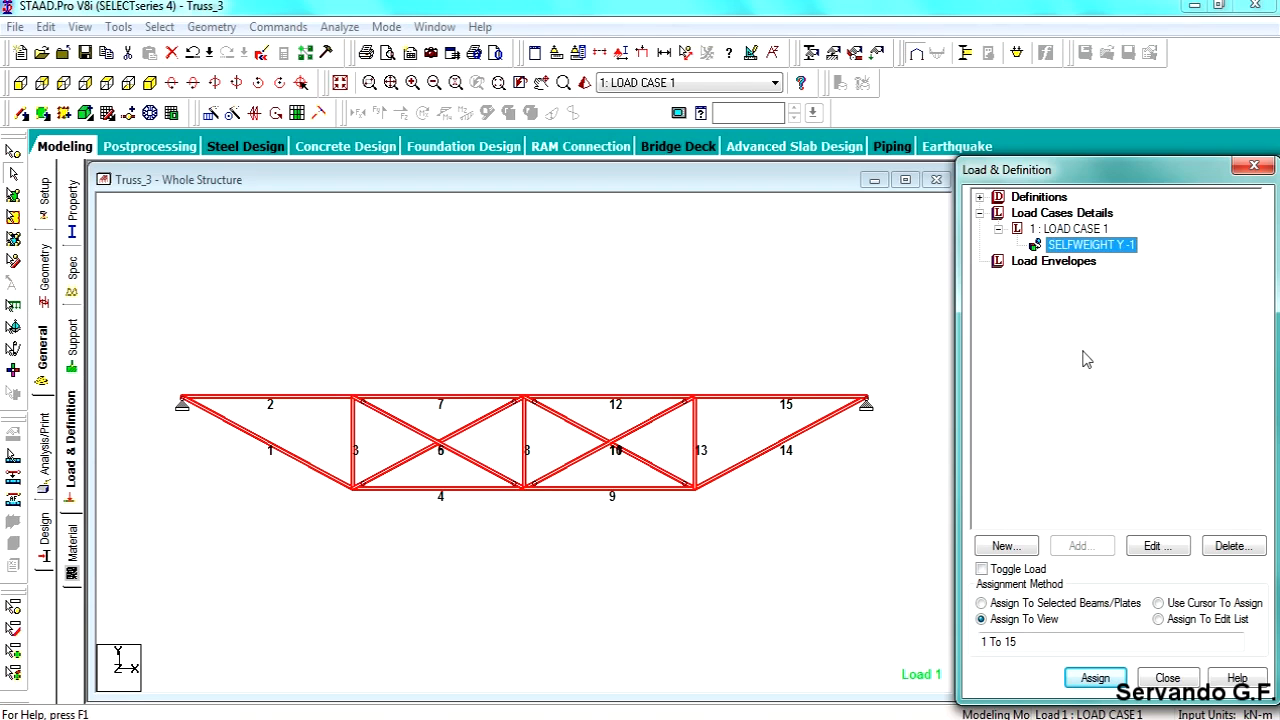
Examine the Define Load, AASHTO Spec and File Input options for vehicle definitions, and close them without adding a vehicle
{"action": "left_click", "coordinate": [980, 198]}
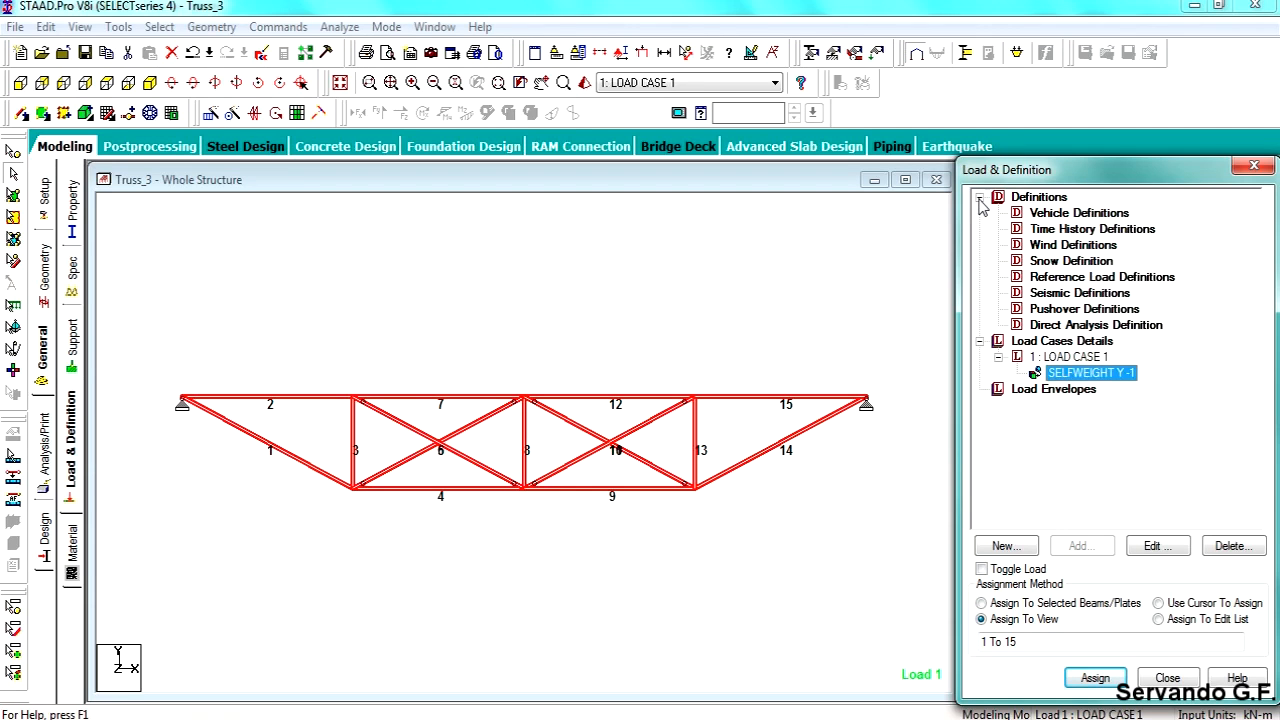
{"action": "left_click", "coordinate": [1060, 214]}
{"action": "left_click", "coordinate": [1080, 546]}
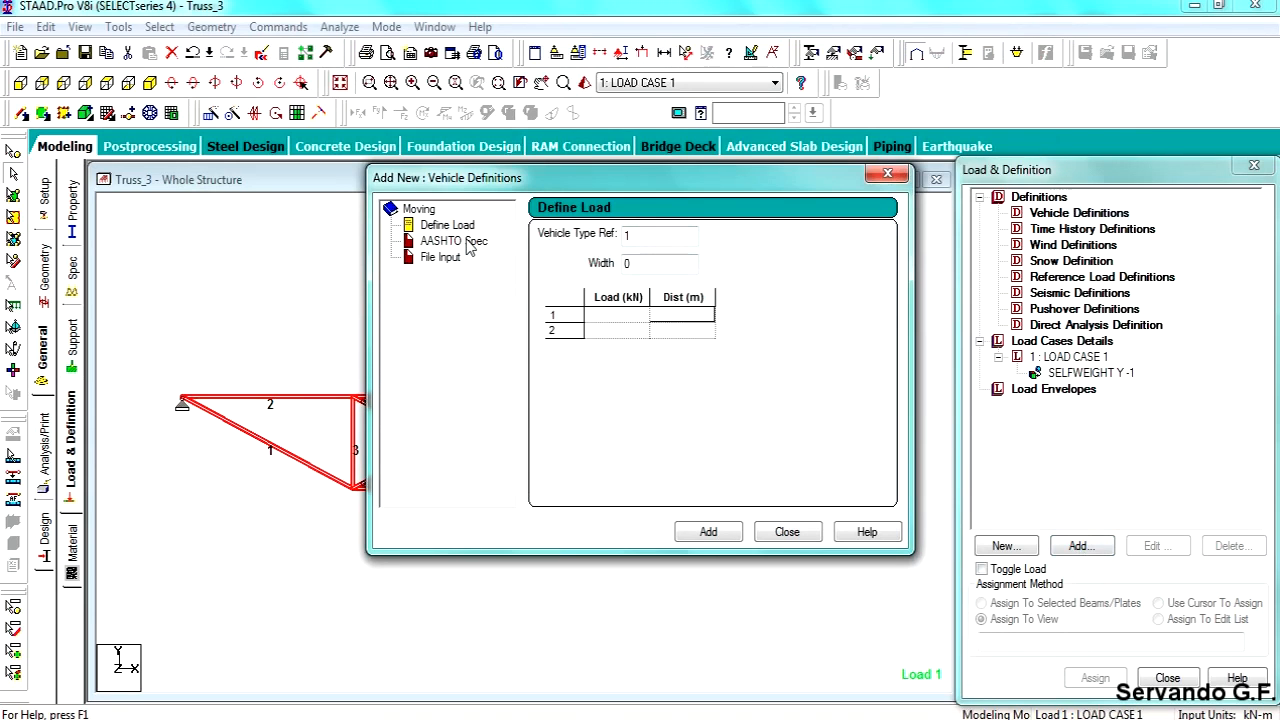
{"action": "left_click", "coordinate": [443, 242]}
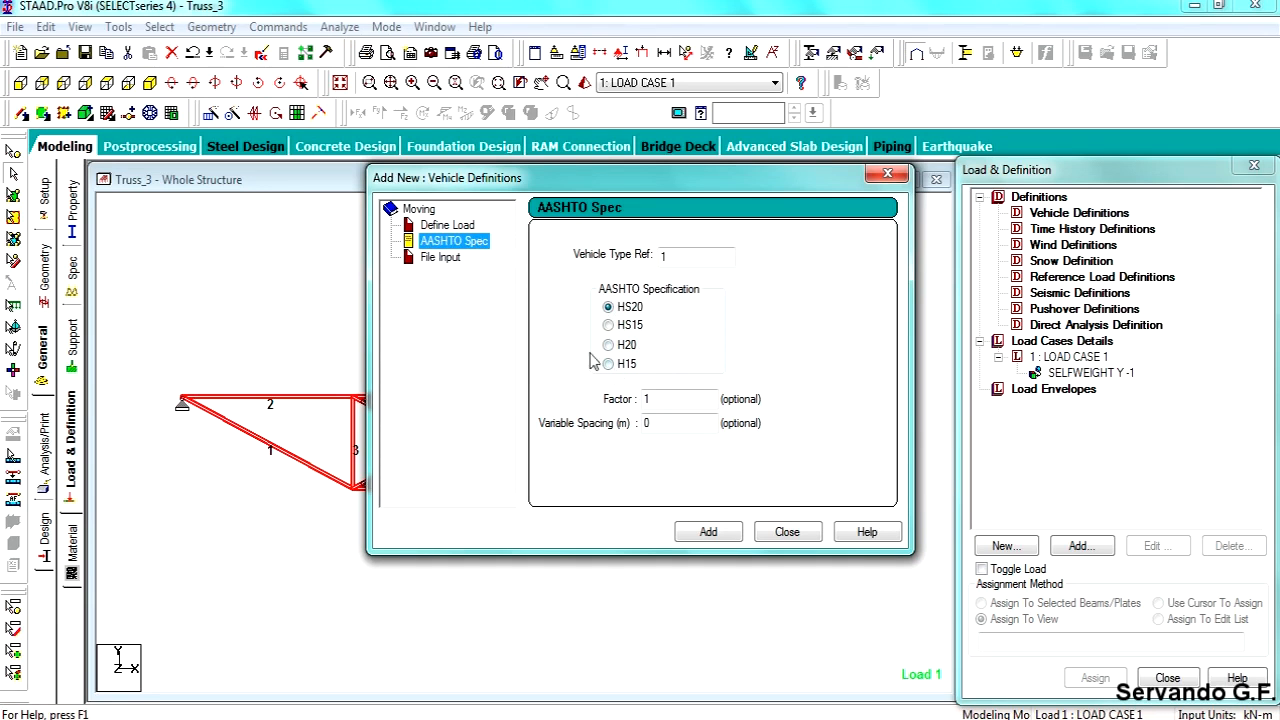
{"action": "left_click", "coordinate": [440, 258]}
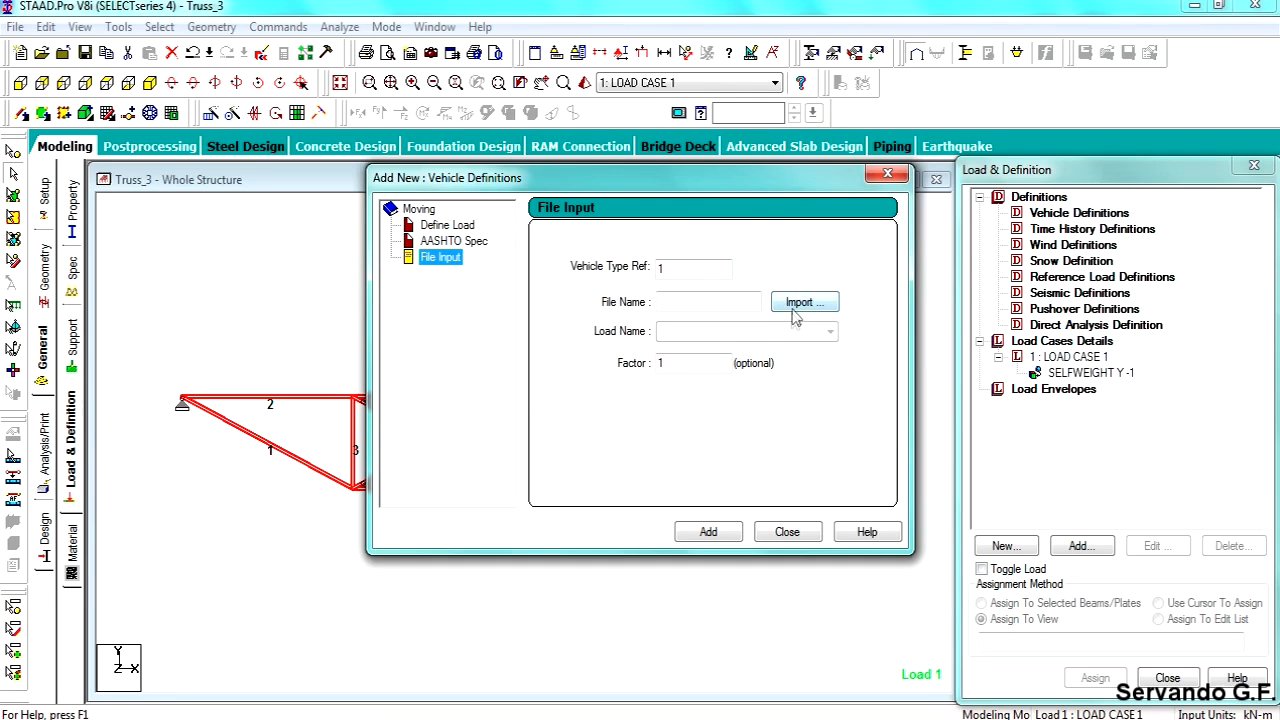
{"action": "left_click", "coordinate": [449, 228]}
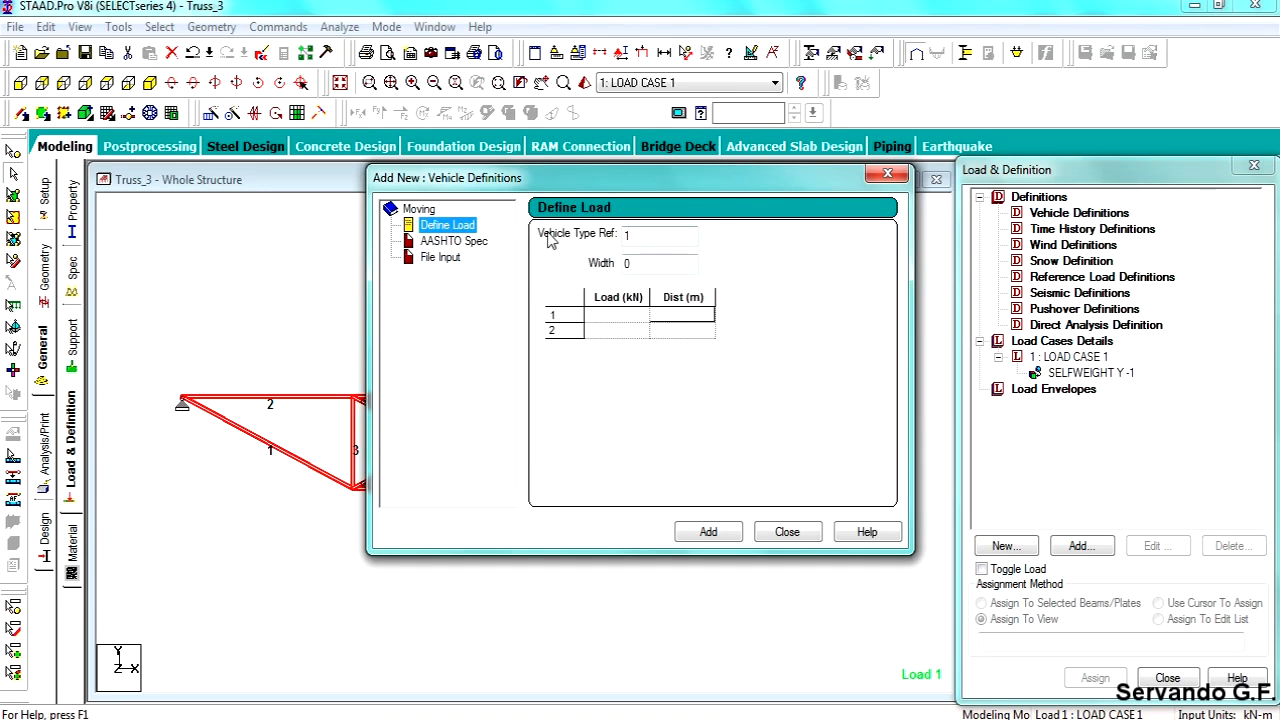
{"action": "left_click", "coordinate": [636, 266]}
{"action": "left_click", "coordinate": [788, 533]}
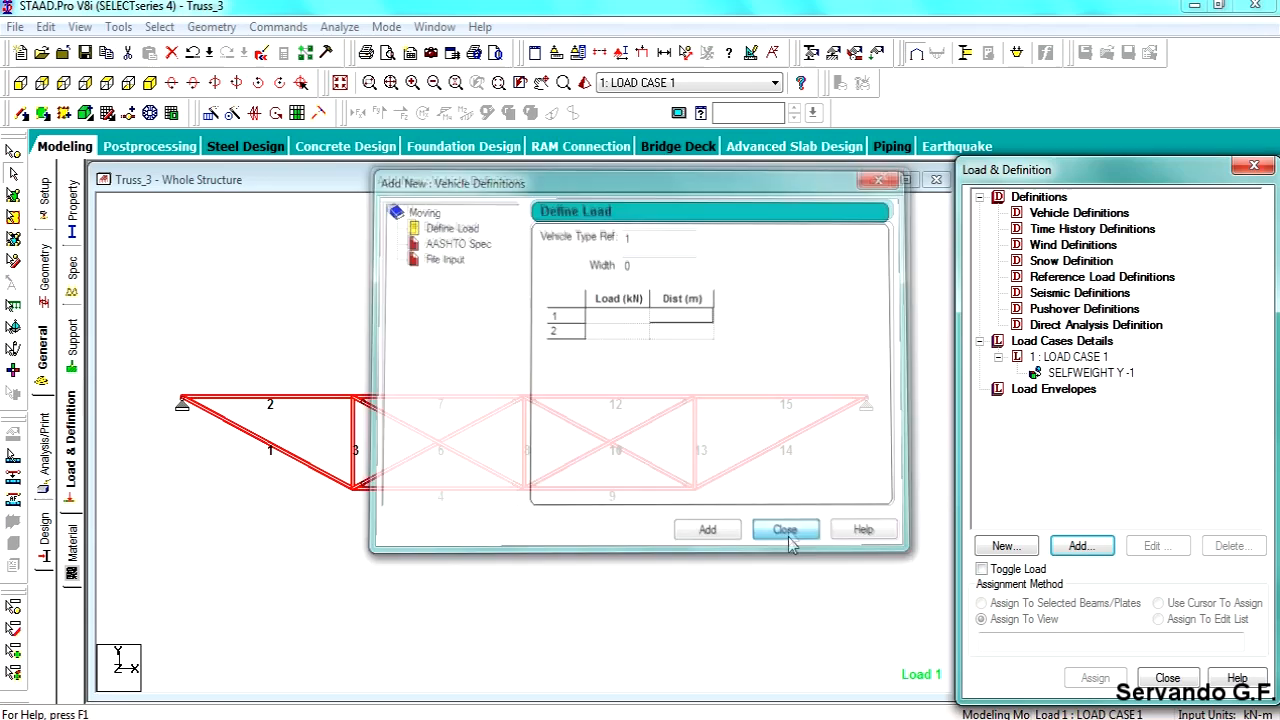
Replicate the entire truss once in the global Z direction with a 5 m step spacing, using the All generation flag
{"action": "left_click", "coordinate": [150, 82]}
{"action": "scroll", "coordinate": [492, 368], "scroll_direction": "down", "scroll_amount": 1}
{"action": "middle_click_drag", "start_coordinate": [494, 368], "coordinate": [510, 372]}
{"action": "scroll", "coordinate": [510, 372], "scroll_direction": "down", "scroll_amount": 3}
{"action": "scroll", "coordinate": [510, 373], "scroll_direction": "down", "scroll_amount": 1}
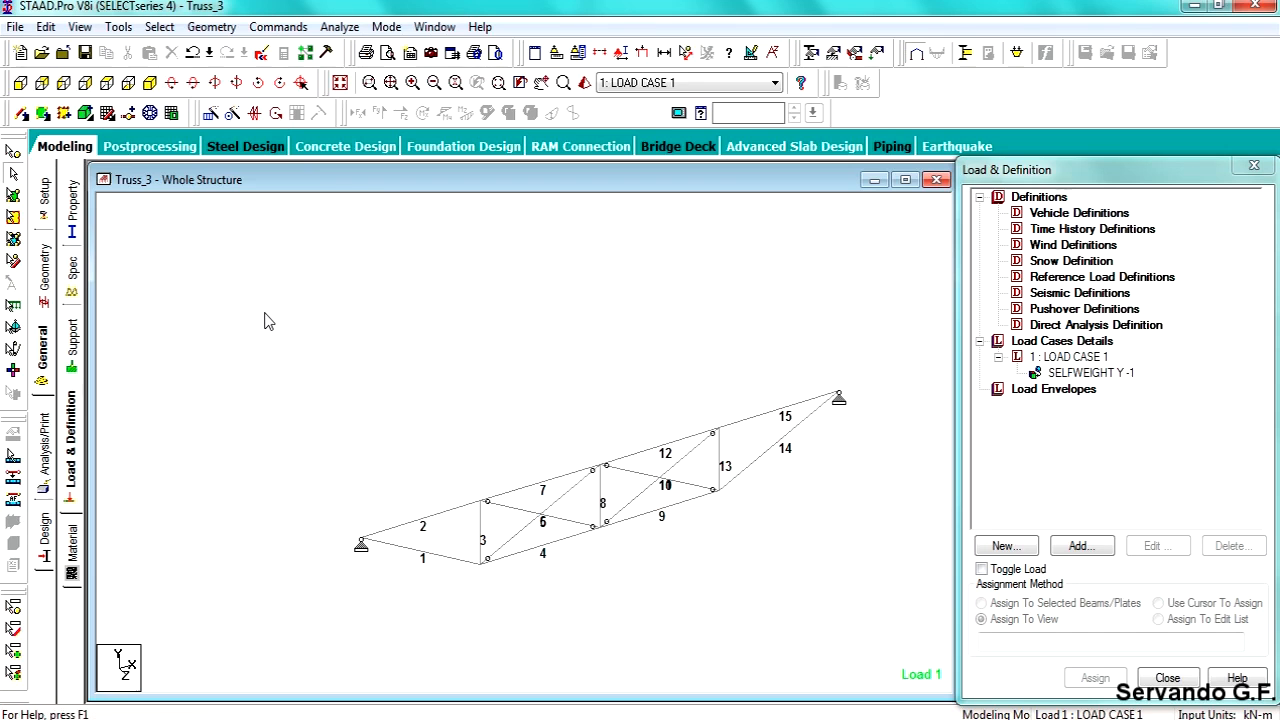
{"action": "left_click_drag", "start_coordinate": [666, 460], "coordinate": [905, 598]}
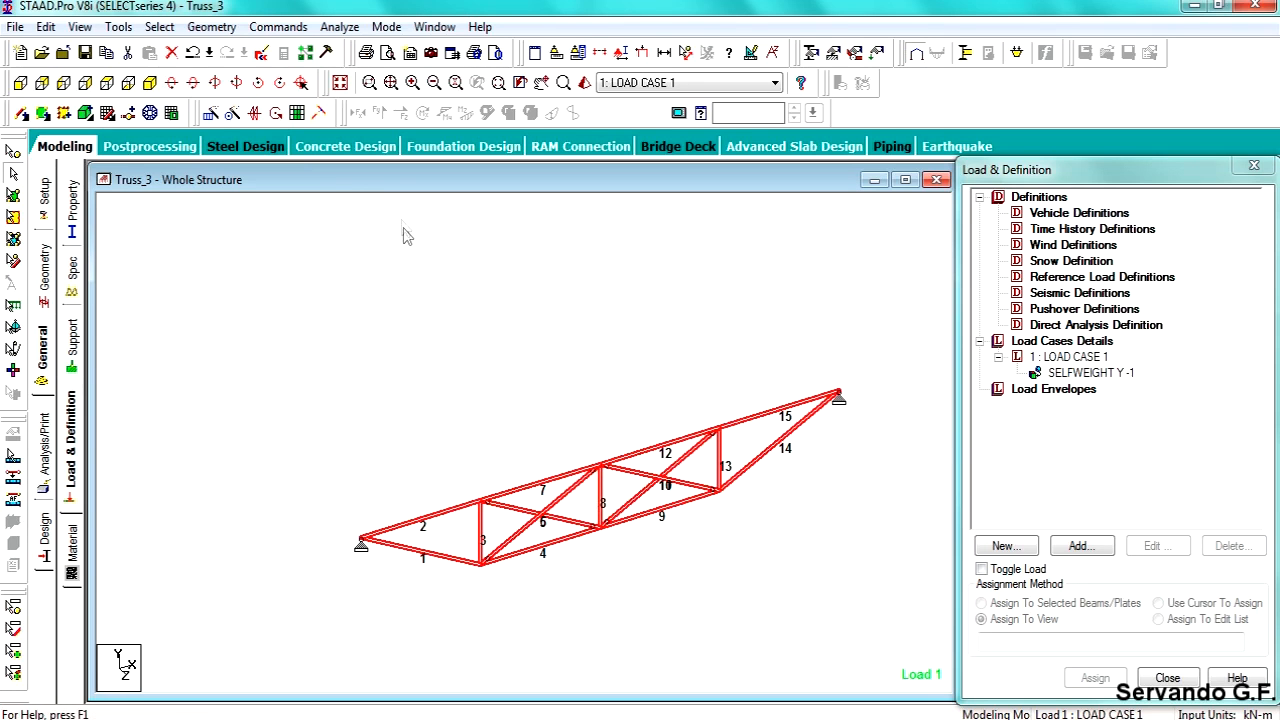
{"action": "left_click", "coordinate": [211, 112]}
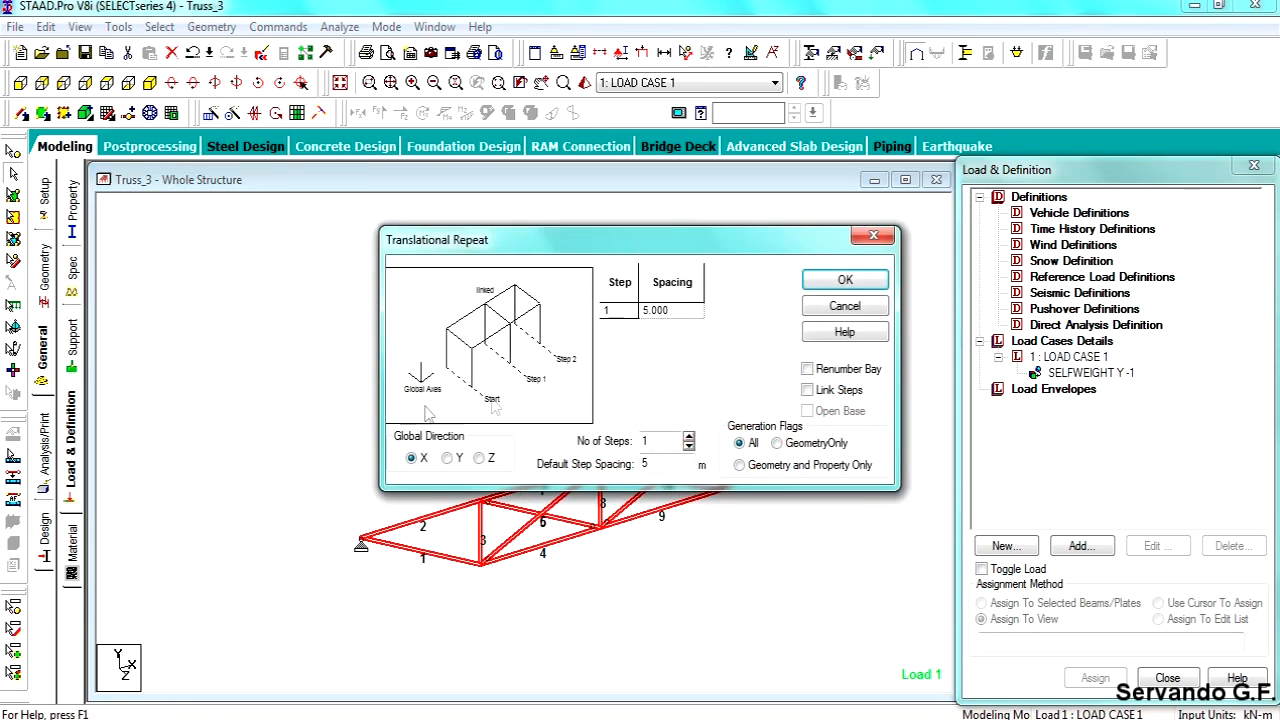
{"action": "left_click", "coordinate": [479, 458]}
{"action": "left_click", "coordinate": [820, 283]}
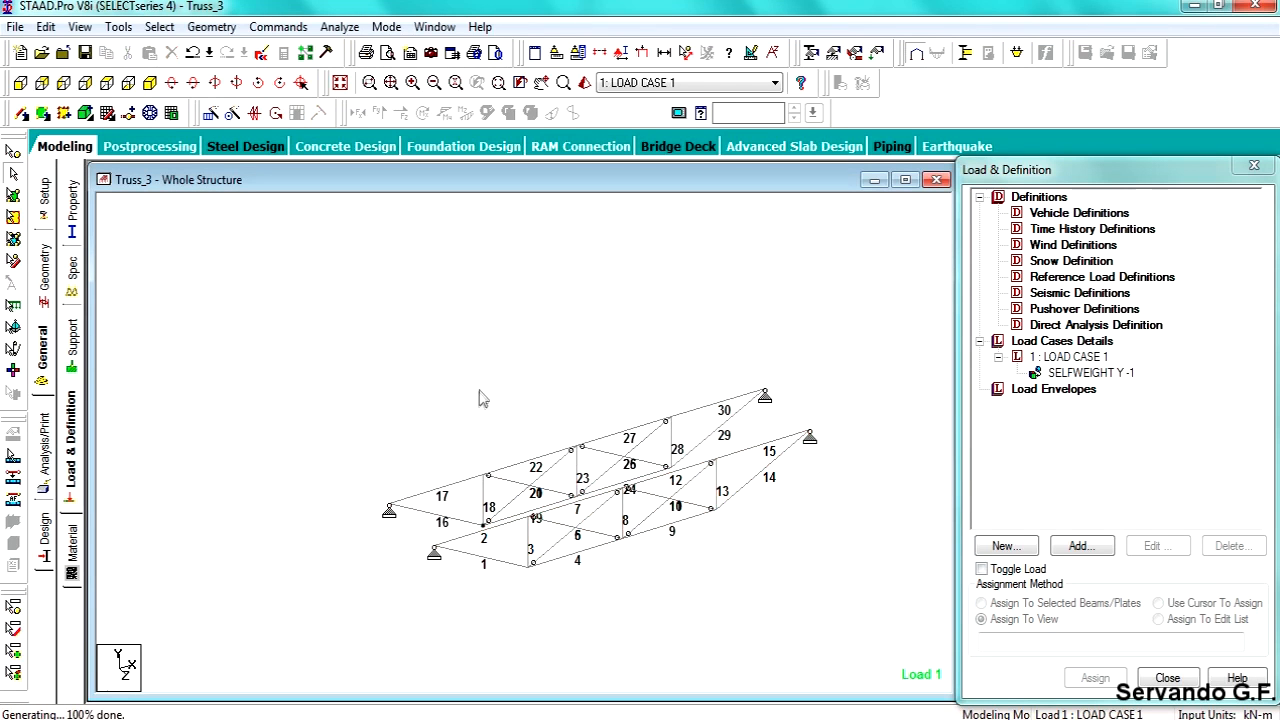
Measure the distance between the end supports of the two parallel trusses, and let Auto Save save the file
{"action": "scroll", "coordinate": [522, 482], "scroll_direction": "up", "scroll_amount": 10}
{"action": "middle_click_drag", "start_coordinate": [531, 480], "coordinate": [391, 431]}
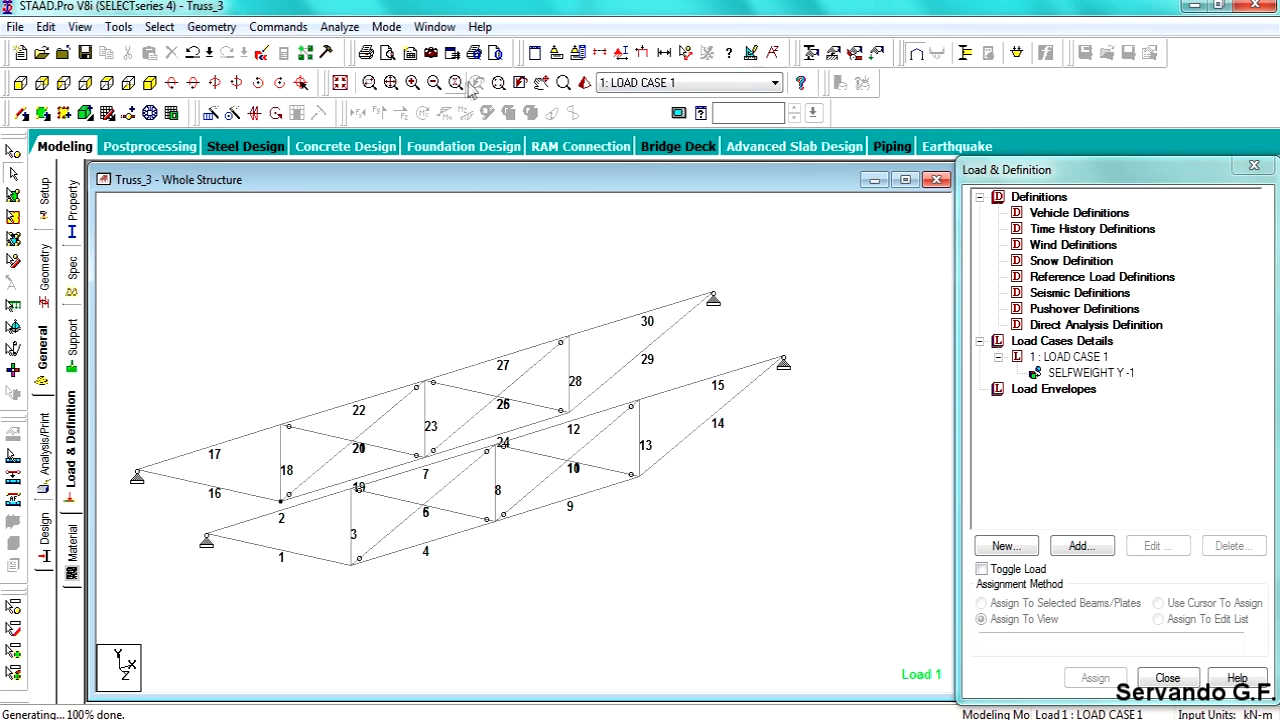
{"action": "left_click", "coordinate": [686, 52]}
{"action": "left_click", "coordinate": [784, 359]}
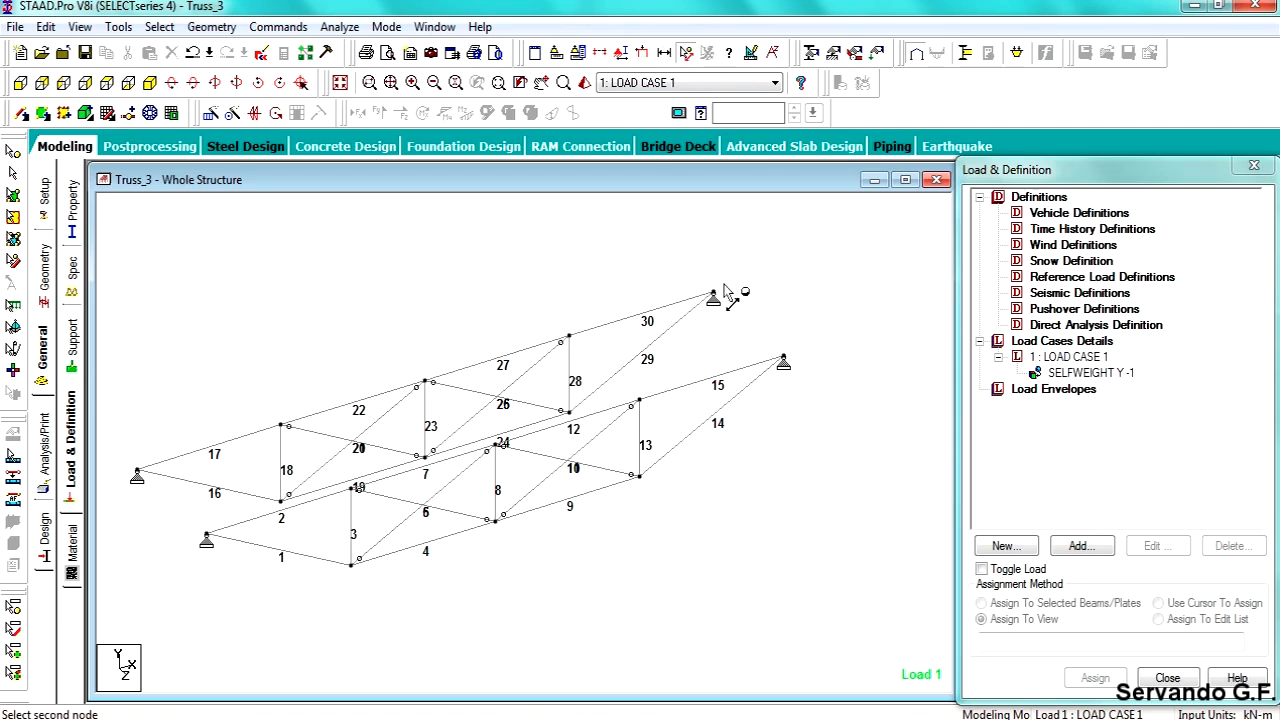
{"action": "left_click", "coordinate": [712, 297]}
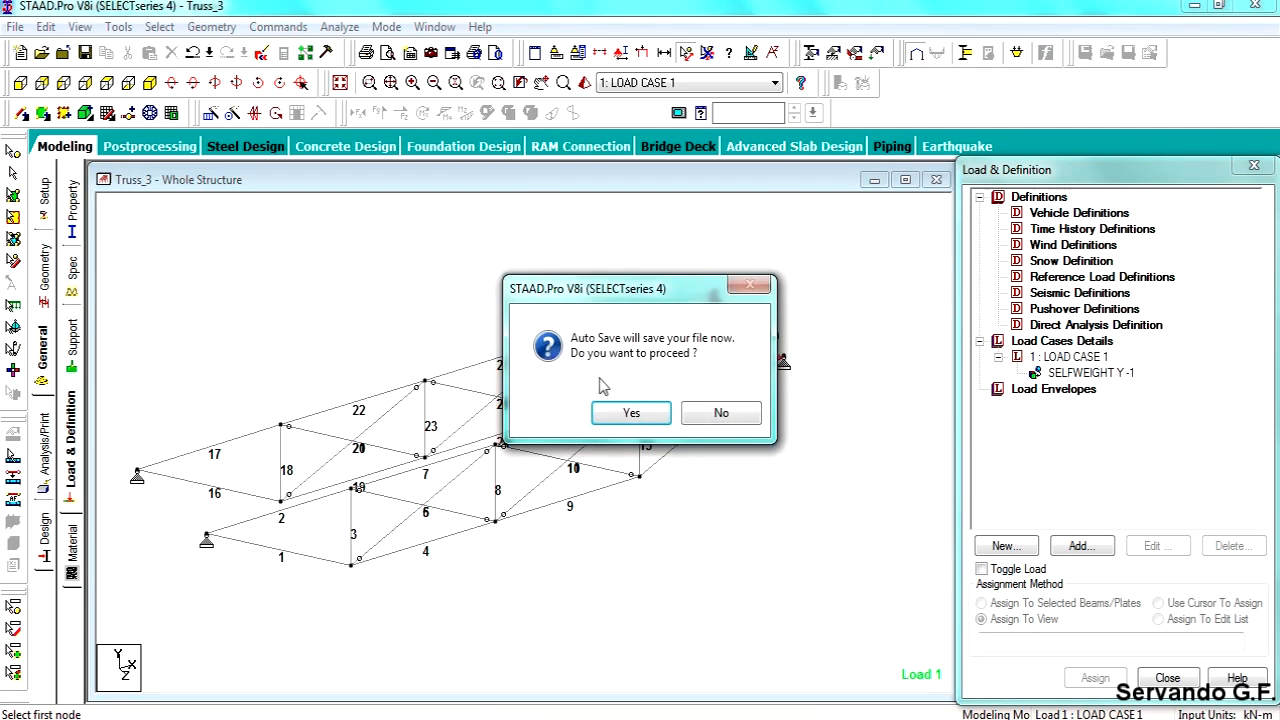
{"action": "left_click", "coordinate": [647, 425]}
{"action": "left_click", "coordinate": [562, 398]}
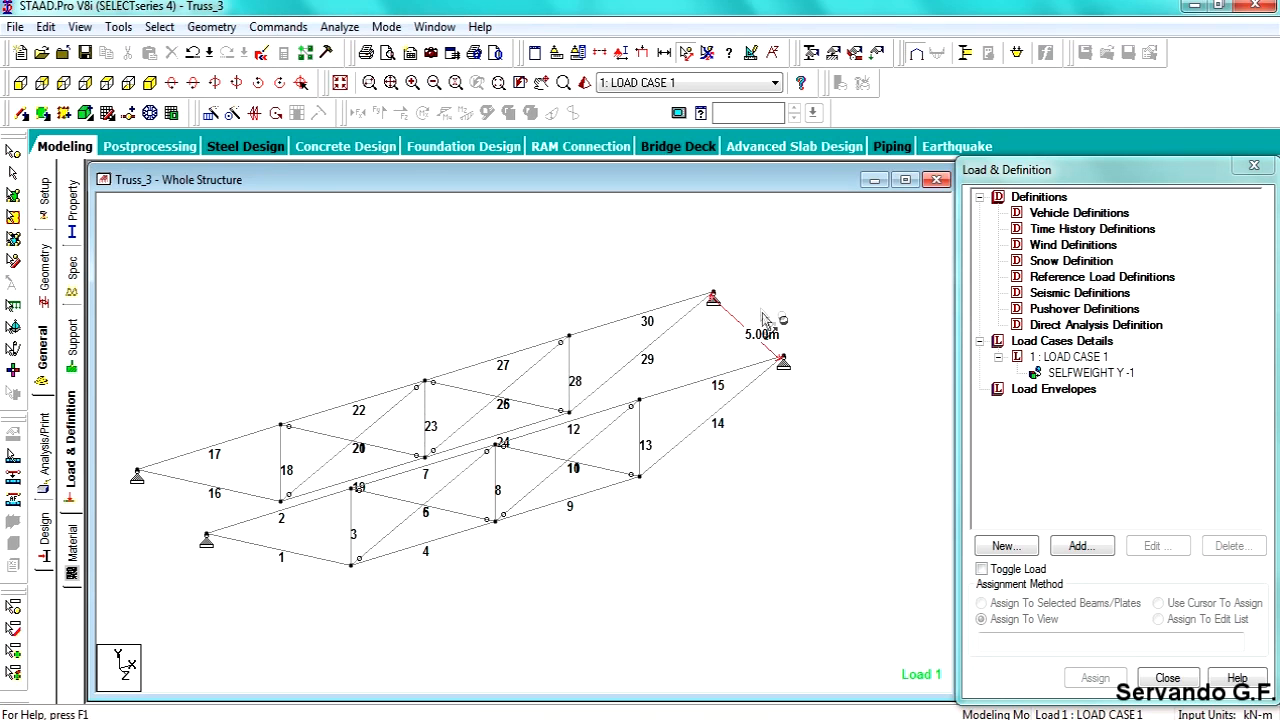
Undo the truss replication, return to the front view and remove the displayed node-to-node dimension
{"action": "left_click", "coordinate": [193, 55]}
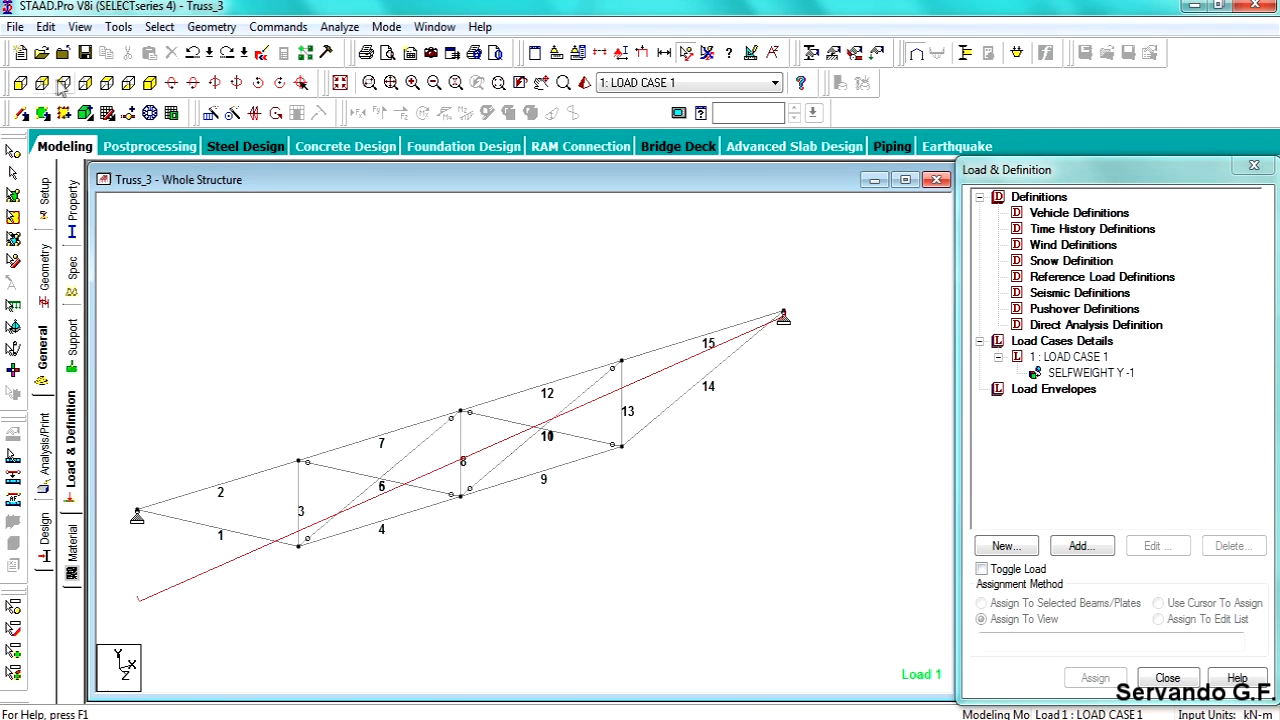
{"action": "left_click", "coordinate": [20, 84]}
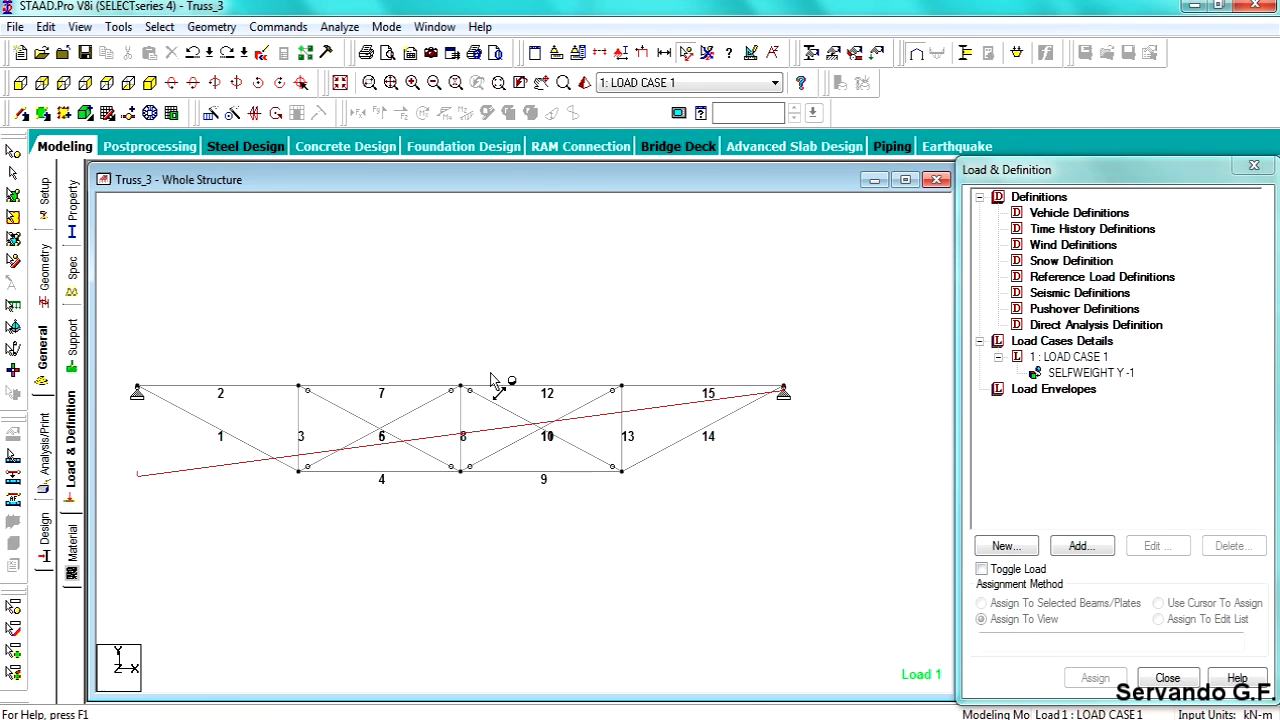
{"action": "left_click", "coordinate": [705, 54]}
{"action": "middle_click_drag", "start_coordinate": [385, 328], "coordinate": [450, 337]}
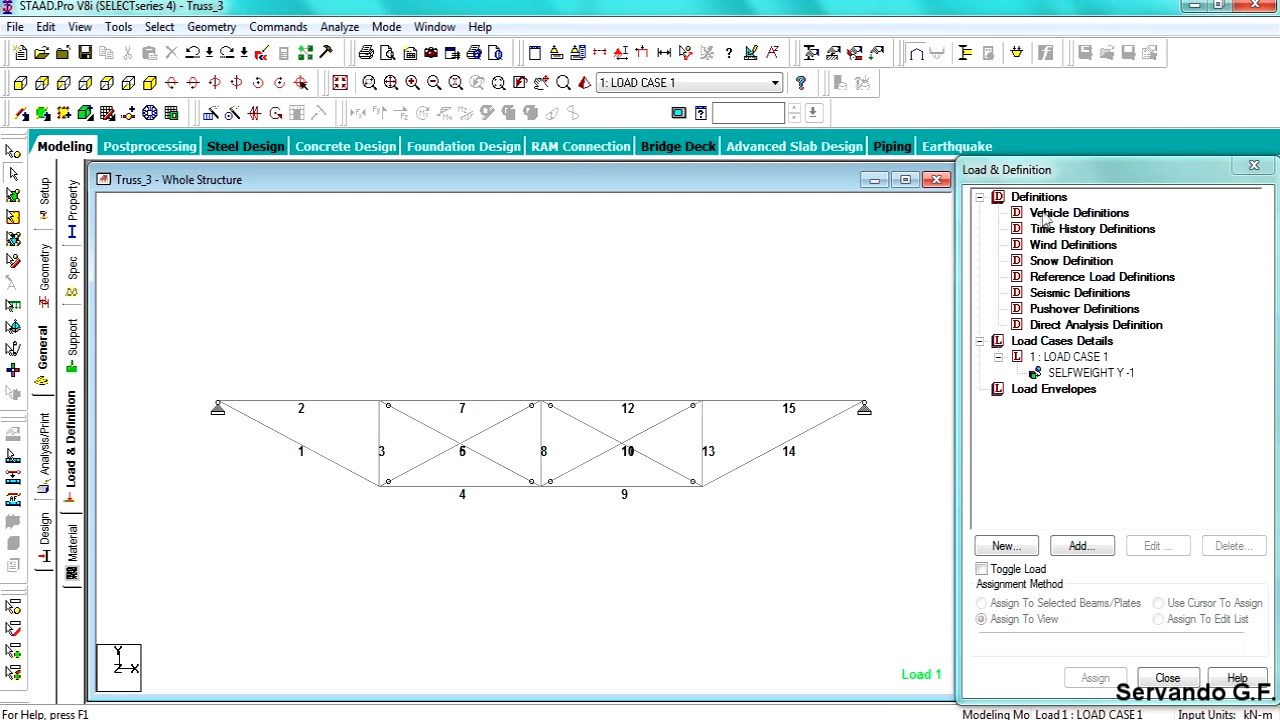
Add vehicle definition type 1 with width 0, loads of 100 kN and 0 kN, and a distance of 1 m between them
{"action": "left_click", "coordinate": [1081, 545]}
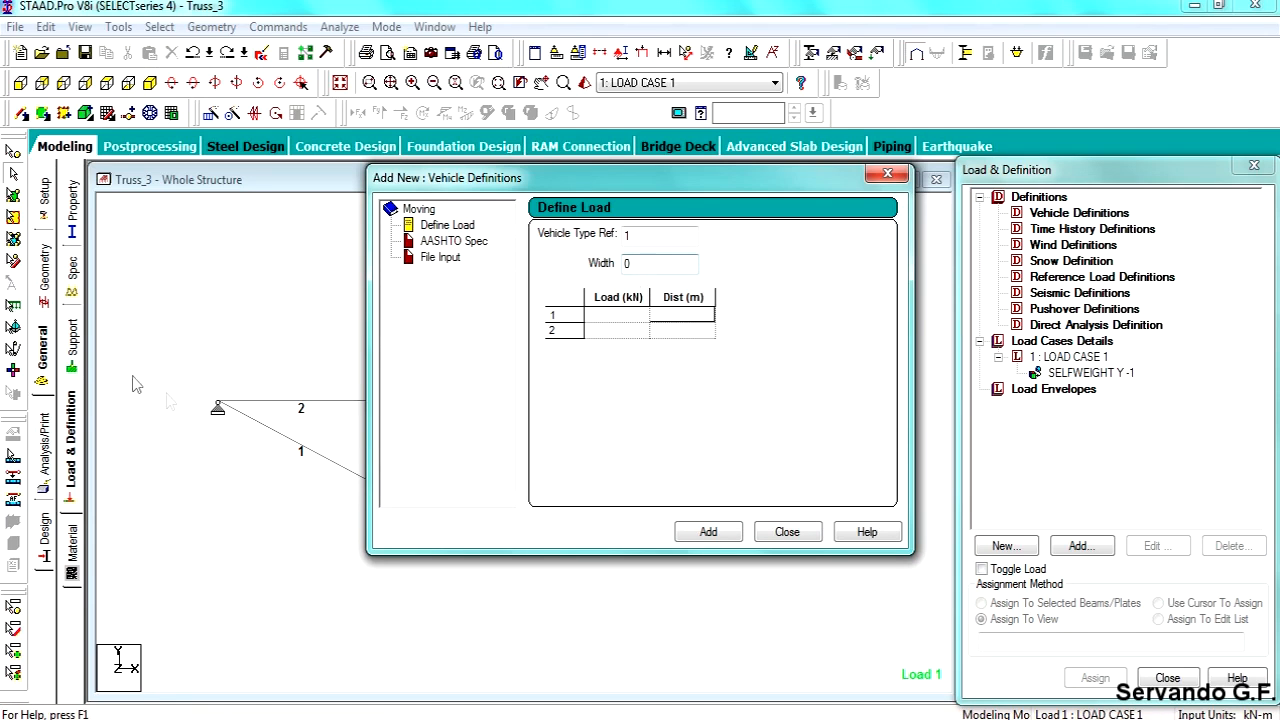
{"action": "left_click", "coordinate": [612, 316]}
{"action": "type", "text": "100"}
{"action": "left_click", "coordinate": [613, 334]}
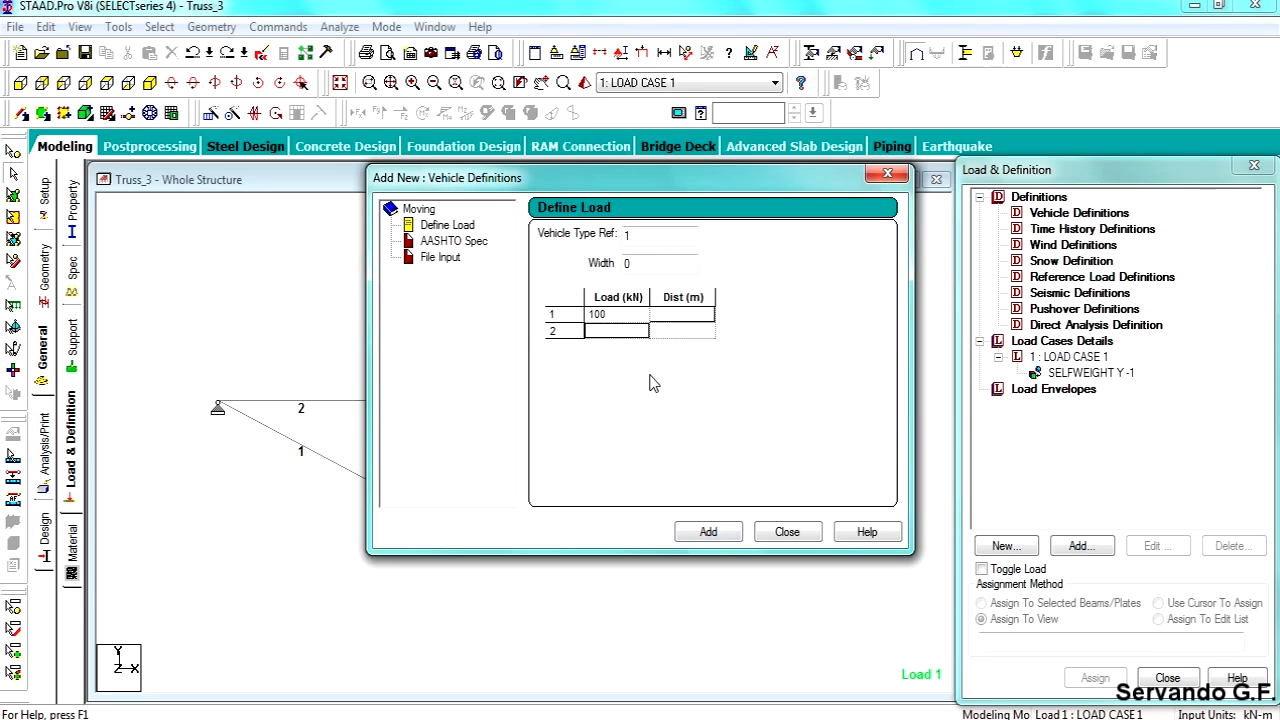
{"action": "left_click", "coordinate": [681, 333]}
{"action": "type", "text": "1"}
{"action": "left_click", "coordinate": [617, 336]}
{"action": "left_click_drag", "start_coordinate": [652, 180], "coordinate": [906, 167]}
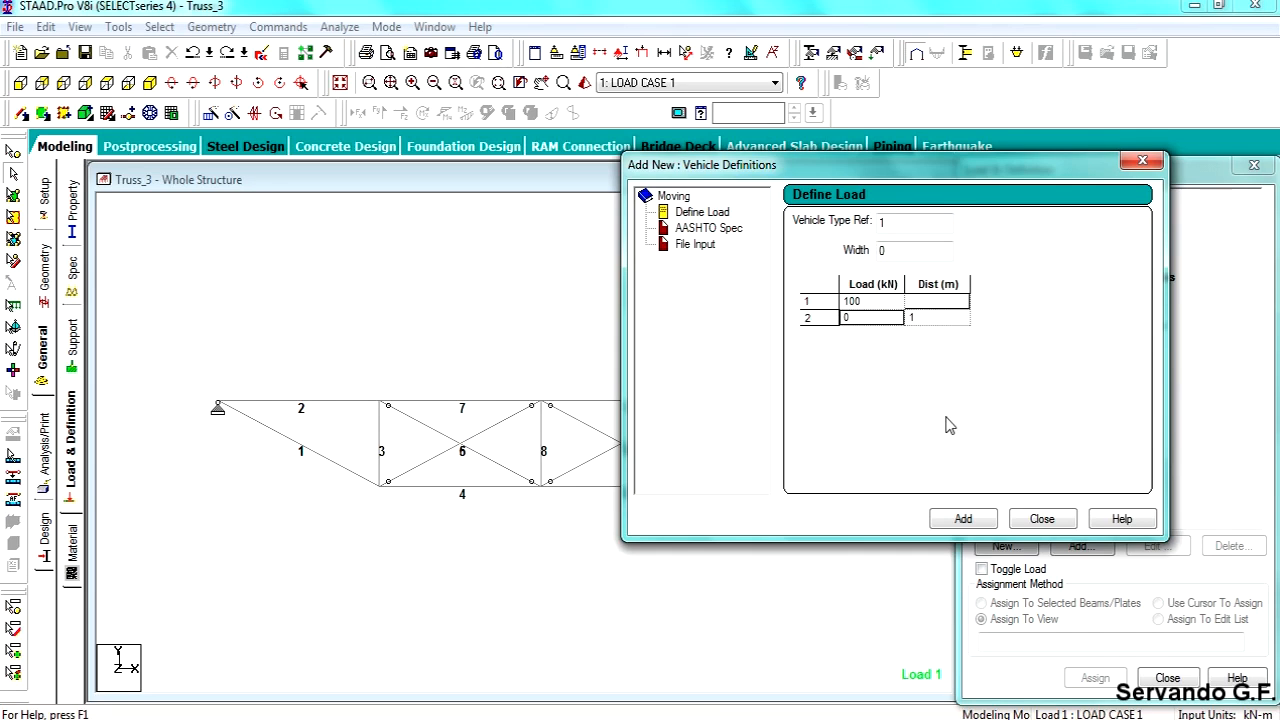
{"action": "left_click", "coordinate": [965, 521]}
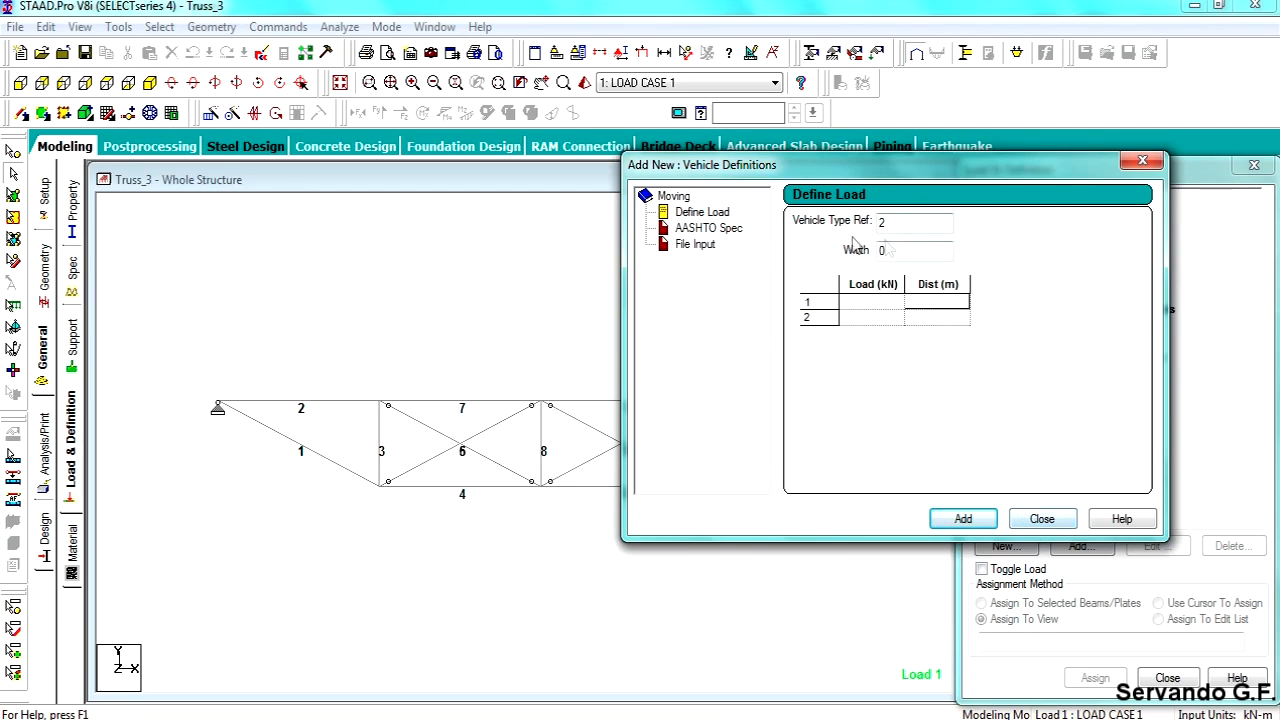
{"action": "left_click", "coordinate": [1035, 519]}
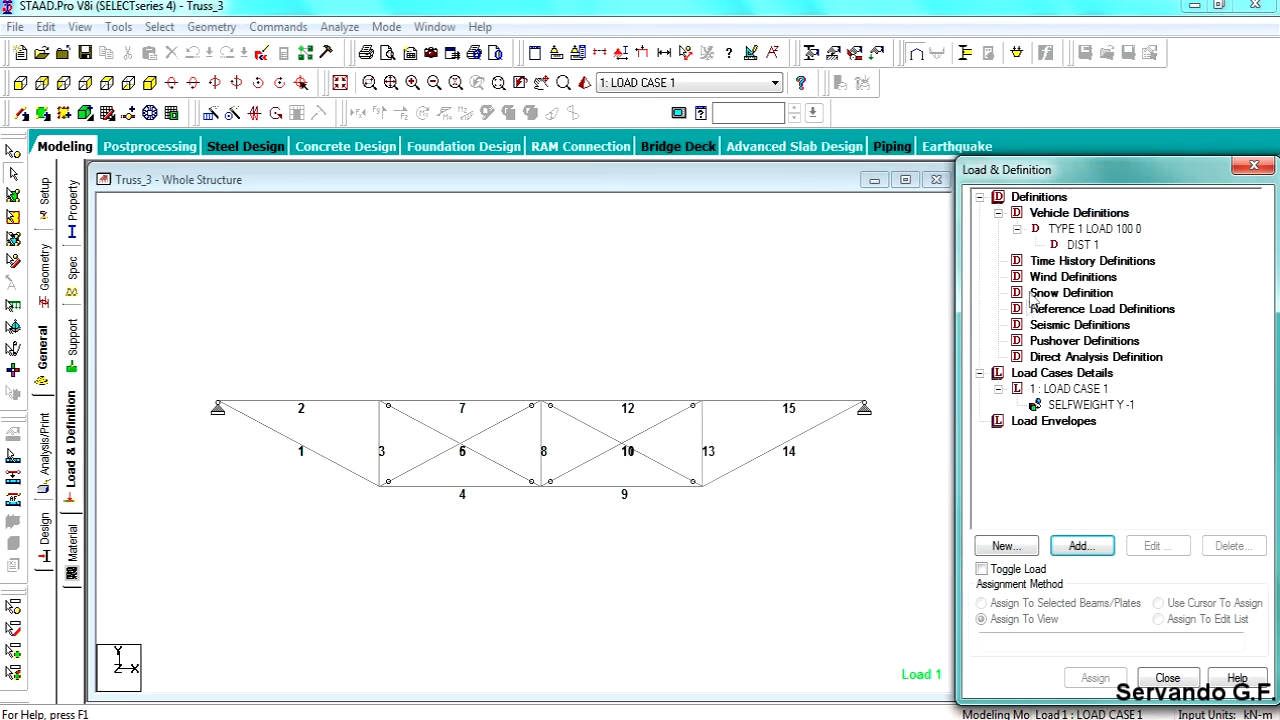
{"action": "left_click", "coordinate": [1080, 245]}
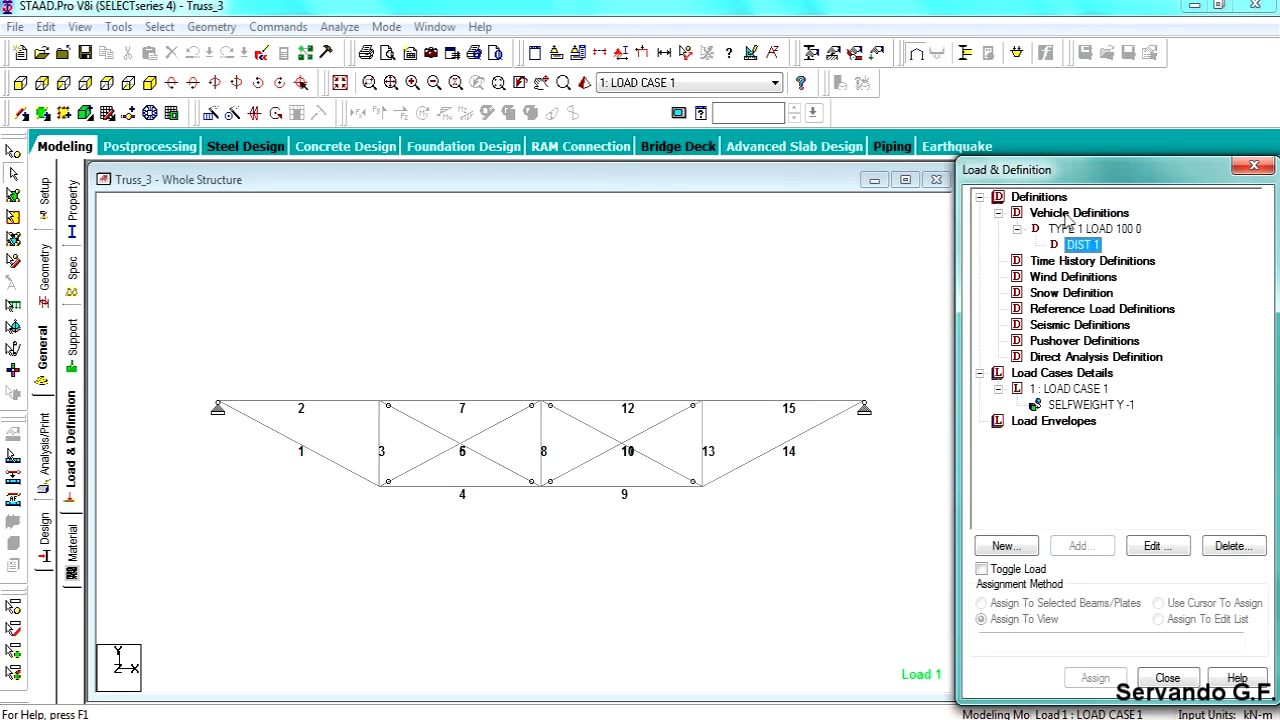
{"action": "left_click", "coordinate": [1056, 376]}
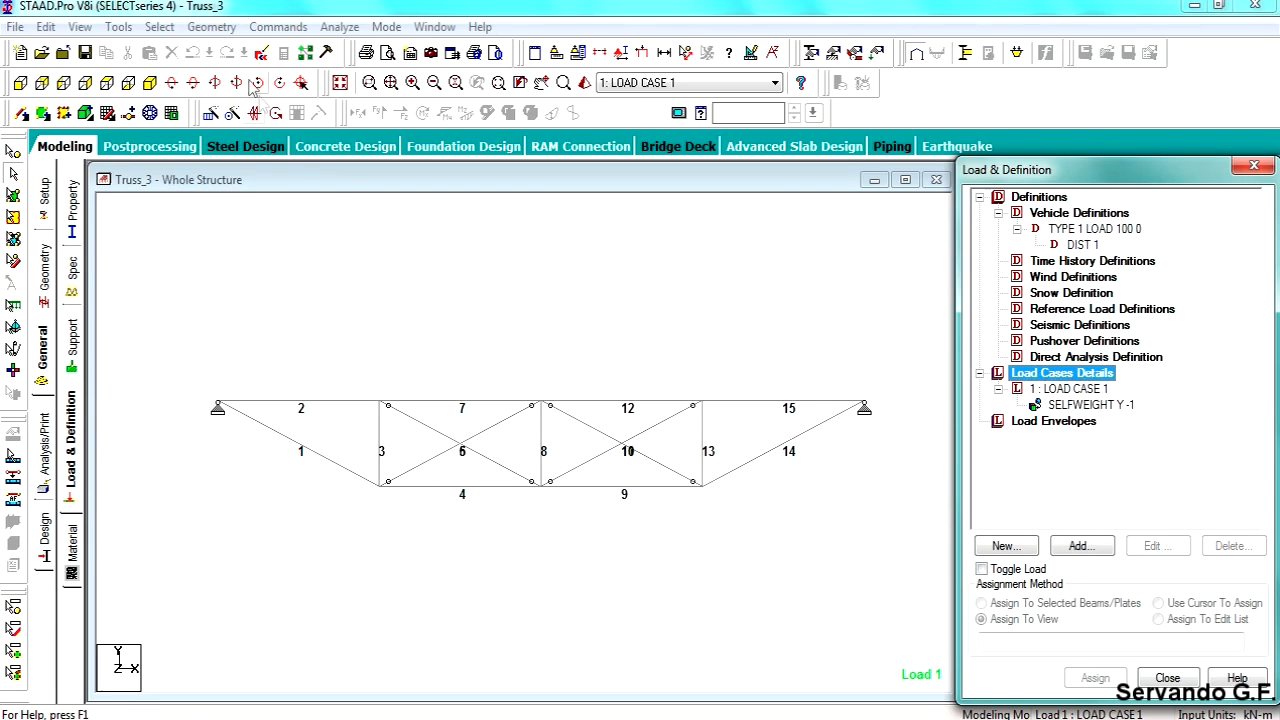
{"action": "left_click", "coordinate": [257, 15]}
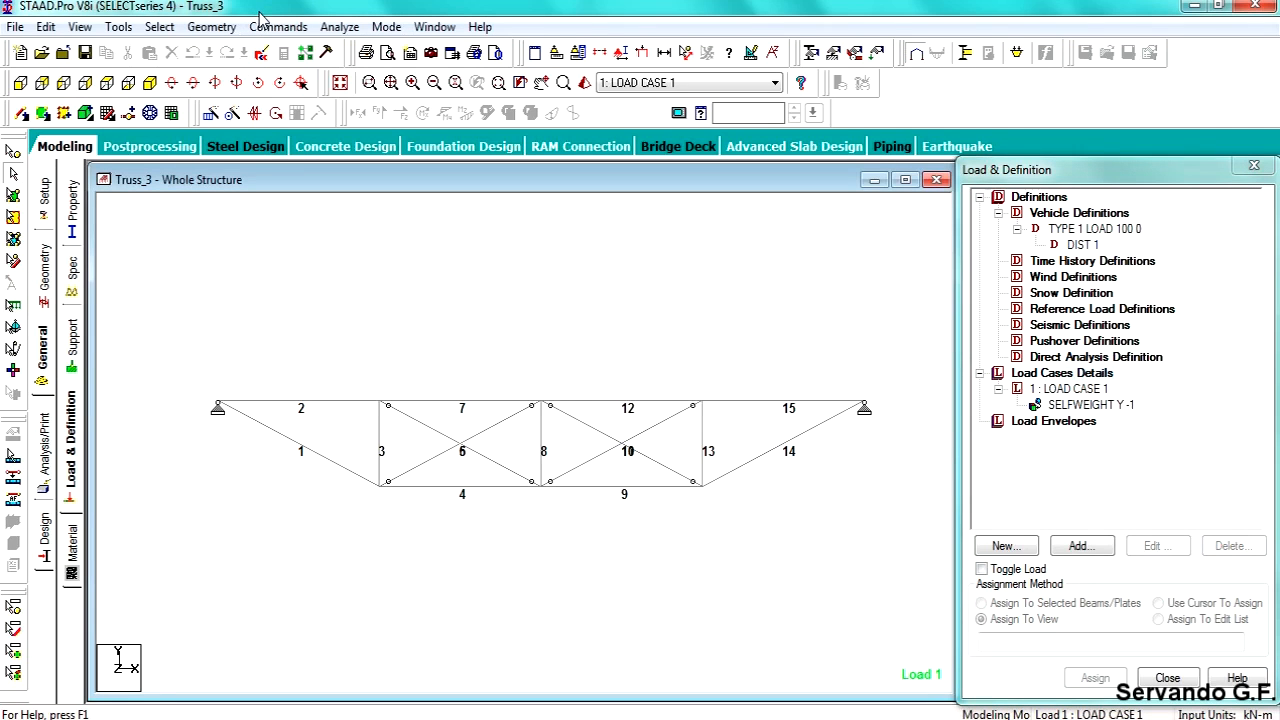
Open the Moving Load Generation settings and move their dialog clear of the truss
{"action": "left_click", "coordinate": [277, 27]}
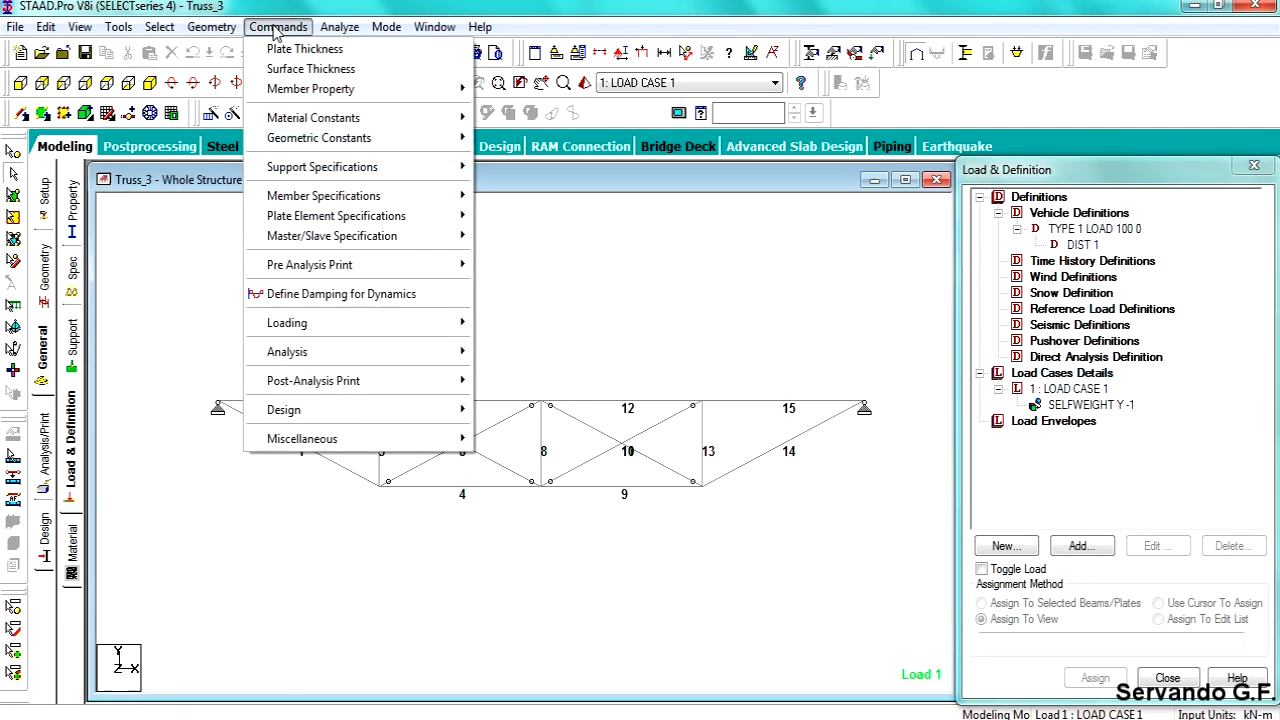
{"action": "mouse_move", "coordinate": [363, 383]}
{"action": "mouse_move", "coordinate": [385, 323]}
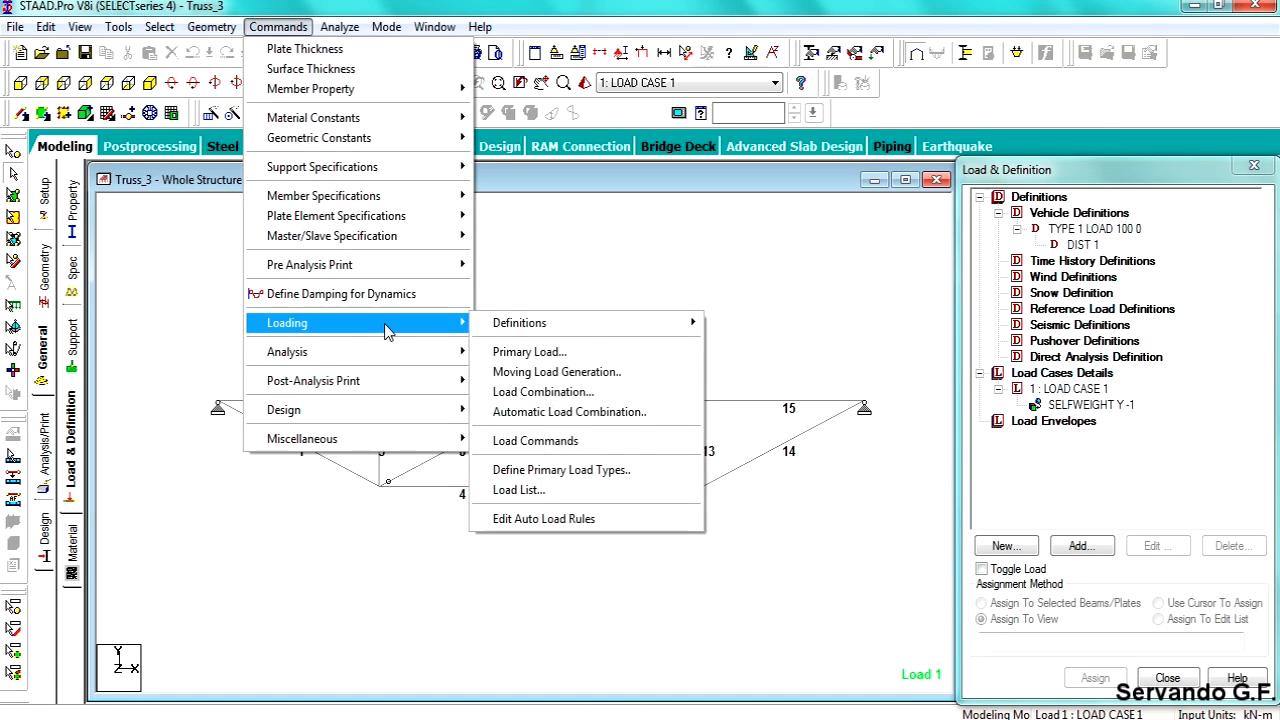
{"action": "left_click", "coordinate": [591, 375]}
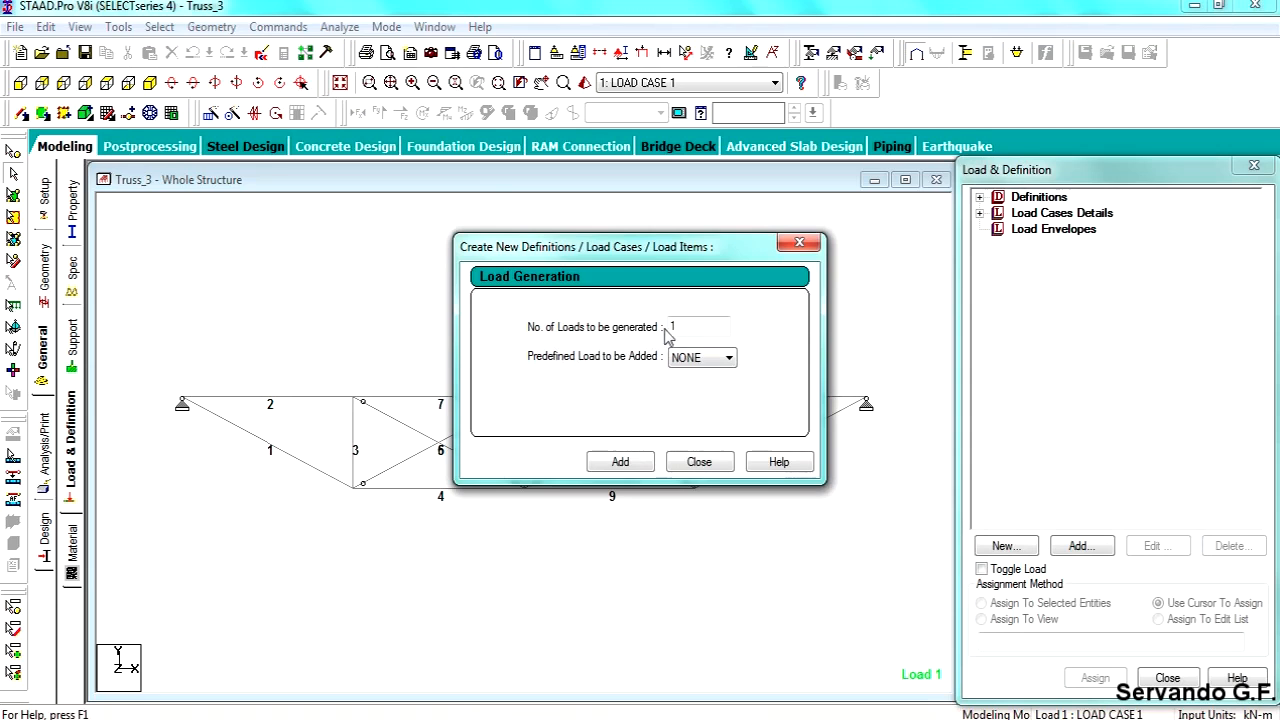
{"action": "left_click_drag", "start_coordinate": [640, 245], "coordinate": [976, 113]}
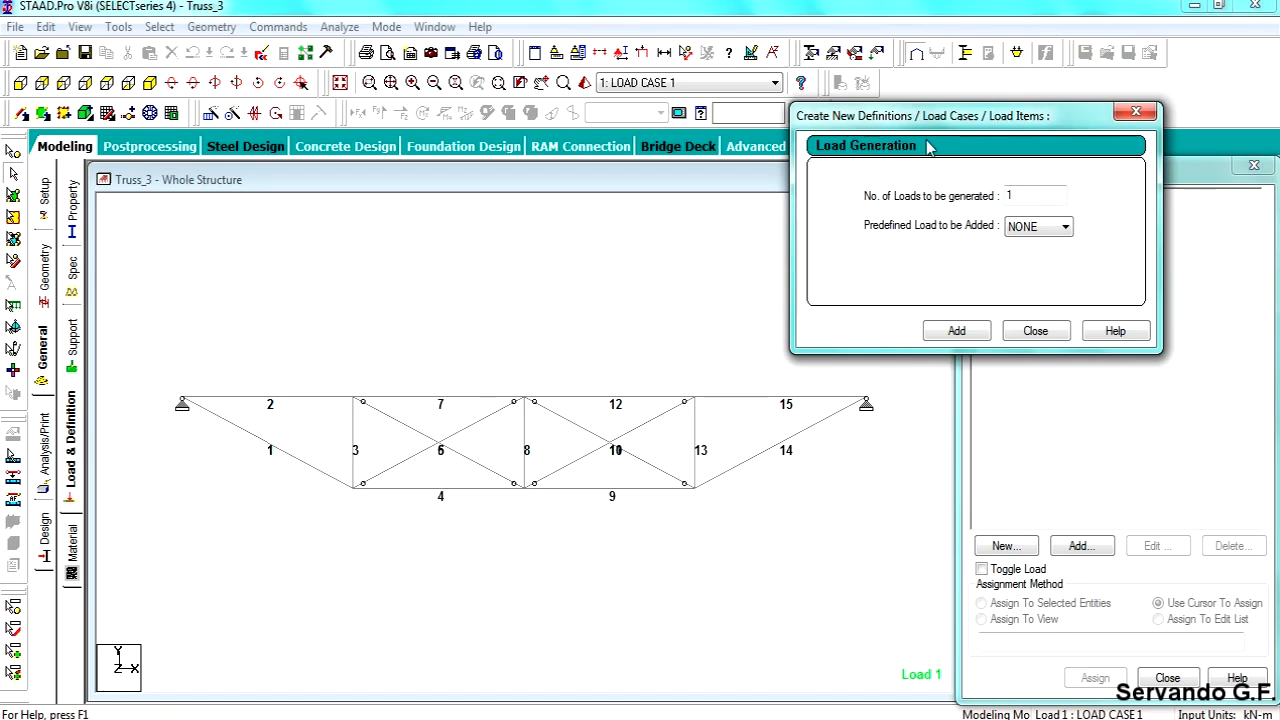
Measure the truss's overall span between its two end supports
{"action": "left_click", "coordinate": [686, 52]}
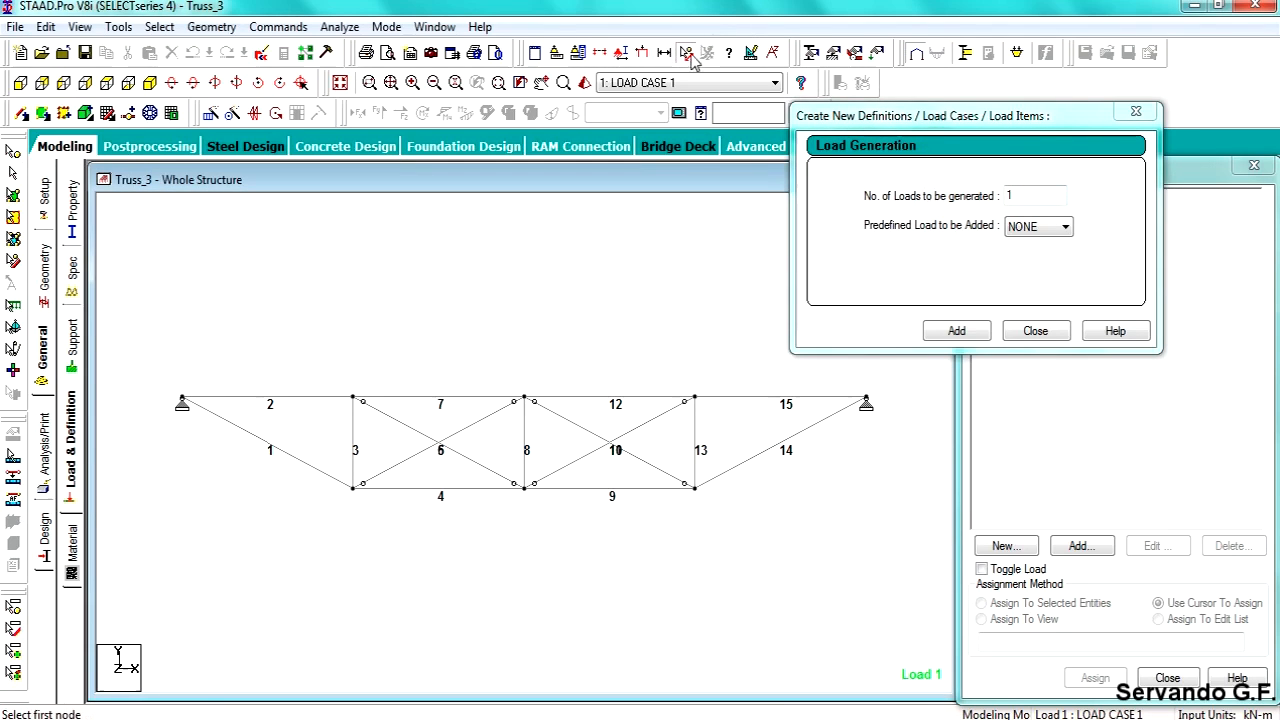
{"action": "left_click", "coordinate": [182, 398]}
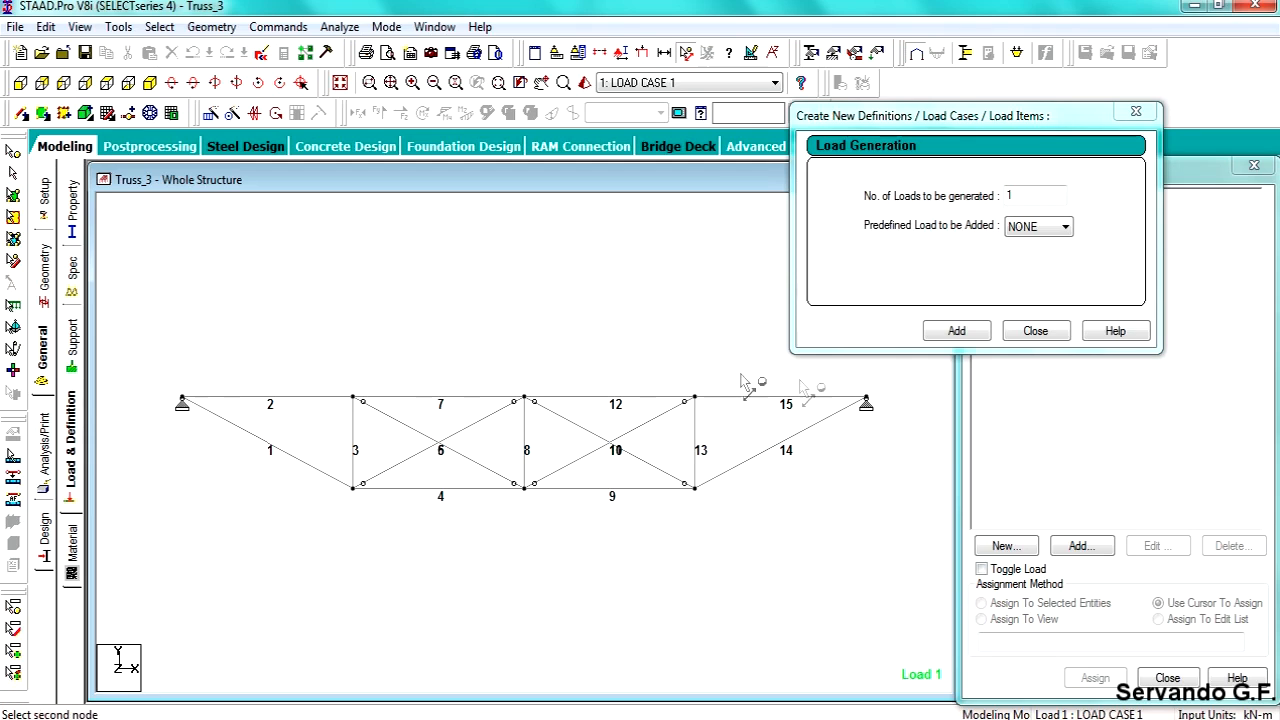
{"action": "left_click", "coordinate": [866, 400]}
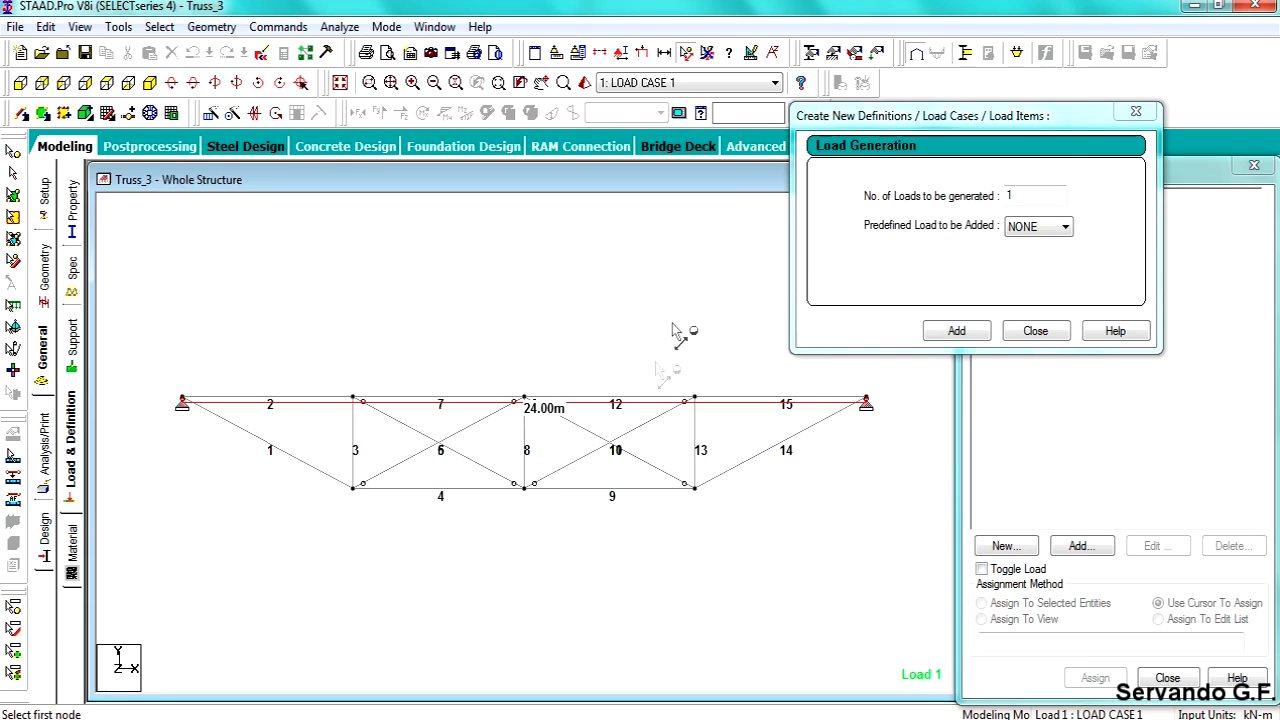
Add a load generation with 4 loads to be generated and the predefined load set to NONE
{"action": "double_click", "coordinate": [1030, 200]}
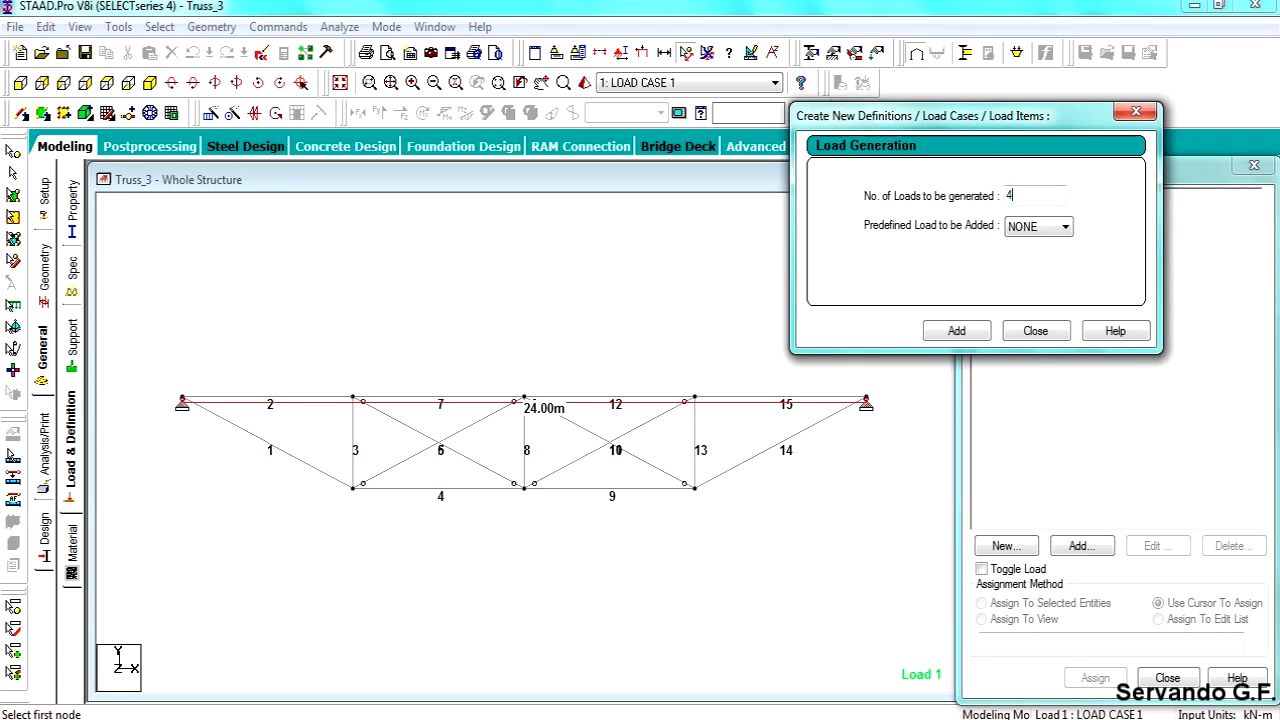
{"action": "type", "text": "4"}
{"action": "left_click", "coordinate": [1050, 228]}
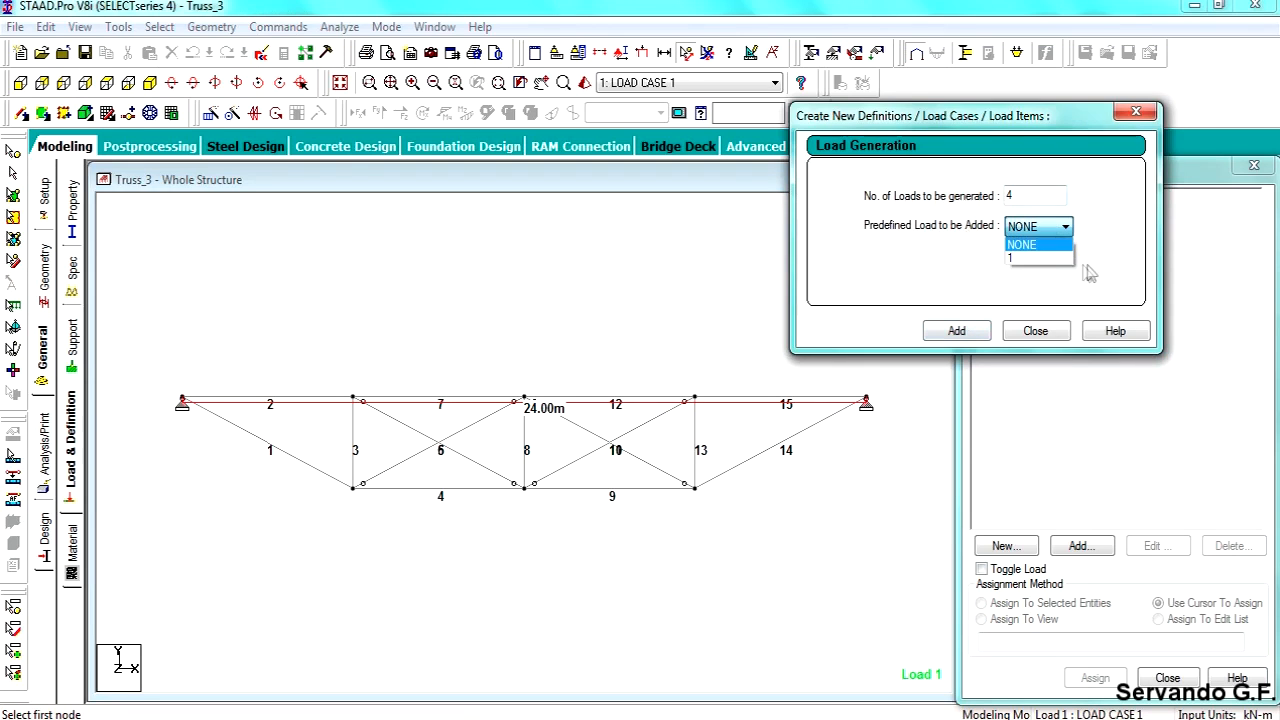
{"action": "left_click", "coordinate": [1016, 125]}
{"action": "left_click_drag", "start_coordinate": [990, 125], "coordinate": [307, 15]}
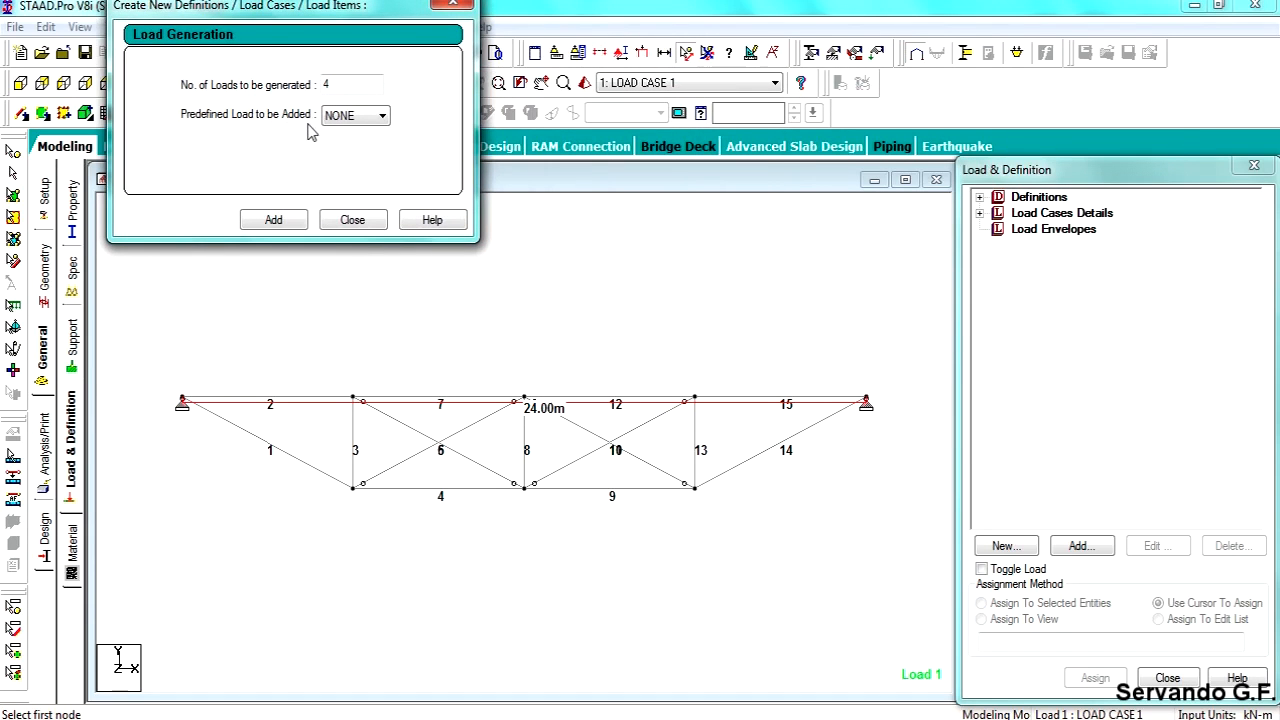
{"action": "left_click", "coordinate": [364, 120]}
{"action": "left_click", "coordinate": [387, 138]}
{"action": "left_click", "coordinate": [286, 221]}
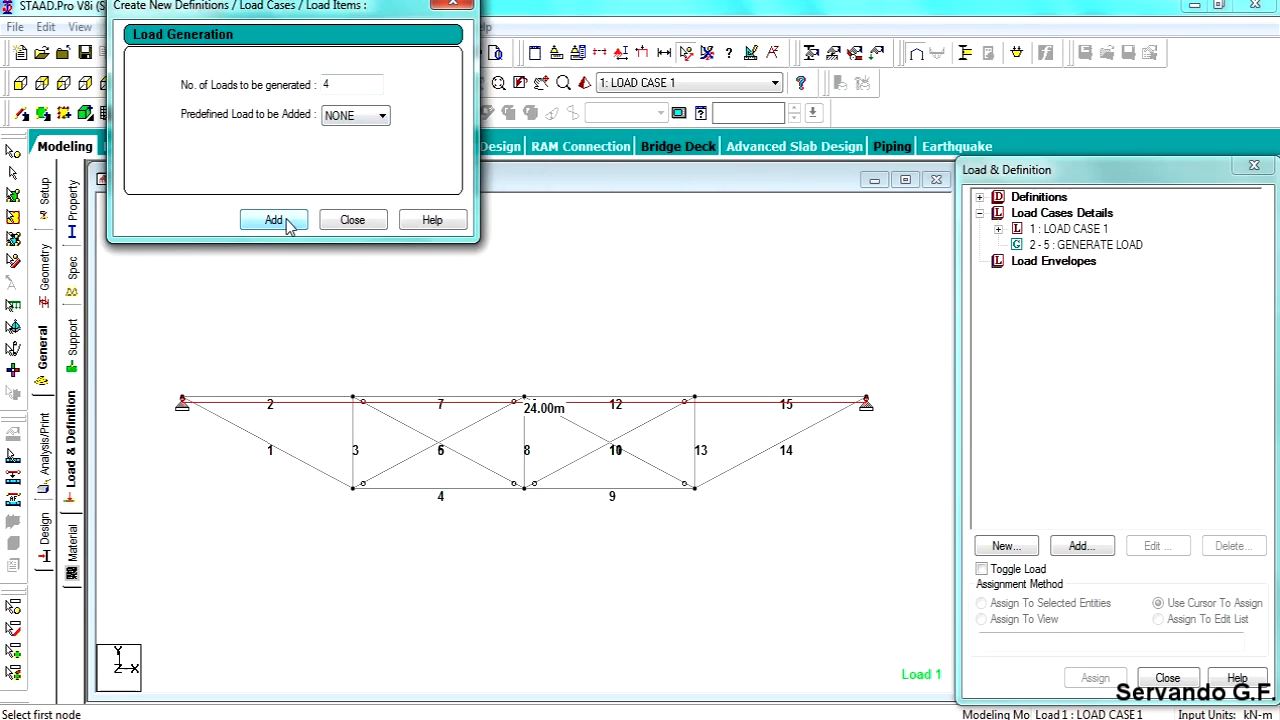
{"action": "left_click", "coordinate": [354, 220]}
Examine the Load Generation Type options for adding a vehicle to the 2 - 5 GENERATE LOAD entry
{"action": "left_click", "coordinate": [1070, 246]}
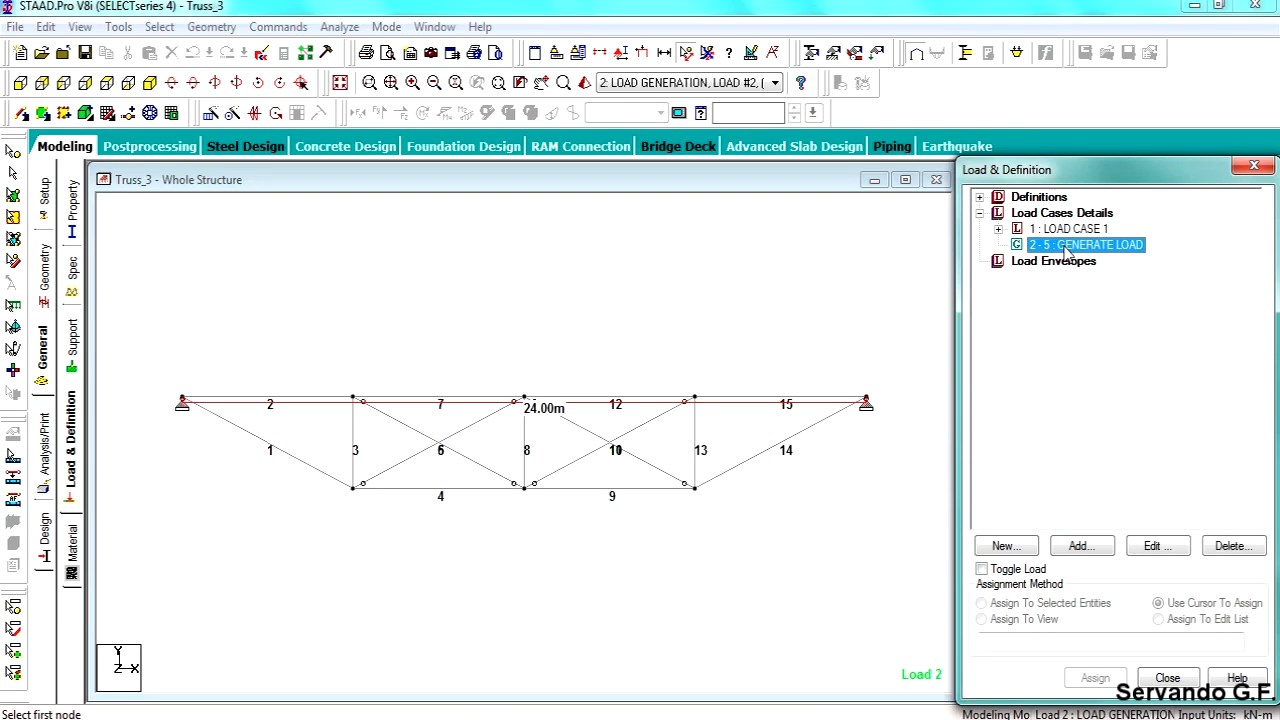
{"action": "left_click", "coordinate": [1082, 546]}
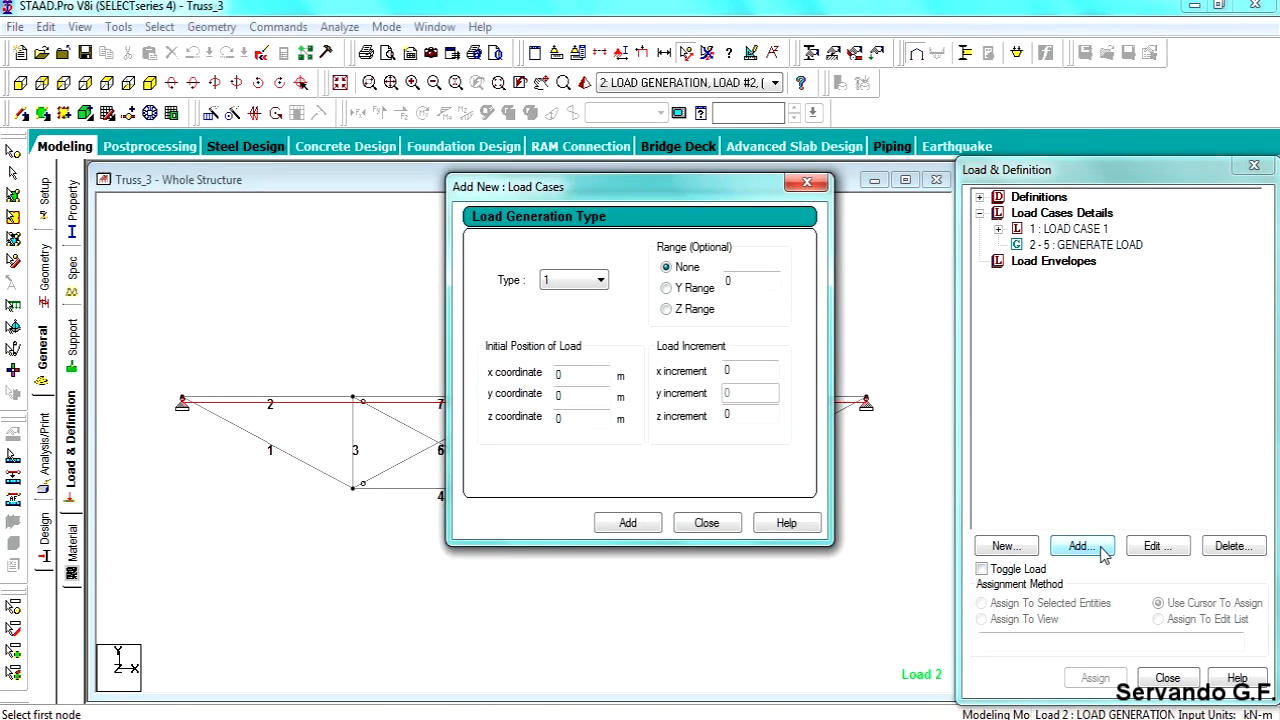
{"action": "left_click_drag", "start_coordinate": [676, 186], "coordinate": [740, 15]}
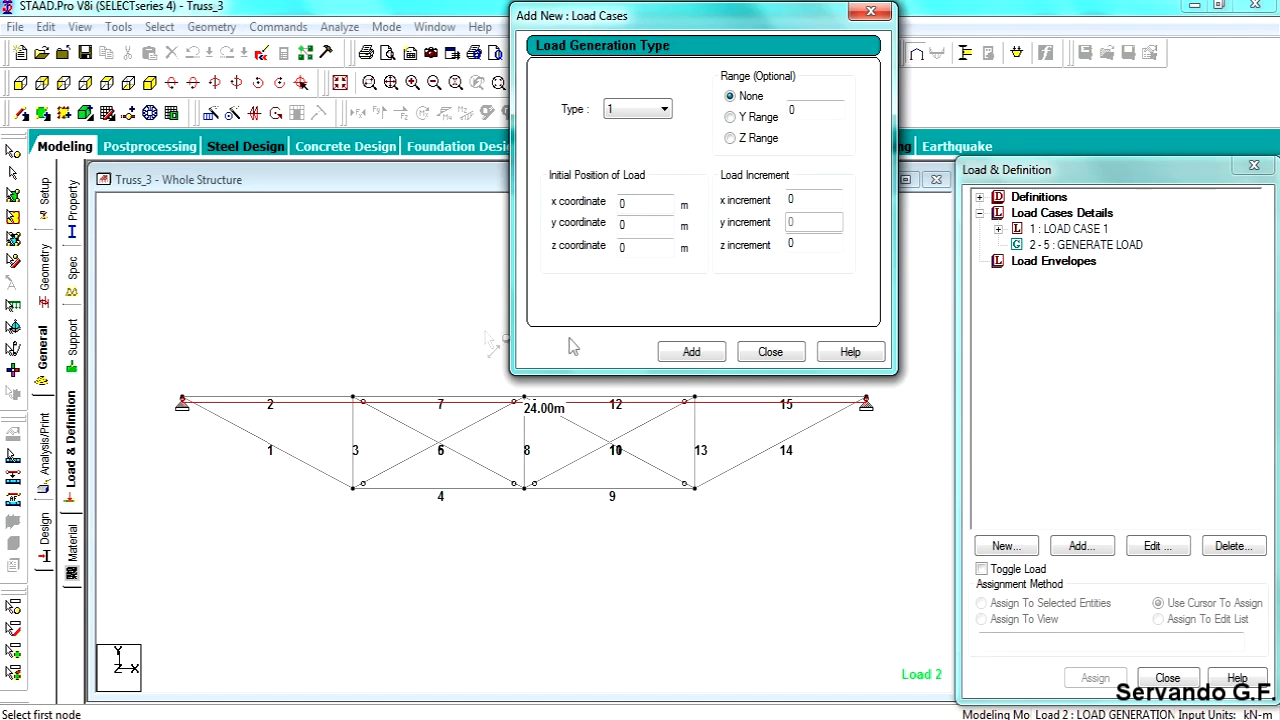
Look up the coordinates of the node at the truss's left end support
{"action": "left_click", "coordinate": [45, 281]}
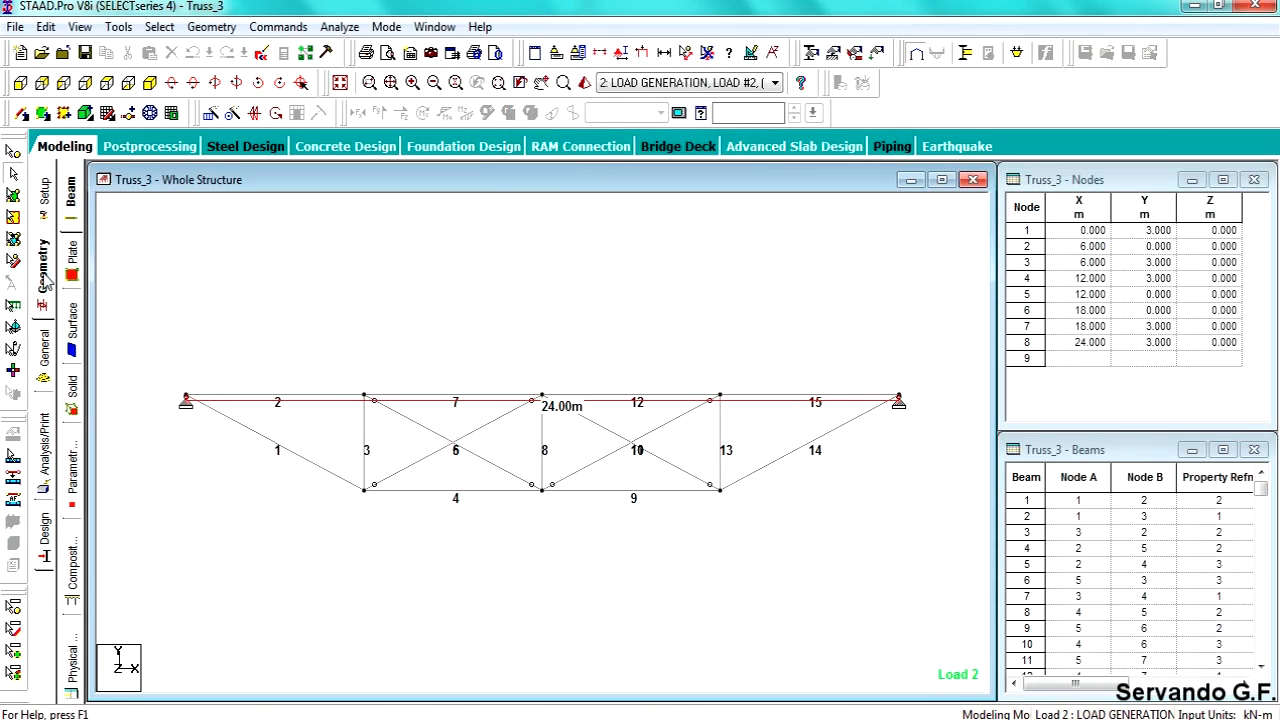
{"action": "left_click", "coordinate": [13, 156]}
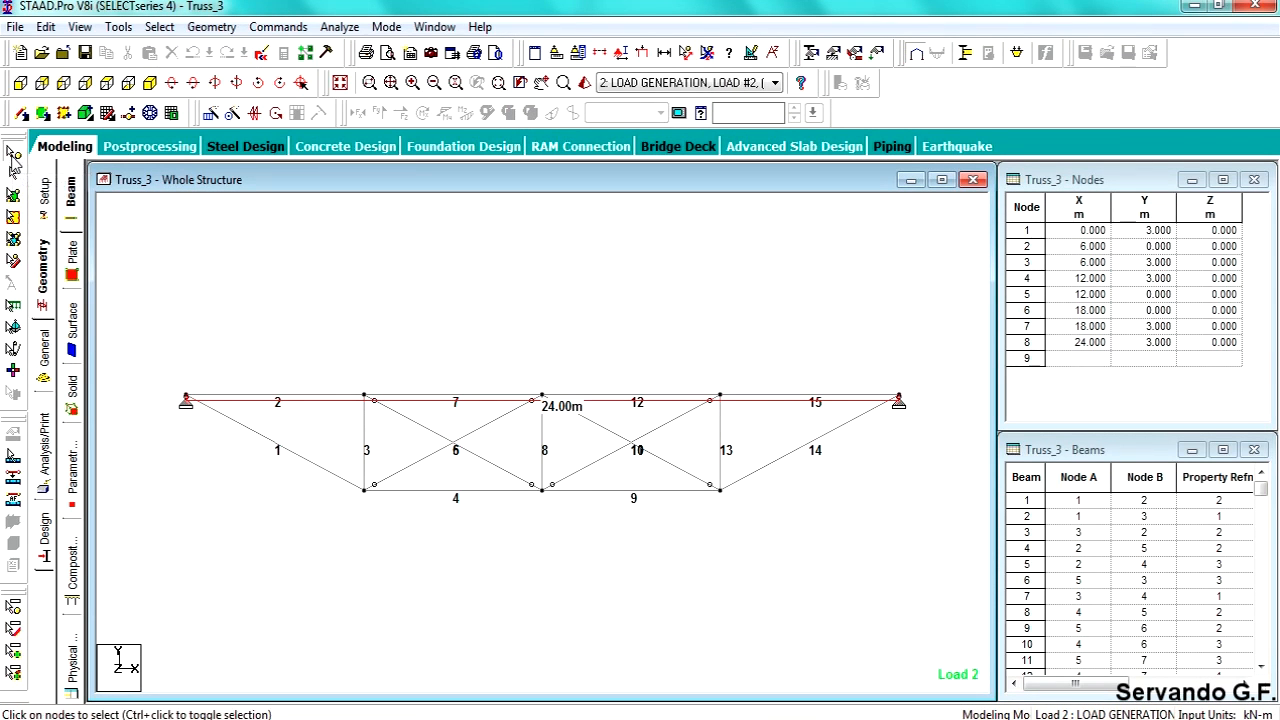
{"action": "double_click", "coordinate": [193, 402]}
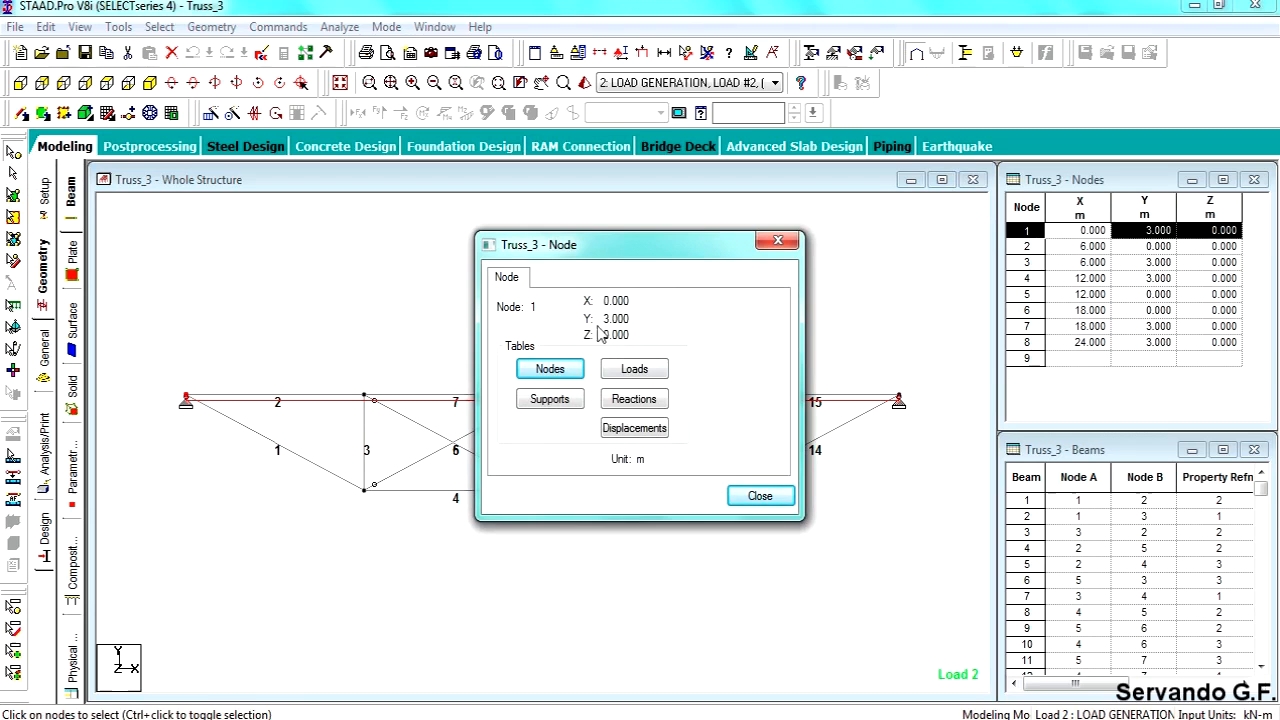
{"action": "left_click", "coordinate": [760, 496]}
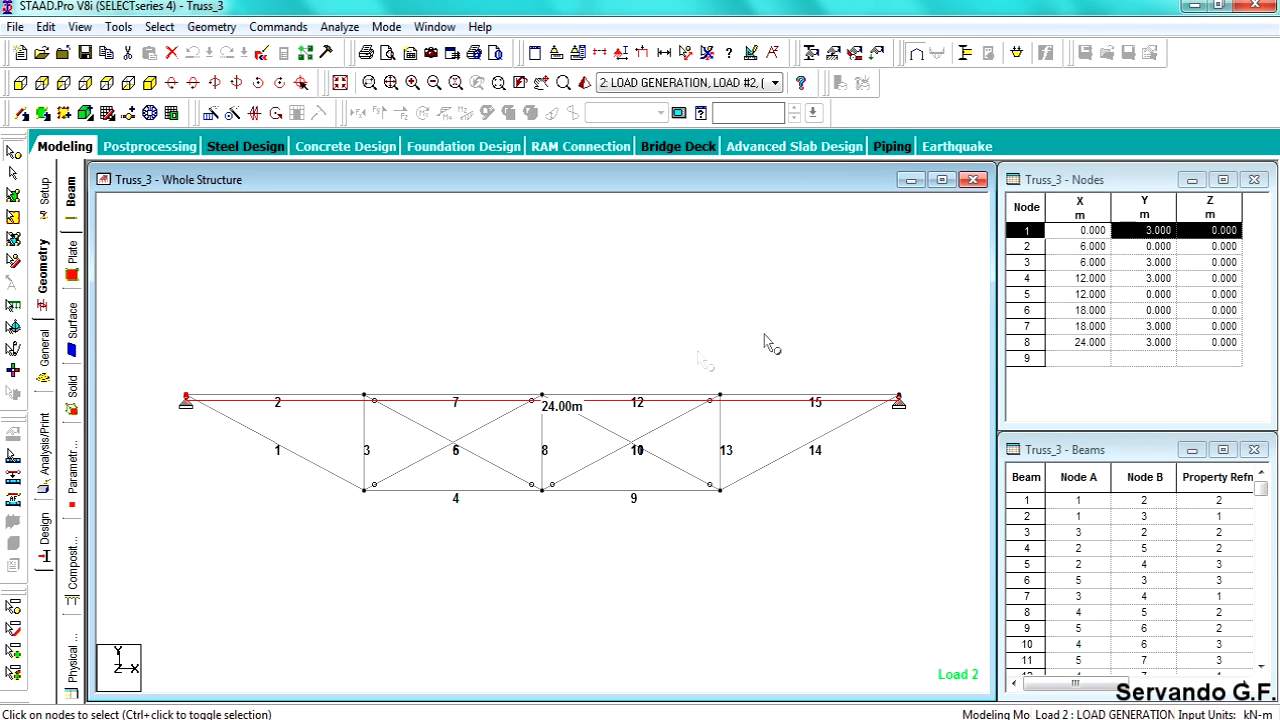
{"action": "left_click", "coordinate": [777, 306]}
Start a type 1 vehicle load for the 2 - 5 GENERATE LOAD entry with initial y coordinate 3 m, accepting the auto save
{"action": "left_click", "coordinate": [876, 54]}
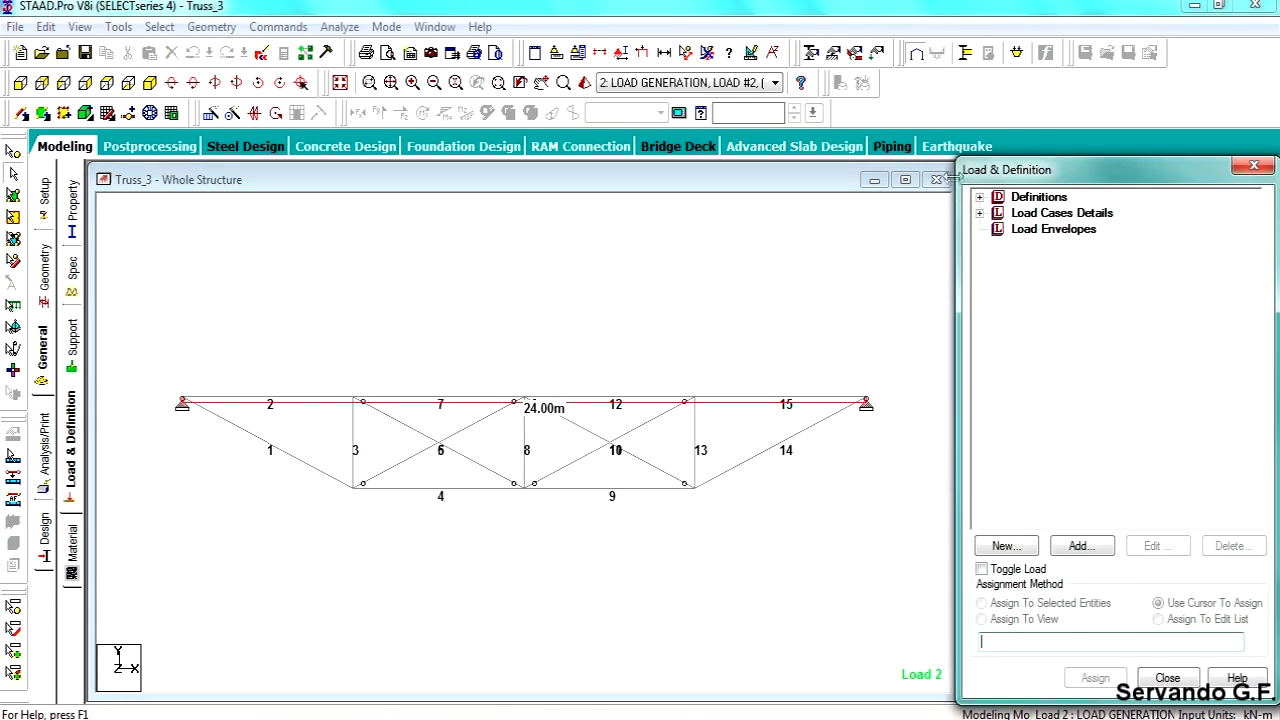
{"action": "left_click", "coordinate": [979, 213]}
{"action": "left_click", "coordinate": [1050, 245]}
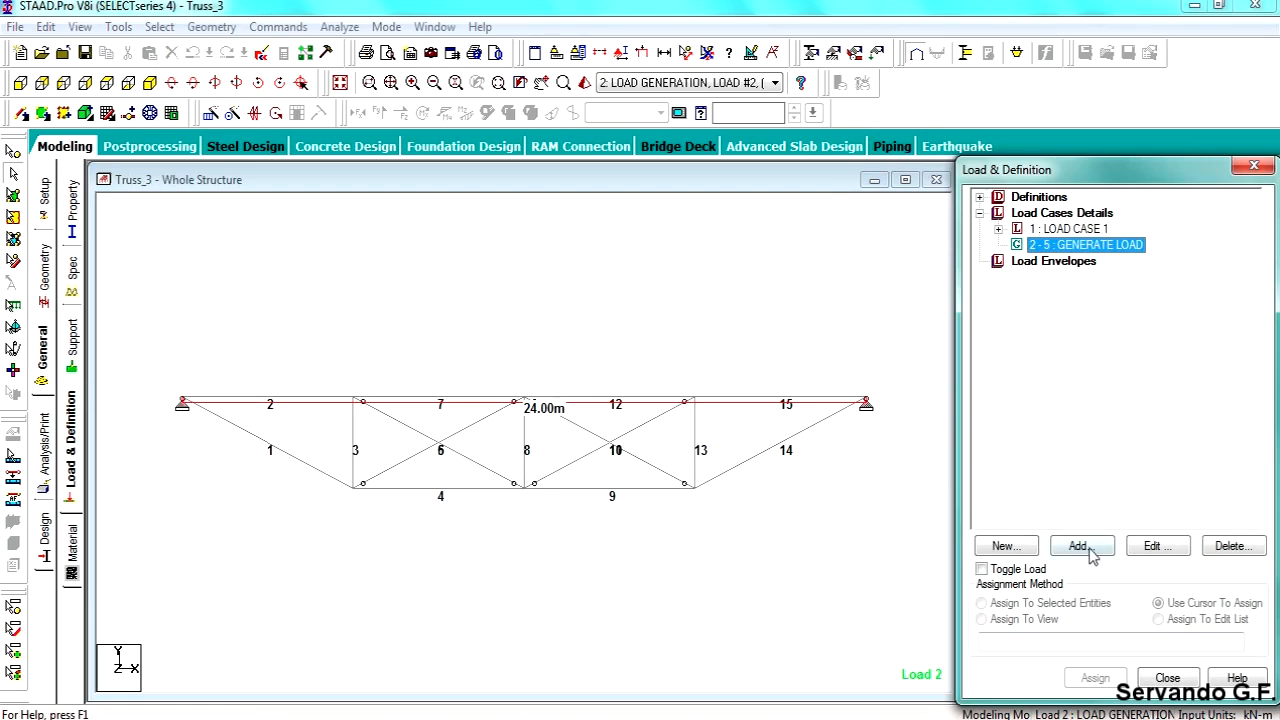
{"action": "left_click", "coordinate": [1082, 546]}
{"action": "left_click_drag", "start_coordinate": [573, 395], "coordinate": [503, 383]}
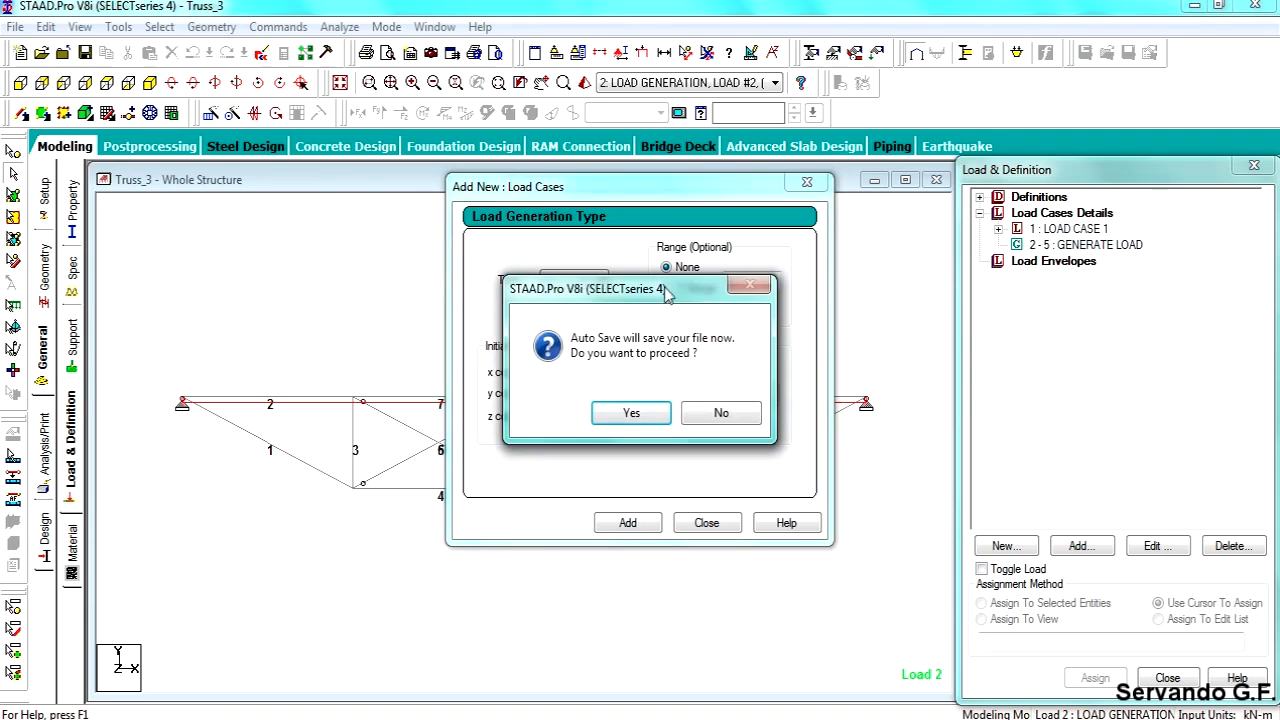
{"action": "left_click", "coordinate": [625, 410]}
{"action": "left_click", "coordinate": [529, 394]}
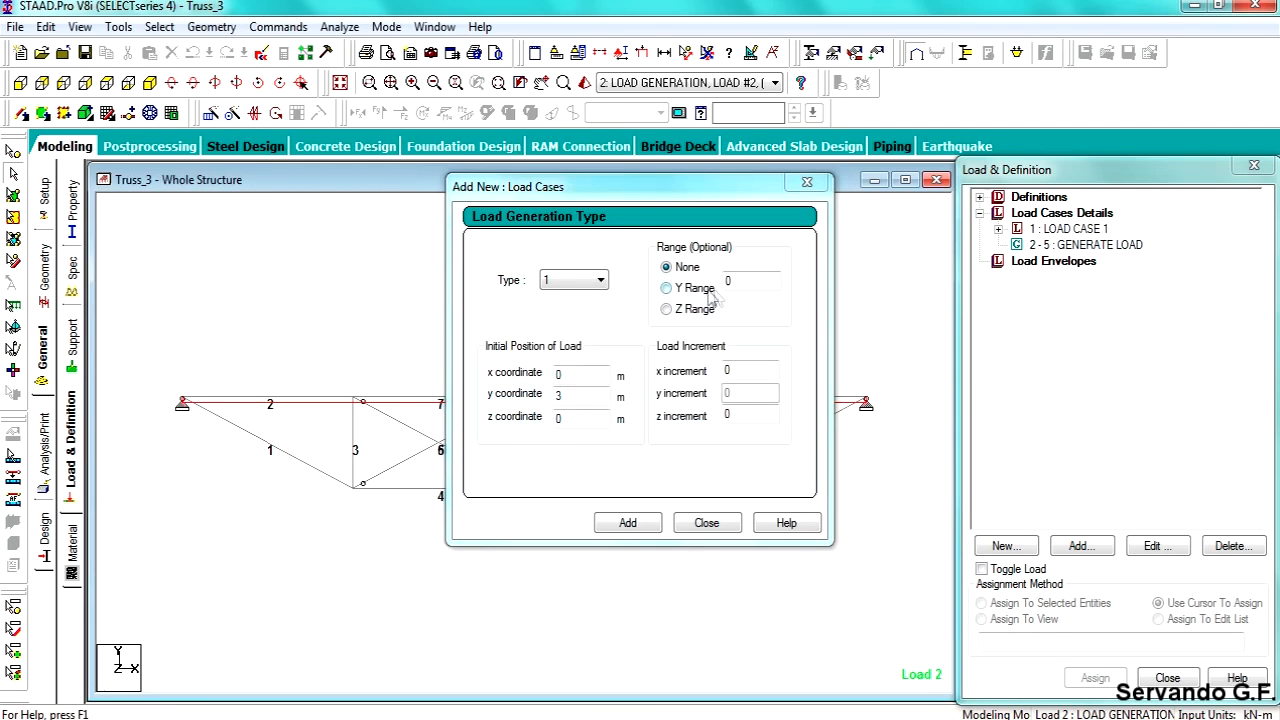
Move the load generation dialog clear of the truss and measure the length of the first top chord panel
{"action": "left_click_drag", "start_coordinate": [640, 192], "coordinate": [726, 32]}
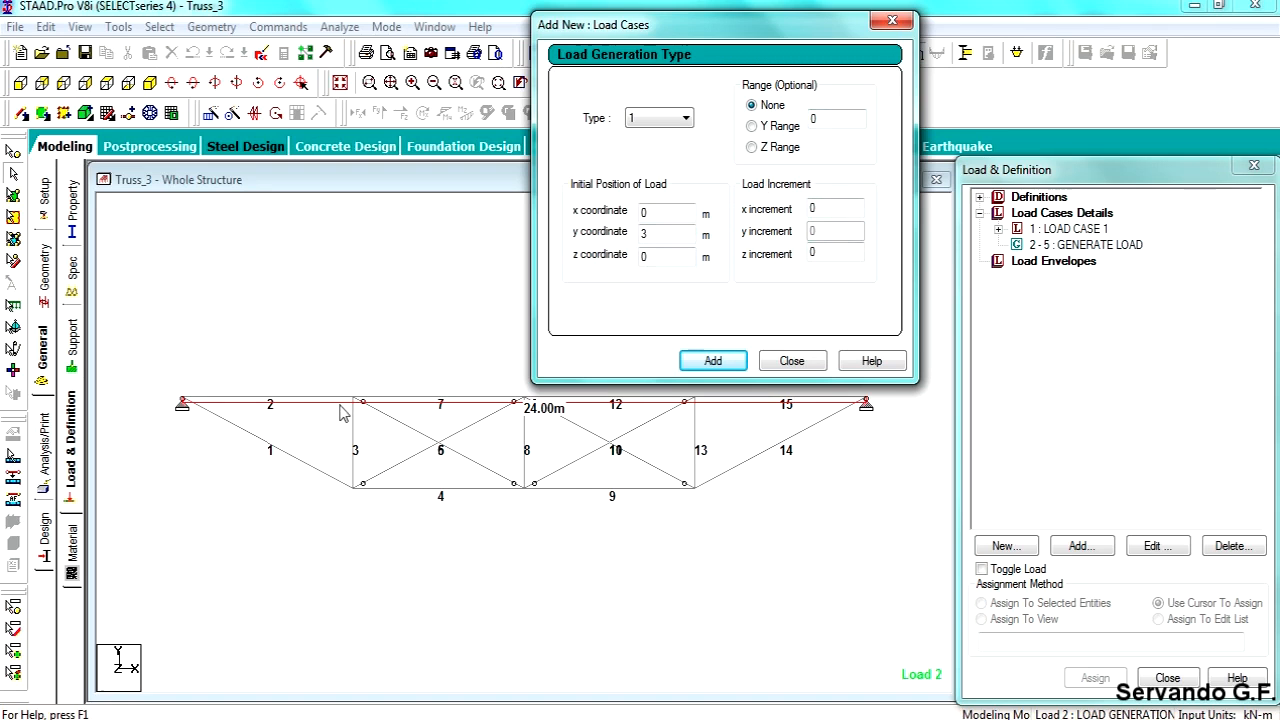
{"action": "left_click_drag", "start_coordinate": [790, 26], "coordinate": [1084, 194]}
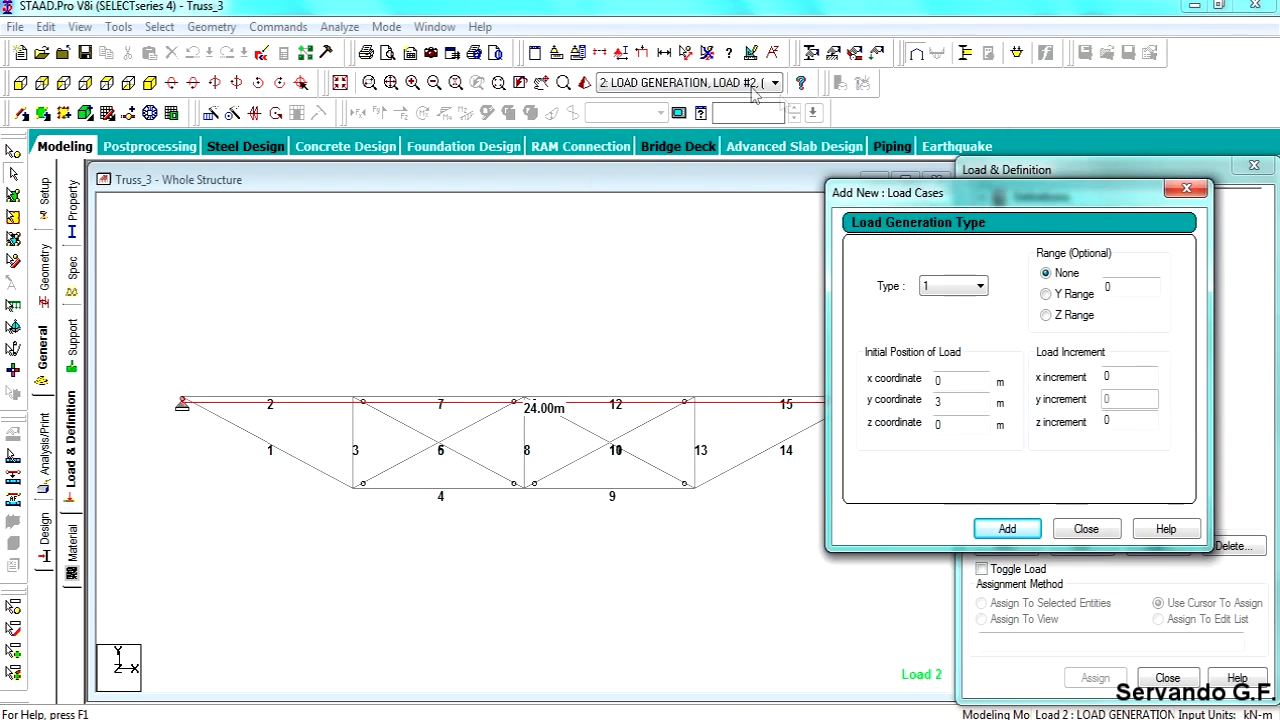
{"action": "left_click", "coordinate": [182, 401]}
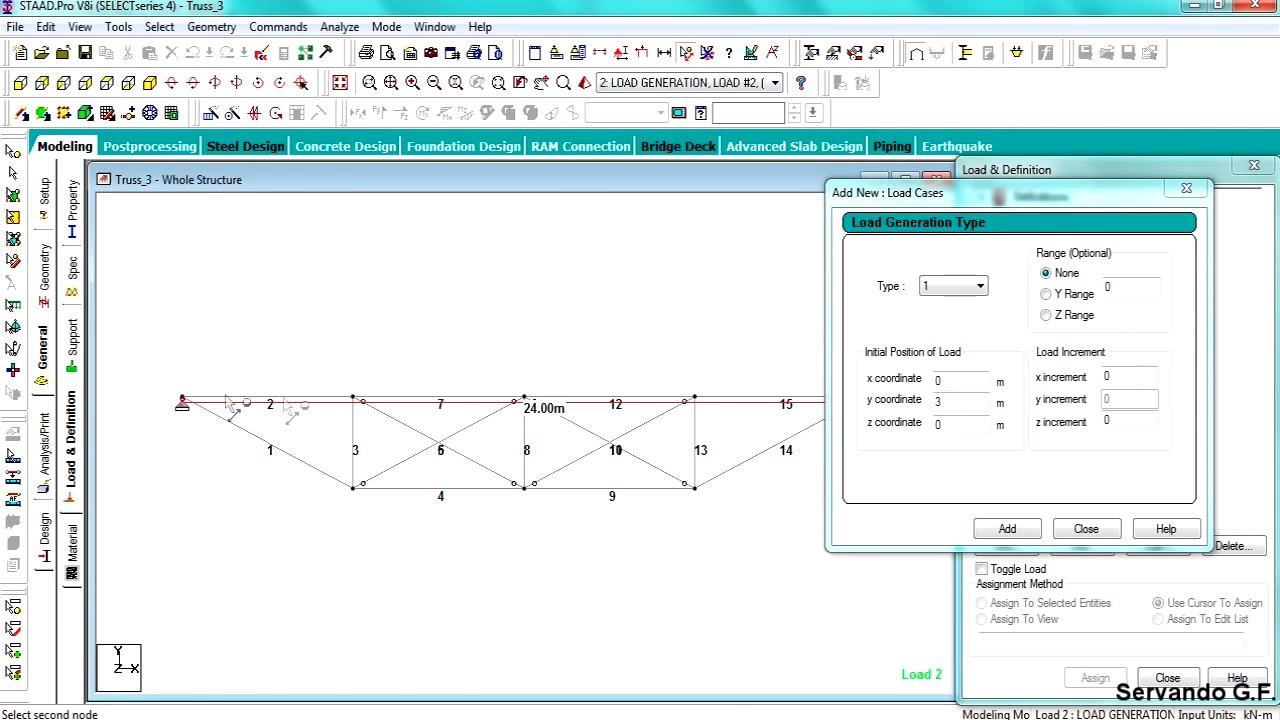
{"action": "left_click", "coordinate": [352, 398]}
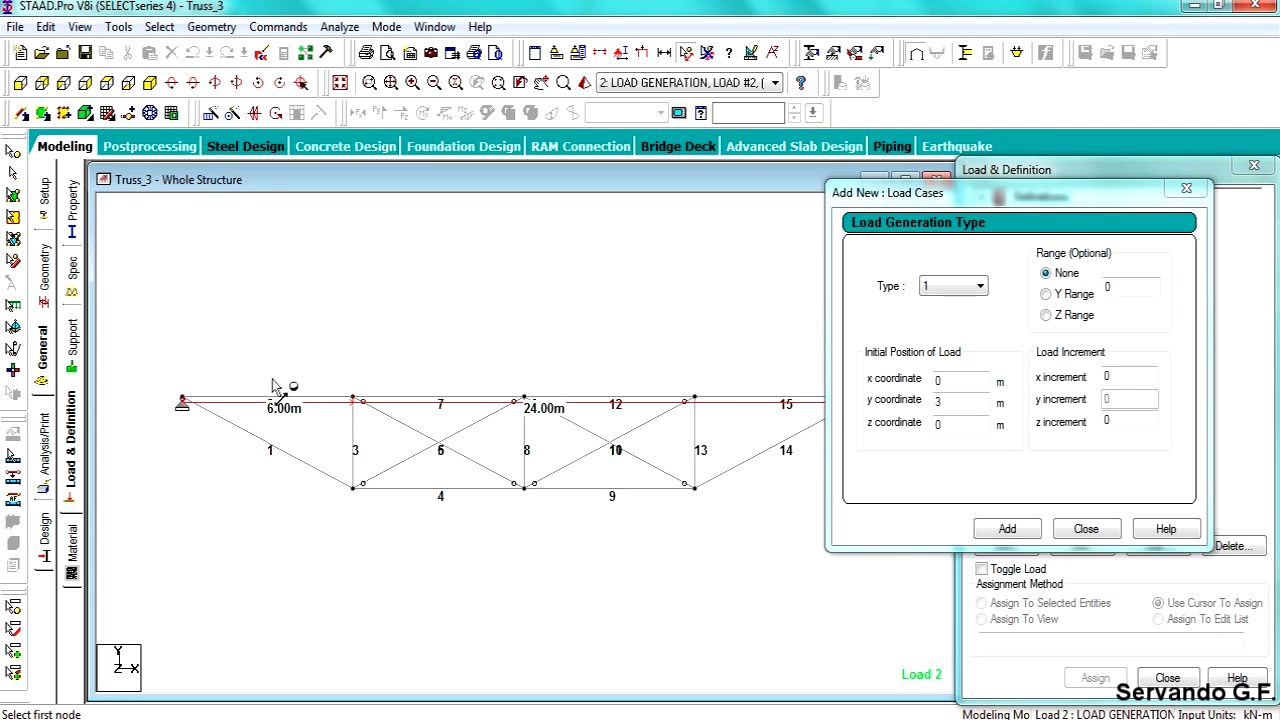
Set the x increment to 3 and add the type 1 load to the 2 - 5 GENERATE LOAD entry
{"action": "left_click_drag", "start_coordinate": [1081, 197], "coordinate": [810, 177]}
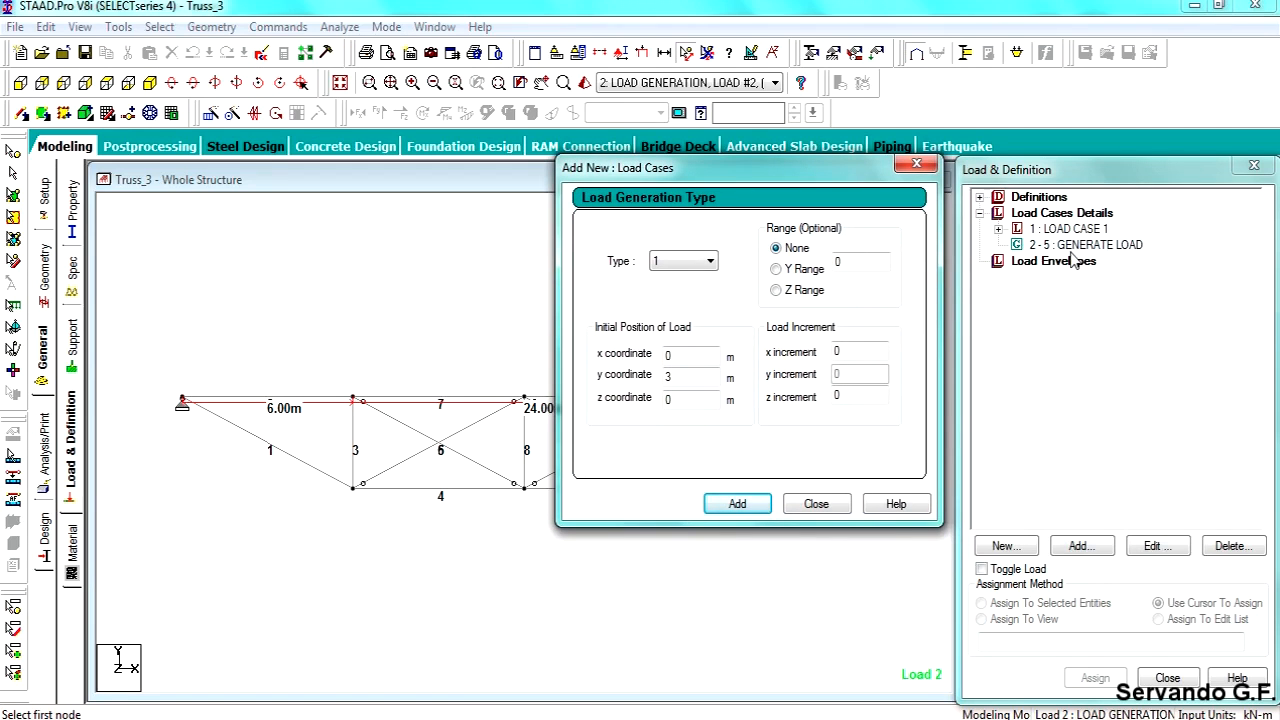
{"action": "left_click_drag", "start_coordinate": [763, 172], "coordinate": [1025, 165]}
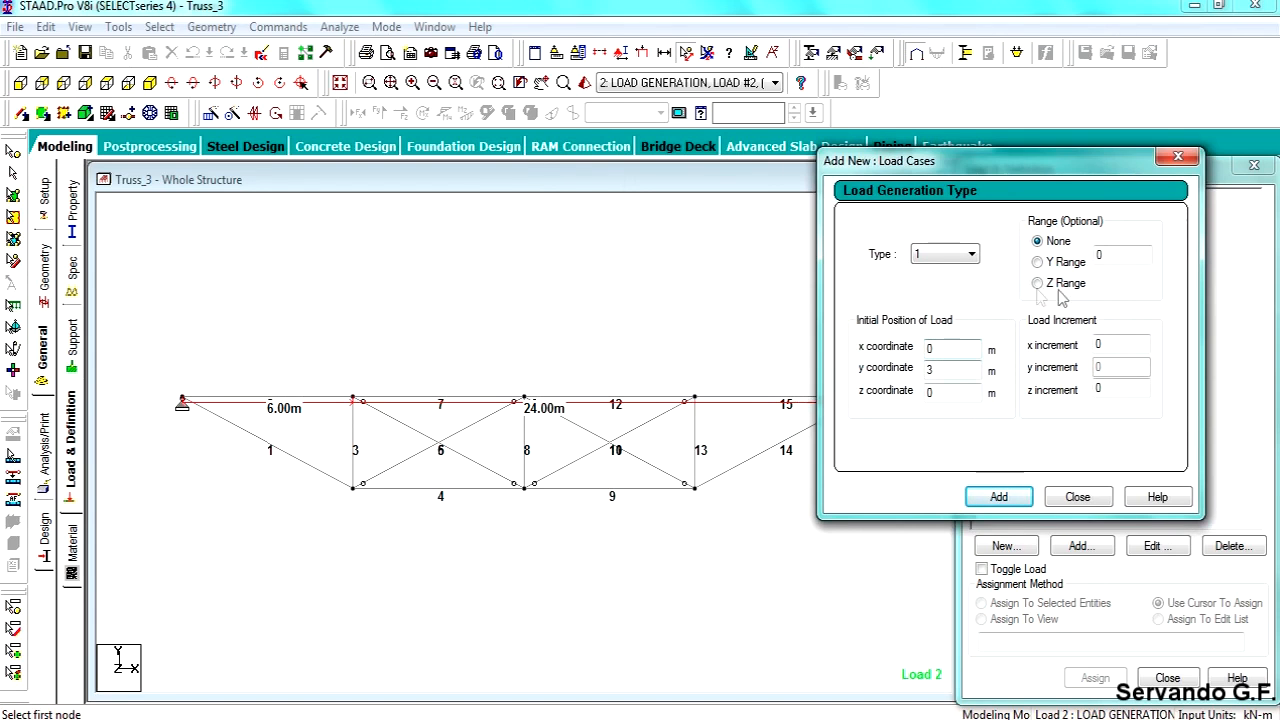
{"action": "left_click", "coordinate": [1120, 345]}
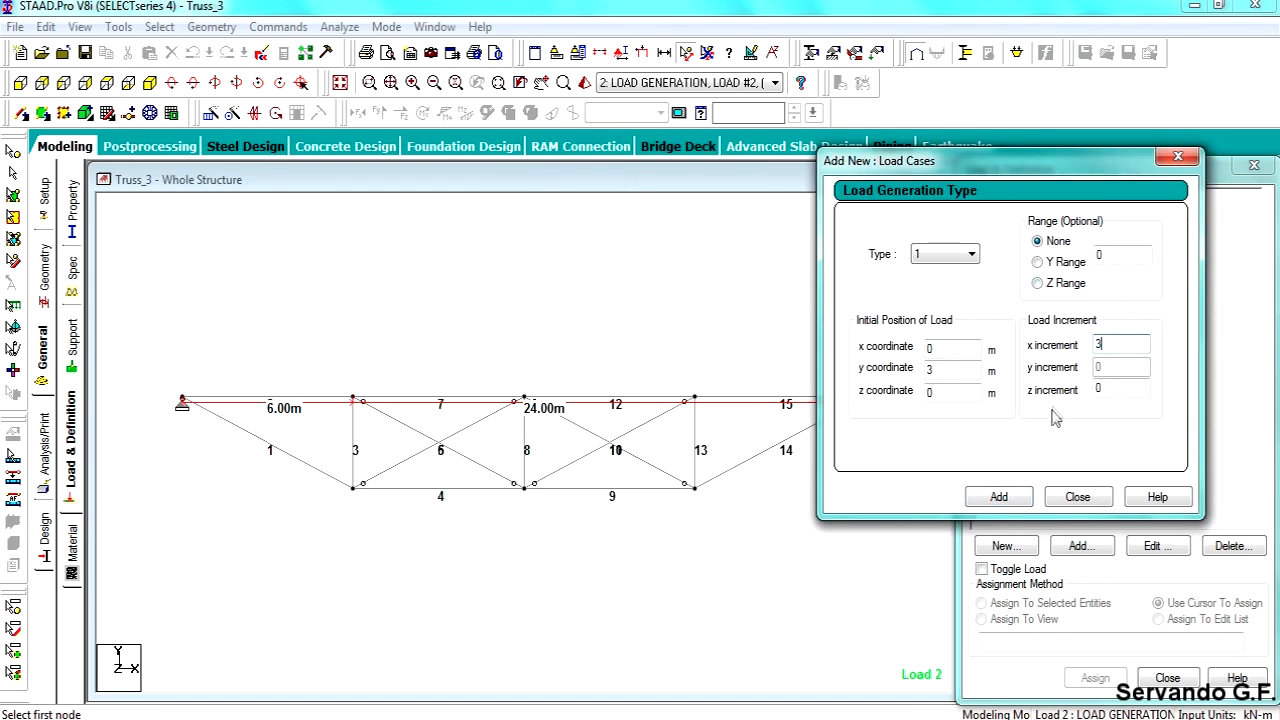
{"action": "left_click", "coordinate": [1012, 500]}
{"action": "left_click", "coordinate": [1077, 498]}
Examine the TYPE 1 load's starting position in plan and front views, and the contents of LOAD CASE 1
{"action": "left_click", "coordinate": [1095, 260]}
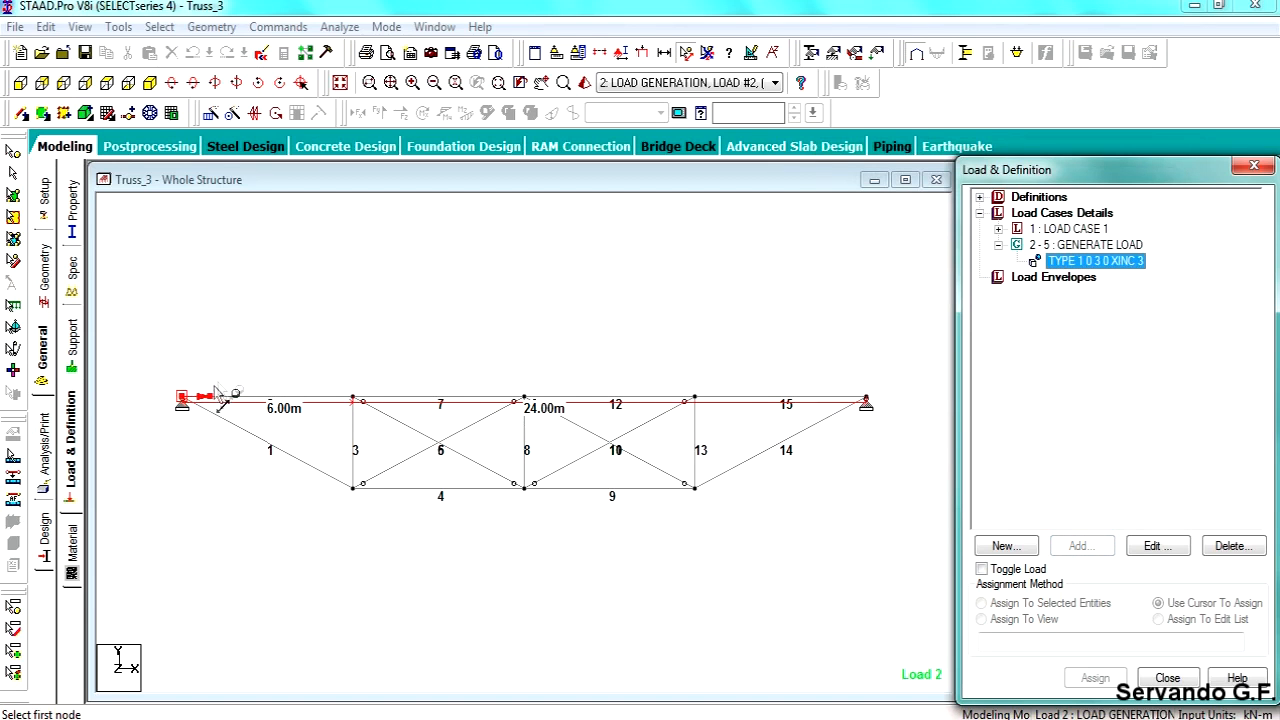
{"action": "left_click", "coordinate": [127, 85]}
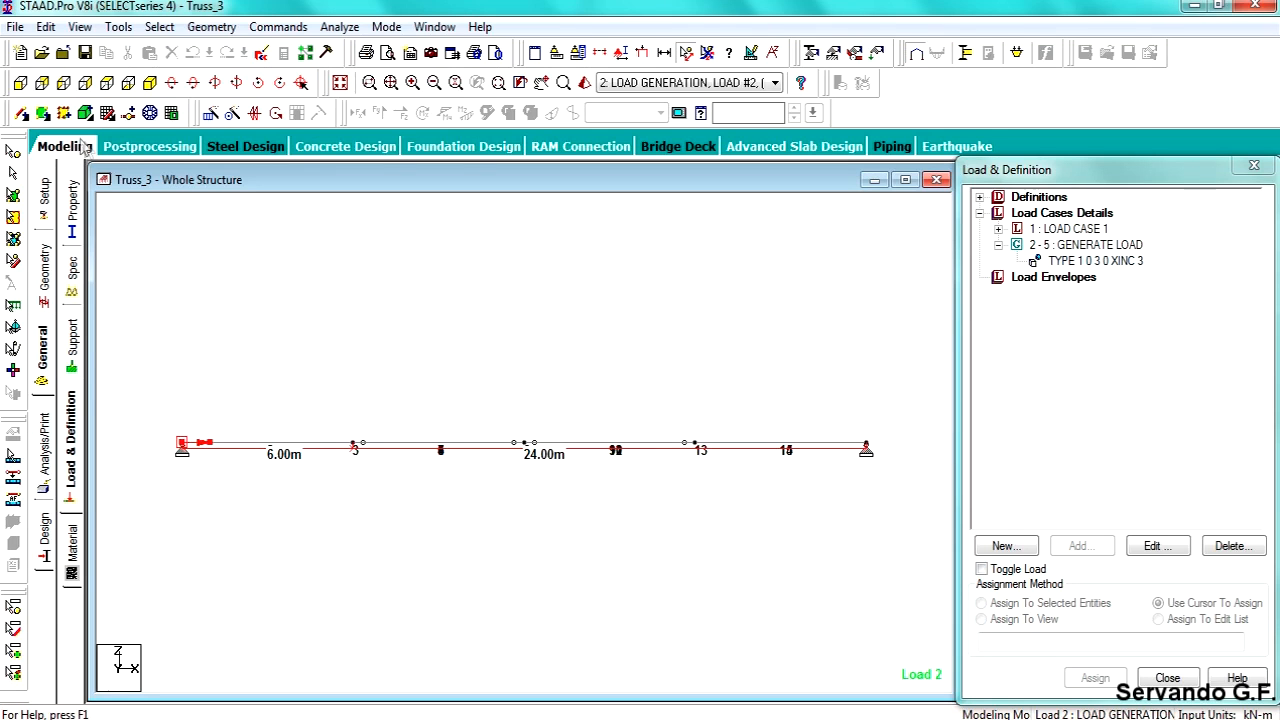
{"action": "left_click", "coordinate": [20, 82]}
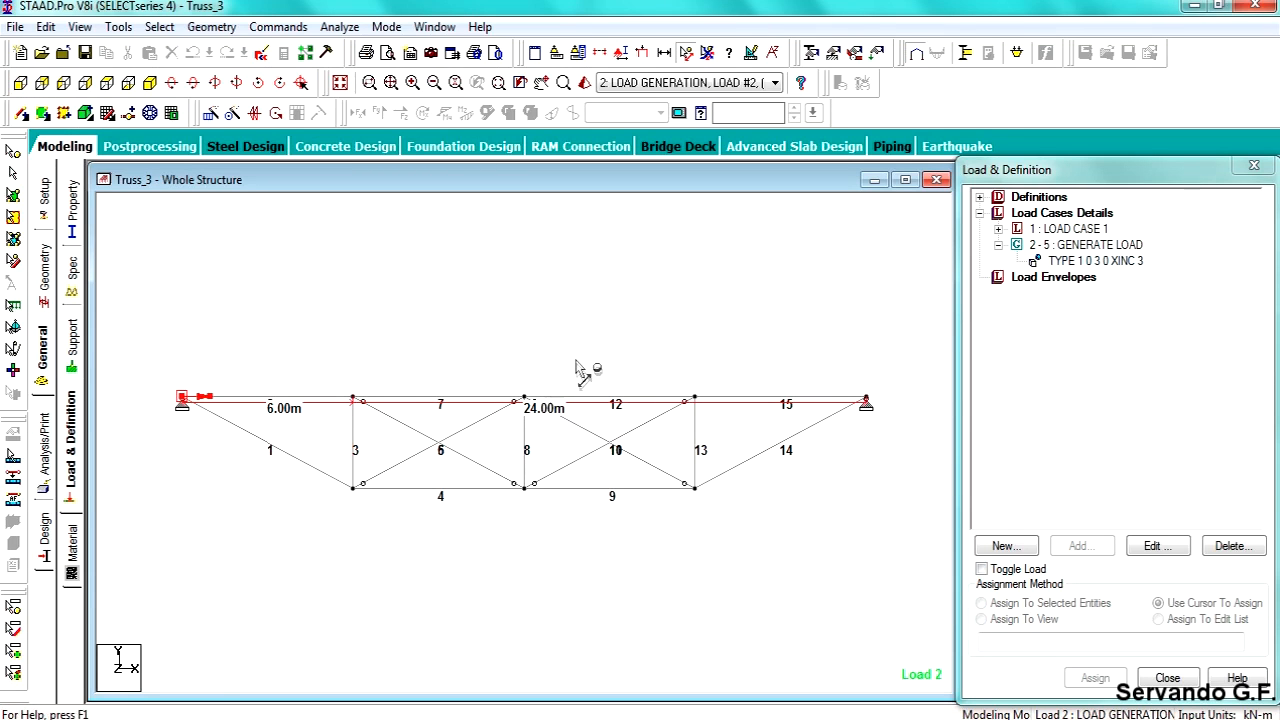
{"action": "left_click", "coordinate": [997, 229]}
{"action": "left_click", "coordinate": [1062, 245]}
{"action": "left_click", "coordinate": [1093, 277]}
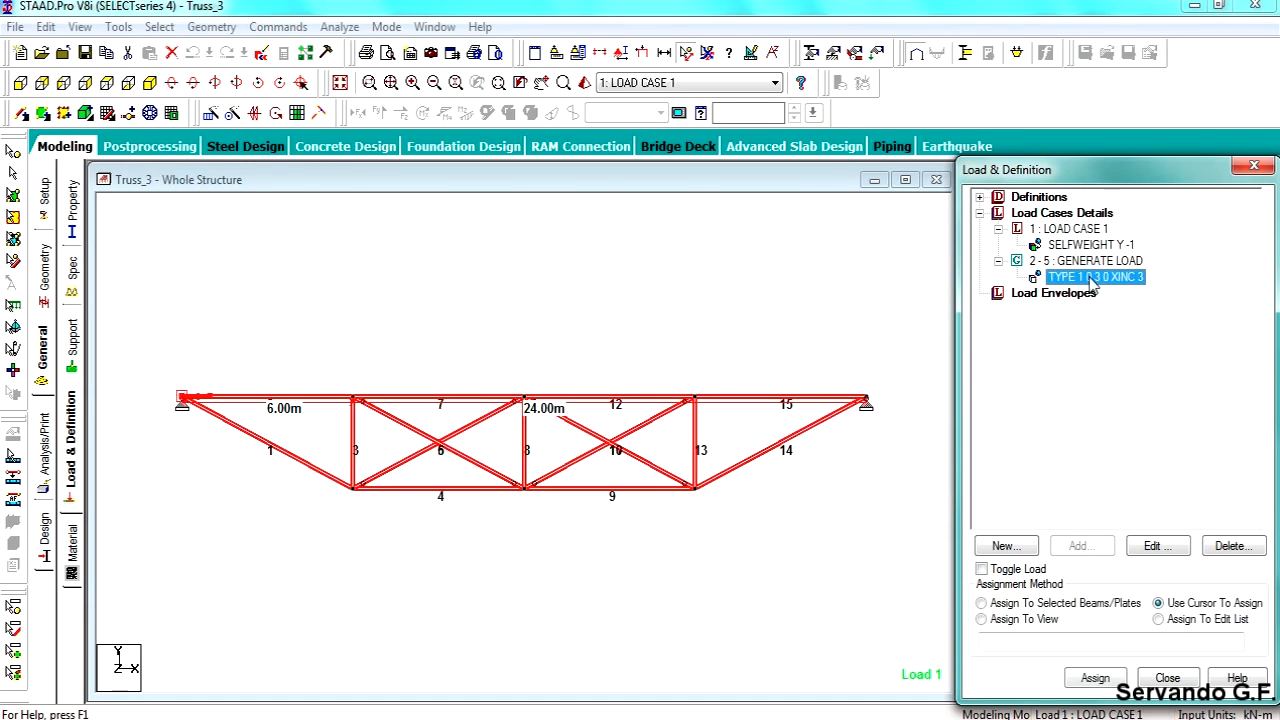
Display load case 2 of the load generation and review the list of available load cases
{"action": "left_click", "coordinate": [687, 84]}
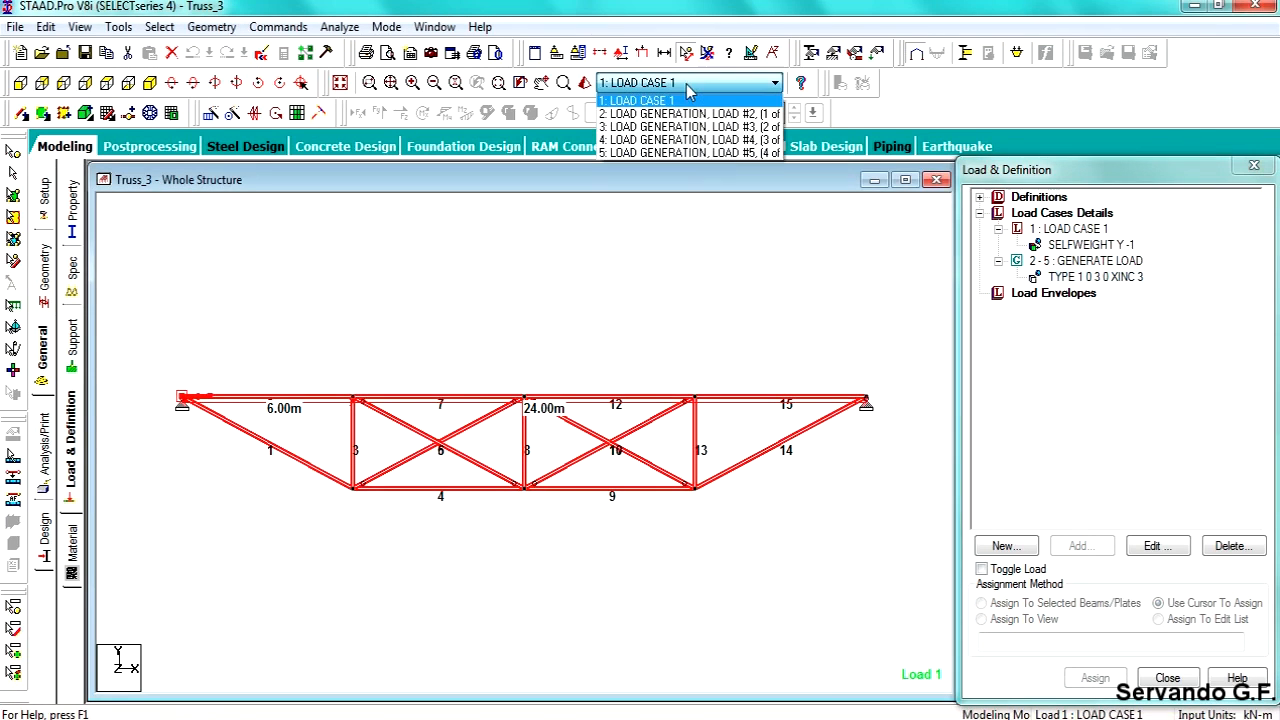
{"action": "left_click", "coordinate": [695, 114]}
{"action": "left_click", "coordinate": [700, 92]}
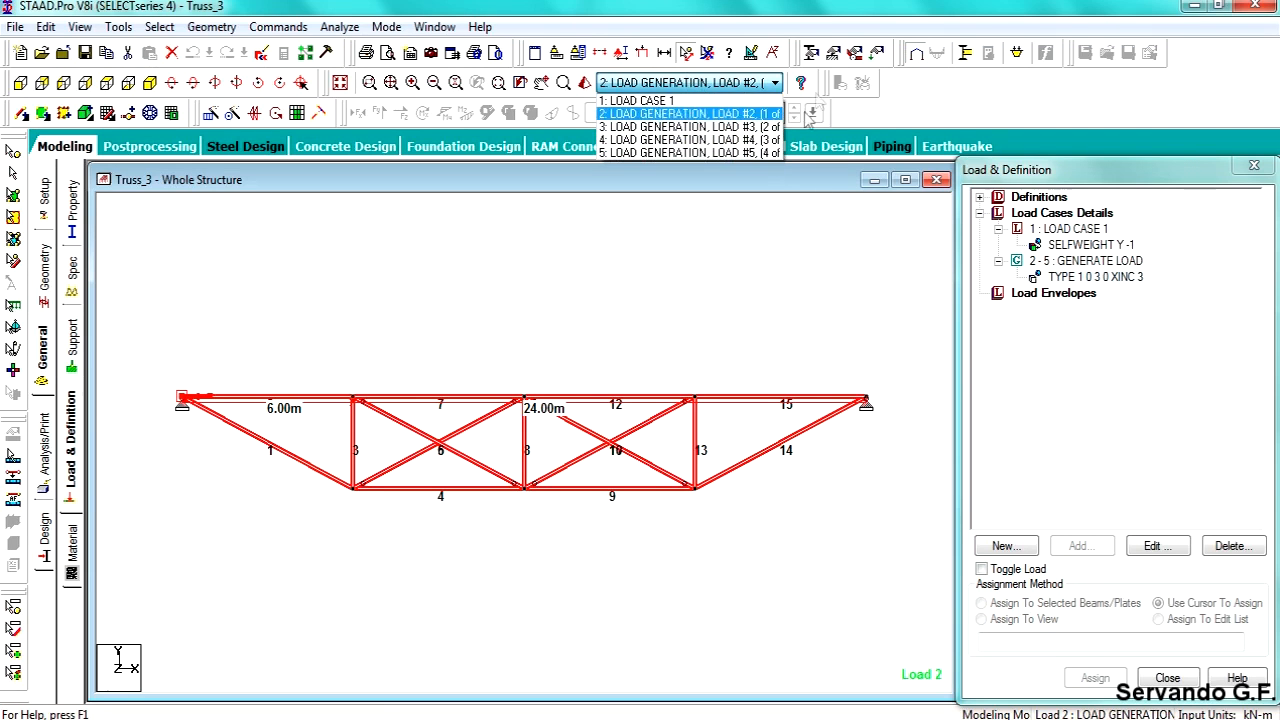
Set the number of loads to be generated to 5 for the 2 - 5 GENERATE LOAD entry
{"action": "double_click", "coordinate": [1086, 260]}
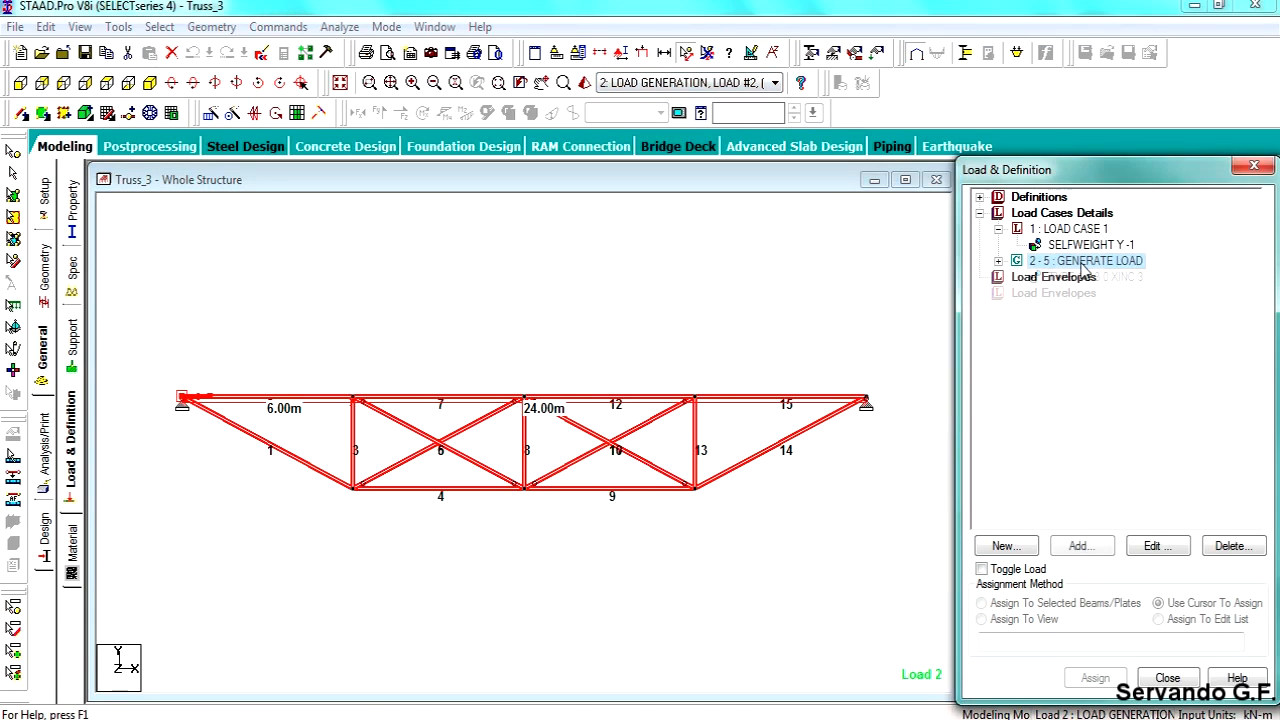
{"action": "double_click", "coordinate": [678, 327]}
{"action": "type", "text": "5"}
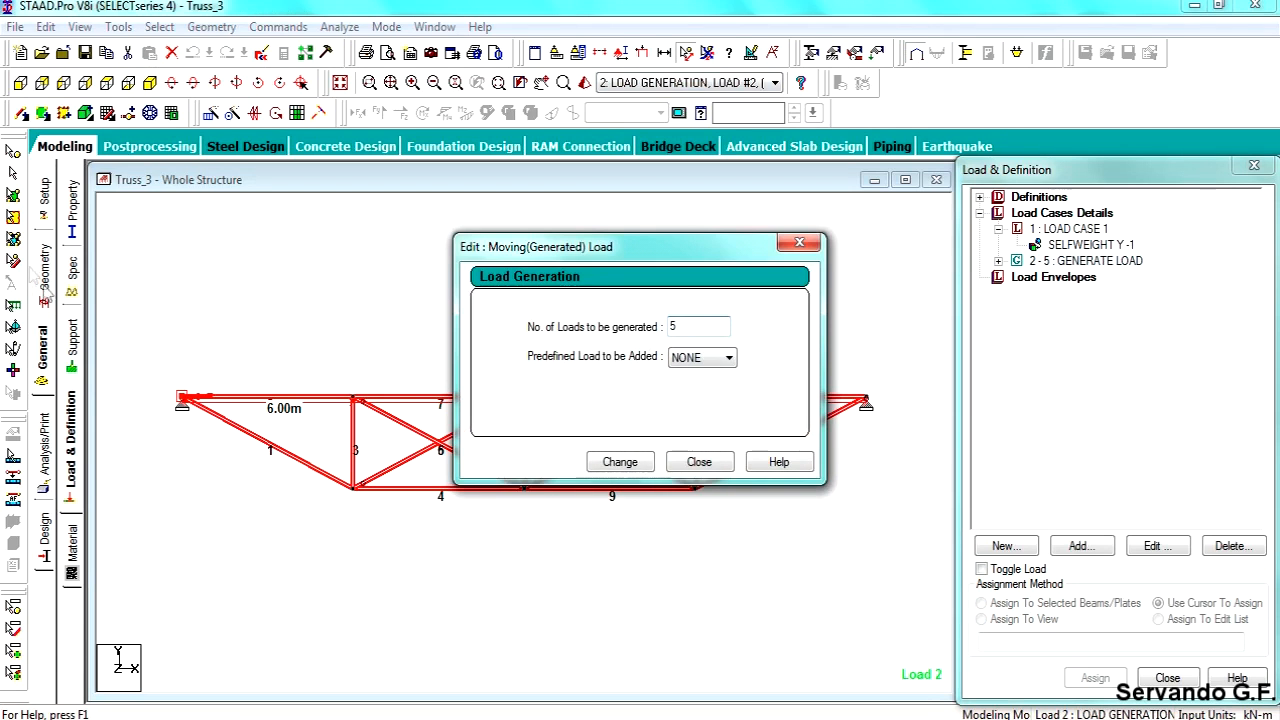
{"action": "left_click_drag", "start_coordinate": [568, 250], "coordinate": [737, 66]}
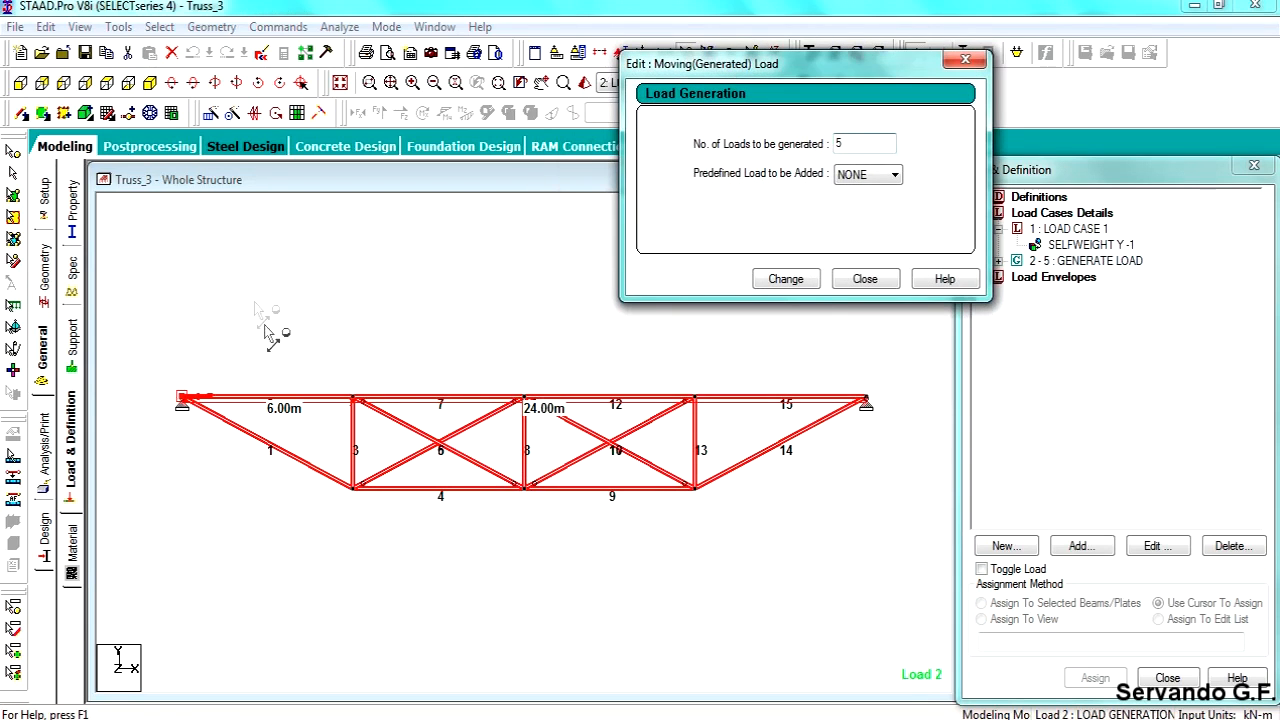
{"action": "left_click", "coordinate": [788, 280]}
{"action": "left_click", "coordinate": [862, 279]}
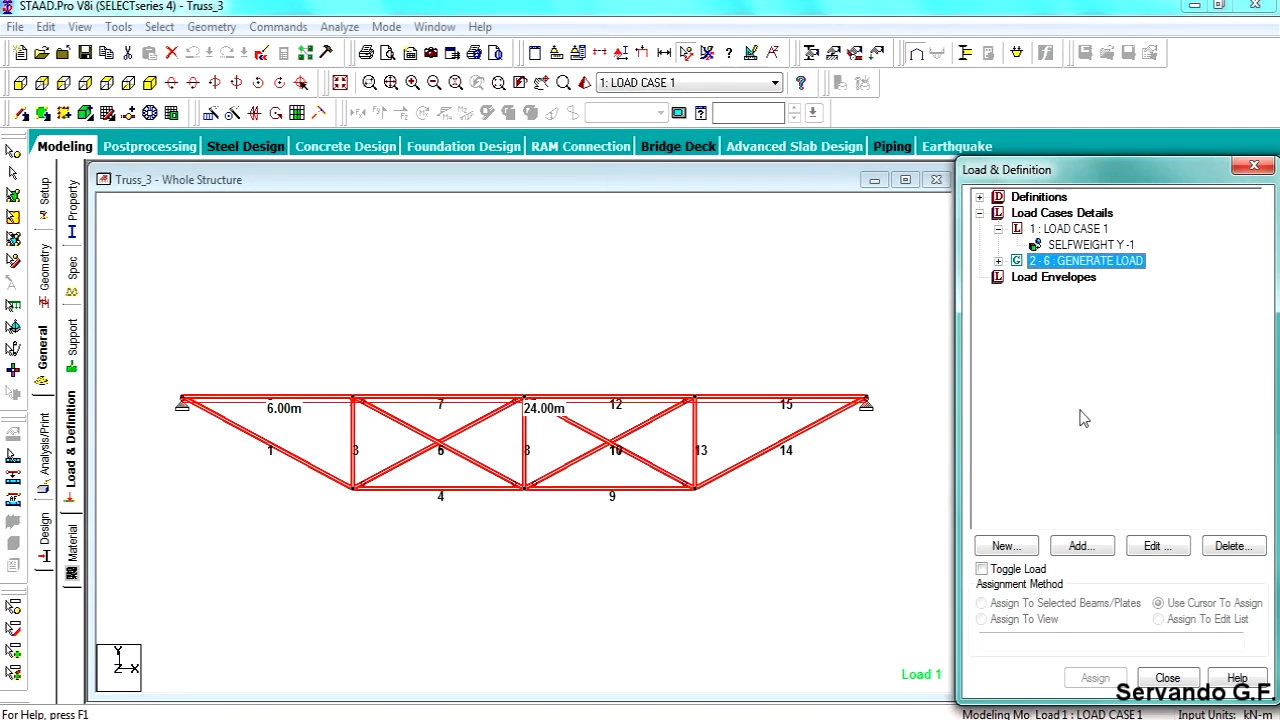
Check the updated load case list and the vehicle entry under 2 - 6 GENERATE LOAD
{"action": "left_click", "coordinate": [716, 86]}
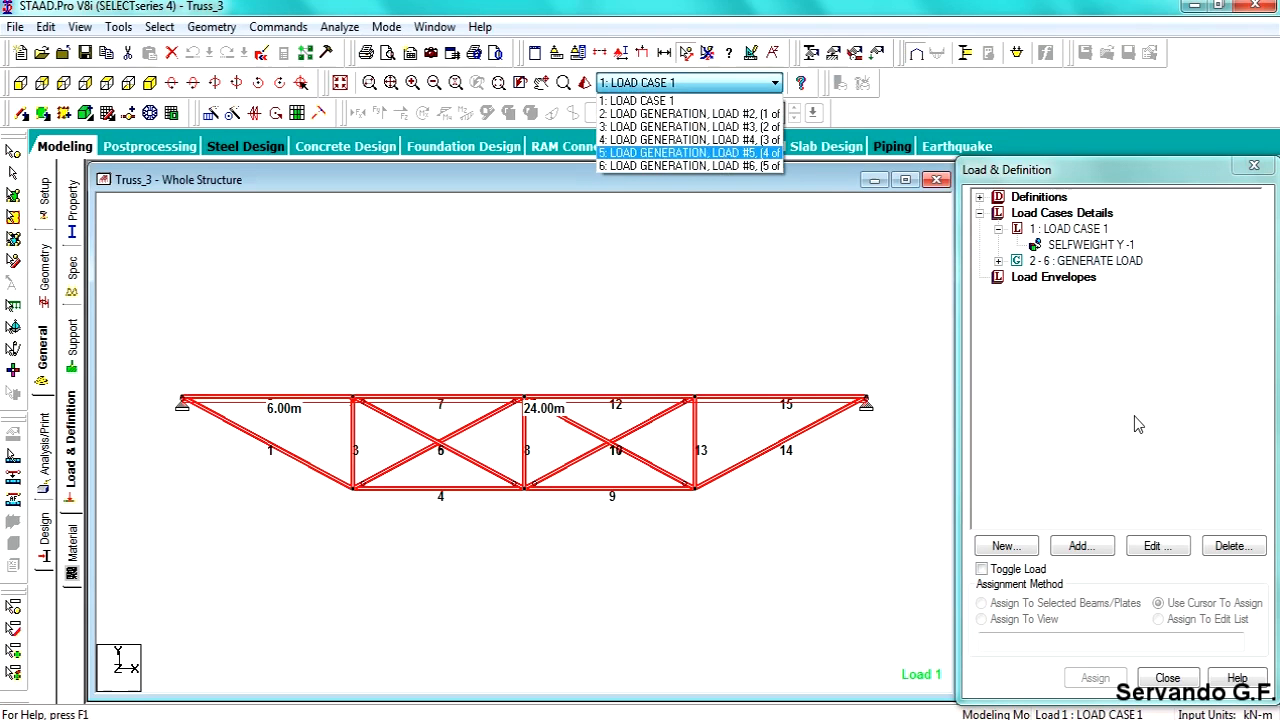
{"action": "left_click", "coordinate": [1045, 315]}
{"action": "left_click", "coordinate": [1060, 261]}
{"action": "left_click", "coordinate": [997, 261]}
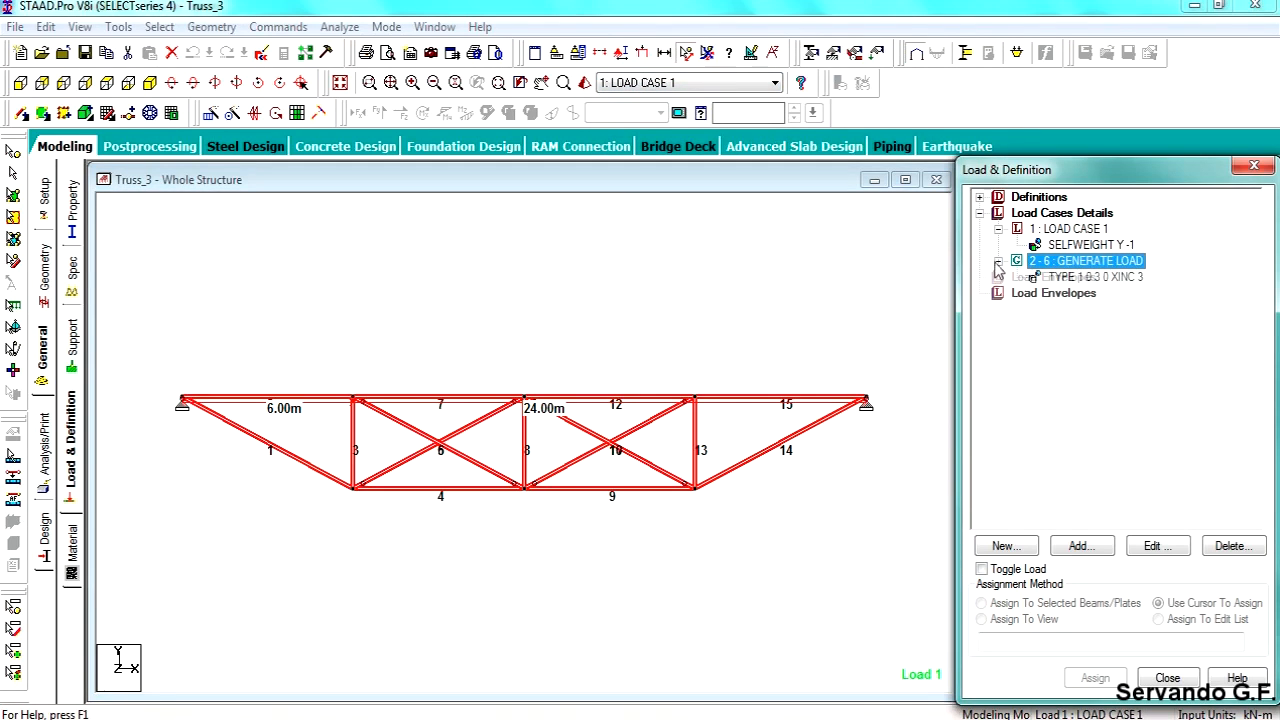
{"action": "left_click", "coordinate": [1095, 277]}
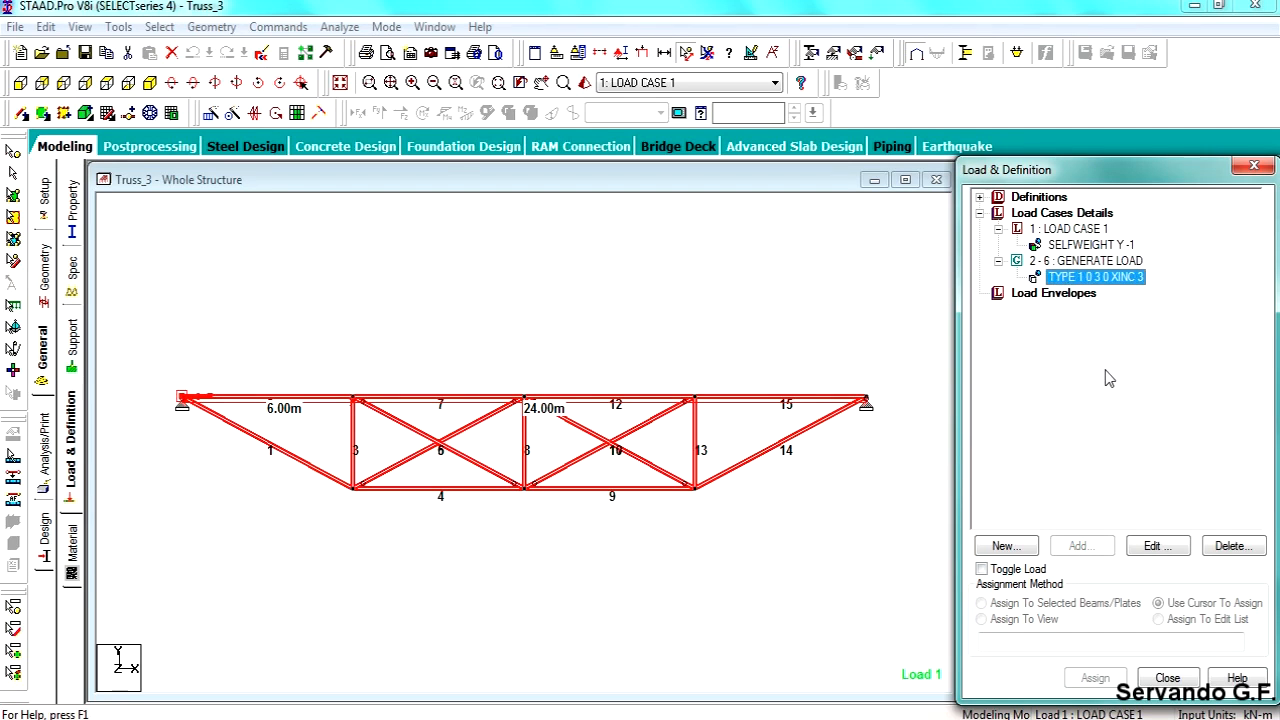
Add a Perform Analysis command to the model with the print option All
{"action": "left_click", "coordinate": [350, 9]}
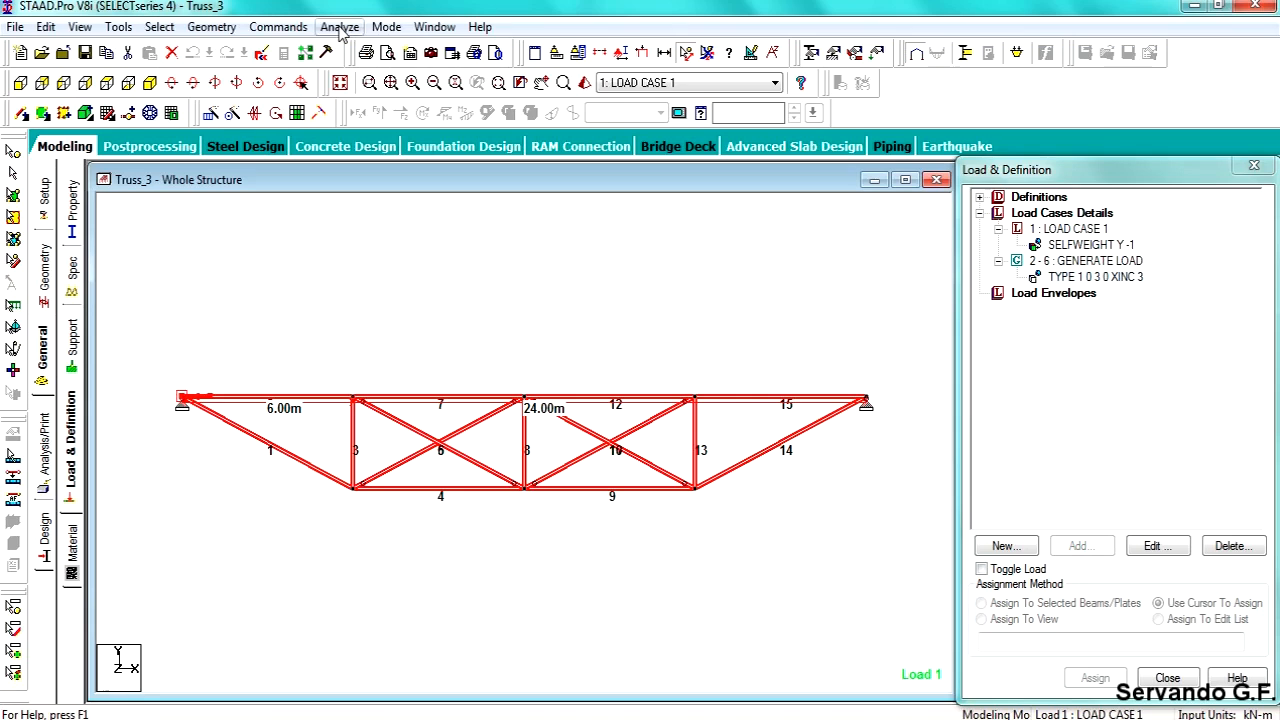
{"action": "left_click", "coordinate": [340, 28]}
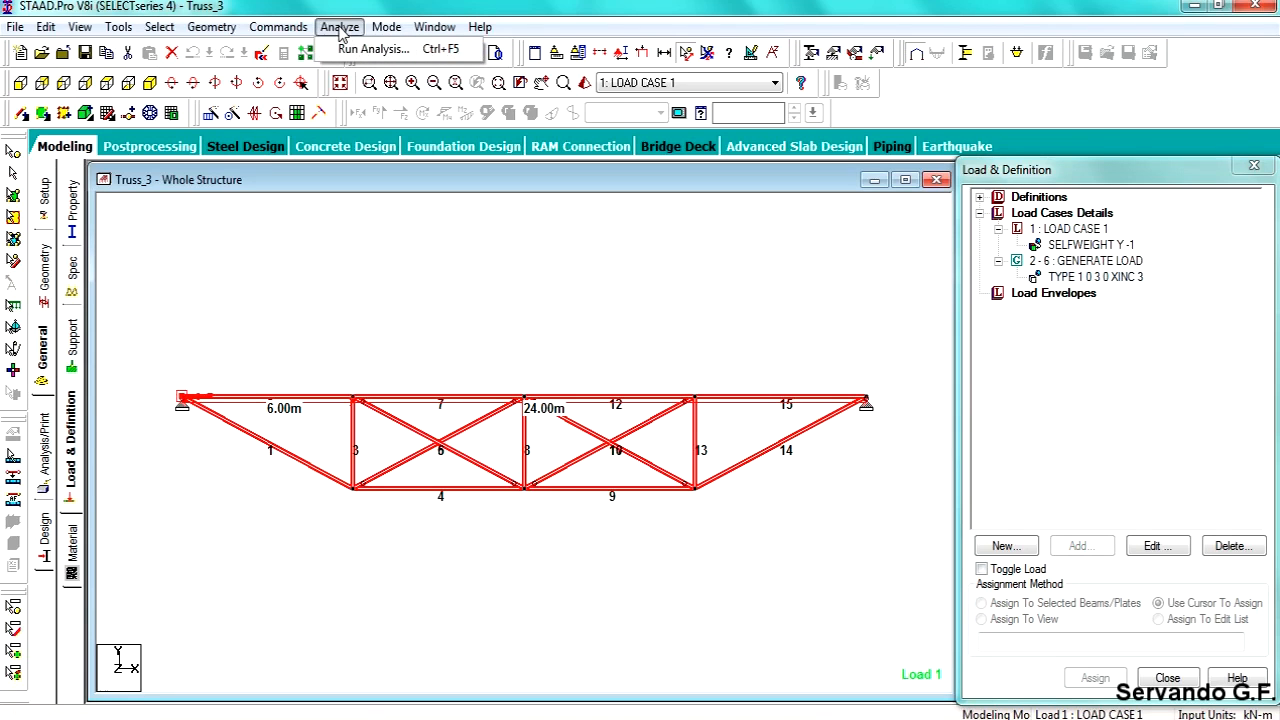
{"action": "left_click", "coordinate": [345, 12]}
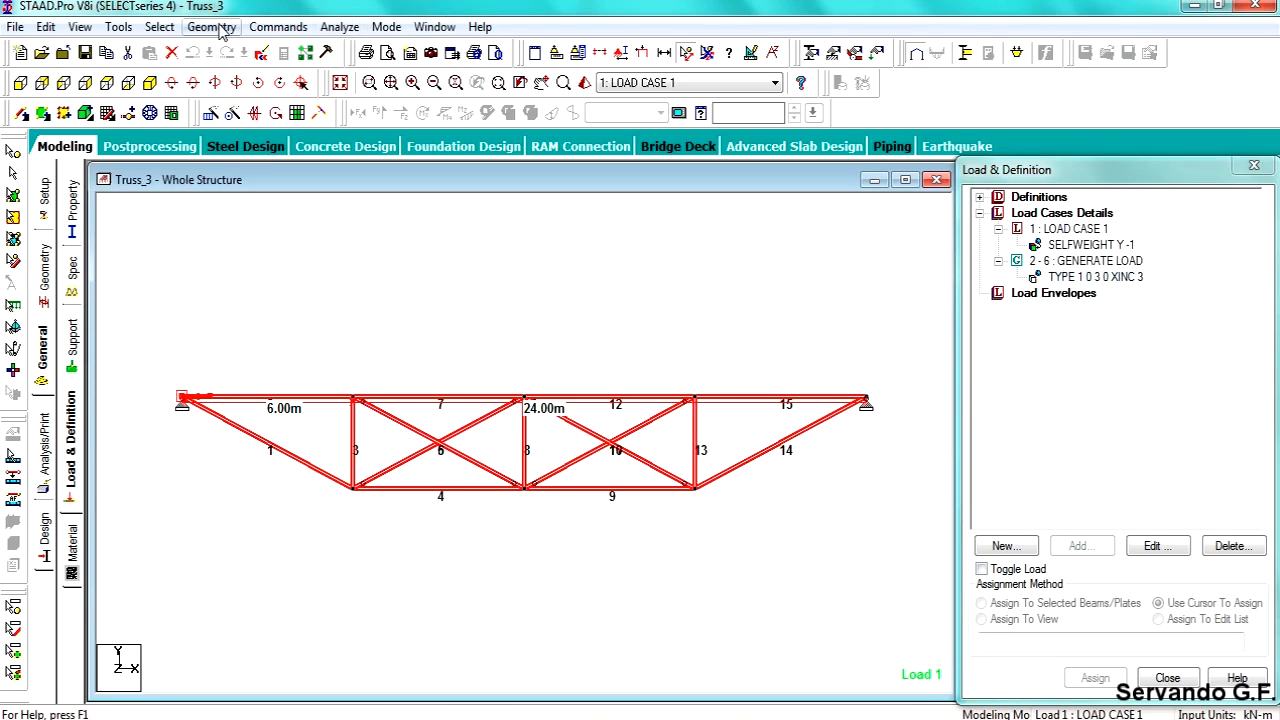
{"action": "left_click", "coordinate": [224, 32]}
{"action": "mouse_move", "coordinate": [276, 36]}
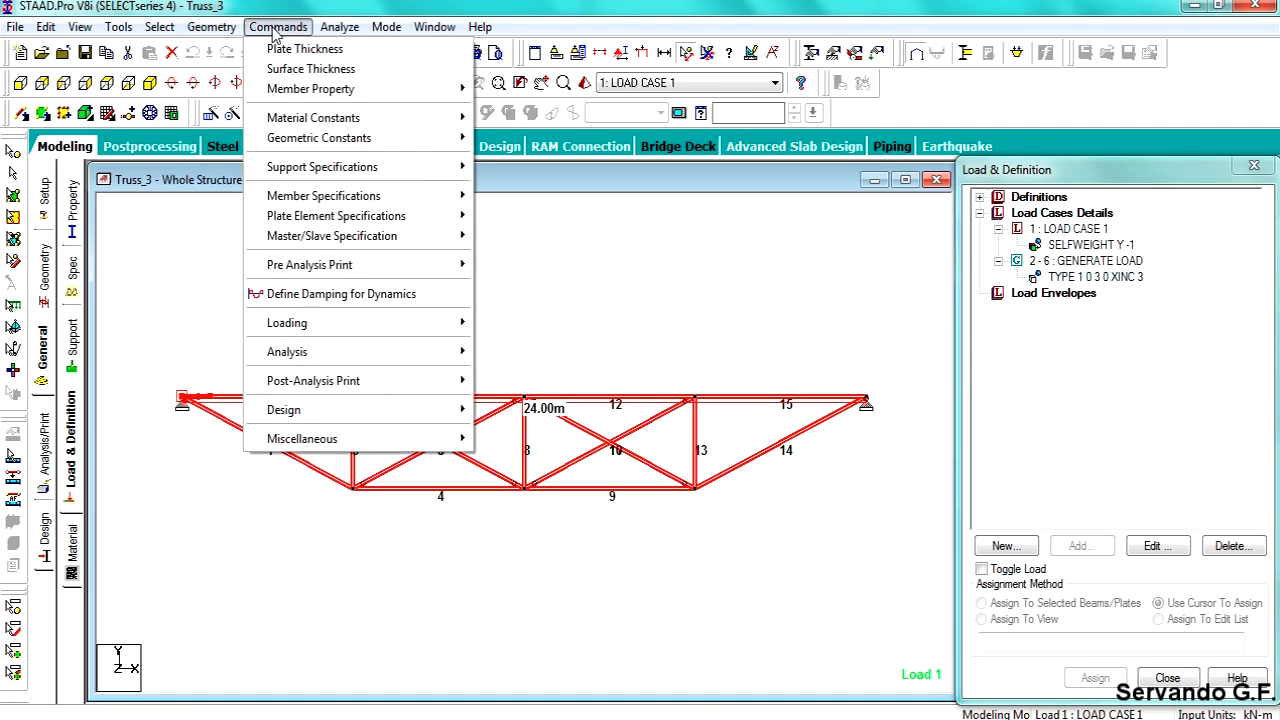
{"action": "mouse_move", "coordinate": [370, 352]}
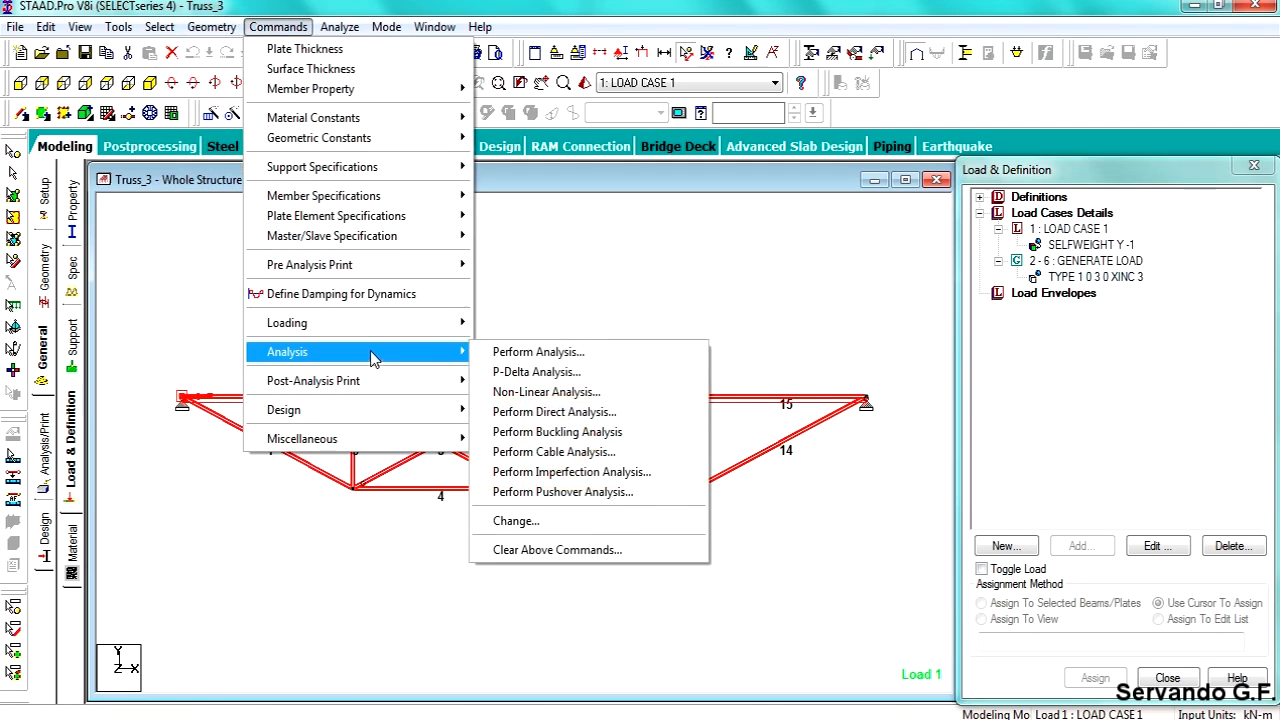
{"action": "left_click", "coordinate": [530, 352]}
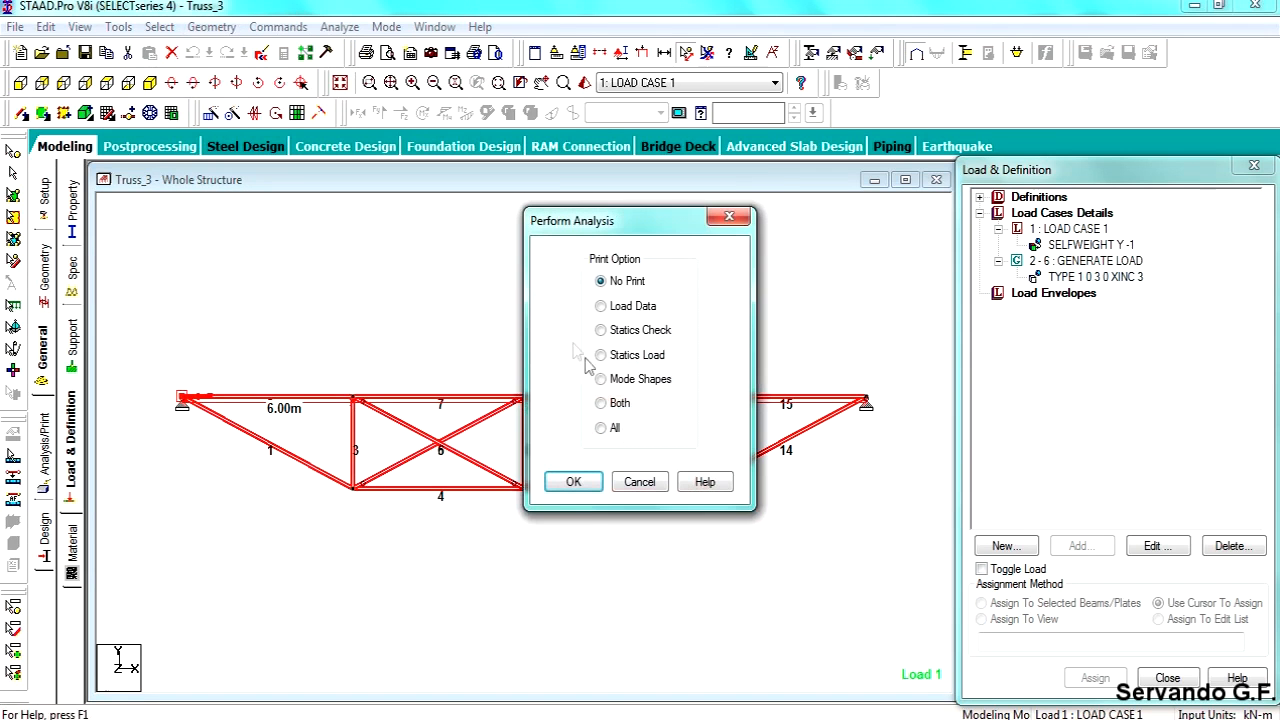
{"action": "left_click", "coordinate": [606, 430]}
{"action": "left_click", "coordinate": [573, 481]}
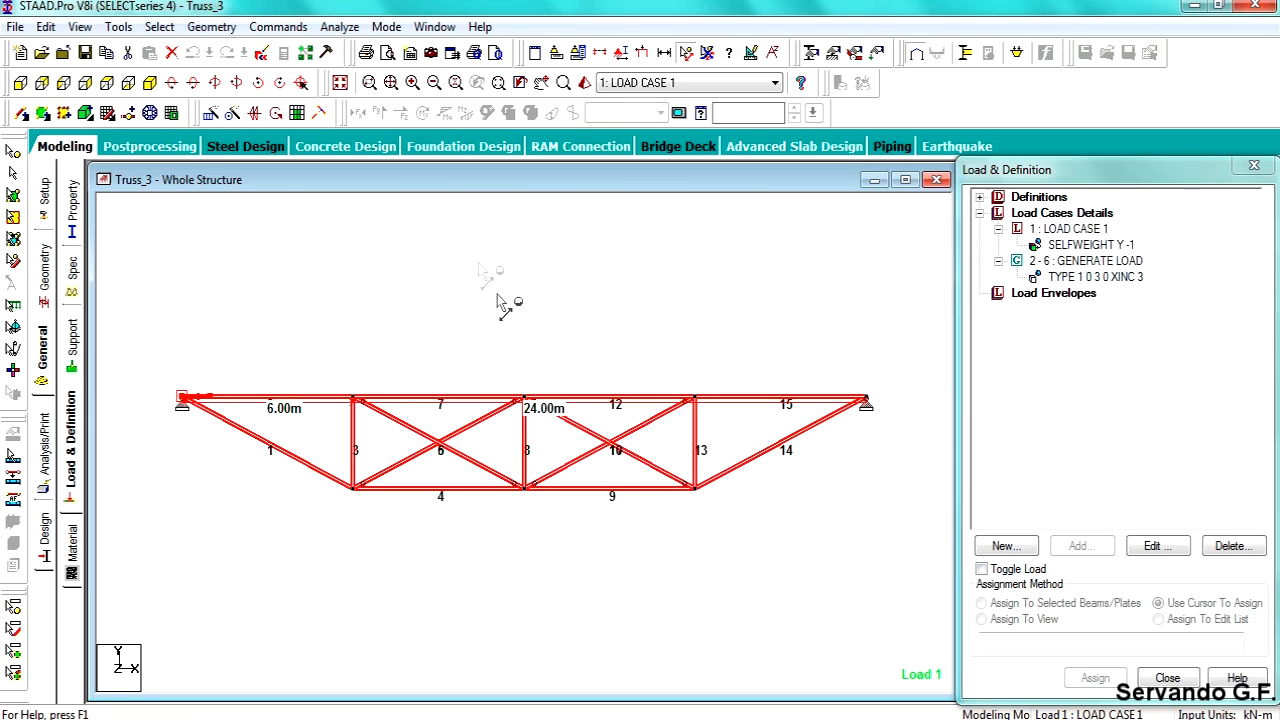
Run the analysis of the truss model and open its output file
{"action": "left_click", "coordinate": [340, 27]}
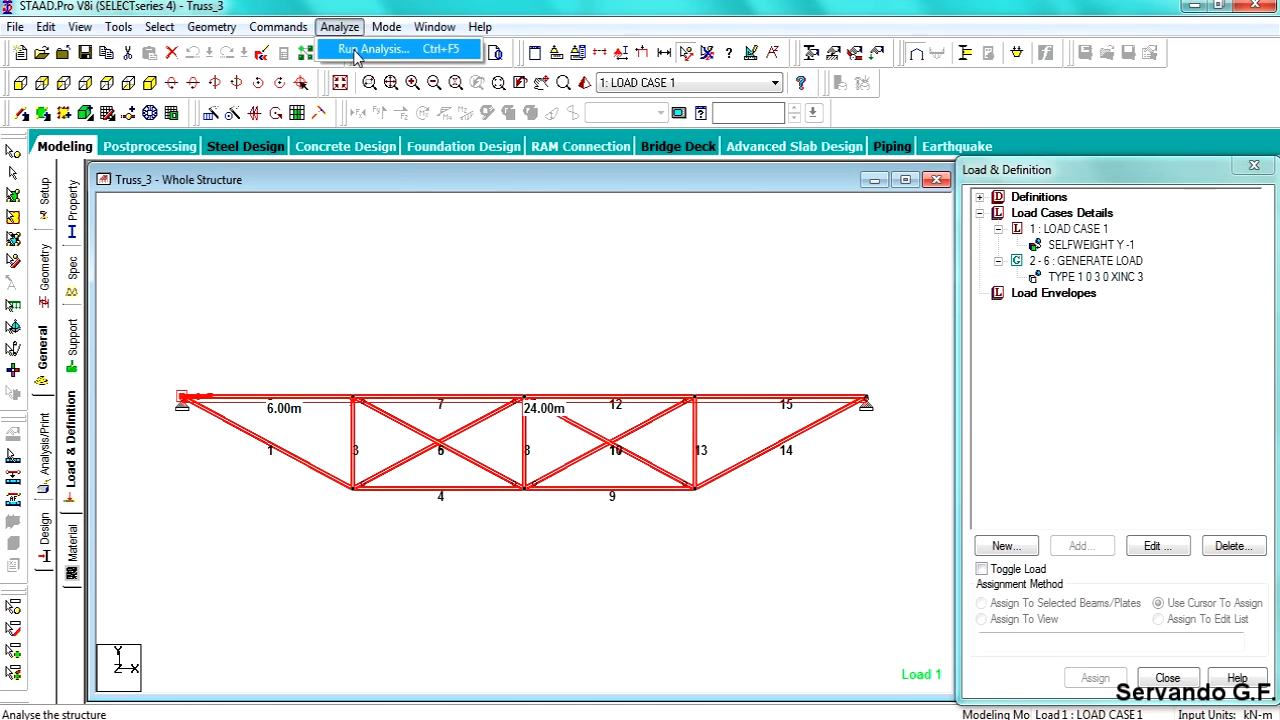
{"action": "left_click", "coordinate": [360, 47]}
{"action": "left_click", "coordinate": [540, 396]}
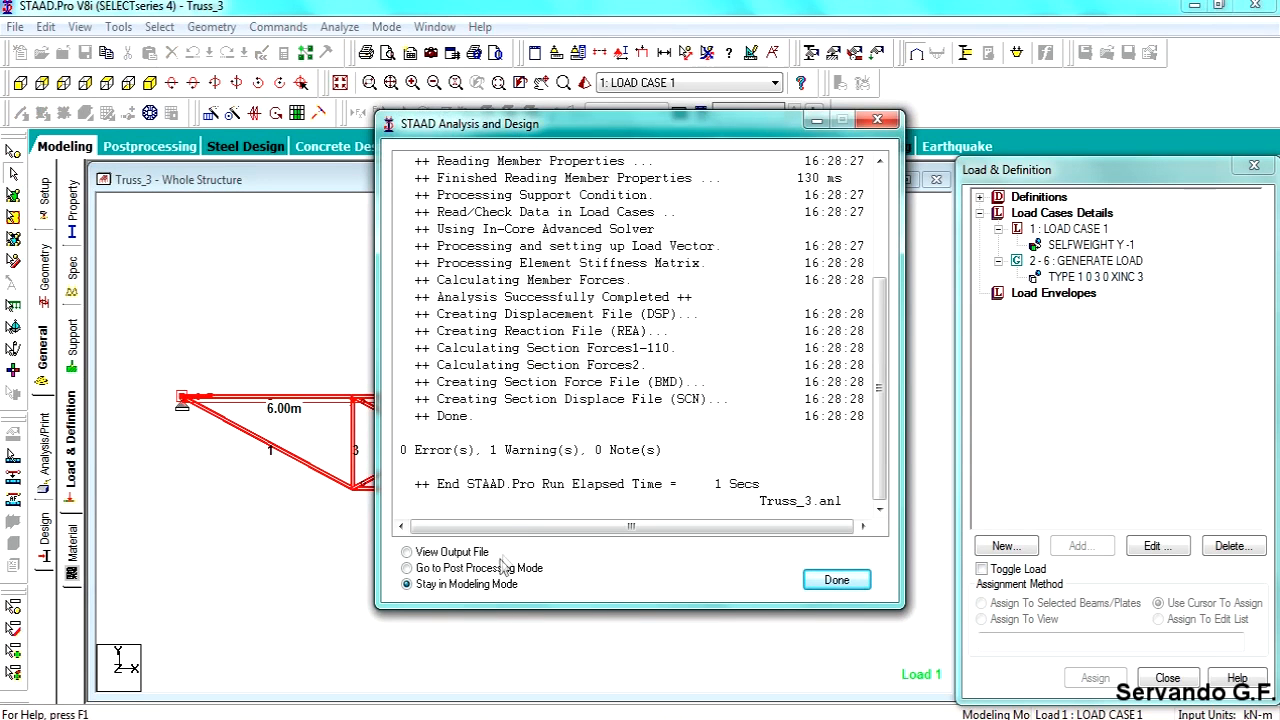
{"action": "left_click", "coordinate": [462, 555]}
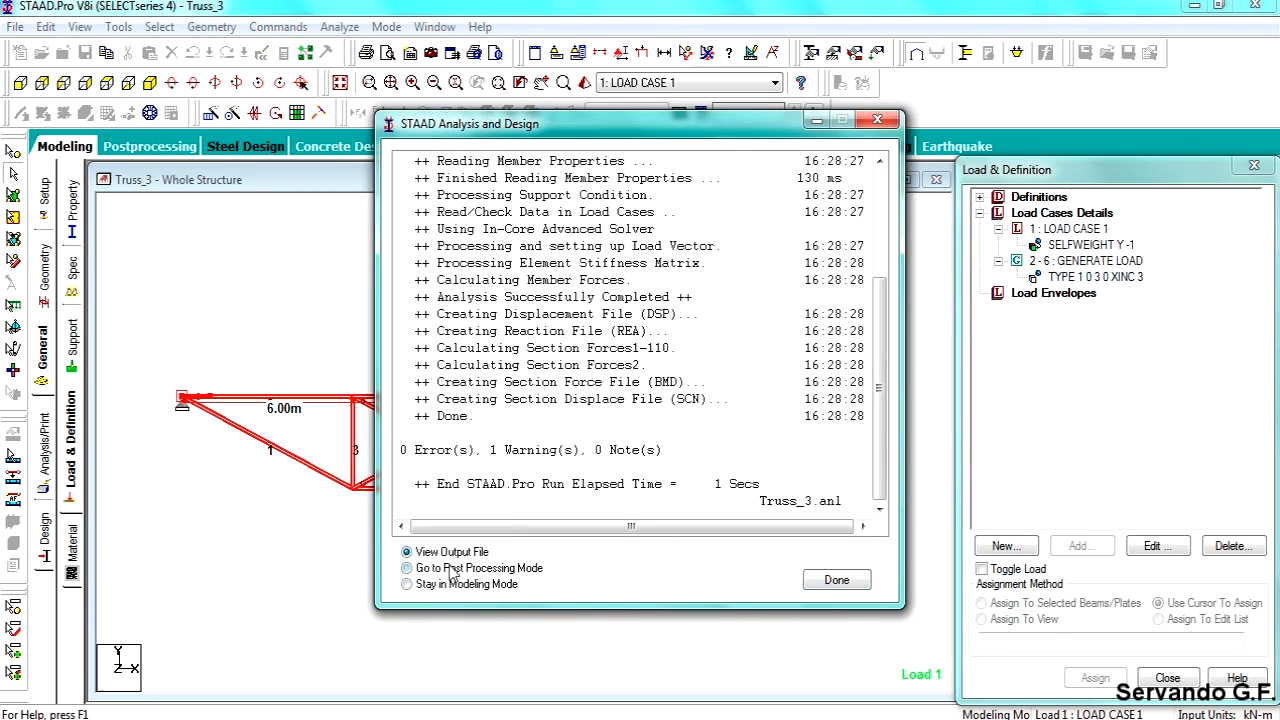
{"action": "left_click", "coordinate": [836, 581]}
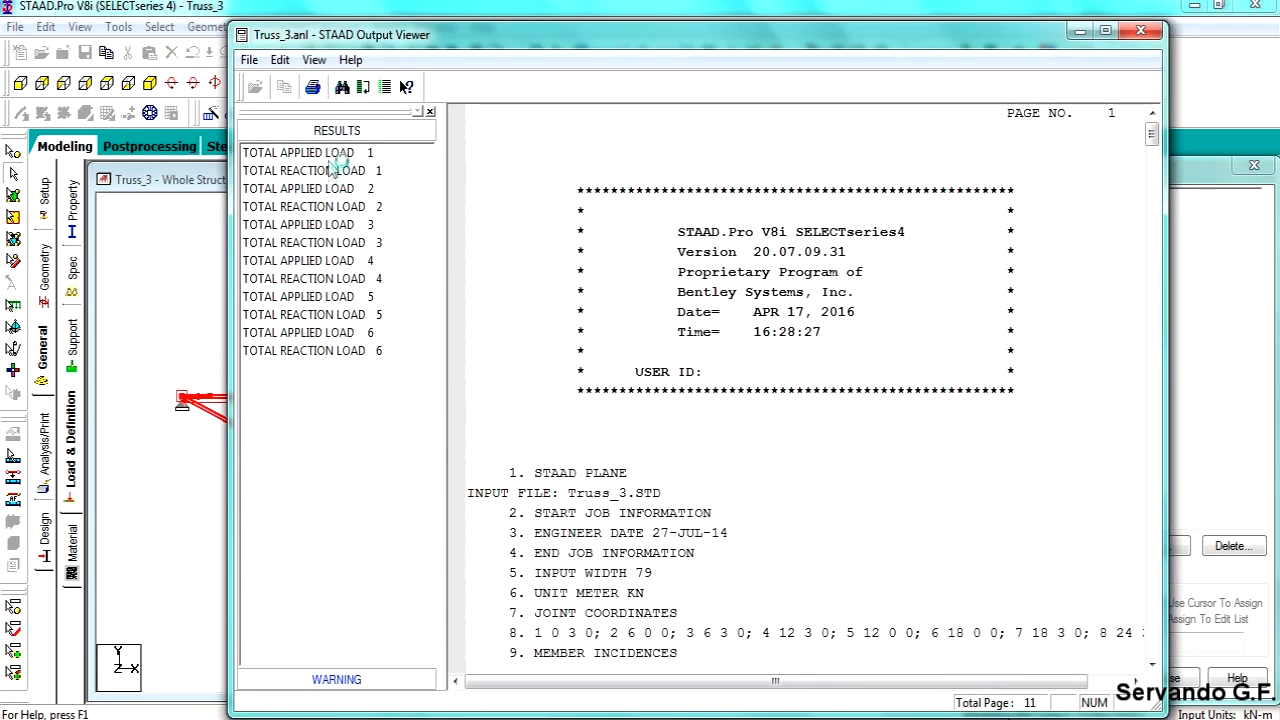
Locate the warning in the analysis output, read the commands around it, and close the output file
{"action": "left_click", "coordinate": [336, 677]}
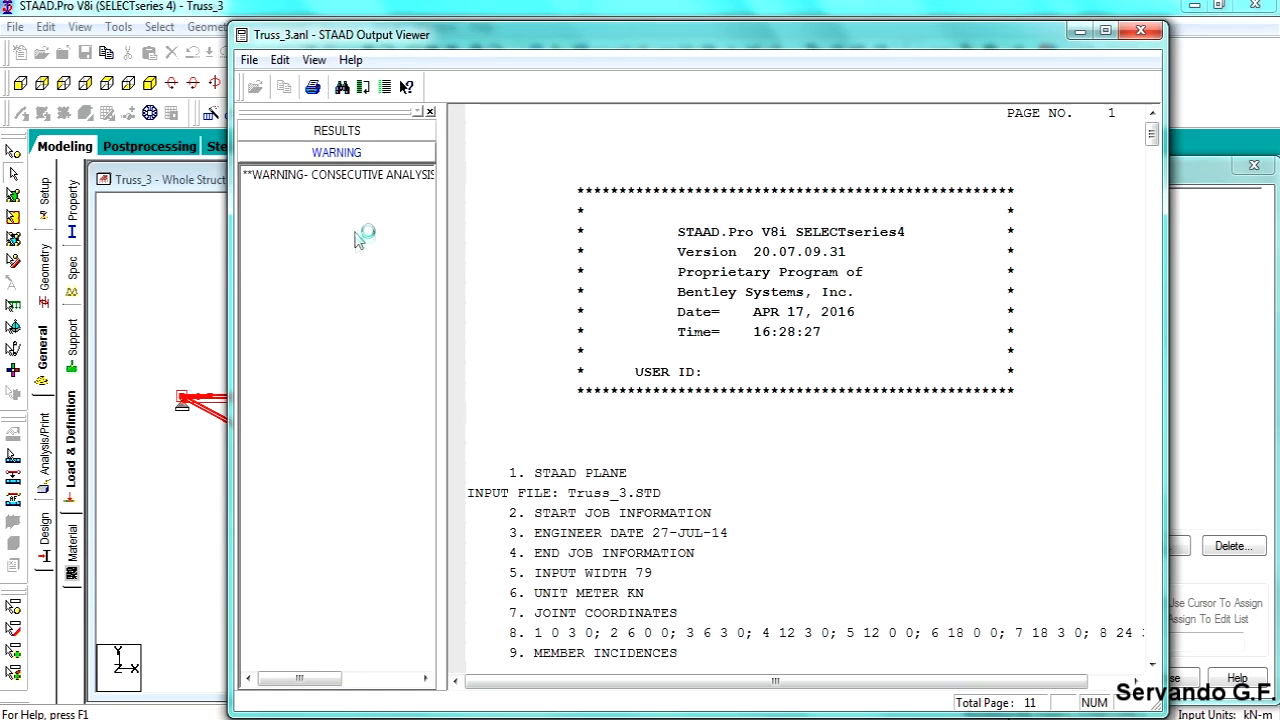
{"action": "left_click", "coordinate": [332, 175]}
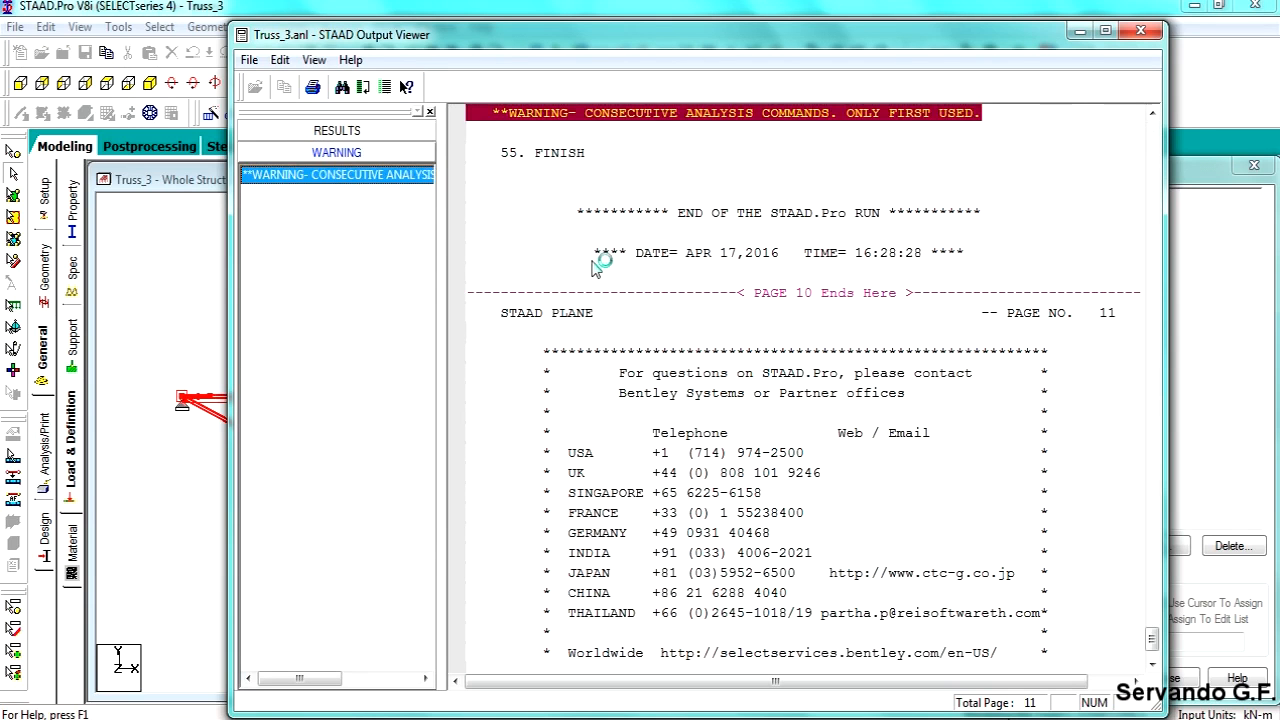
{"action": "scroll", "coordinate": [812, 200], "scroll_direction": "up", "scroll_amount": 3}
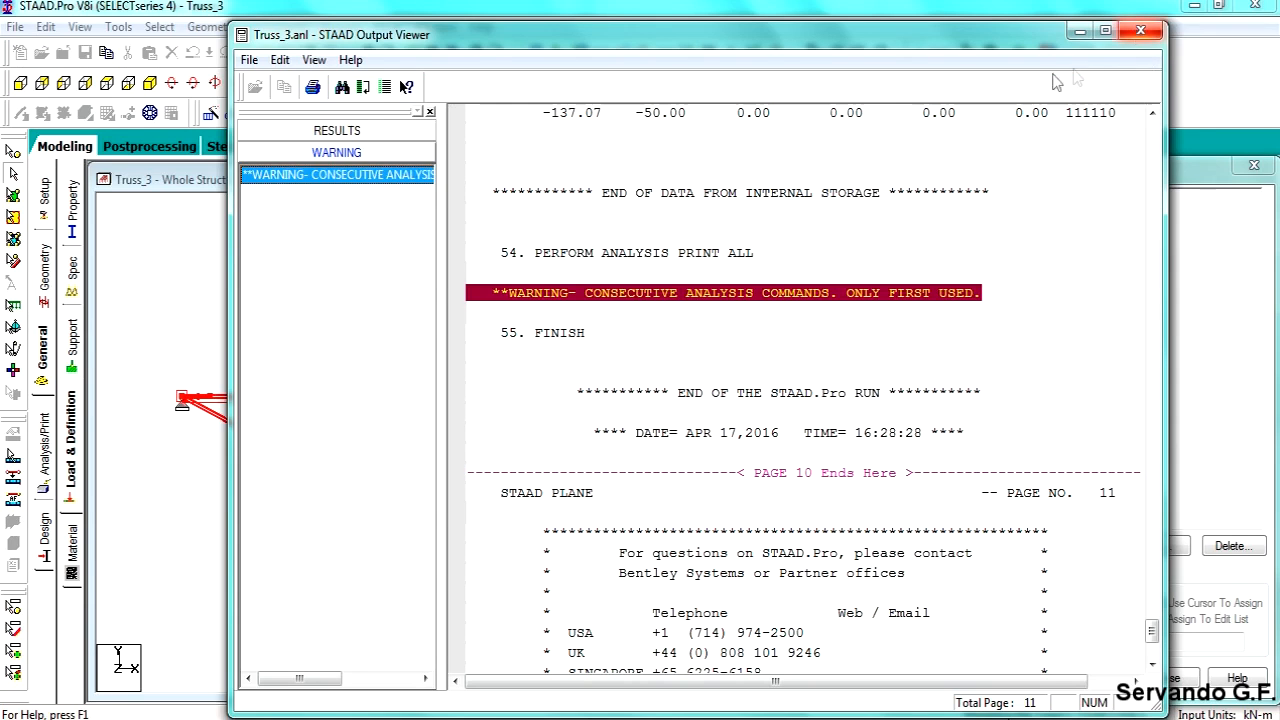
{"action": "left_click", "coordinate": [1141, 32]}
{"action": "left_click", "coordinate": [501, 297]}
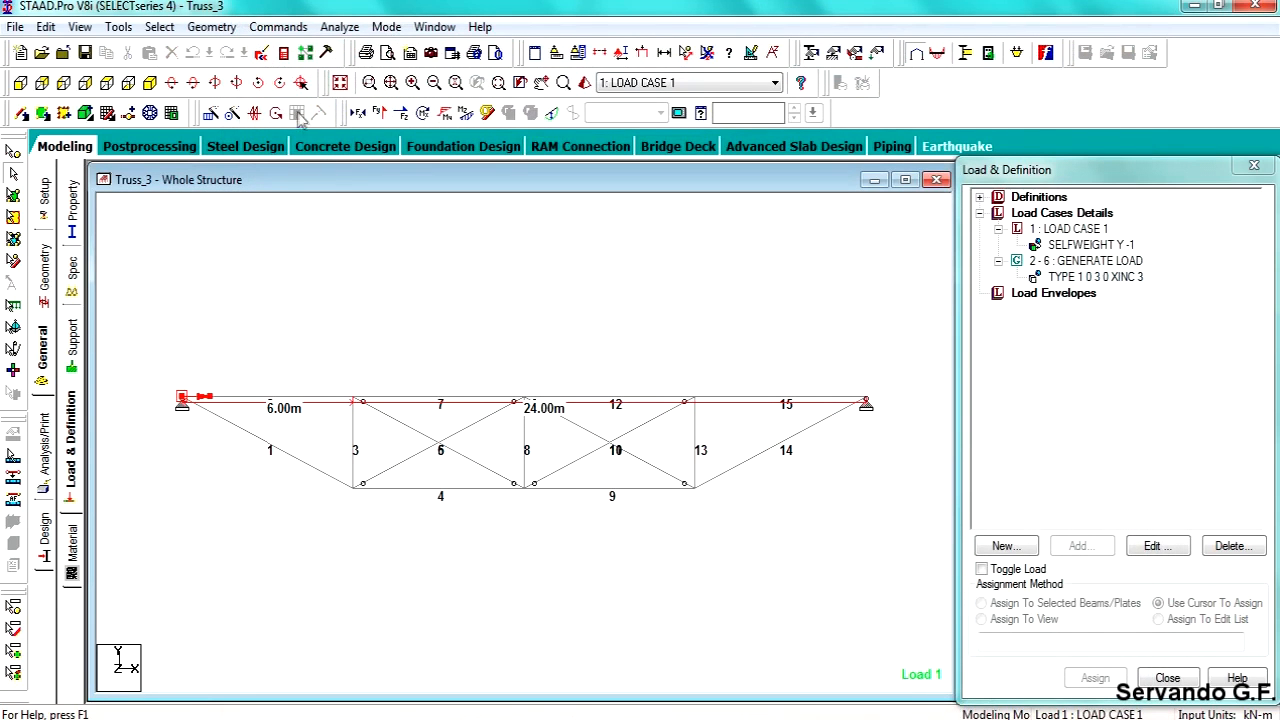
Delete the second PERFORM ANALYSIS PRINT ALL line above FINISH in the input command file and close the editor
{"action": "left_click", "coordinate": [263, 52]}
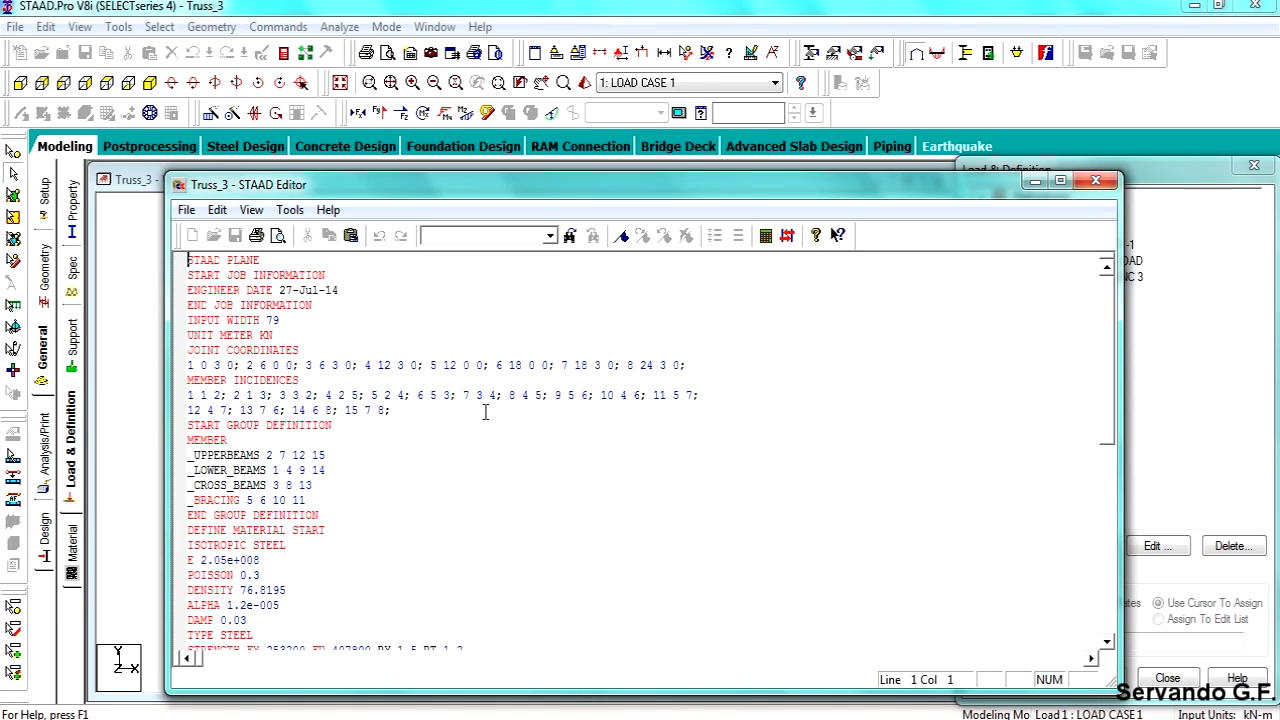
{"action": "scroll", "coordinate": [485, 412], "scroll_direction": "down", "scroll_amount": 15}
{"action": "left_click_drag", "start_coordinate": [358, 516], "coordinate": [188, 515]}
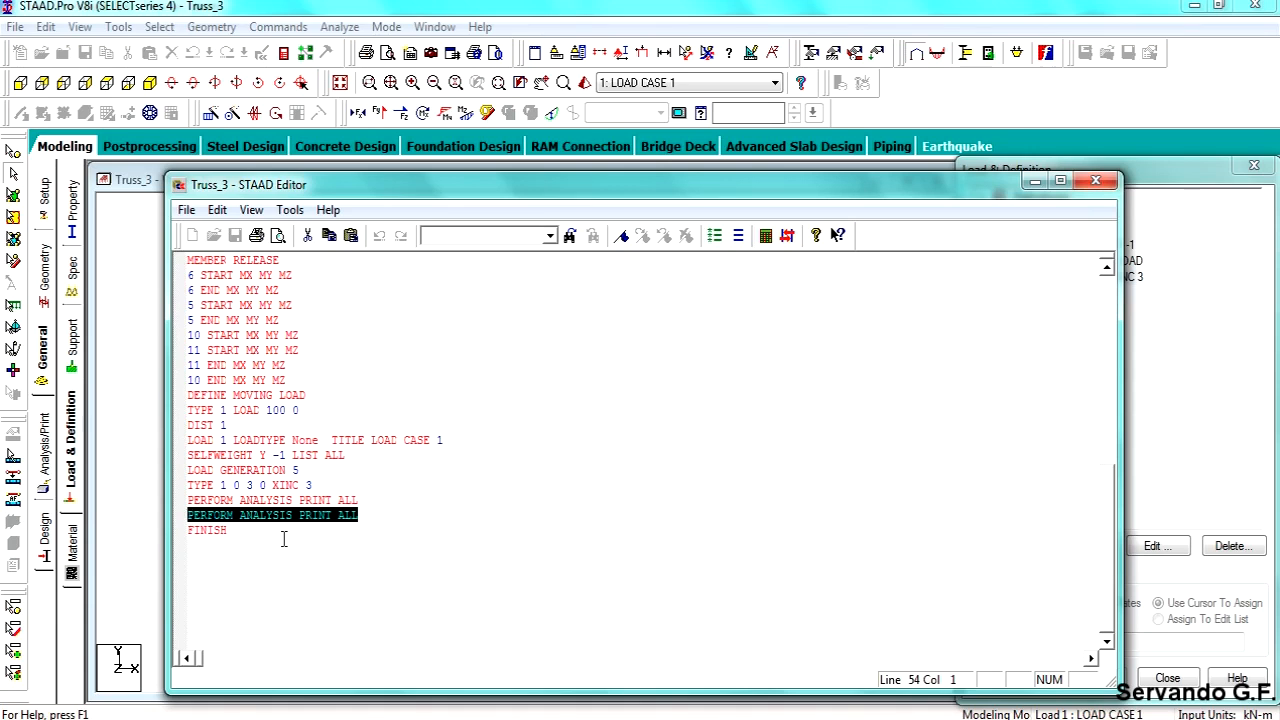
{"action": "key", "text": "Delete"}
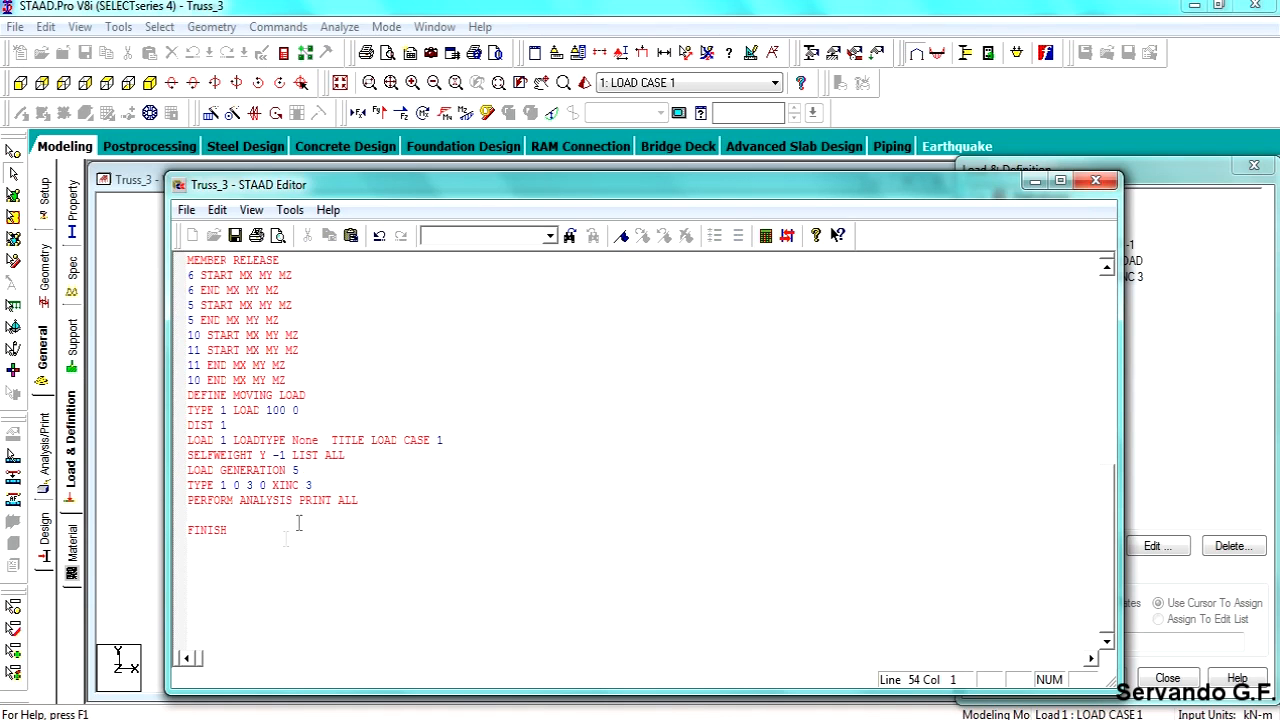
{"action": "left_click", "coordinate": [1094, 184]}
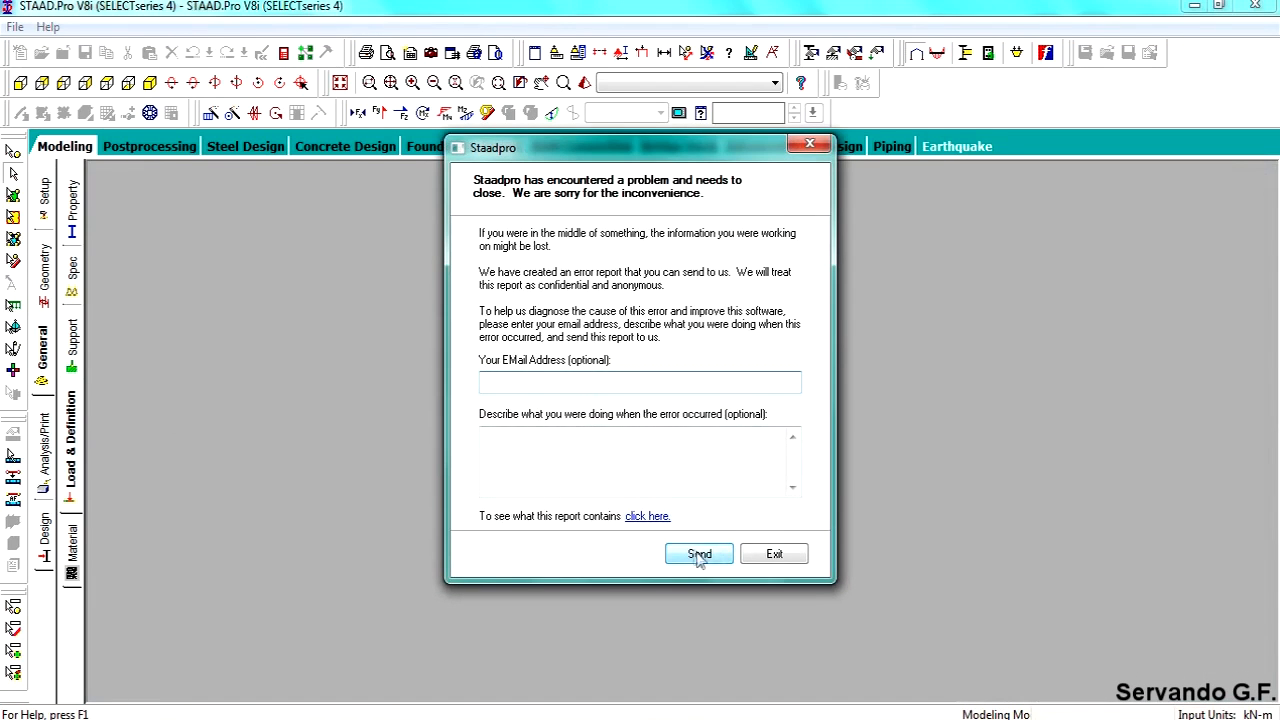
{"action": "left_click", "coordinate": [768, 556]}
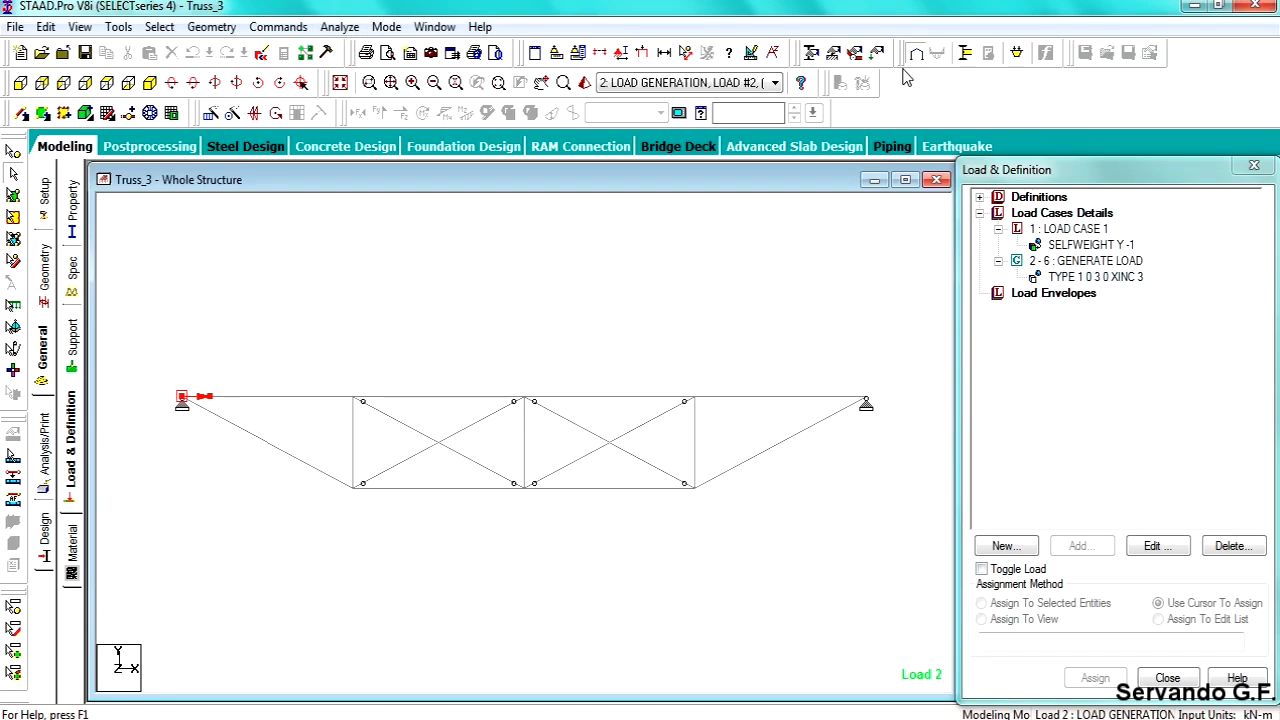
Check the input command file of Truss_3 for duplicate analysis commands and close the editor
{"action": "left_click", "coordinate": [259, 53]}
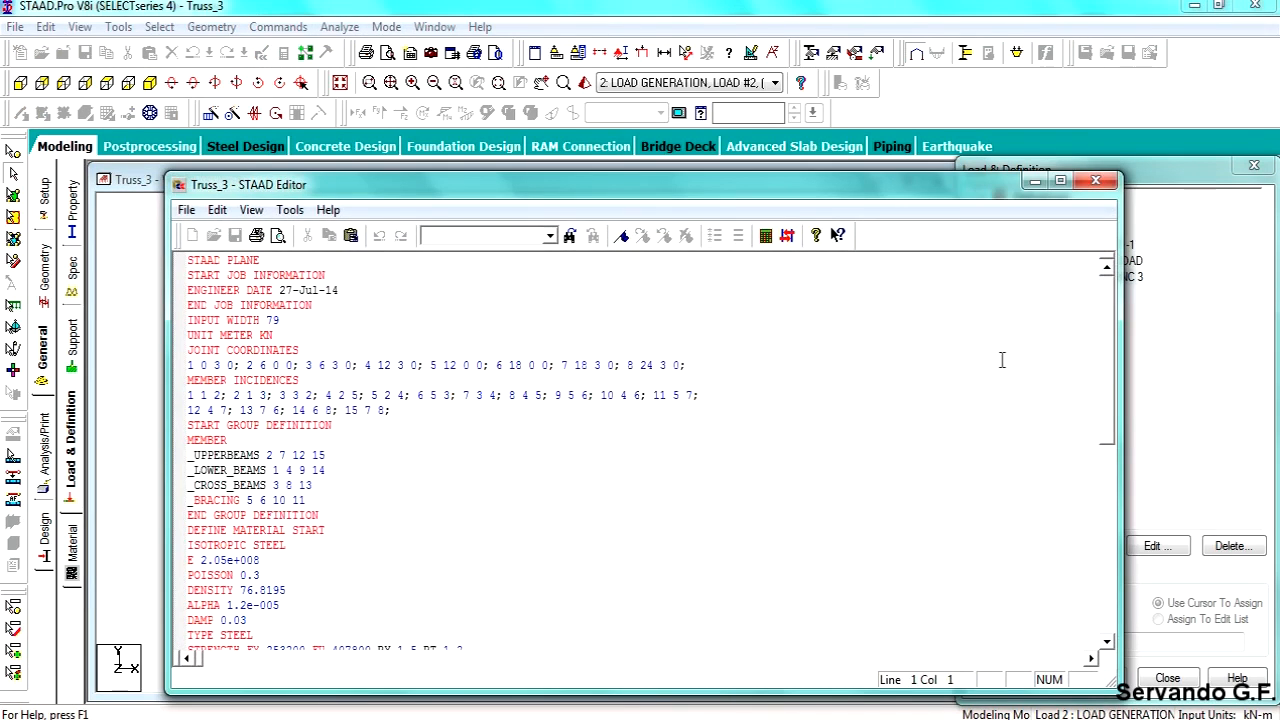
{"action": "scroll", "coordinate": [1091, 340], "scroll_direction": "down", "scroll_amount": 10}
{"action": "scroll", "coordinate": [1091, 340], "scroll_direction": "up", "scroll_amount": 10}
{"action": "left_click", "coordinate": [1096, 180]}
Rerun the analysis and enter post-processing mode with all six load cases selected for the results
{"action": "left_click", "coordinate": [339, 26]}
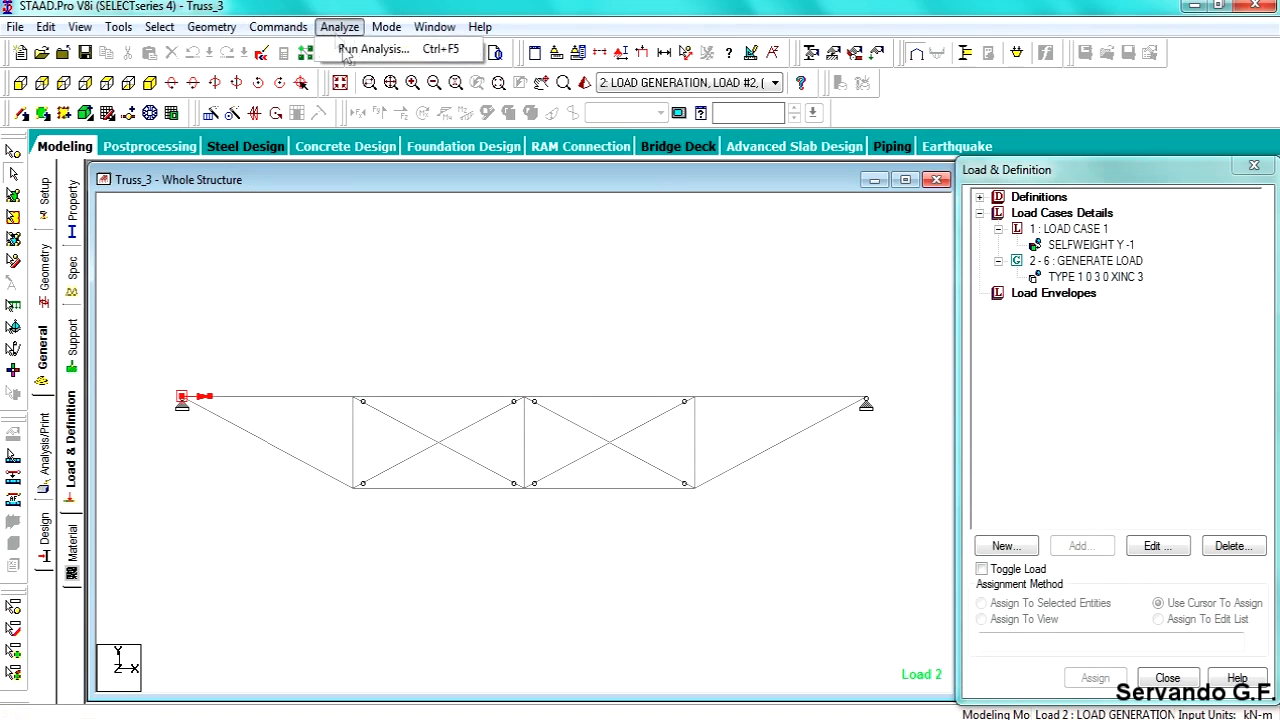
{"action": "left_click", "coordinate": [360, 43]}
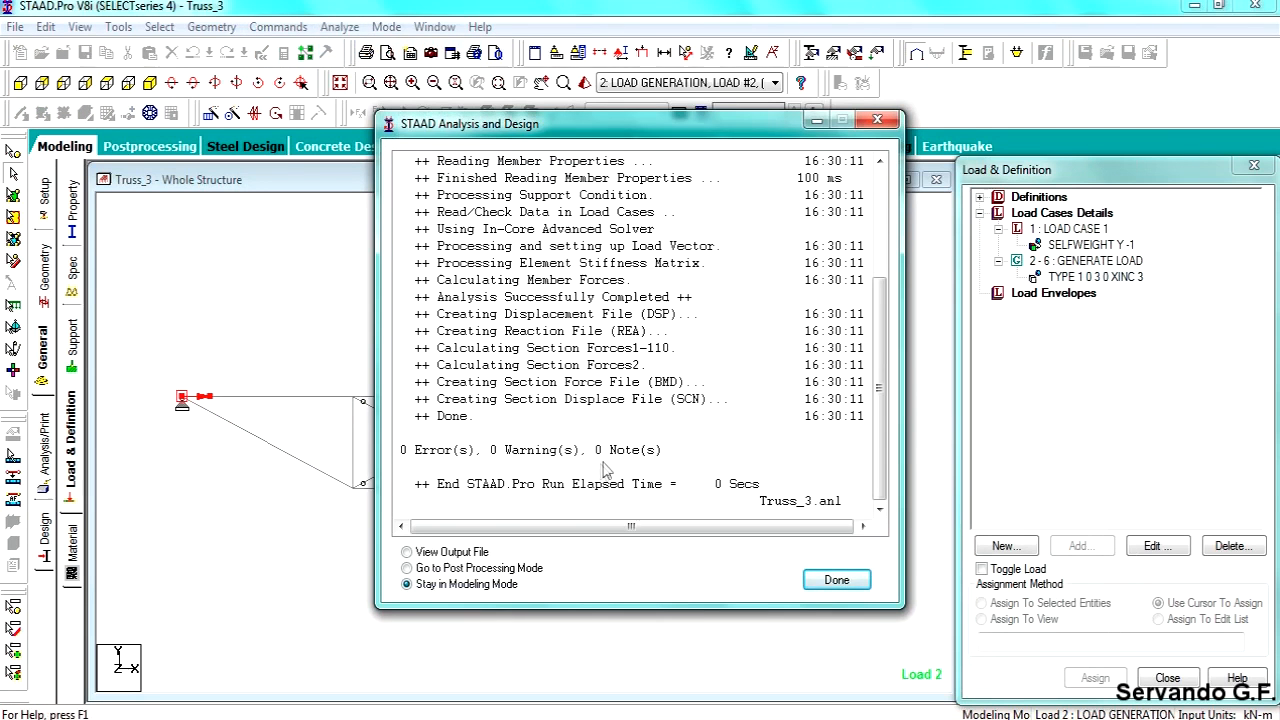
{"action": "left_click", "coordinate": [489, 568]}
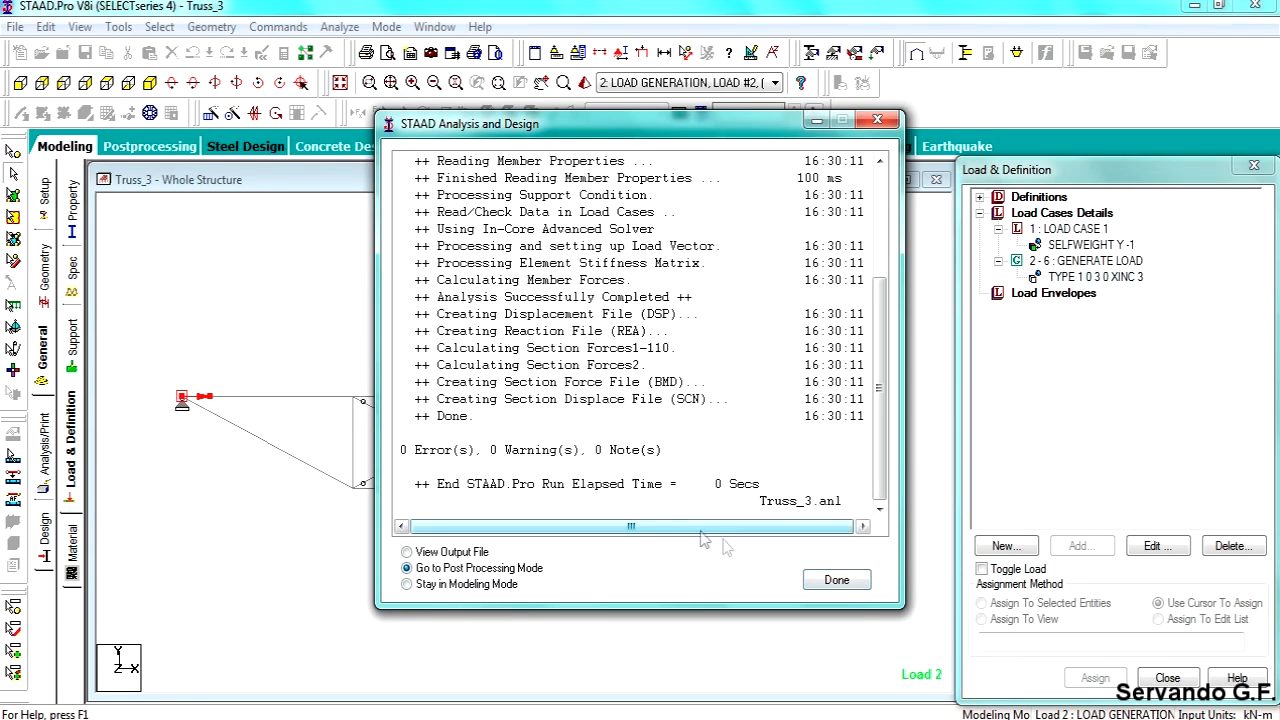
{"action": "left_click", "coordinate": [836, 581]}
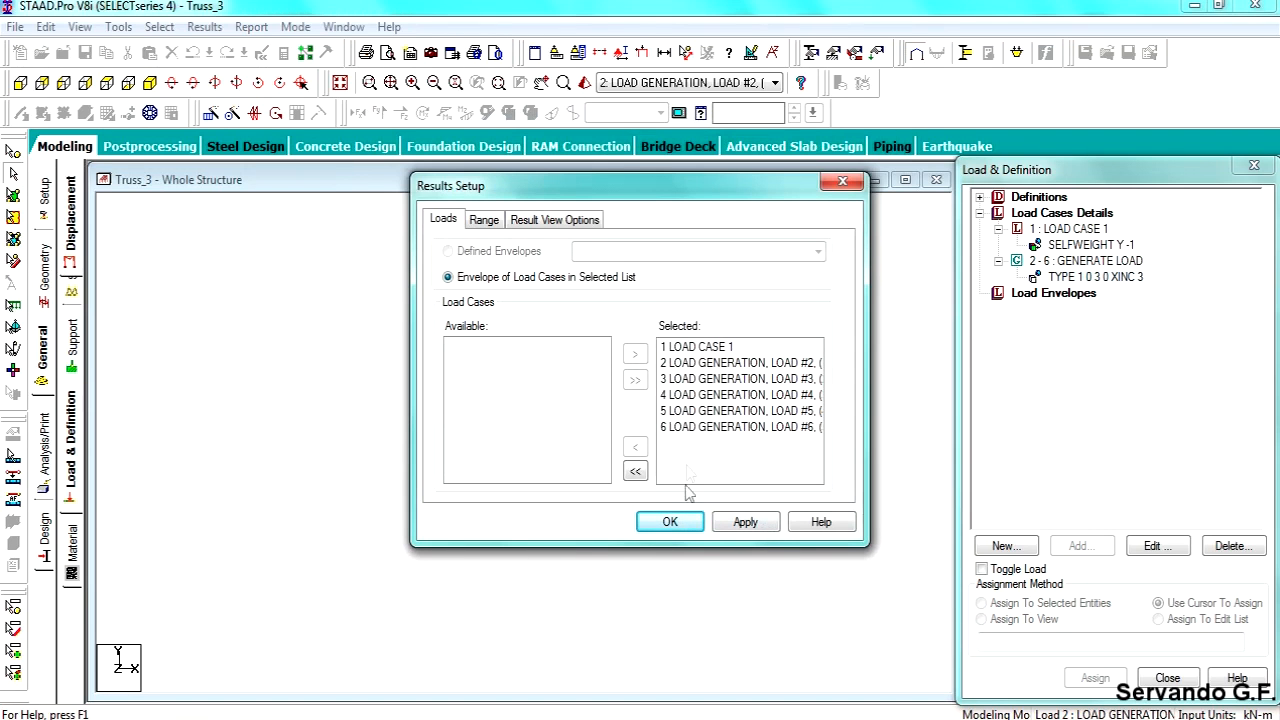
{"action": "left_click", "coordinate": [670, 522]}
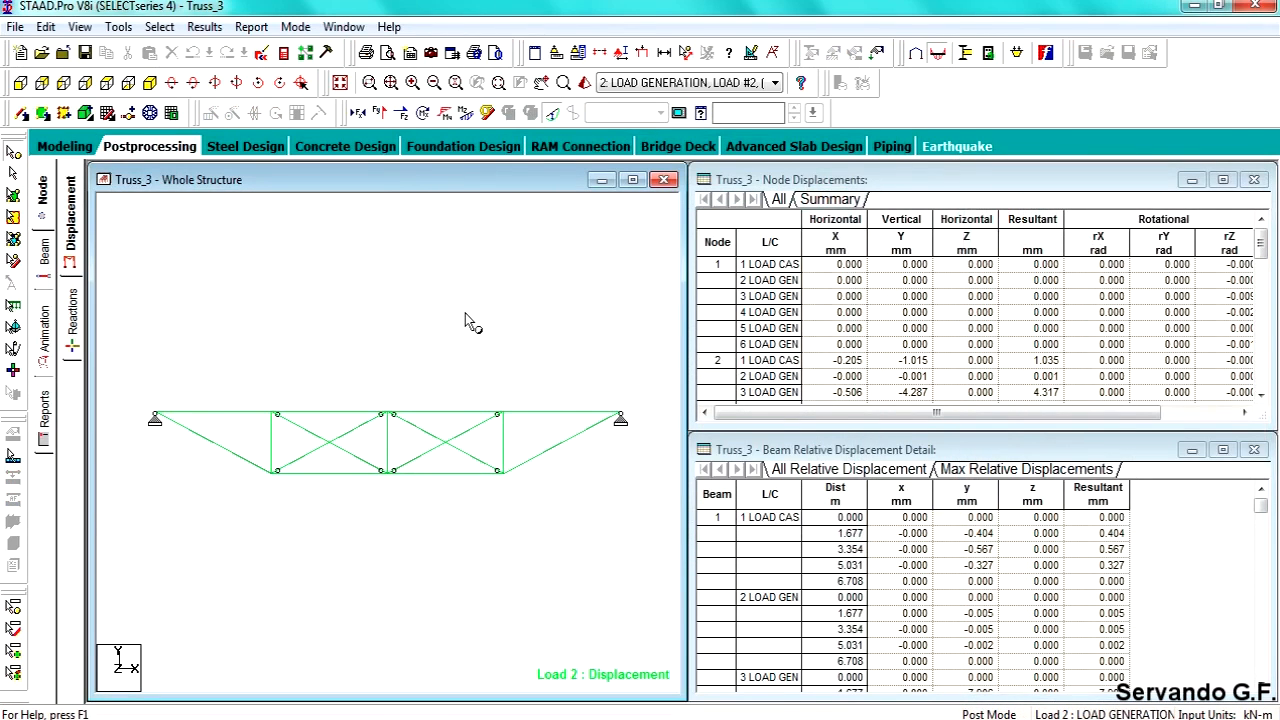
Display the applied loads on the truss and step from load case 2 through the generated cases to the envelope
{"action": "left_click", "coordinate": [642, 55]}
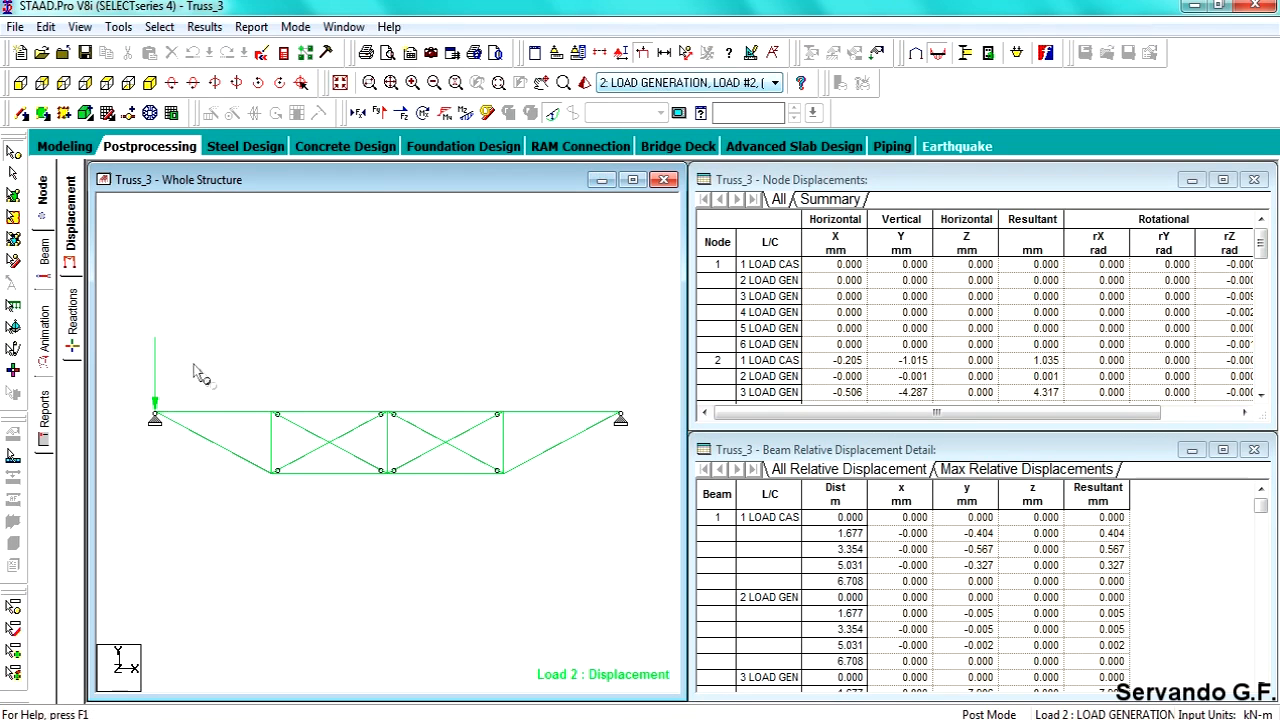
{"action": "left_click", "coordinate": [655, 84]}
{"action": "left_click", "coordinate": [657, 135]}
{"action": "left_click", "coordinate": [660, 86]}
{"action": "left_click", "coordinate": [662, 120]}
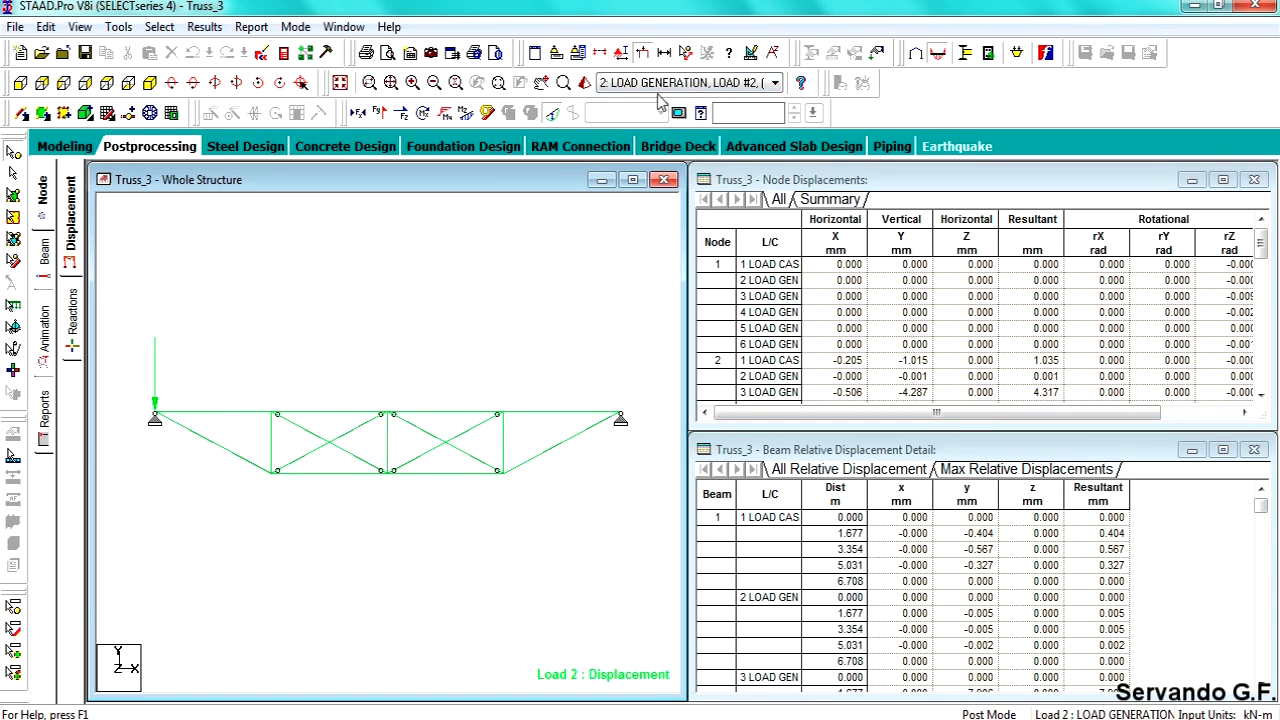
{"action": "scroll", "coordinate": [673, 90], "scroll_direction": "down", "scroll_amount": 1}
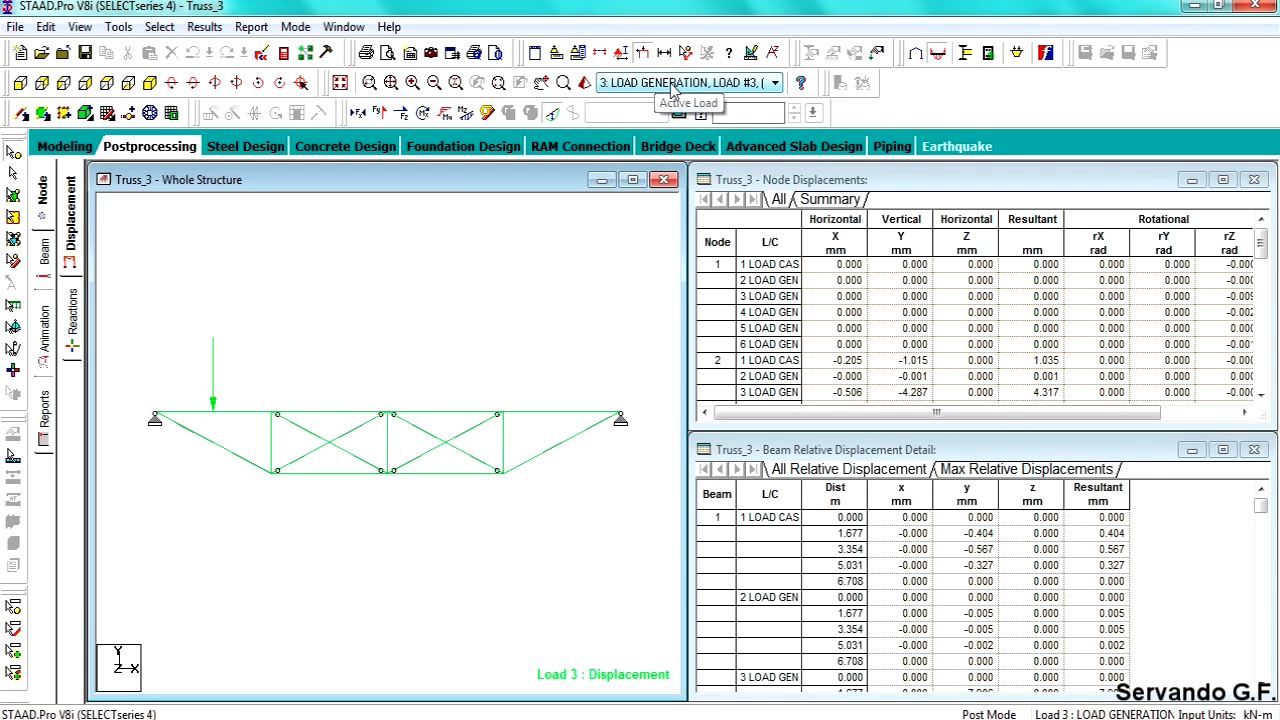
{"action": "scroll", "coordinate": [673, 90], "scroll_direction": "down", "scroll_amount": 1}
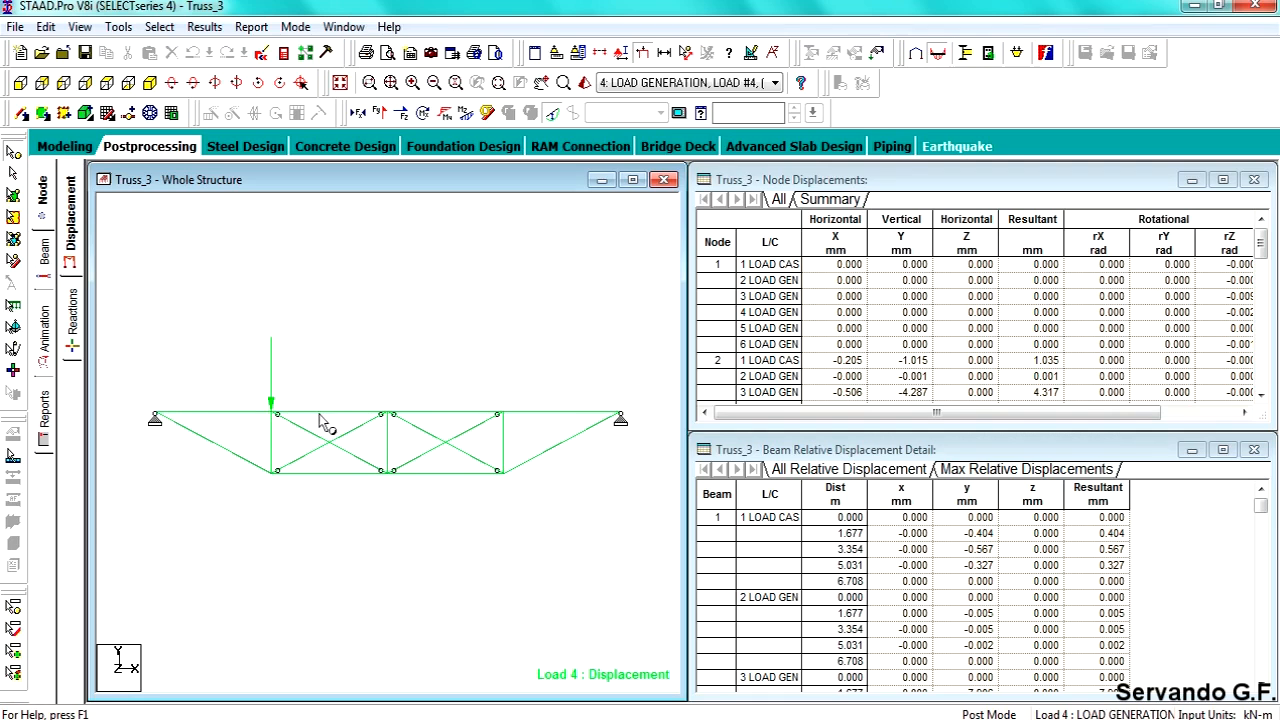
{"action": "scroll", "coordinate": [648, 88], "scroll_direction": "down", "scroll_amount": 3}
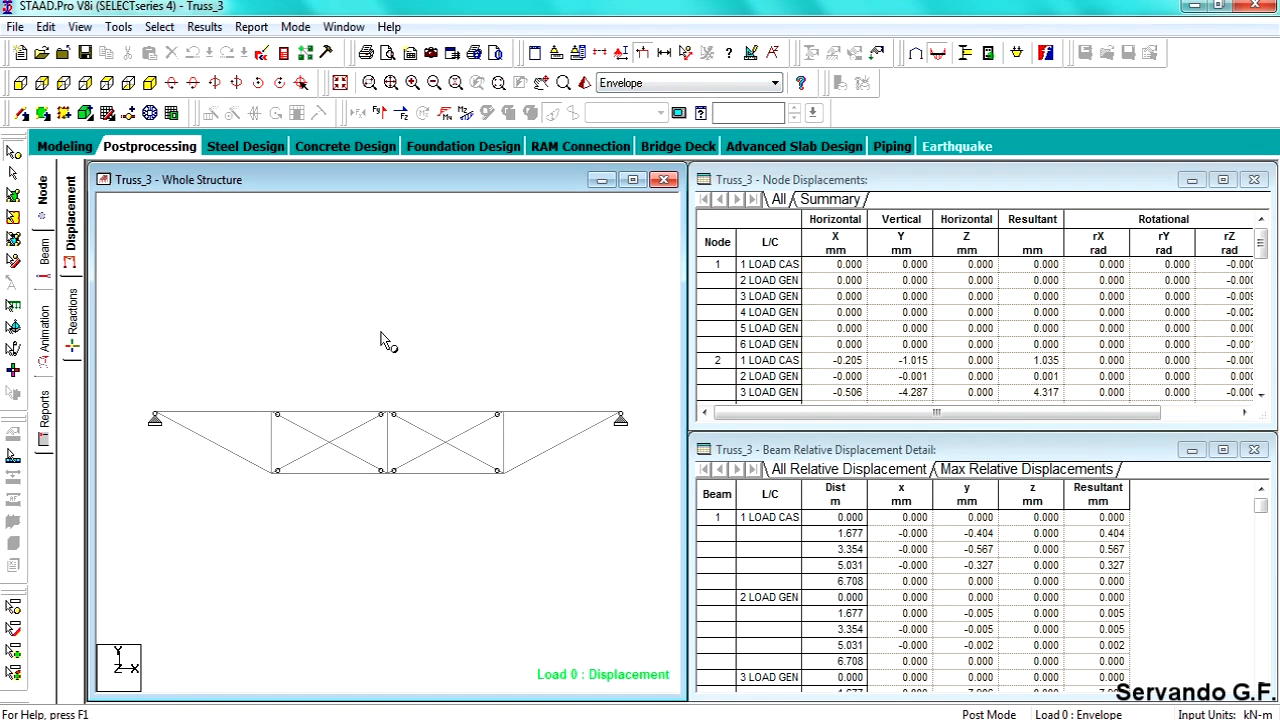
Narrow the node and beam displacement tables and widen the whole structure view into the freed space
{"action": "left_click_drag", "start_coordinate": [693, 286], "coordinate": [838, 286]}
{"action": "left_click_drag", "start_coordinate": [689, 495], "coordinate": [835, 507]}
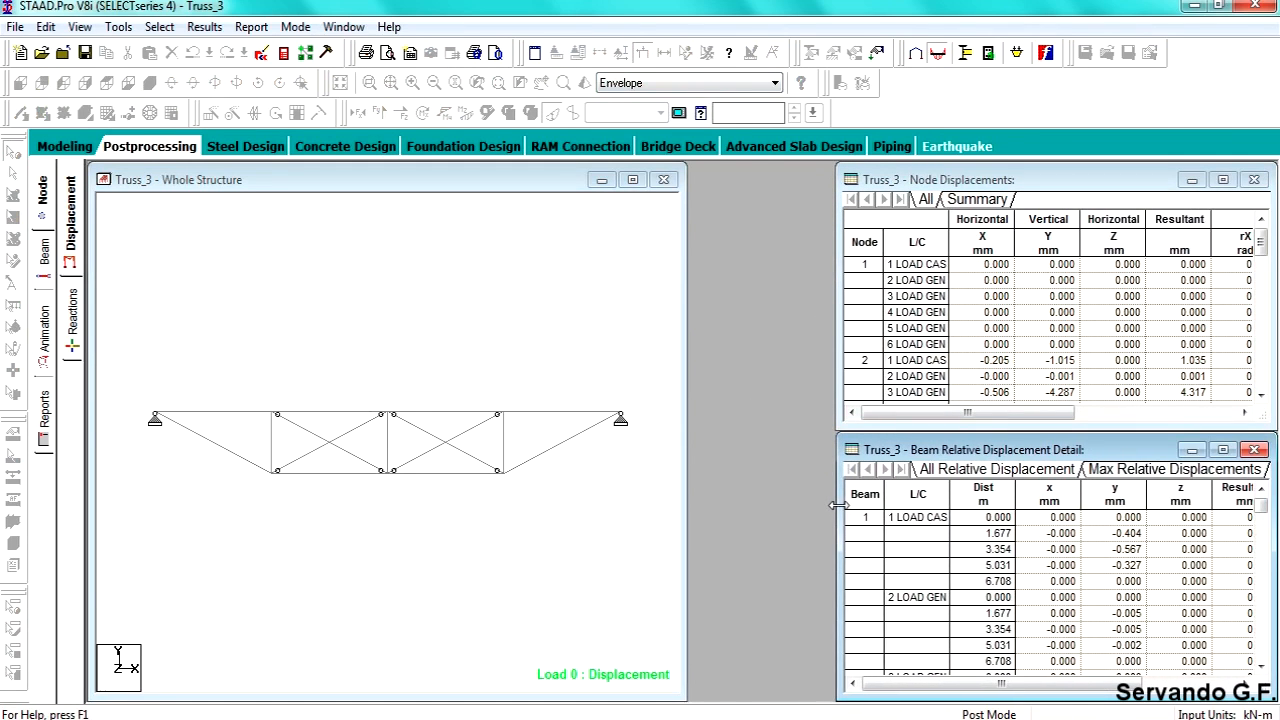
{"action": "left_click_drag", "start_coordinate": [683, 449], "coordinate": [831, 449]}
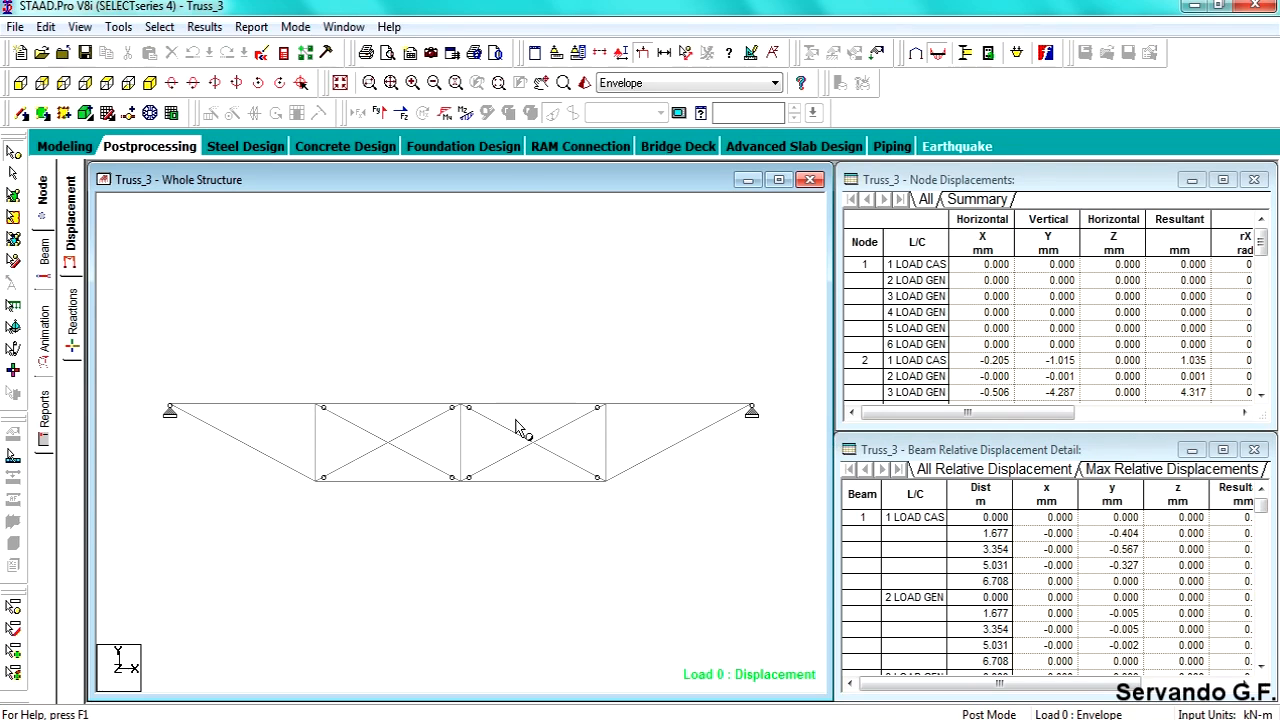
Examine the moving load's position in load cases 2 to 6, and make load case 2 active again
{"action": "left_click", "coordinate": [661, 82]}
{"action": "left_click", "coordinate": [670, 115]}
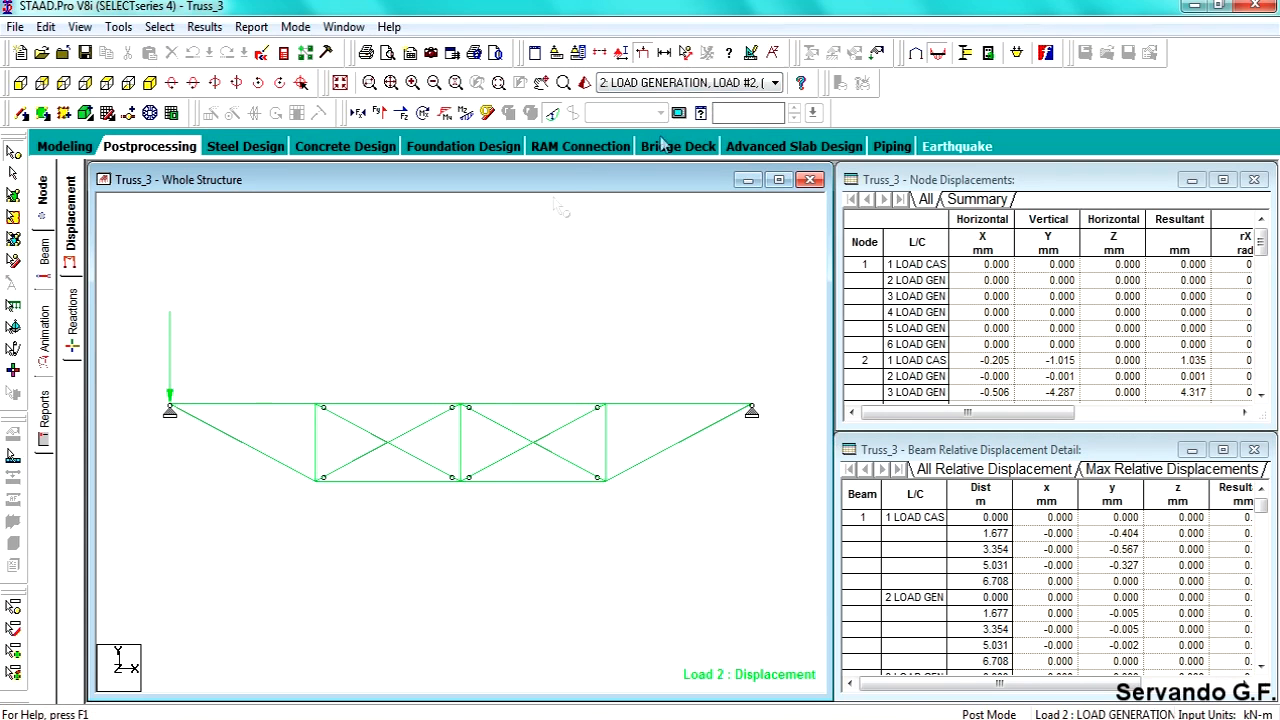
{"action": "left_click", "coordinate": [736, 84]}
{"action": "left_click", "coordinate": [738, 128]}
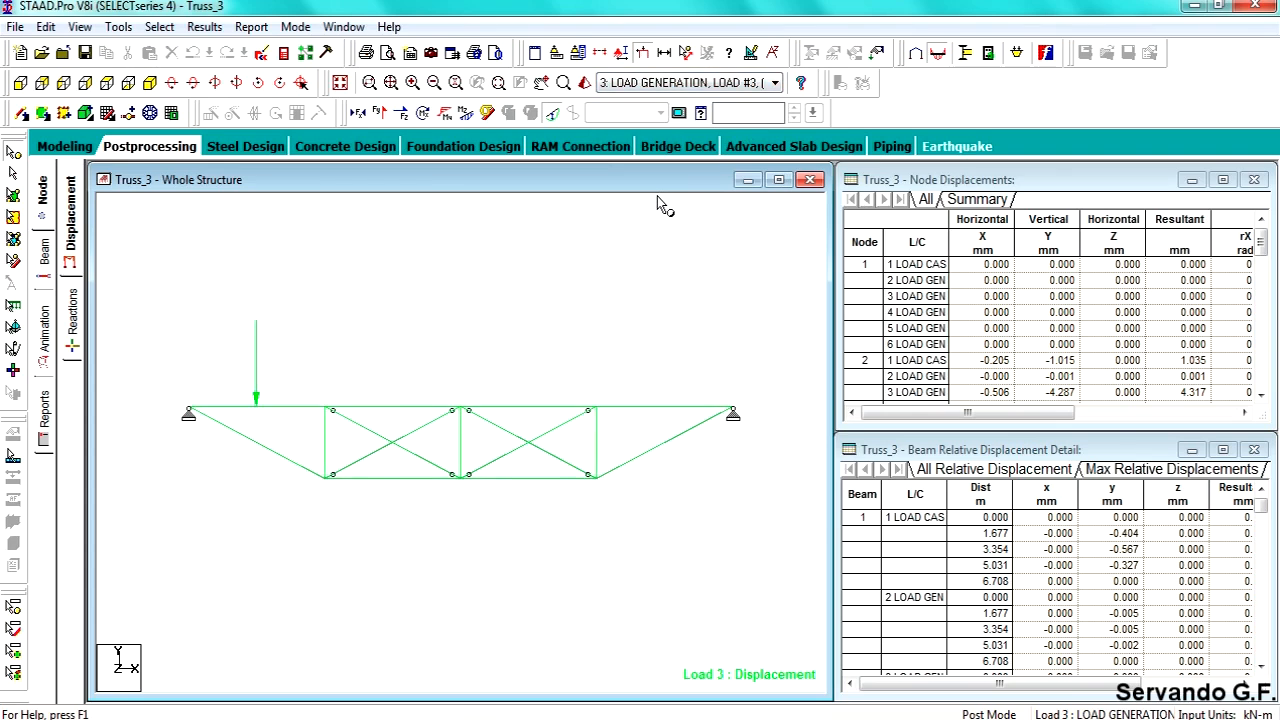
{"action": "scroll", "coordinate": [713, 84], "scroll_direction": "down", "scroll_amount": 1}
{"action": "scroll", "coordinate": [713, 88], "scroll_direction": "down", "scroll_amount": 2}
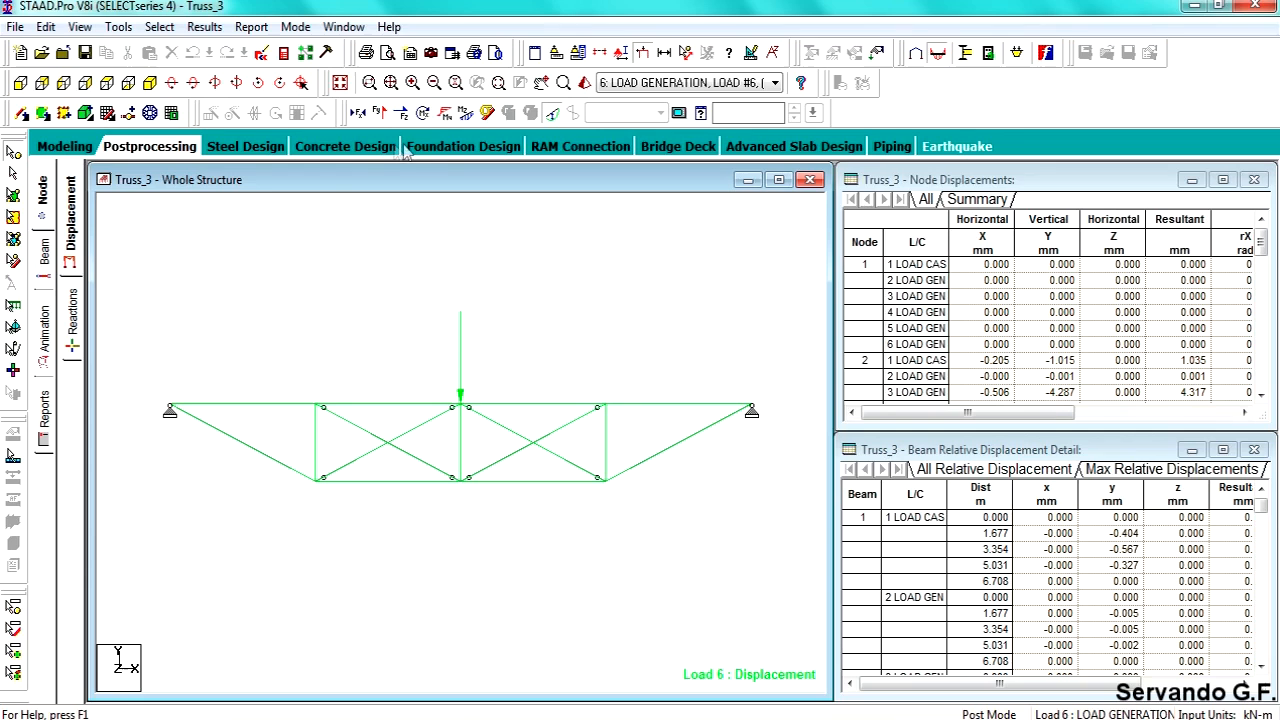
{"action": "left_click", "coordinate": [748, 86]}
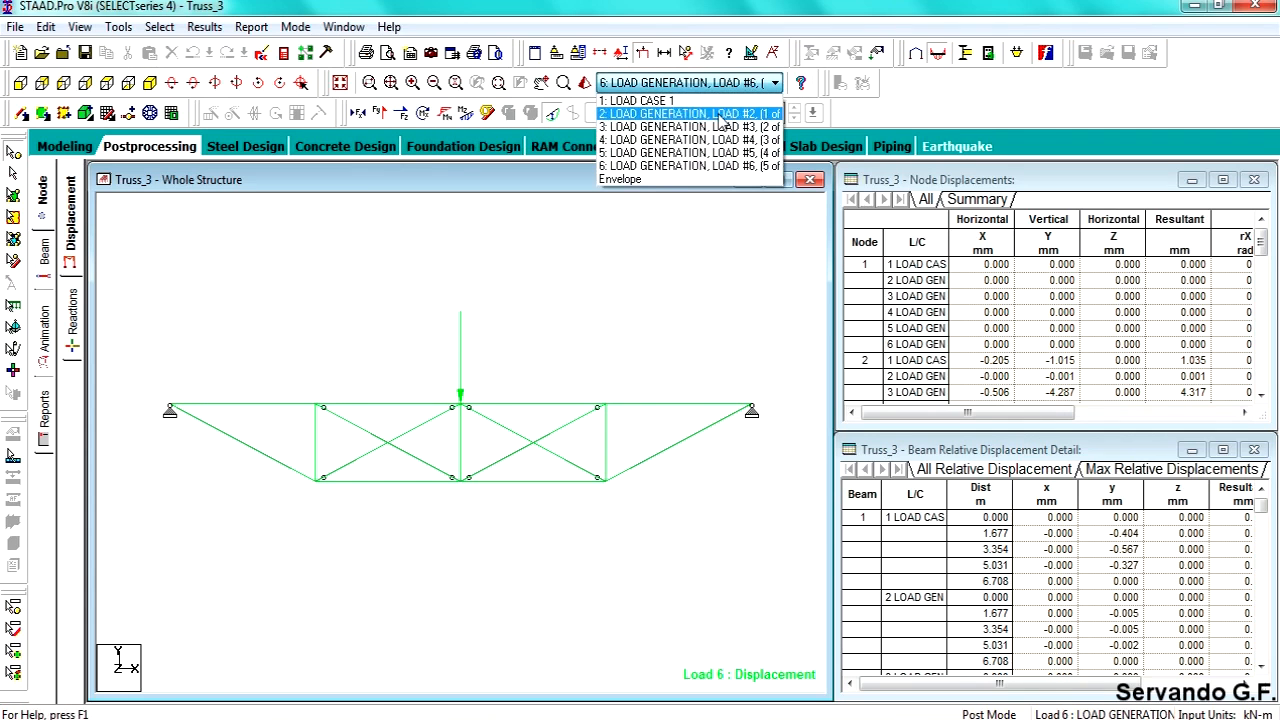
{"action": "left_click", "coordinate": [712, 108]}
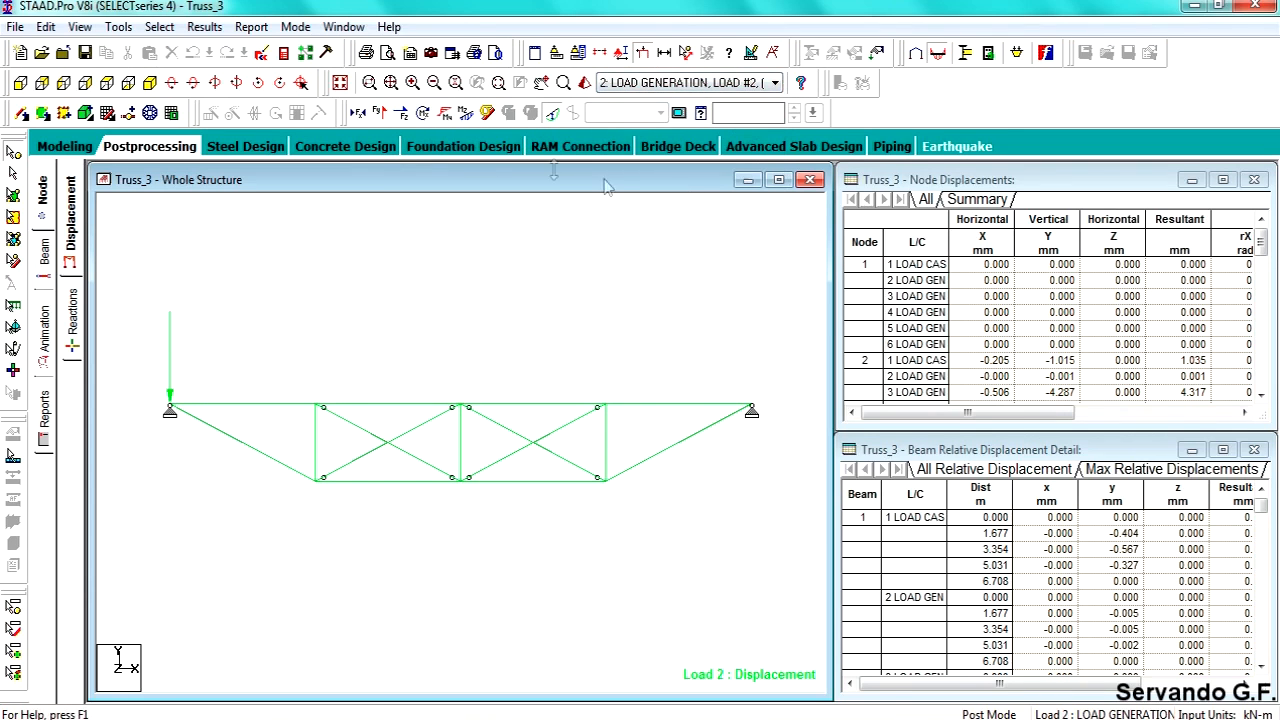
Turn on the bending Y diagram for load case 2 and switch to the beam forces results
{"action": "left_click", "coordinate": [447, 117]}
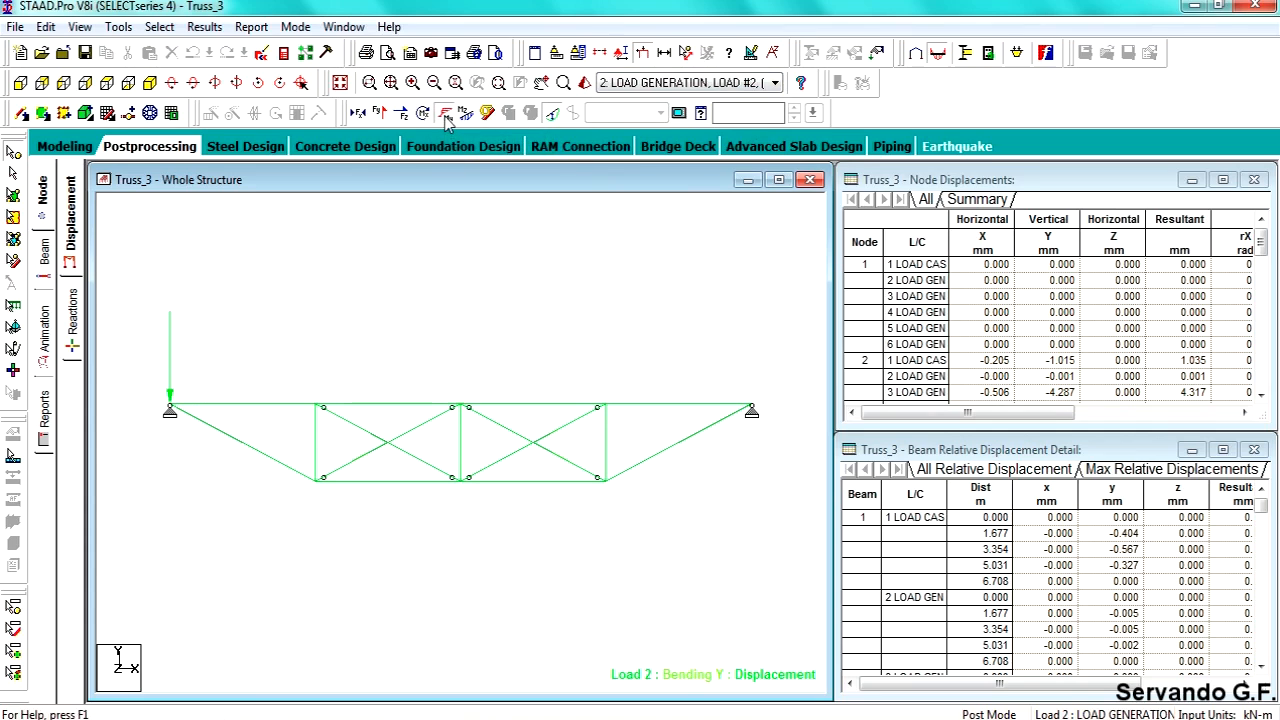
{"action": "left_click", "coordinate": [745, 86]}
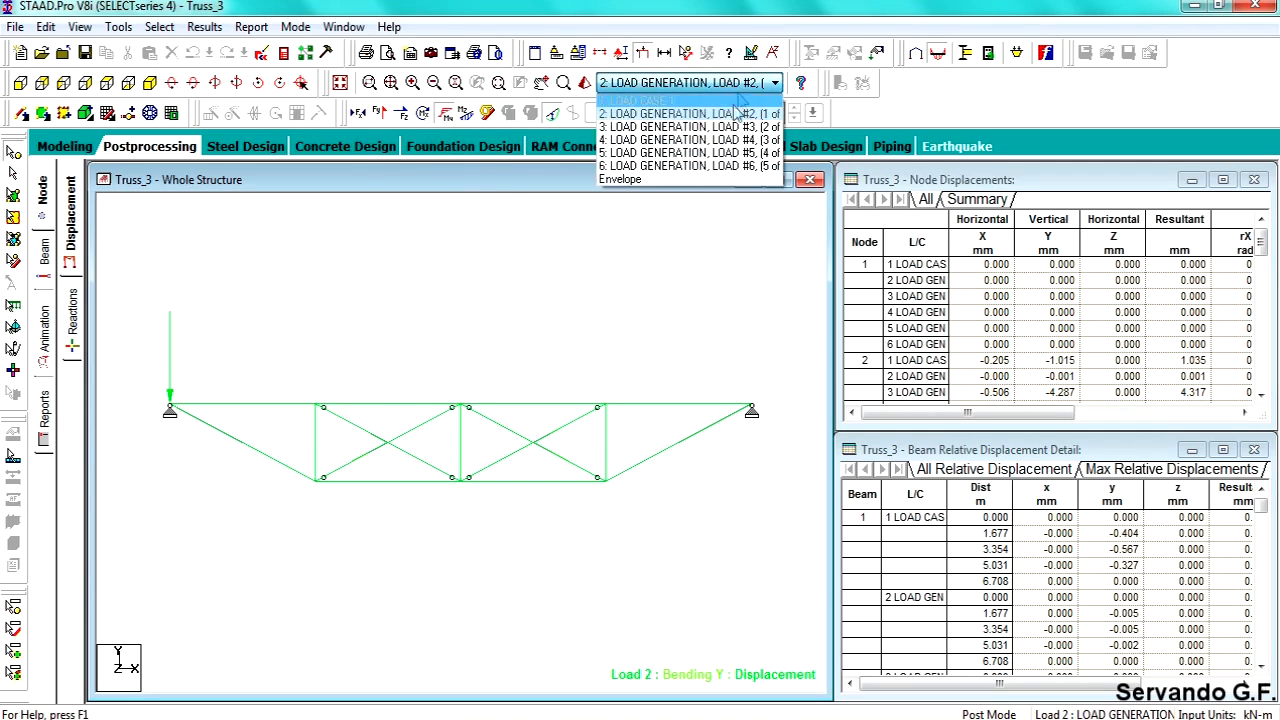
{"action": "left_click", "coordinate": [706, 112]}
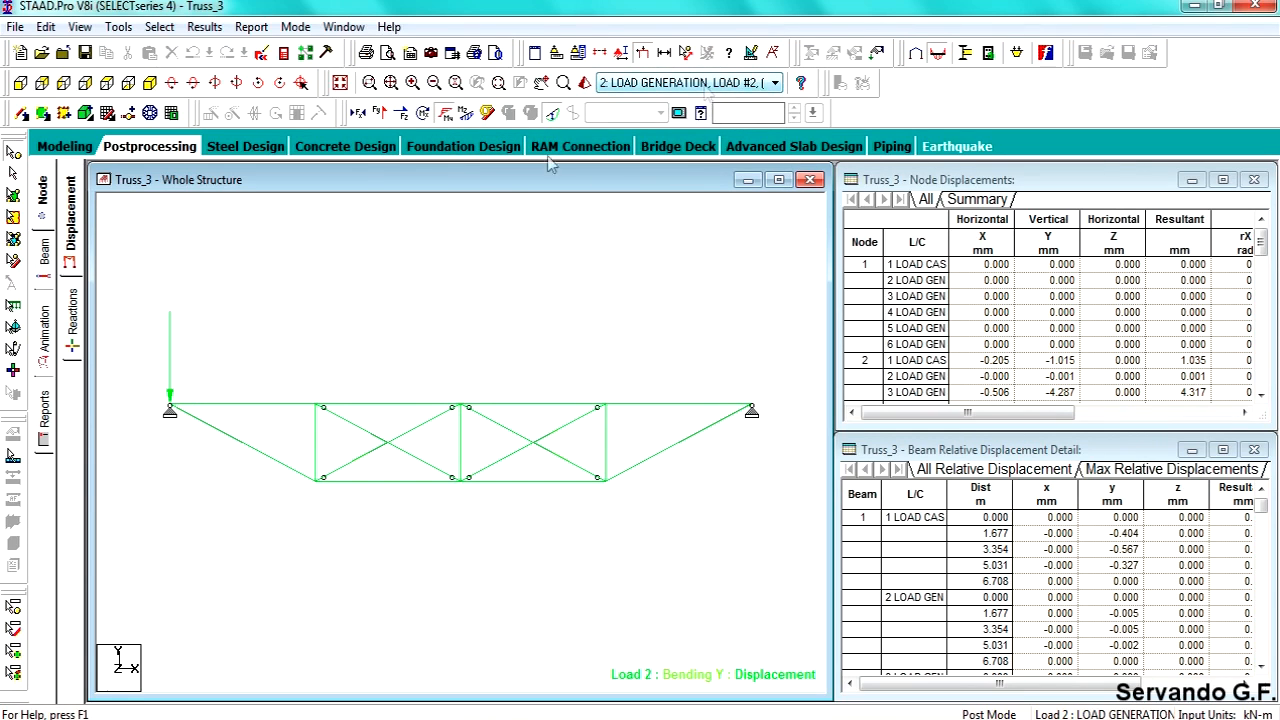
{"action": "left_click", "coordinate": [45, 258]}
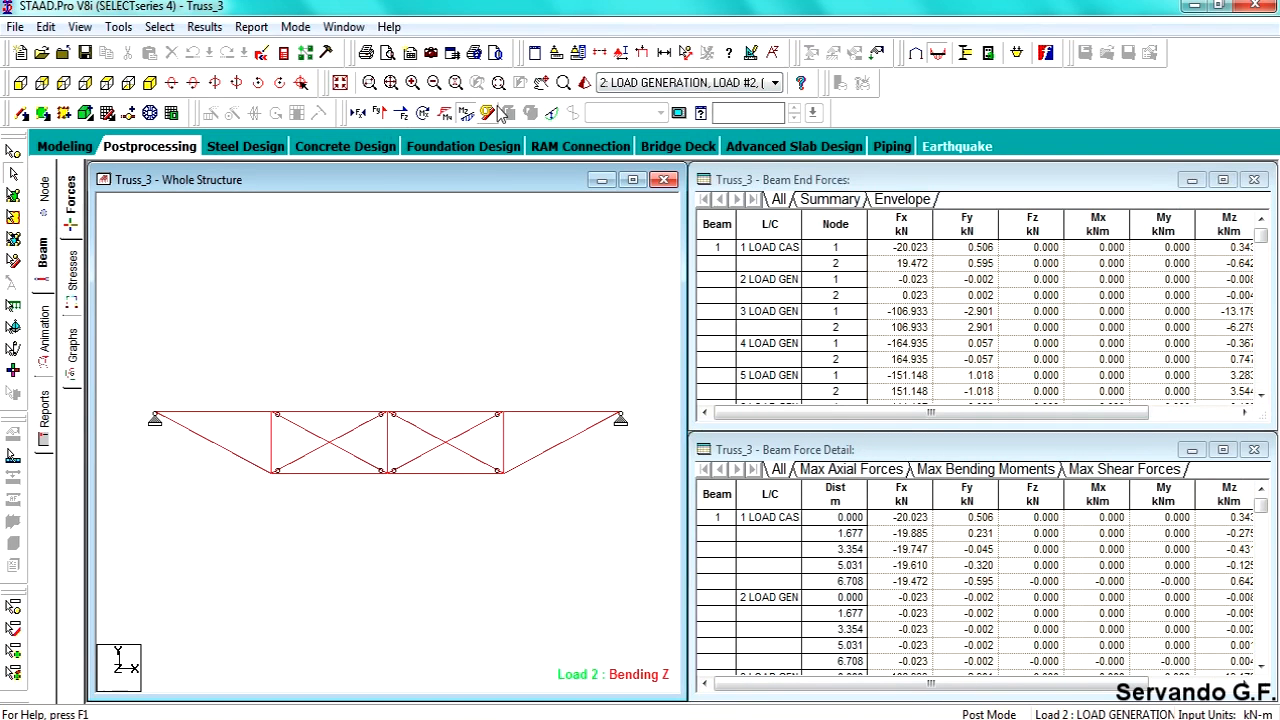
Display the applied loads together with the bending Z diagram and make load case 2 active
{"action": "left_click", "coordinate": [736, 84]}
{"action": "left_click", "coordinate": [717, 118]}
{"action": "scroll", "coordinate": [730, 91], "scroll_direction": "down", "scroll_amount": 1}
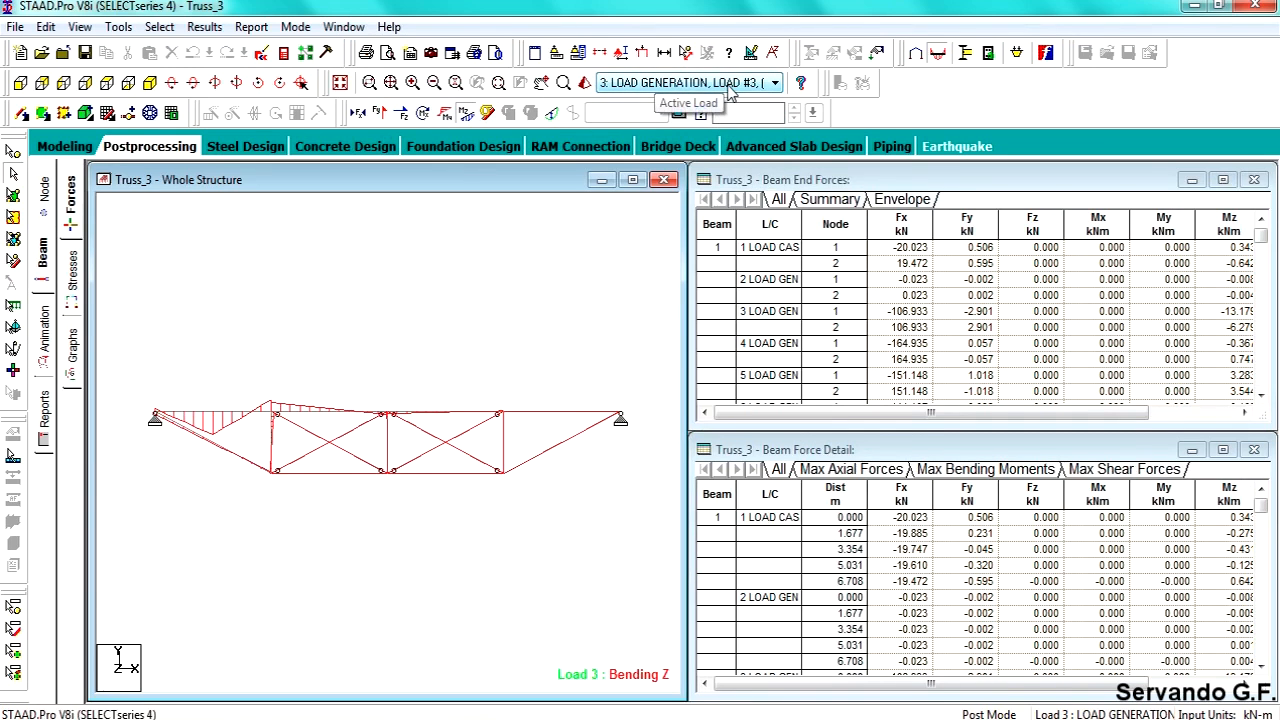
{"action": "scroll", "coordinate": [705, 92], "scroll_direction": "up", "scroll_amount": 2}
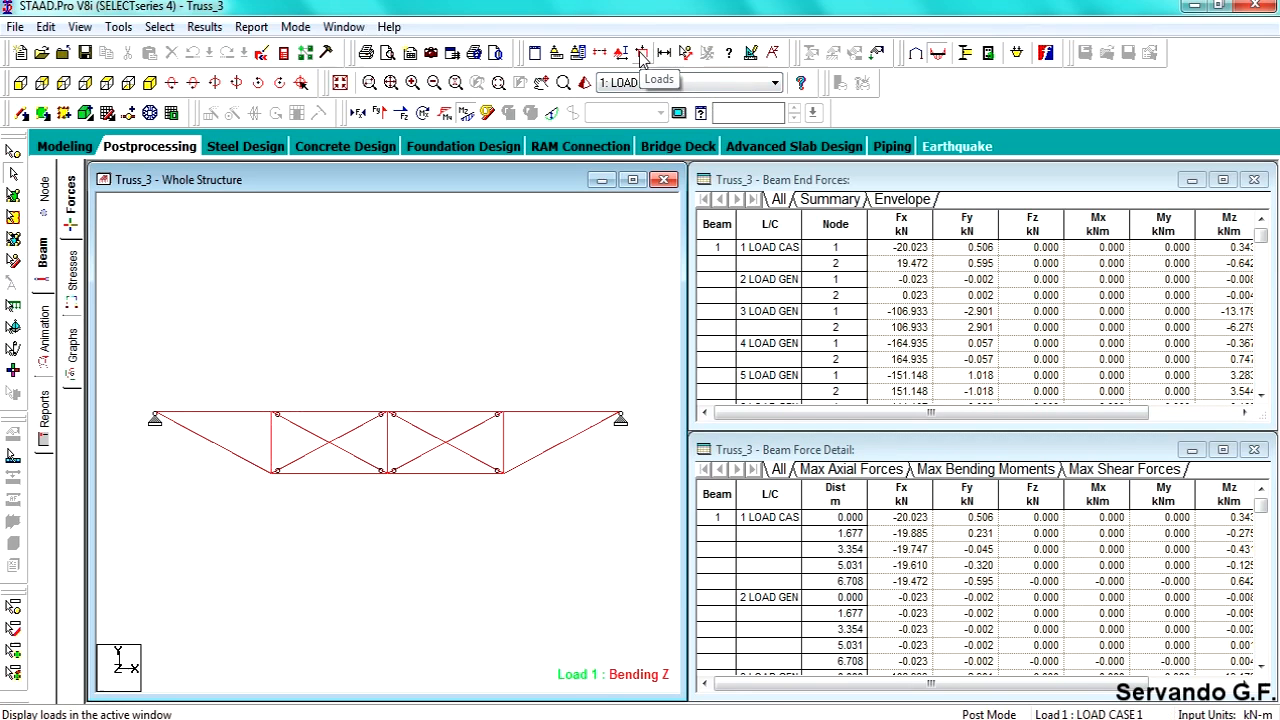
{"action": "left_click", "coordinate": [641, 55]}
{"action": "left_click", "coordinate": [655, 85]}
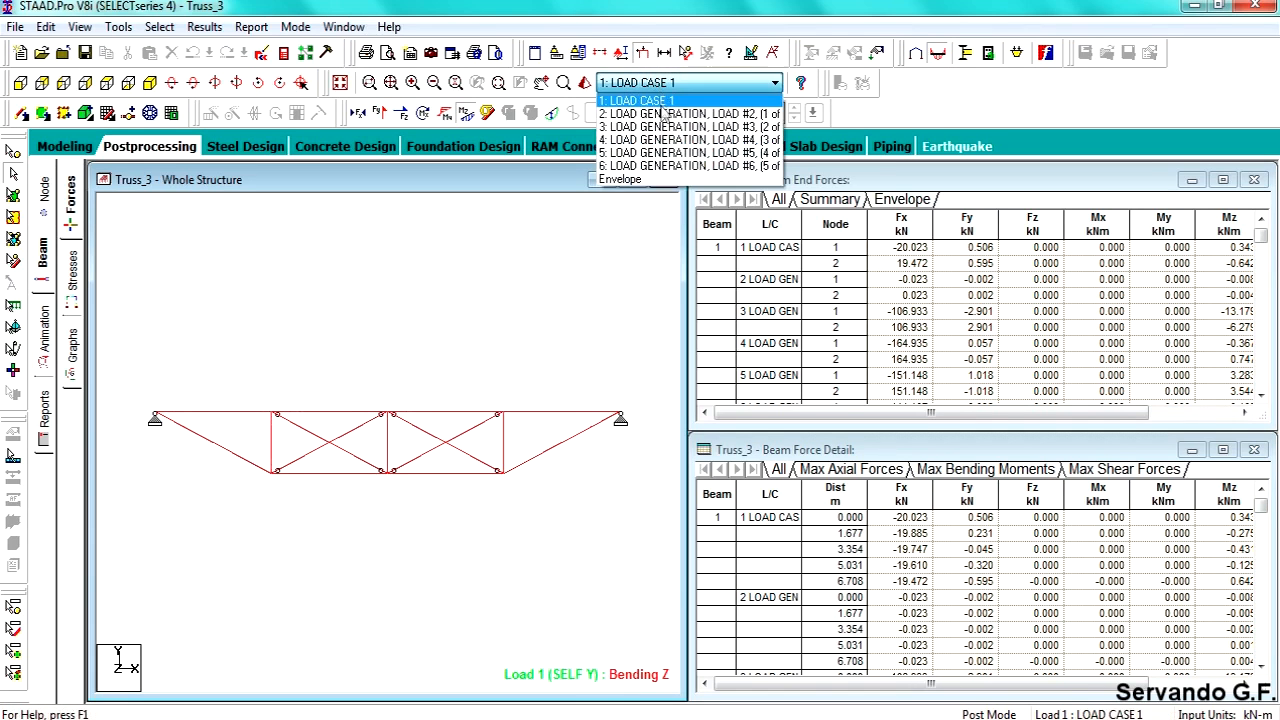
{"action": "left_click", "coordinate": [660, 111]}
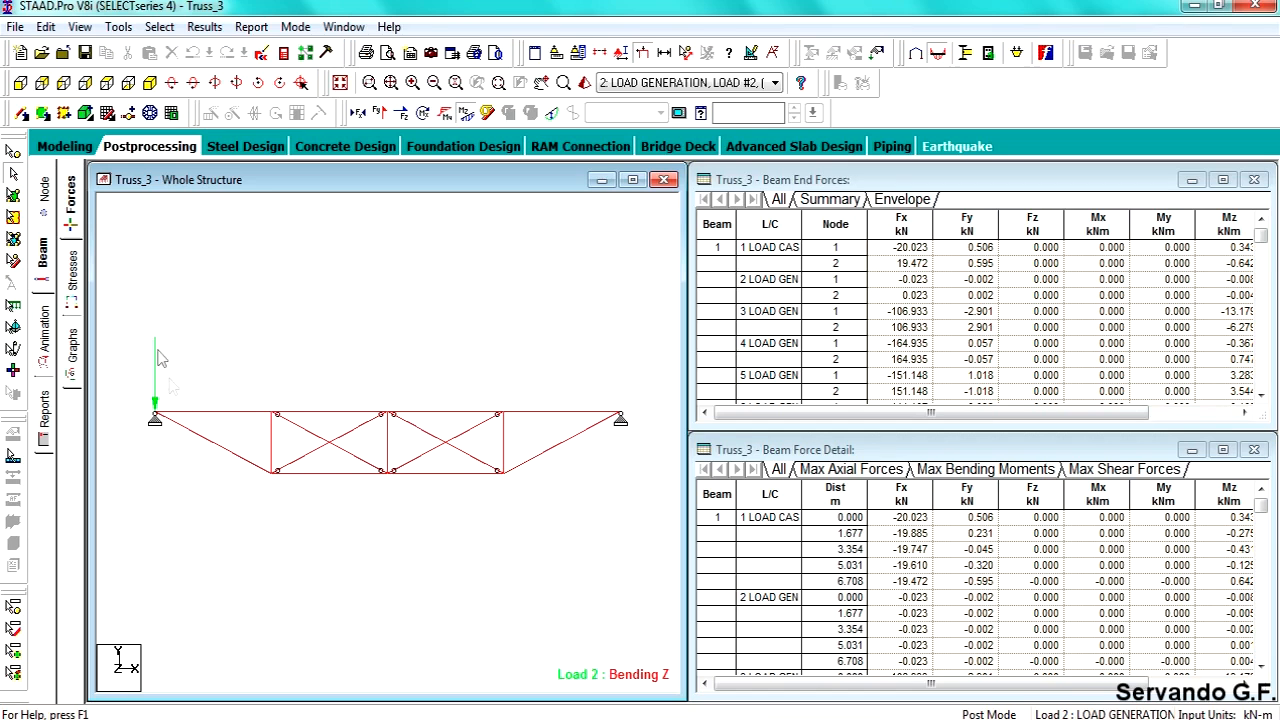
Step through load cases 3 to 6 to examine the bending Z diagram at each moving load position
{"action": "left_click", "coordinate": [775, 83]}
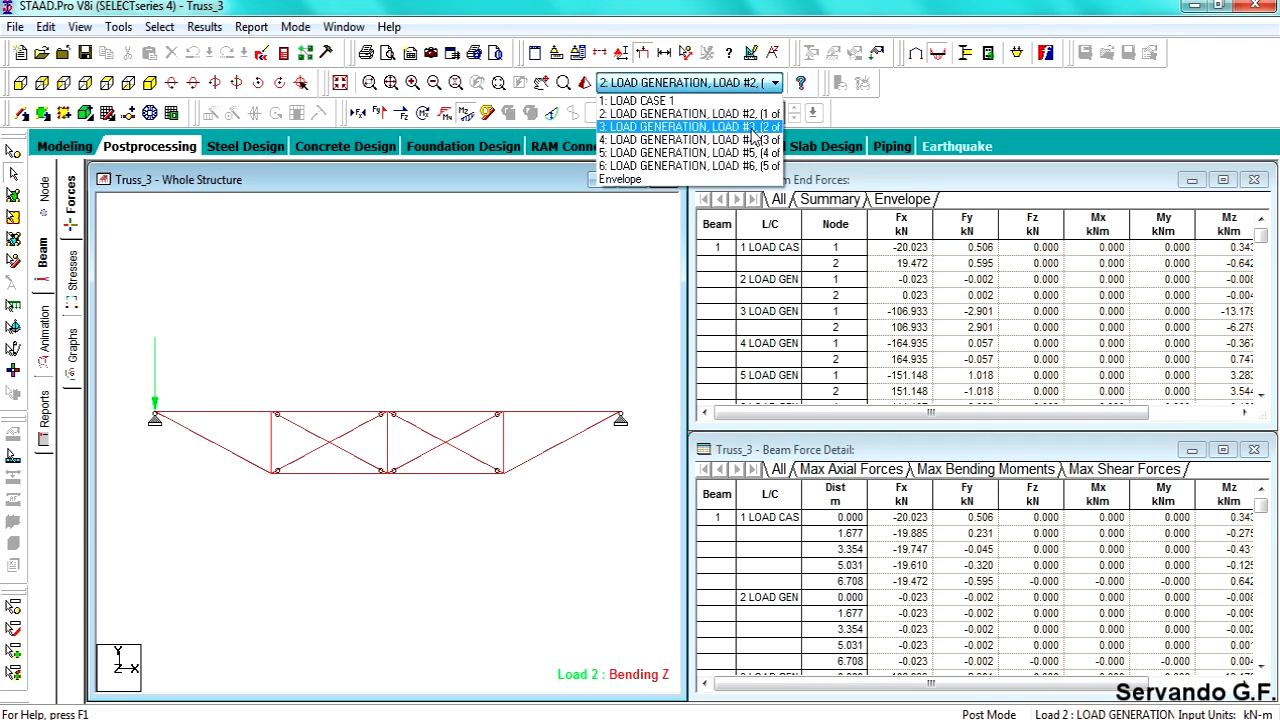
{"action": "left_click", "coordinate": [754, 127]}
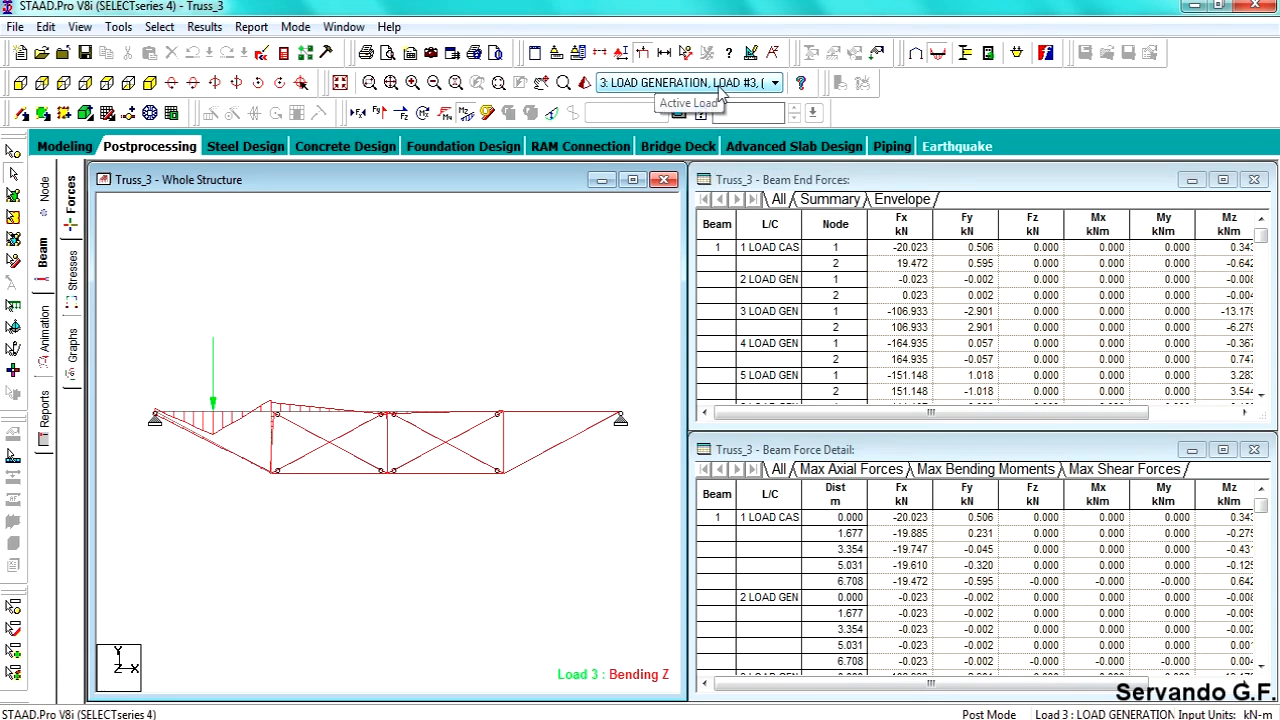
{"action": "scroll", "coordinate": [720, 90], "scroll_direction": "down", "scroll_amount": 1}
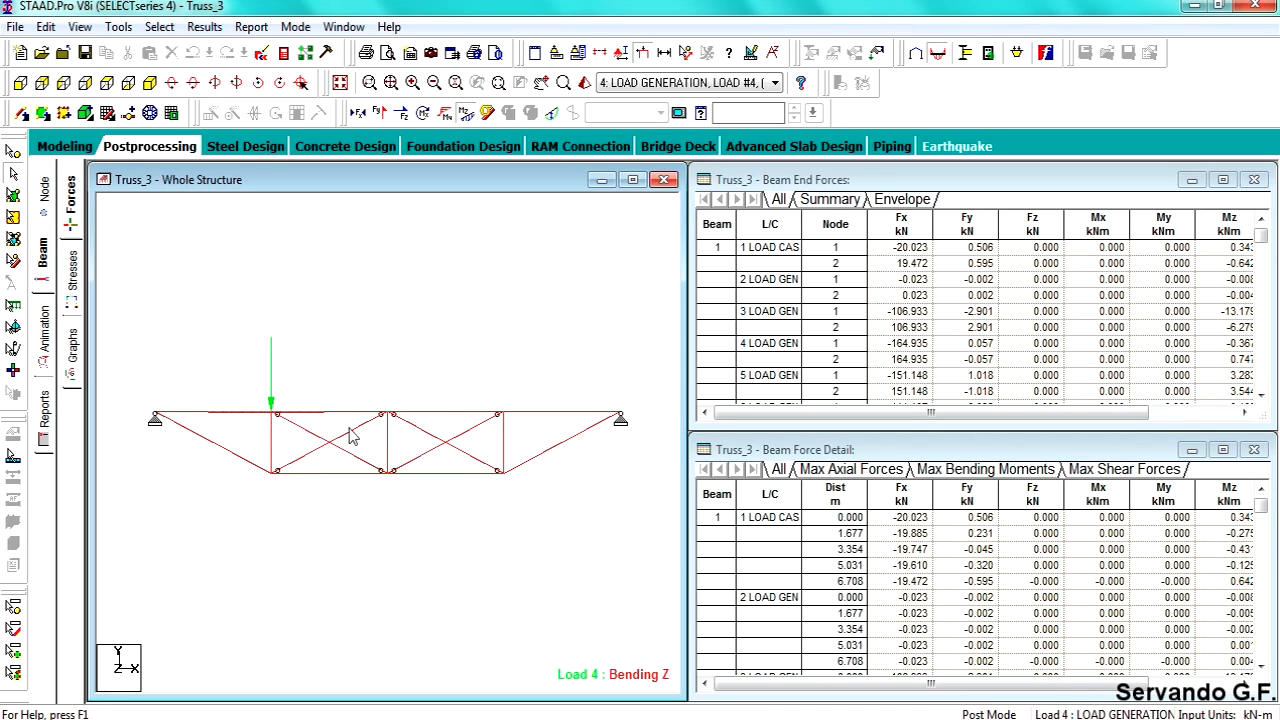
{"action": "left_click", "coordinate": [688, 84]}
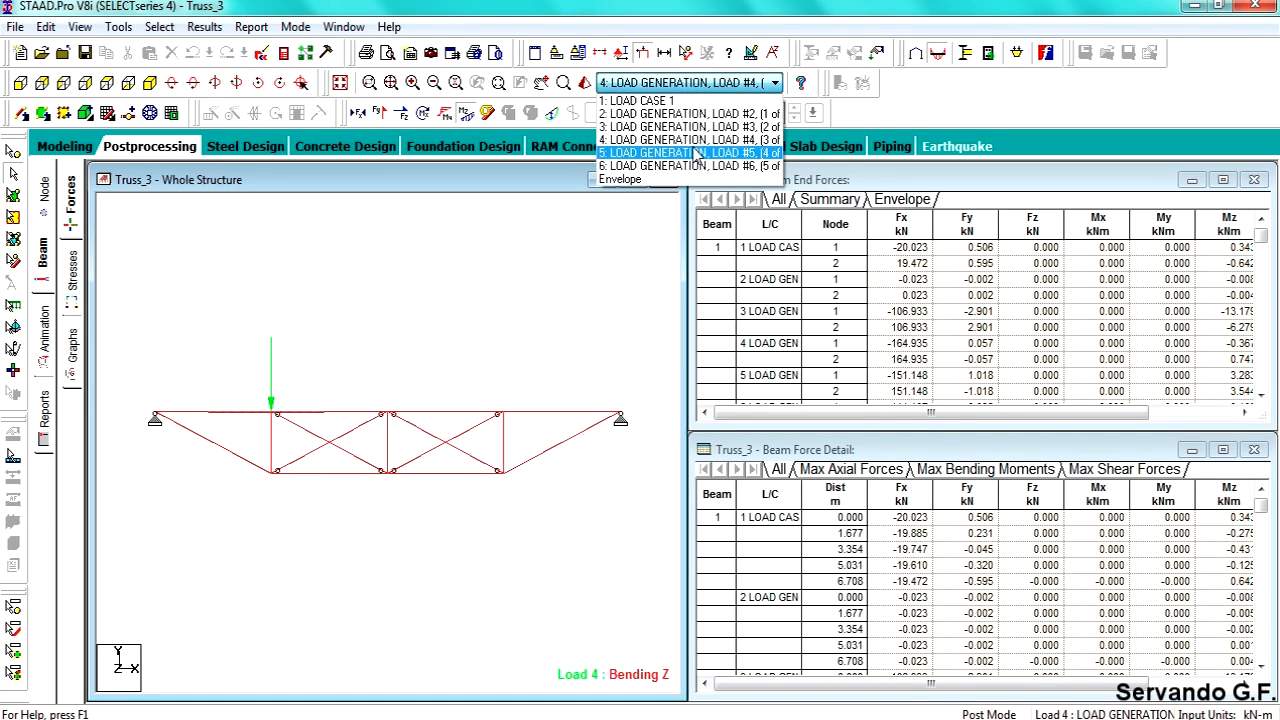
{"action": "left_click", "coordinate": [690, 153]}
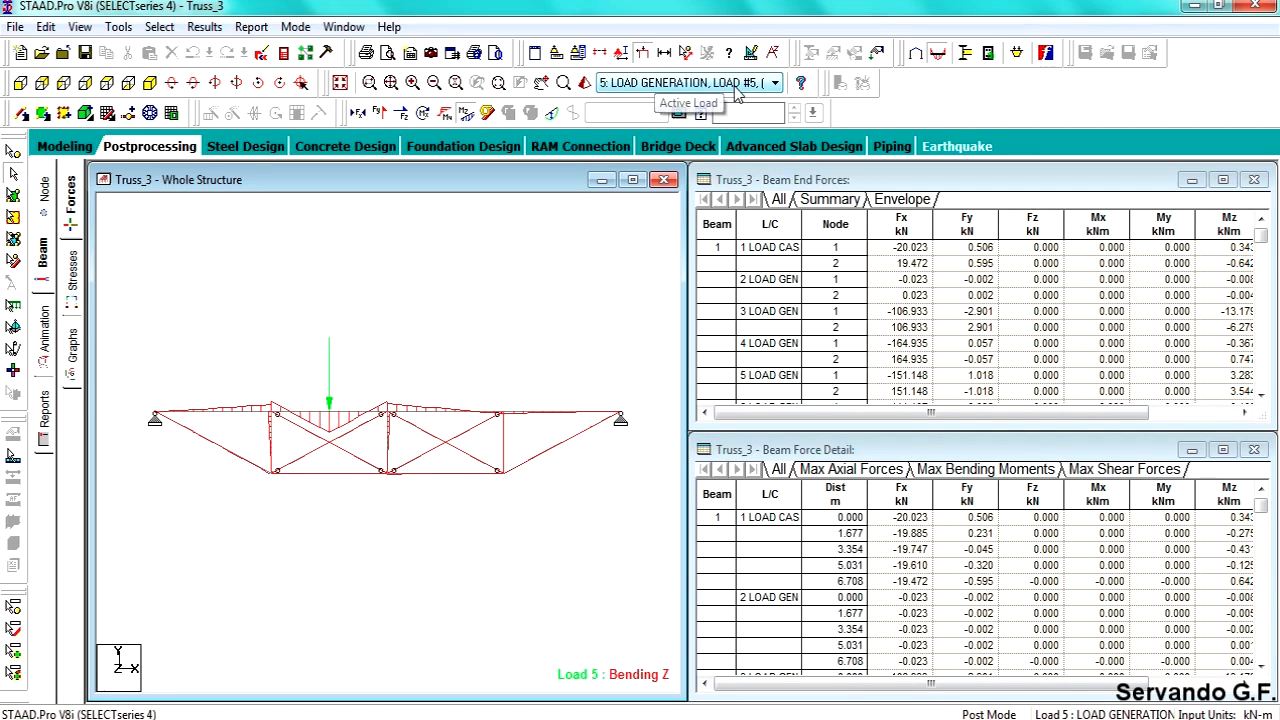
{"action": "scroll", "coordinate": [737, 93], "scroll_direction": "down", "scroll_amount": 1}
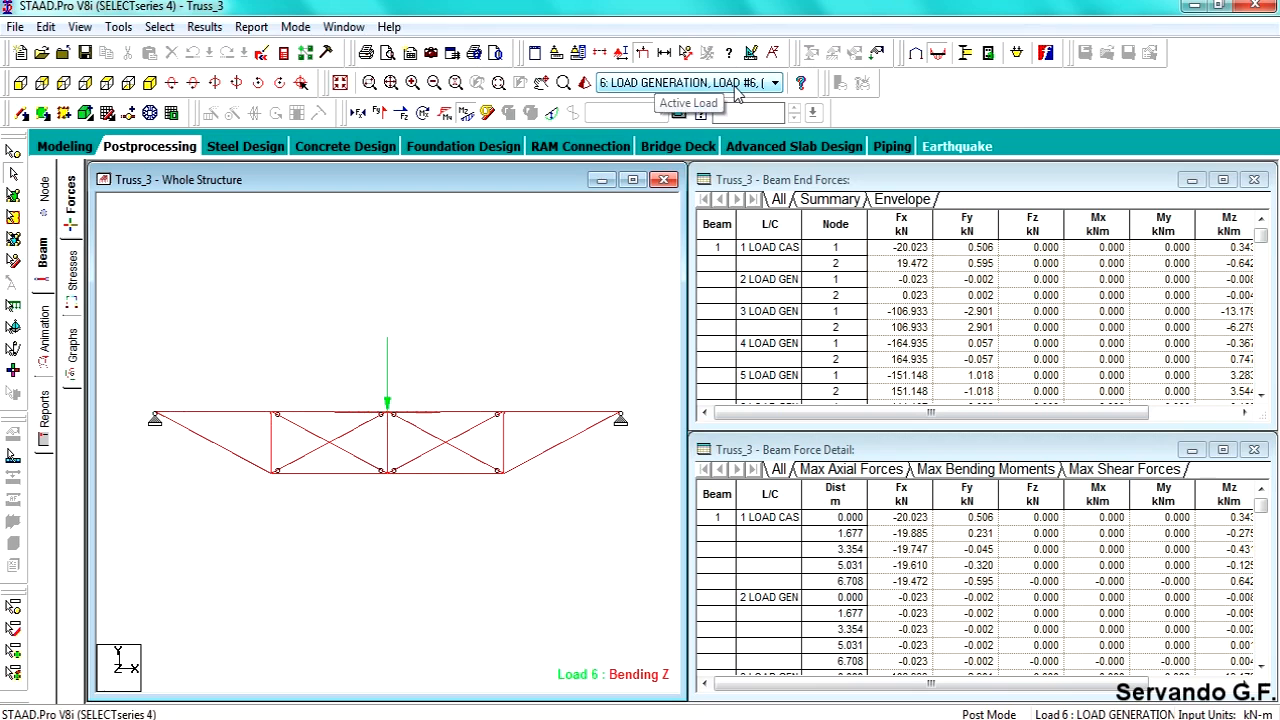
Replace the bending Z diagram with the shear Y diagram and view it for load case 5
{"action": "left_click", "coordinate": [383, 118]}
{"action": "left_click", "coordinate": [607, 84]}
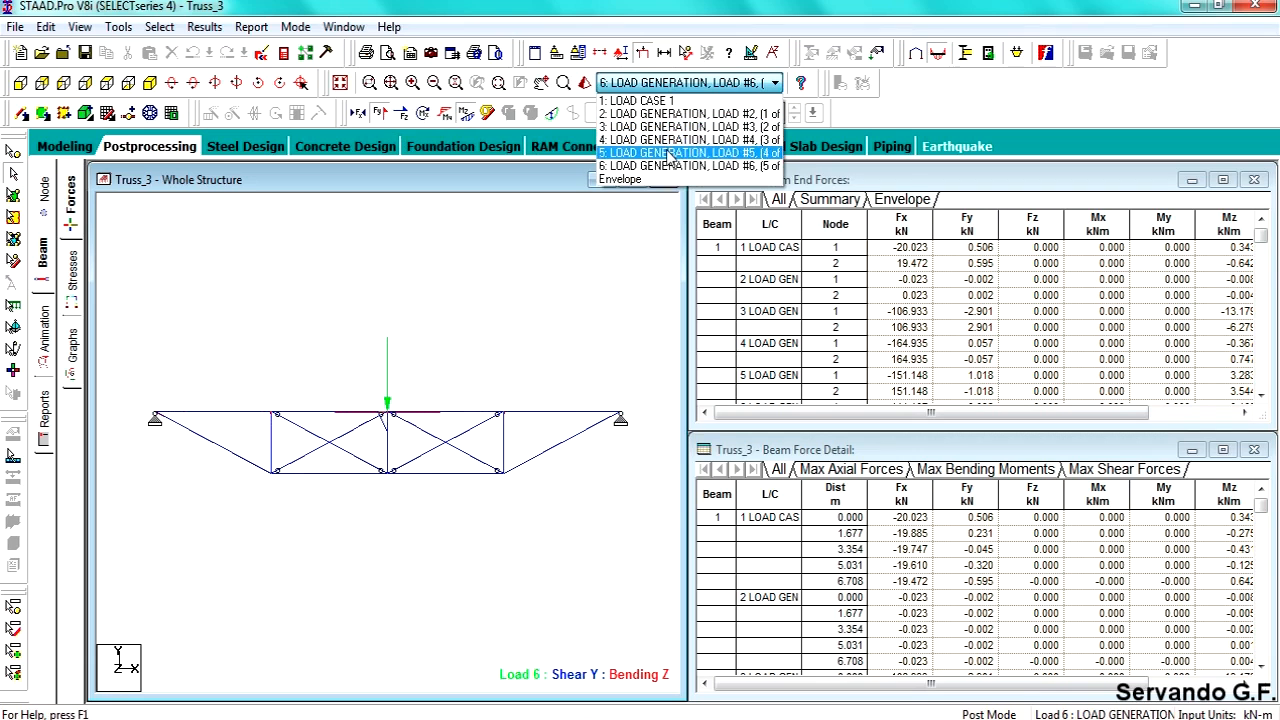
{"action": "left_click", "coordinate": [668, 152]}
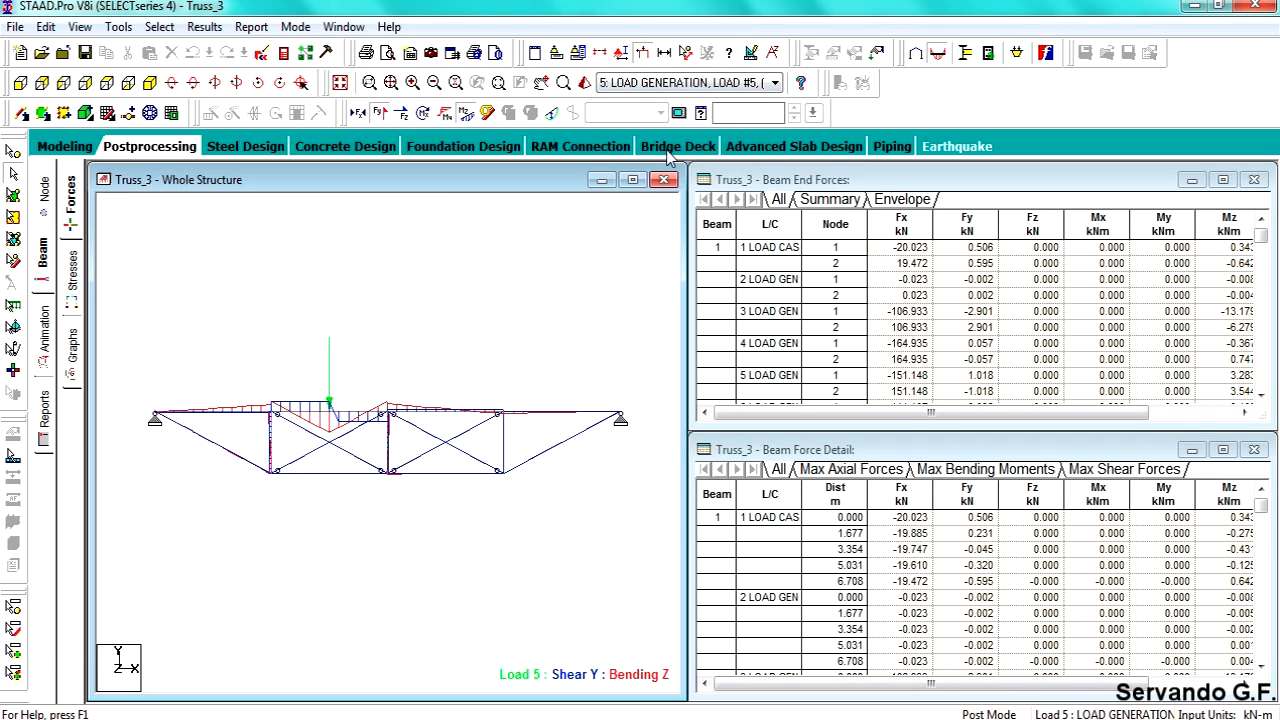
{"action": "left_click", "coordinate": [465, 113]}
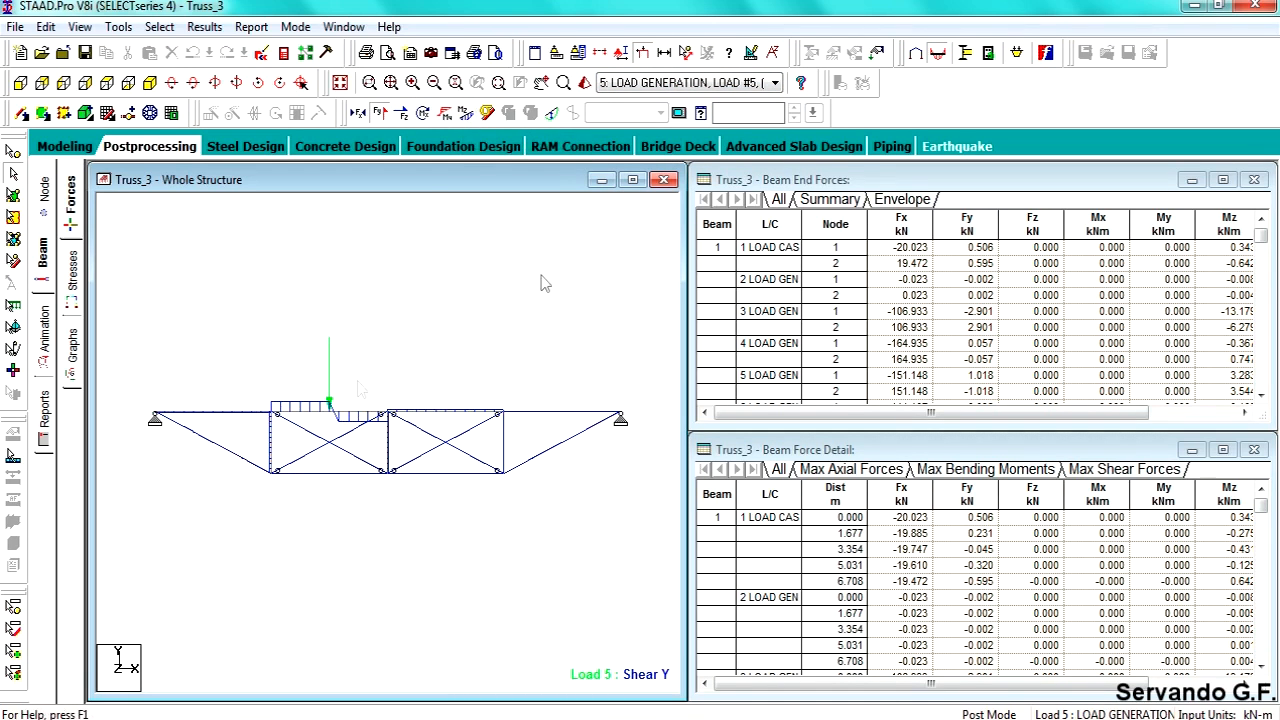
Replace the shear Y diagram with shear Z and view it for load cases 3 and 4
{"action": "left_click", "coordinate": [745, 86]}
{"action": "left_click", "coordinate": [745, 128]}
{"action": "left_click", "coordinate": [379, 115]}
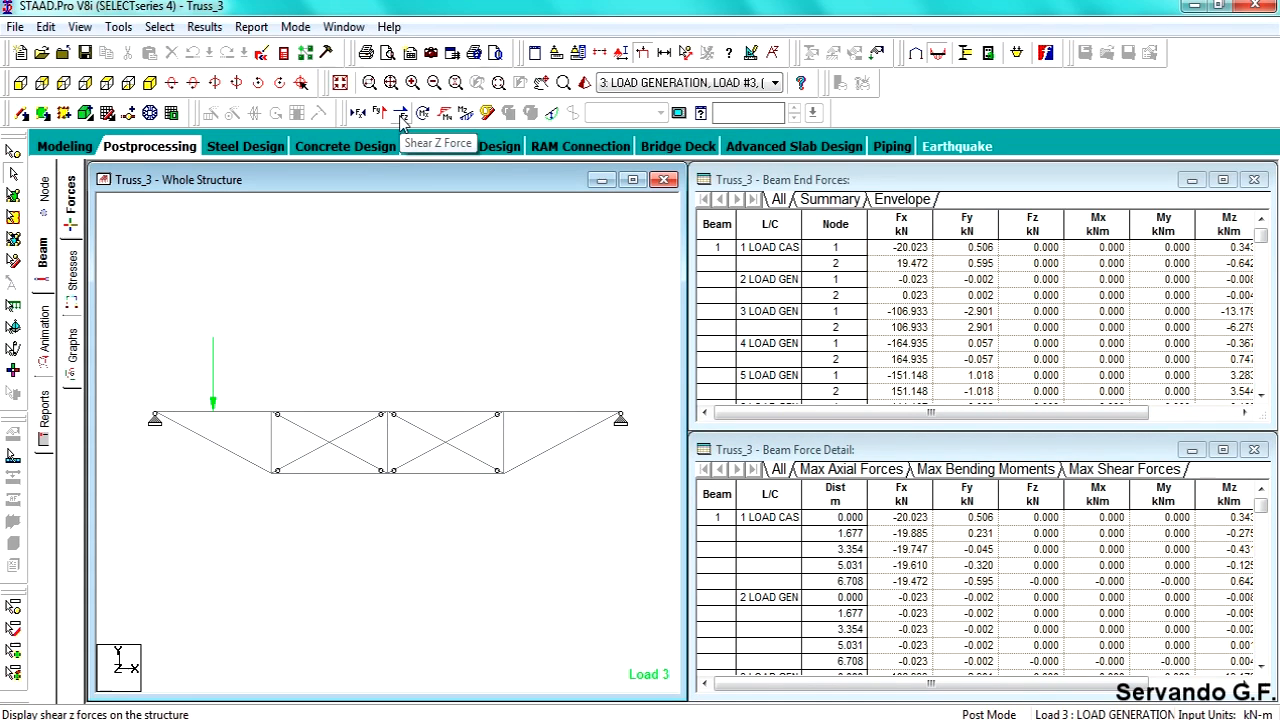
{"action": "left_click", "coordinate": [403, 118]}
{"action": "left_click", "coordinate": [655, 84]}
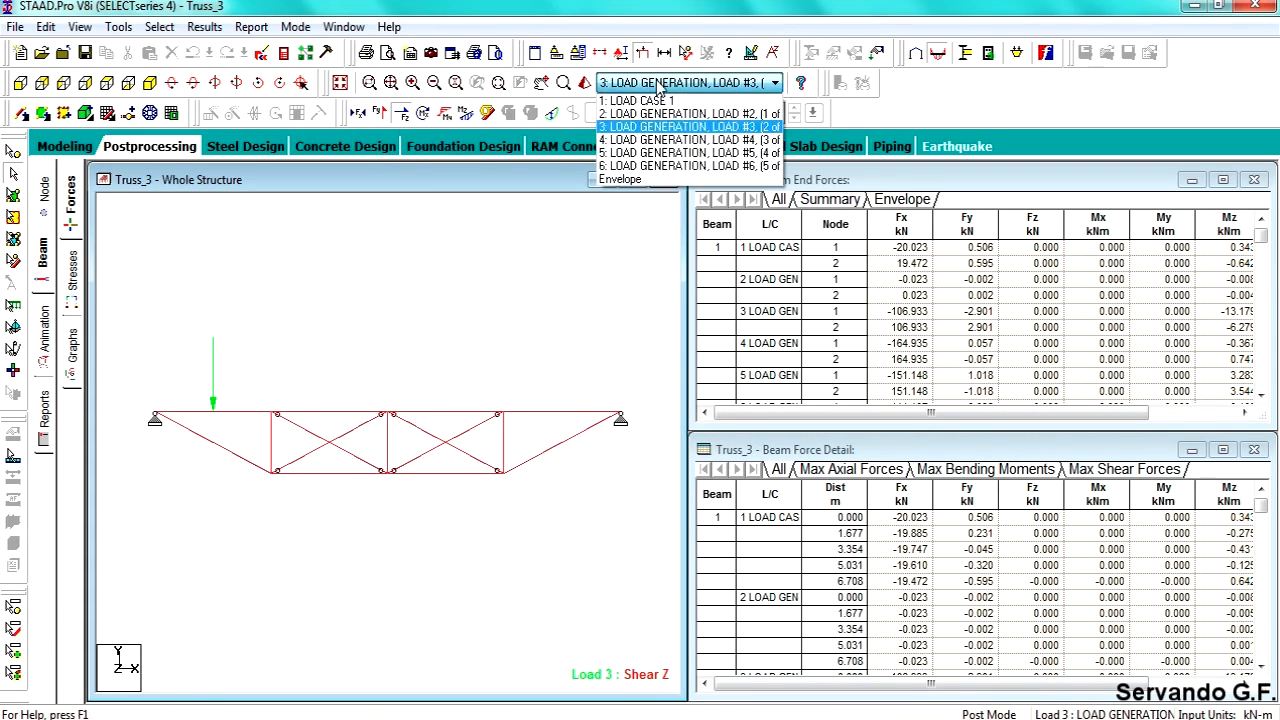
{"action": "left_click", "coordinate": [660, 141]}
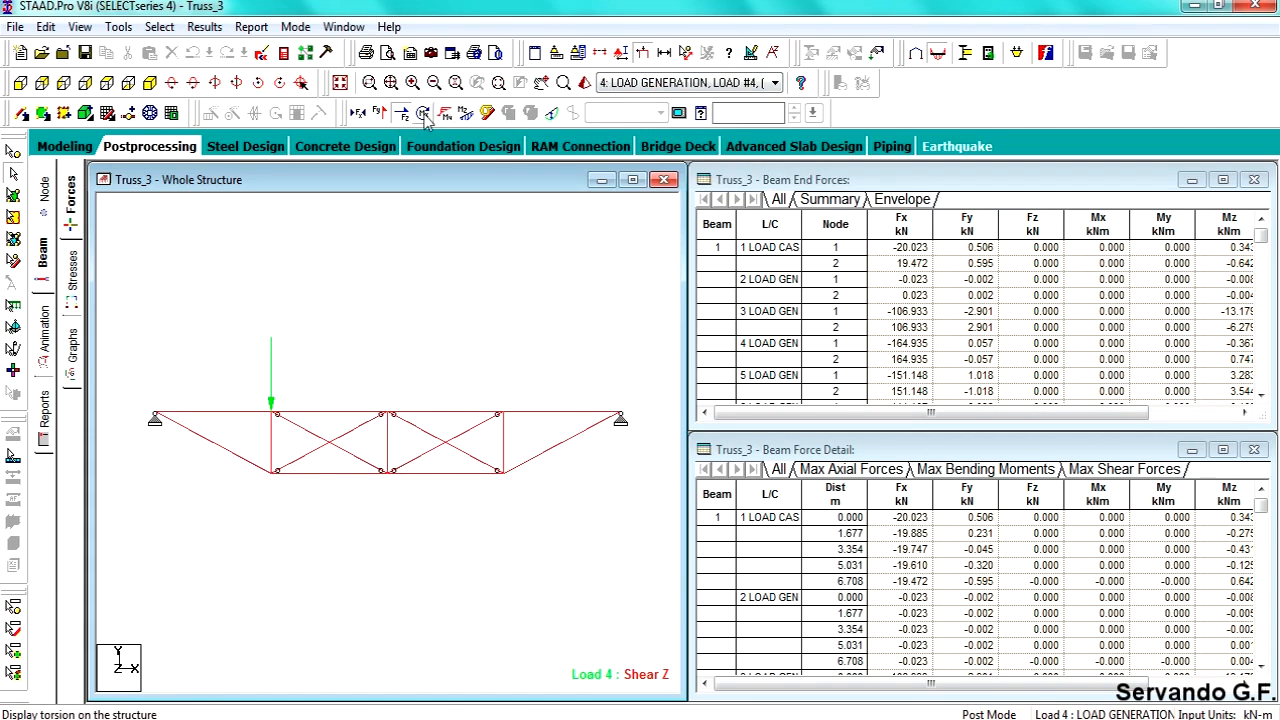
Show the axial force diagram instead of shear Z and set the axial result scale to 500 kN per m
{"action": "left_click", "coordinate": [359, 114]}
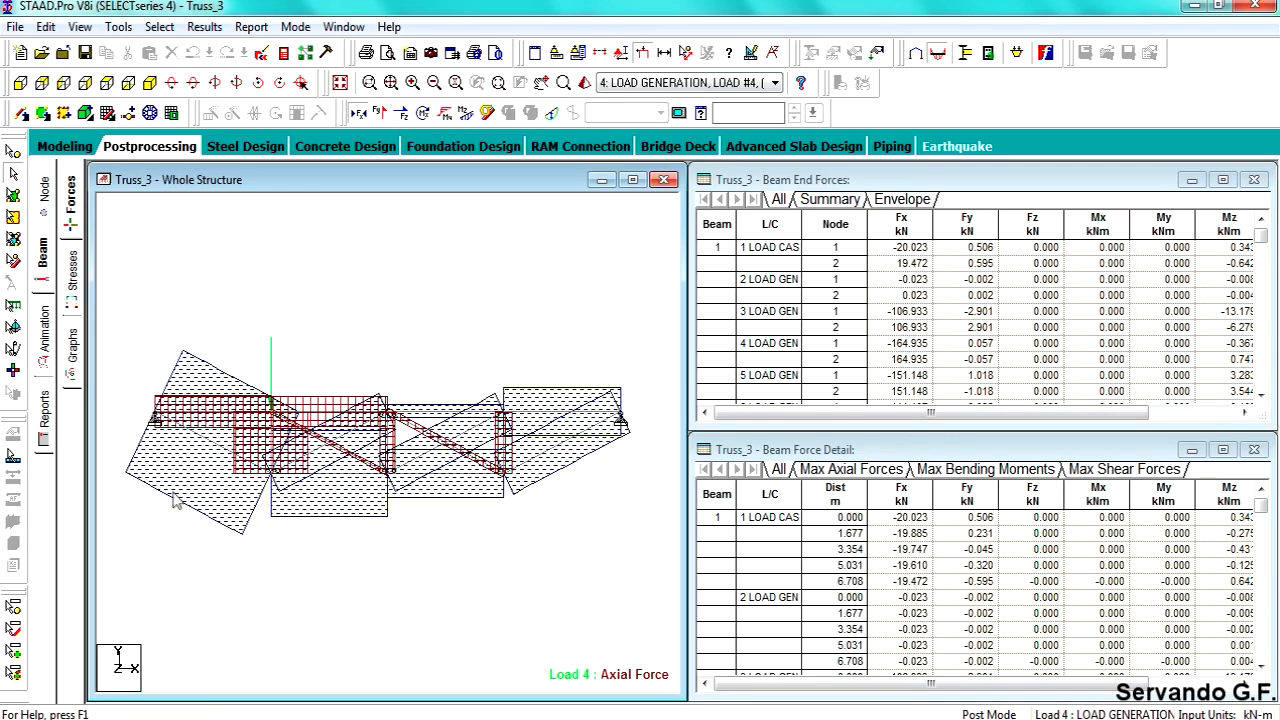
{"action": "left_click", "coordinate": [621, 57]}
{"action": "left_click", "coordinate": [690, 106]}
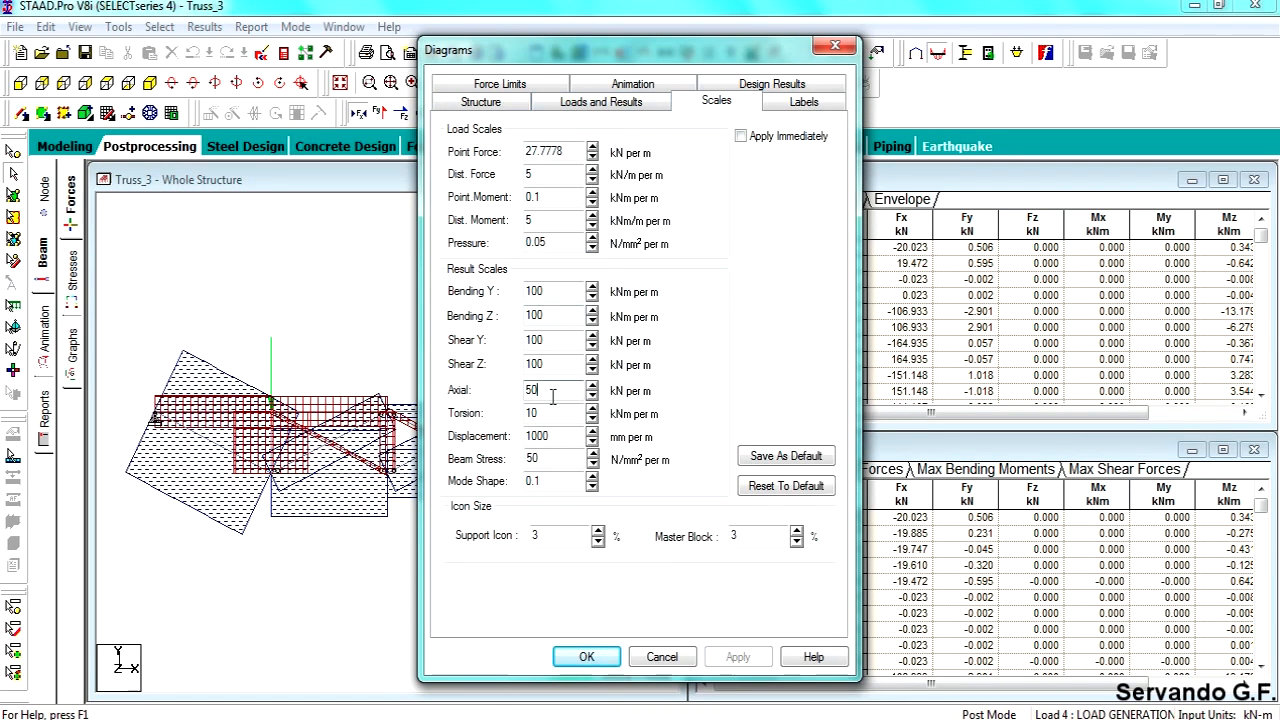
{"action": "left_click", "coordinate": [738, 657]}
{"action": "left_click", "coordinate": [587, 657]}
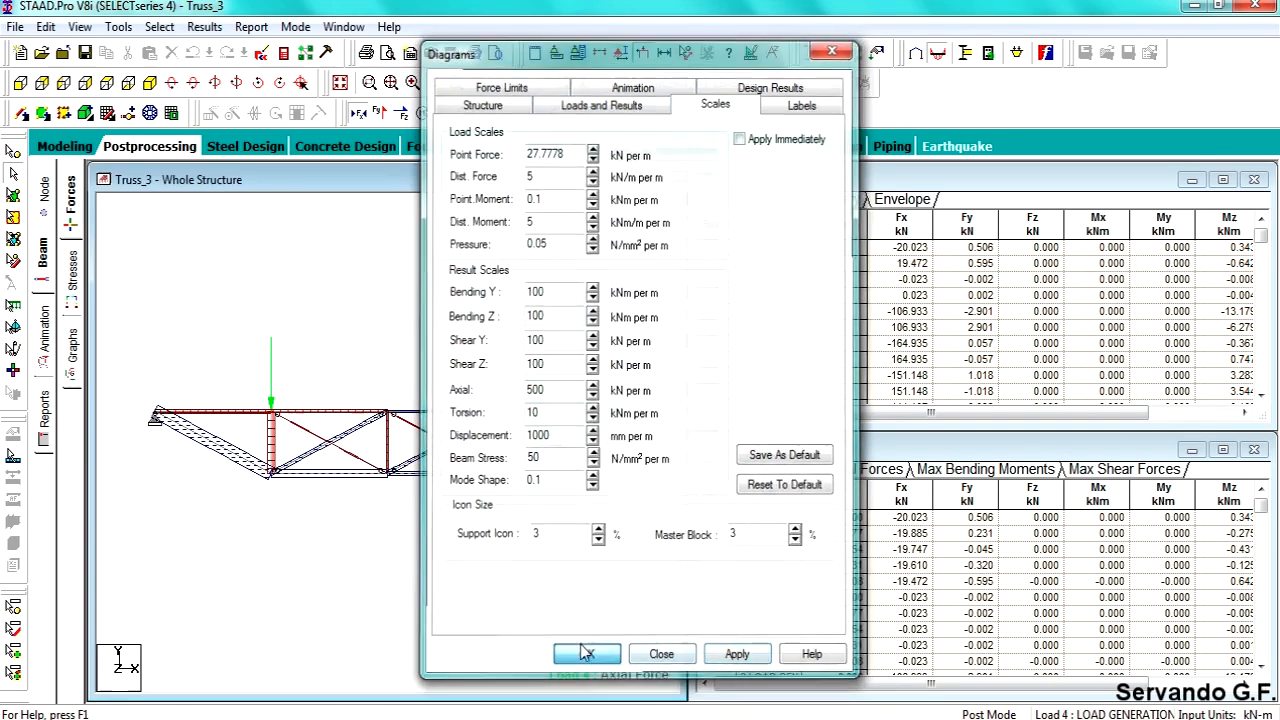
Maximize the whole structure view and examine the axial force diagrams for load case 5 and load case 1
{"action": "left_click", "coordinate": [632, 179]}
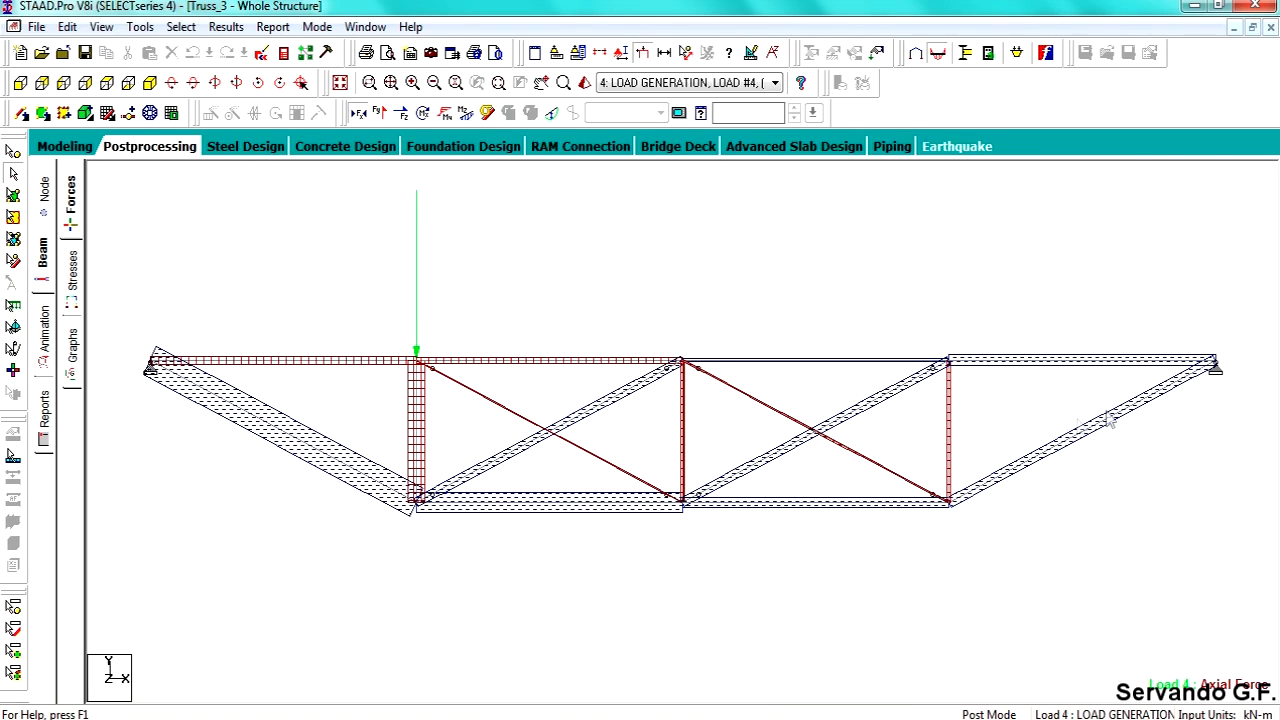
{"action": "left_click", "coordinate": [700, 84]}
{"action": "left_click", "coordinate": [706, 157]}
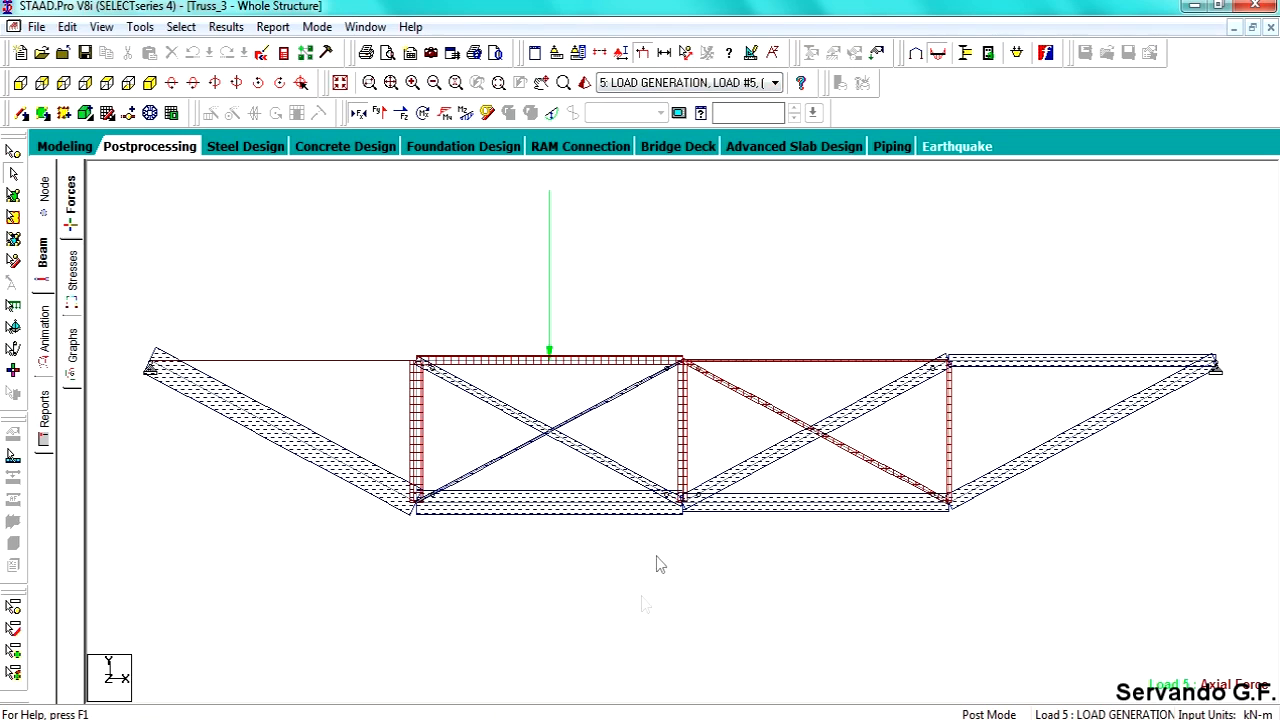
{"action": "left_click", "coordinate": [714, 83]}
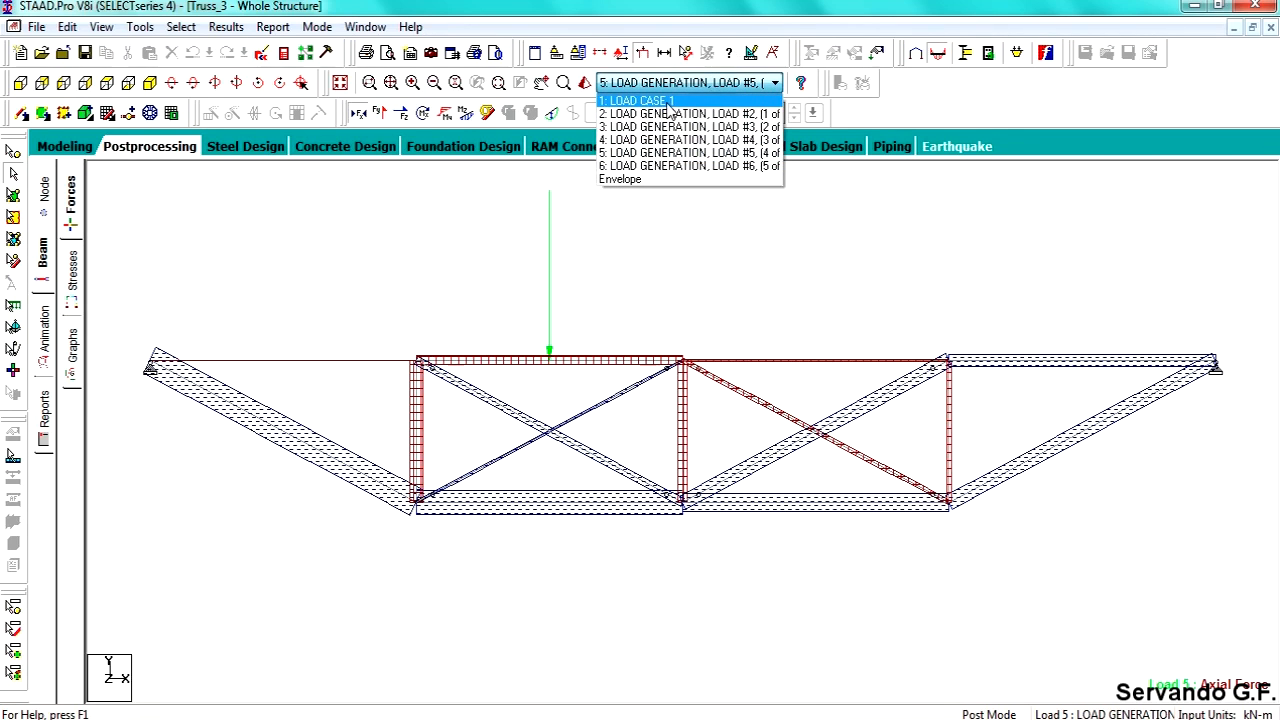
{"action": "left_click", "coordinate": [668, 102]}
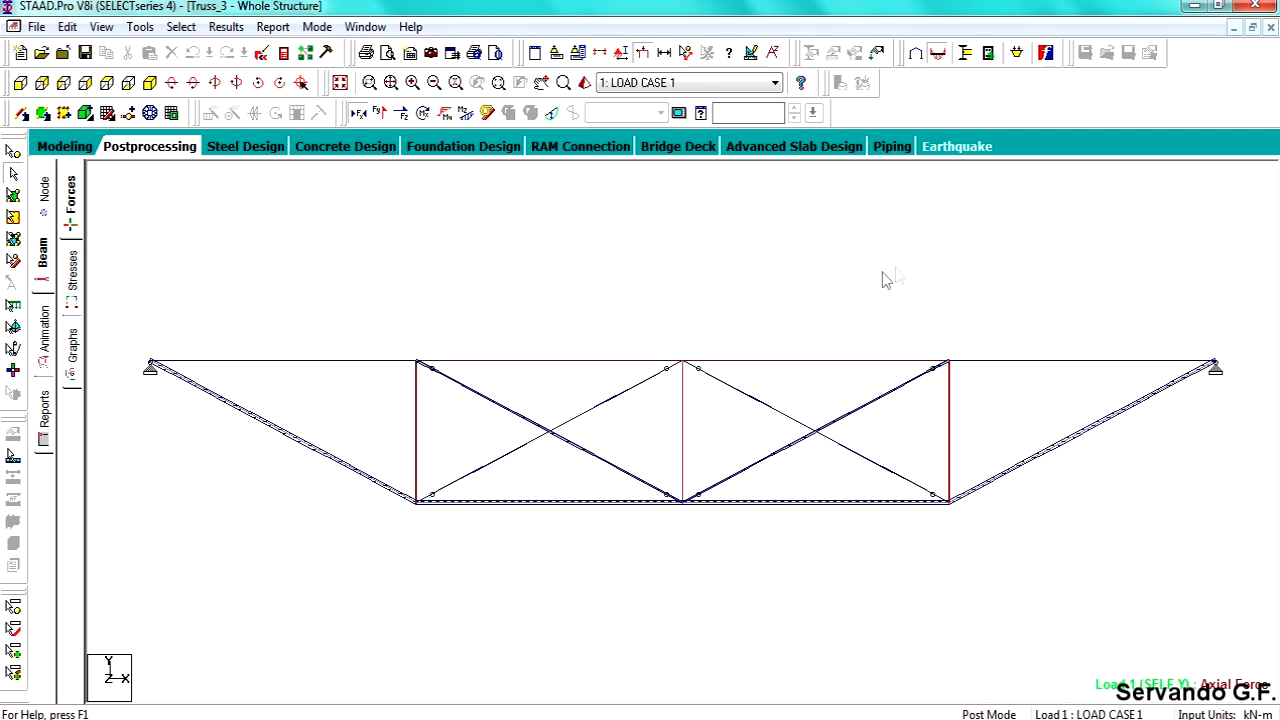
Restore the beam forces layout with its result tables and enlarge the truss in the whole structure view
{"action": "left_click", "coordinate": [45, 255]}
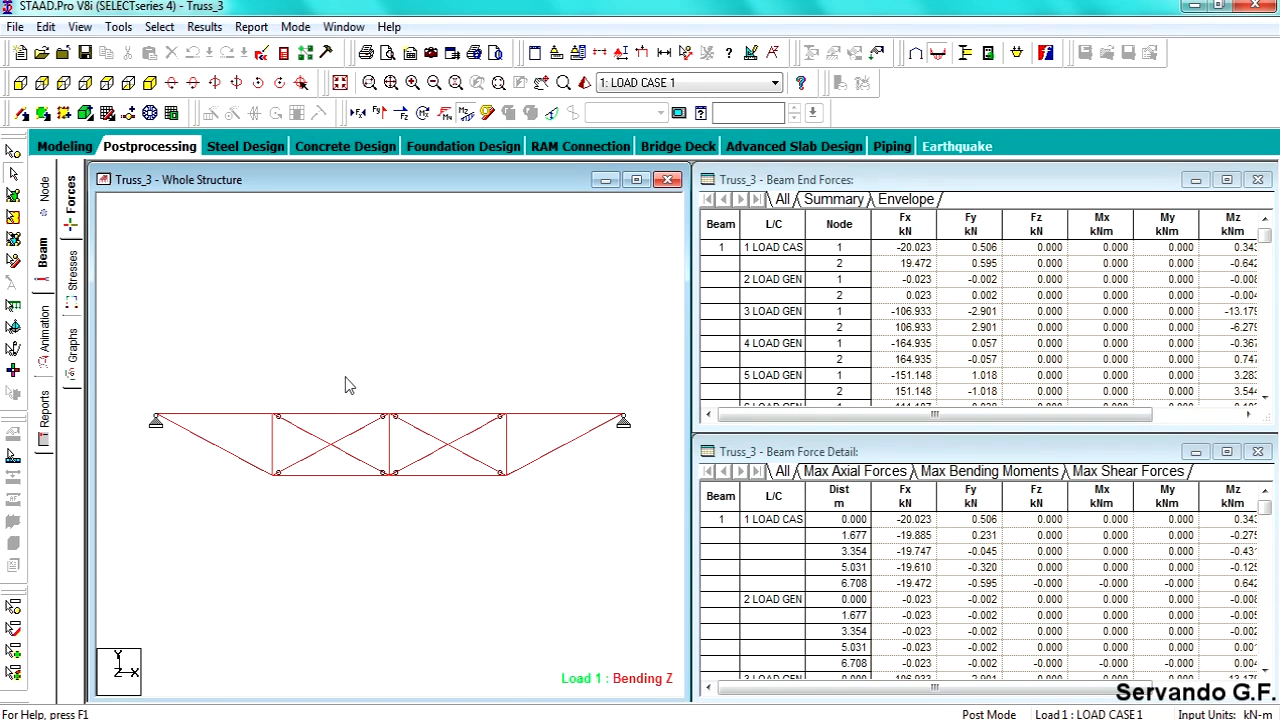
{"action": "scroll", "coordinate": [348, 377], "scroll_direction": "up", "scroll_amount": 1}
{"action": "scroll", "coordinate": [352, 386], "scroll_direction": "up", "scroll_amount": 1}
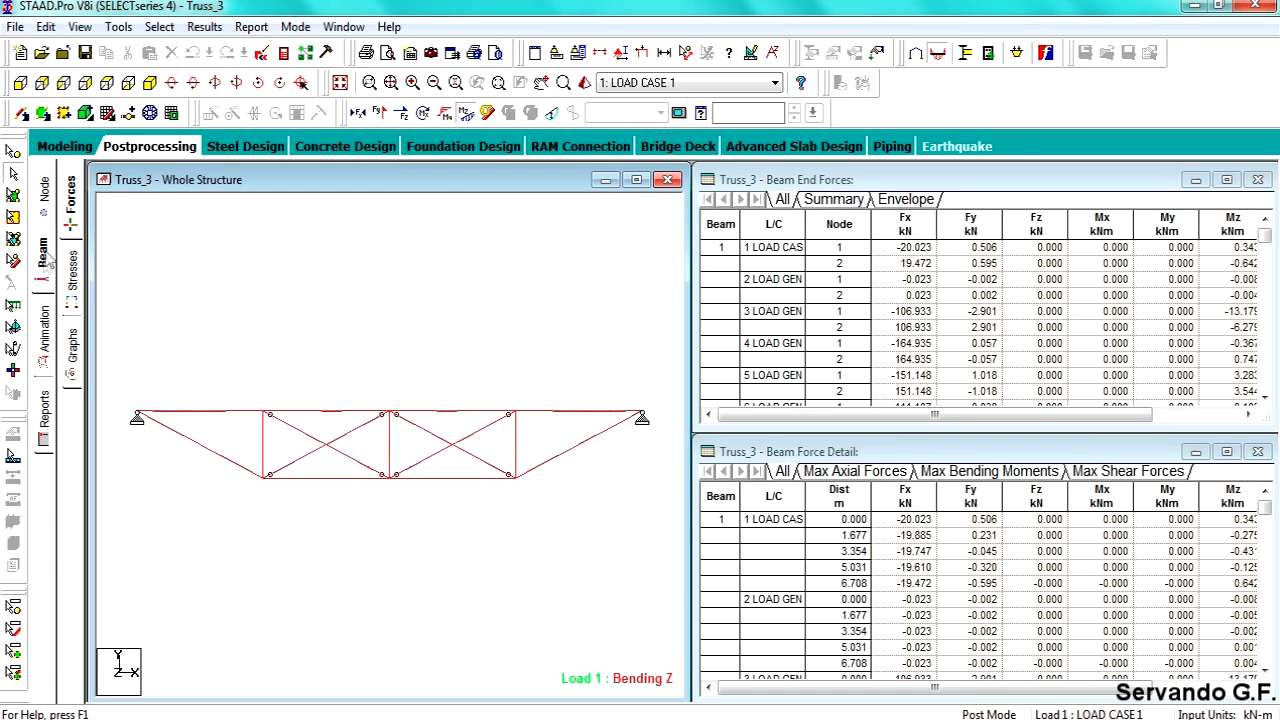
Show the beam end forces summary in a widened table with a wider load case column, and activate load case 3
{"action": "left_click", "coordinate": [832, 200]}
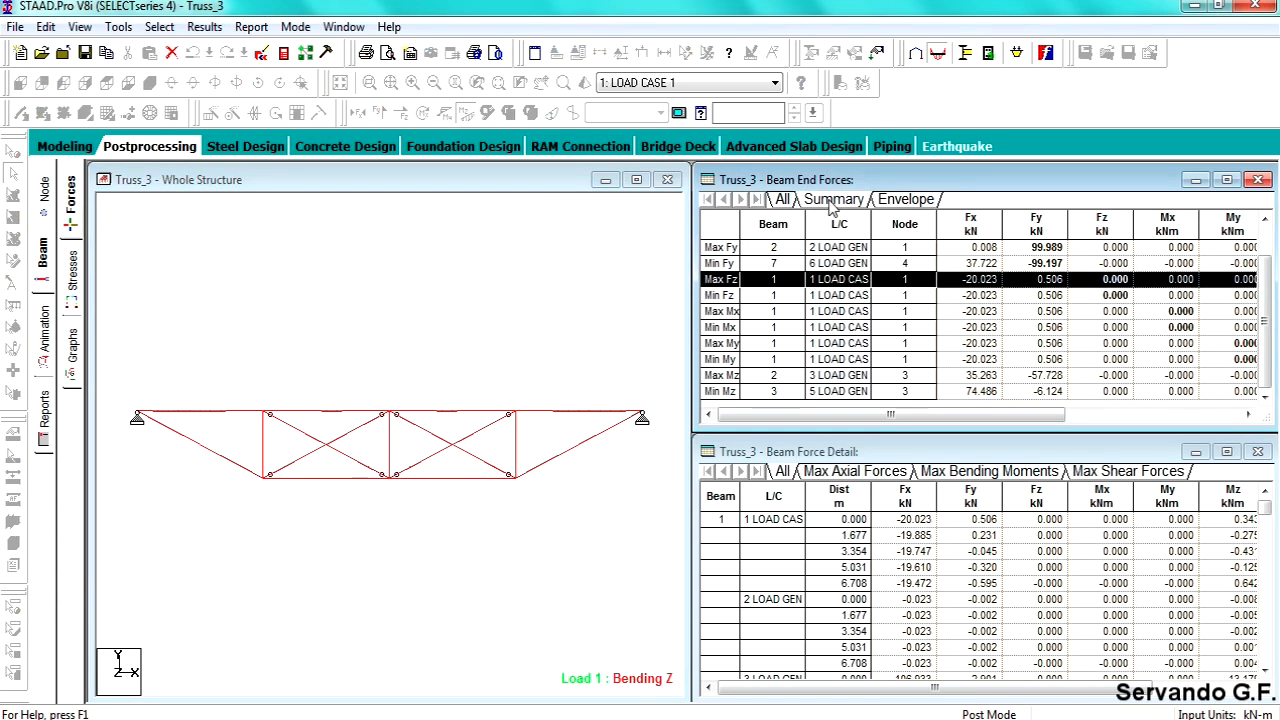
{"action": "left_click_drag", "start_coordinate": [699, 286], "coordinate": [545, 285]}
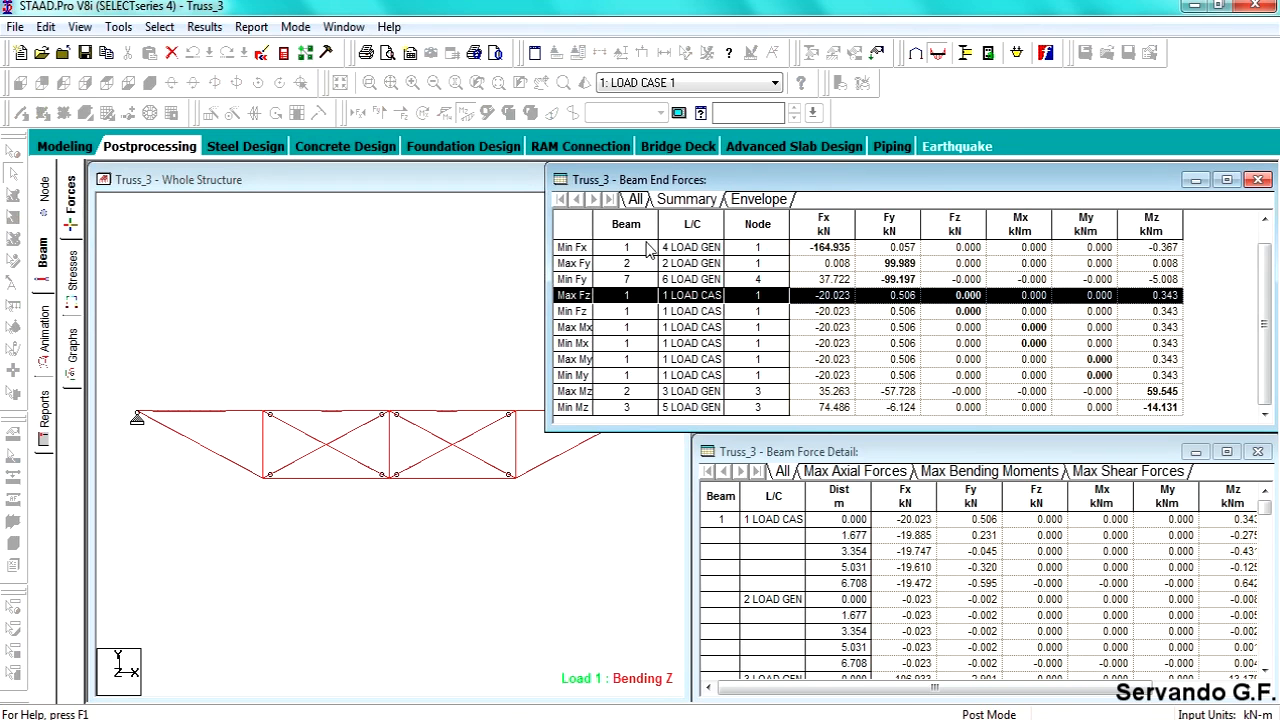
{"action": "left_click_drag", "start_coordinate": [723, 232], "coordinate": [782, 240]}
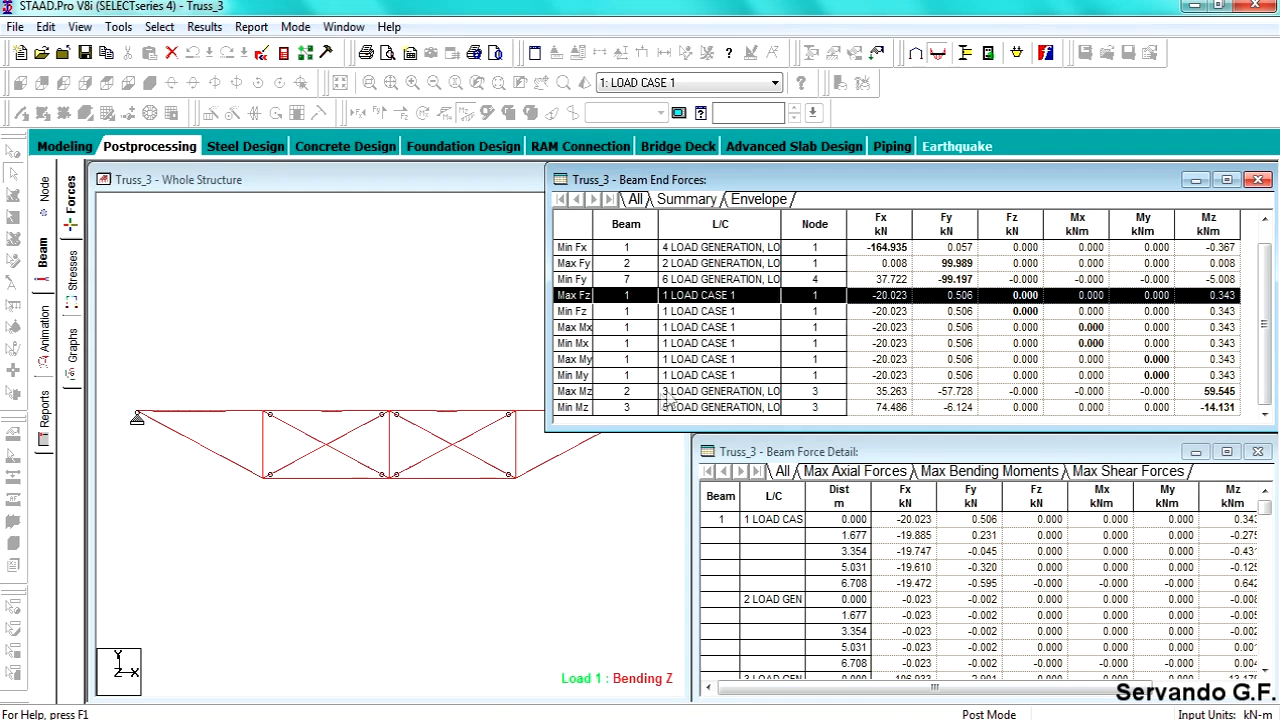
{"action": "left_click", "coordinate": [707, 86]}
{"action": "left_click", "coordinate": [690, 127]}
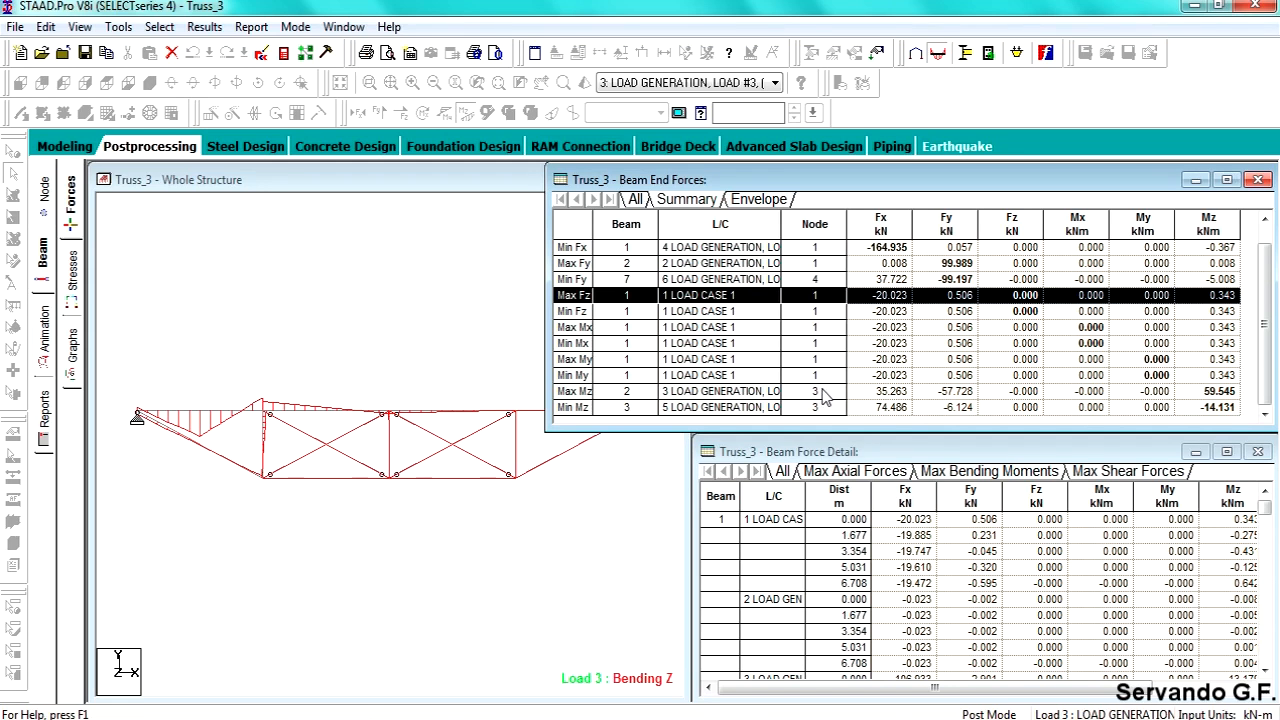
Enlarge the beam force detail table and show its maximum bending moments
{"action": "left_click_drag", "start_coordinate": [700, 505], "coordinate": [551, 500]}
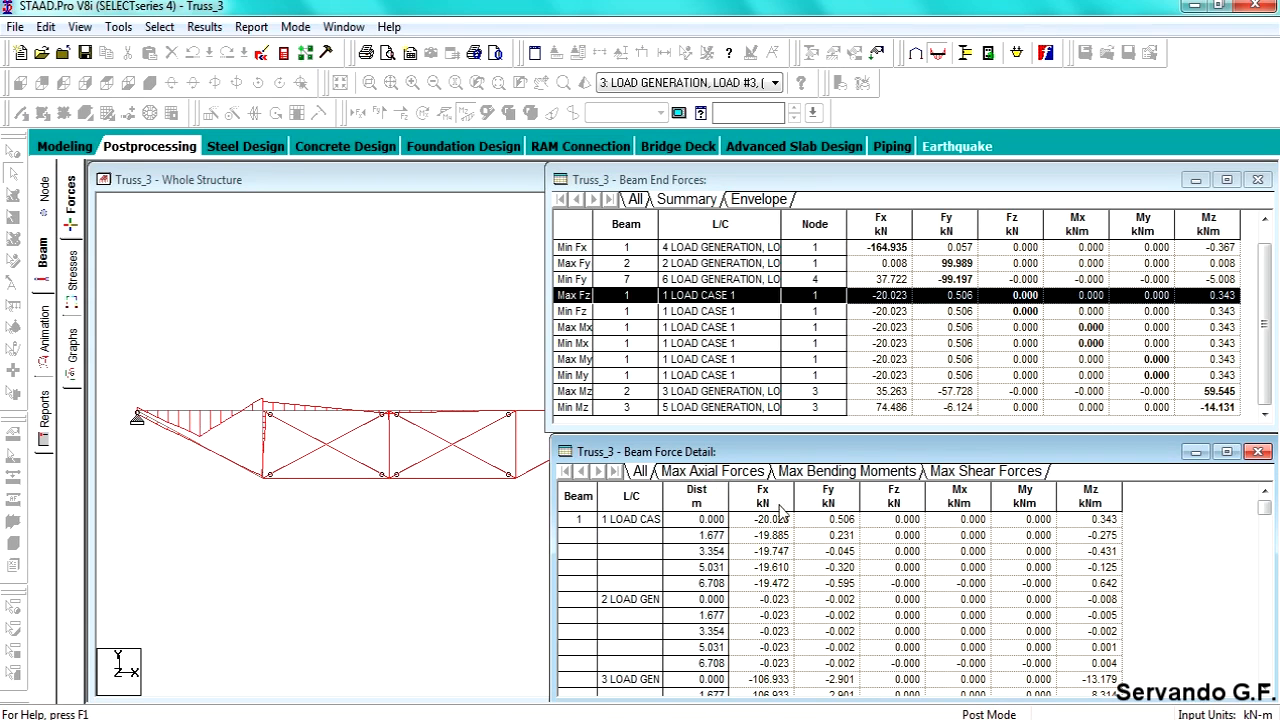
{"action": "left_click", "coordinate": [822, 471]}
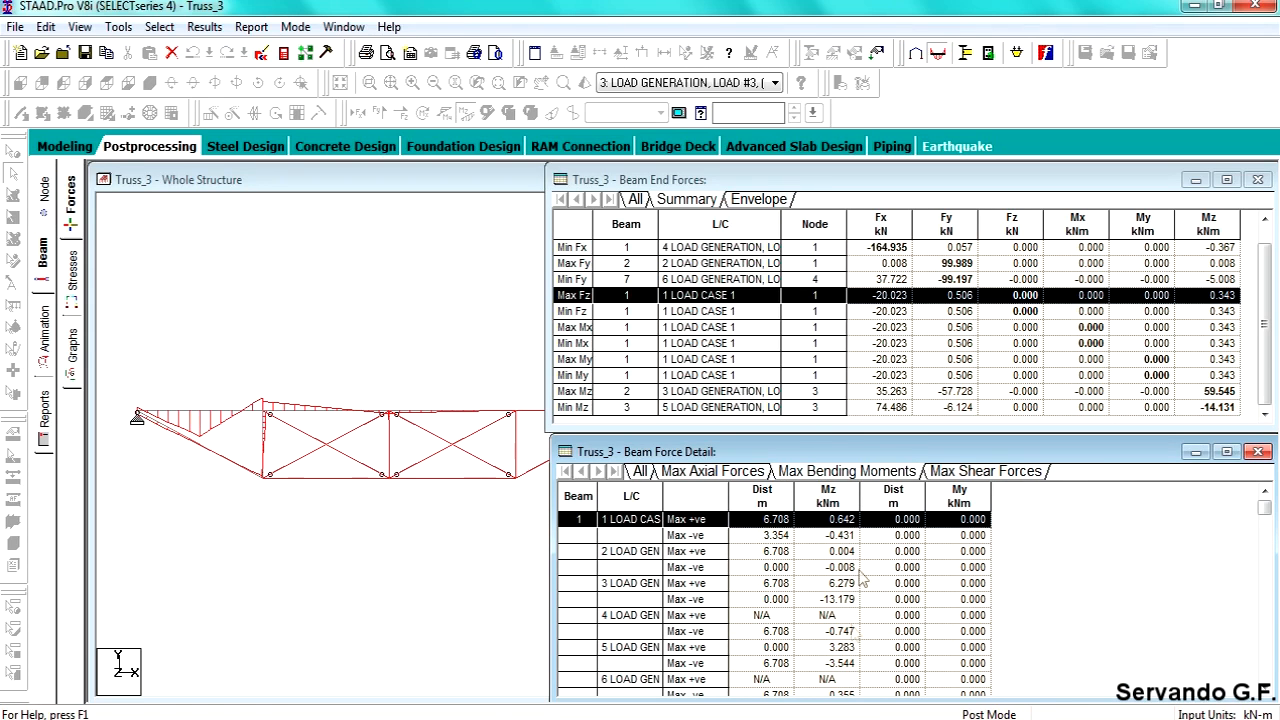
{"action": "left_click_drag", "start_coordinate": [789, 440], "coordinate": [783, 343]}
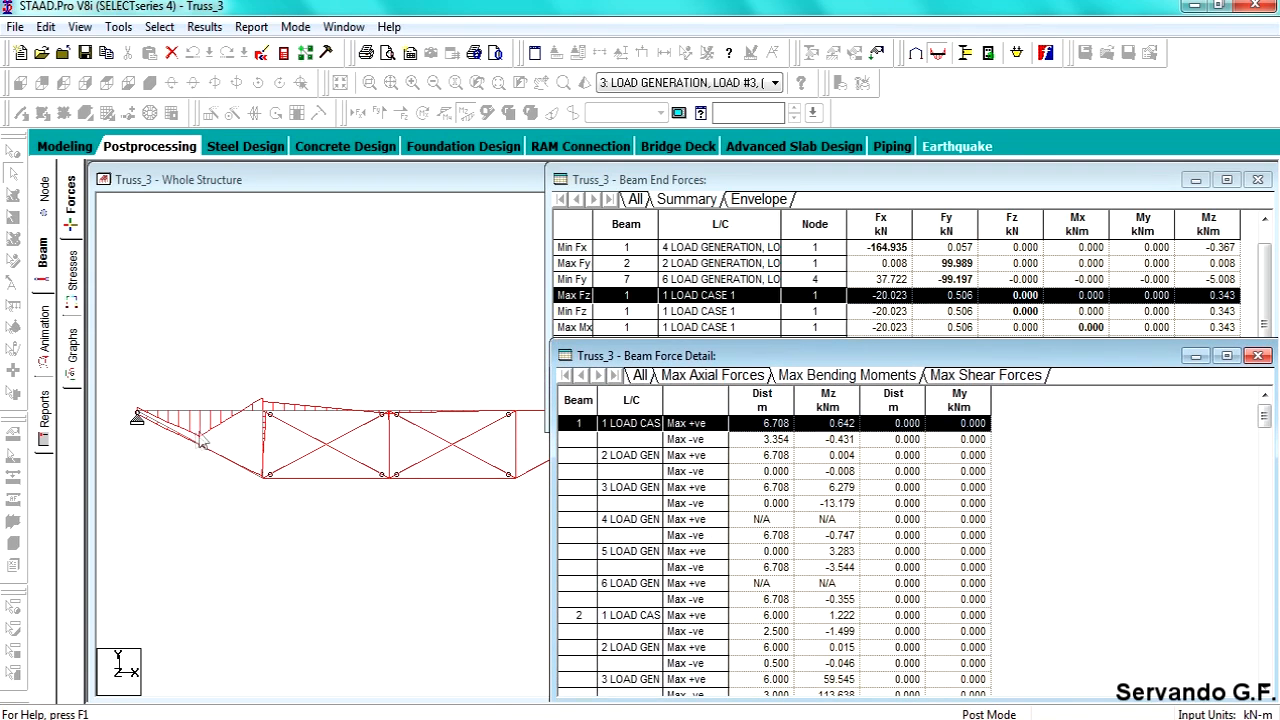
Display the beam numbers on the truss and look through the maximum bending moments by beam
{"action": "left_click", "coordinate": [226, 534]}
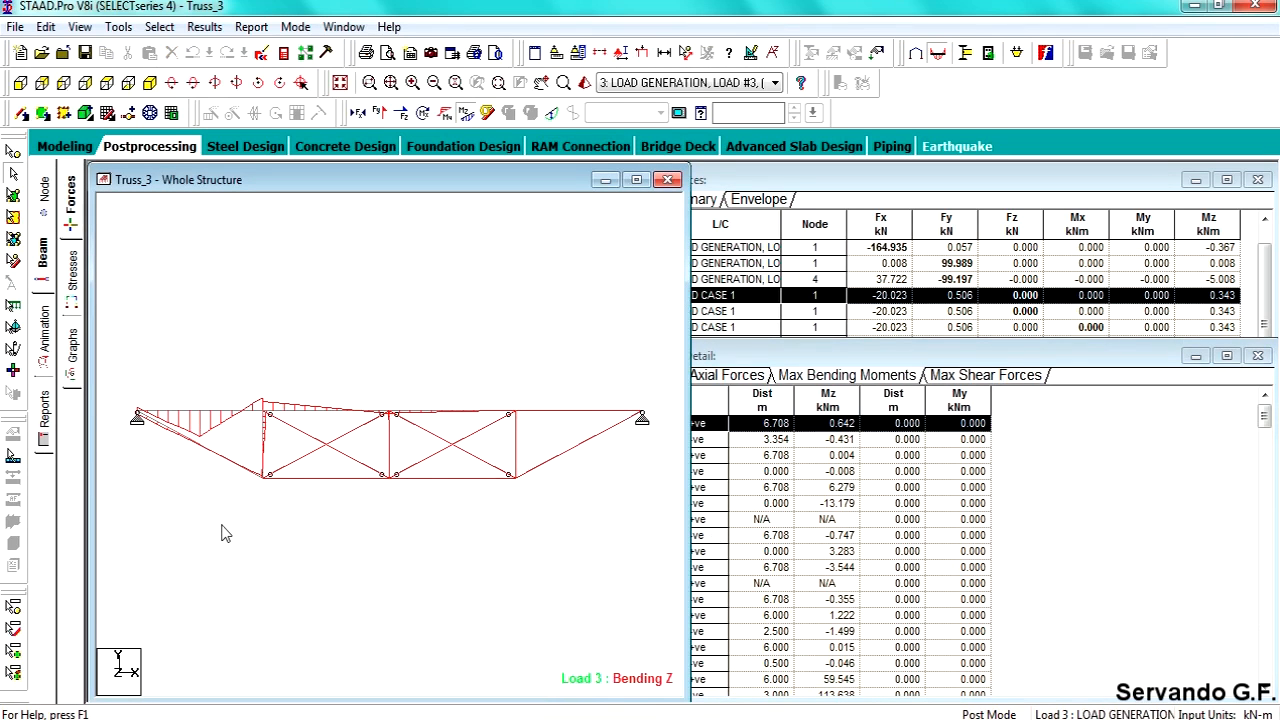
{"action": "key", "text": "shift+b"}
{"action": "left_click", "coordinate": [925, 357]}
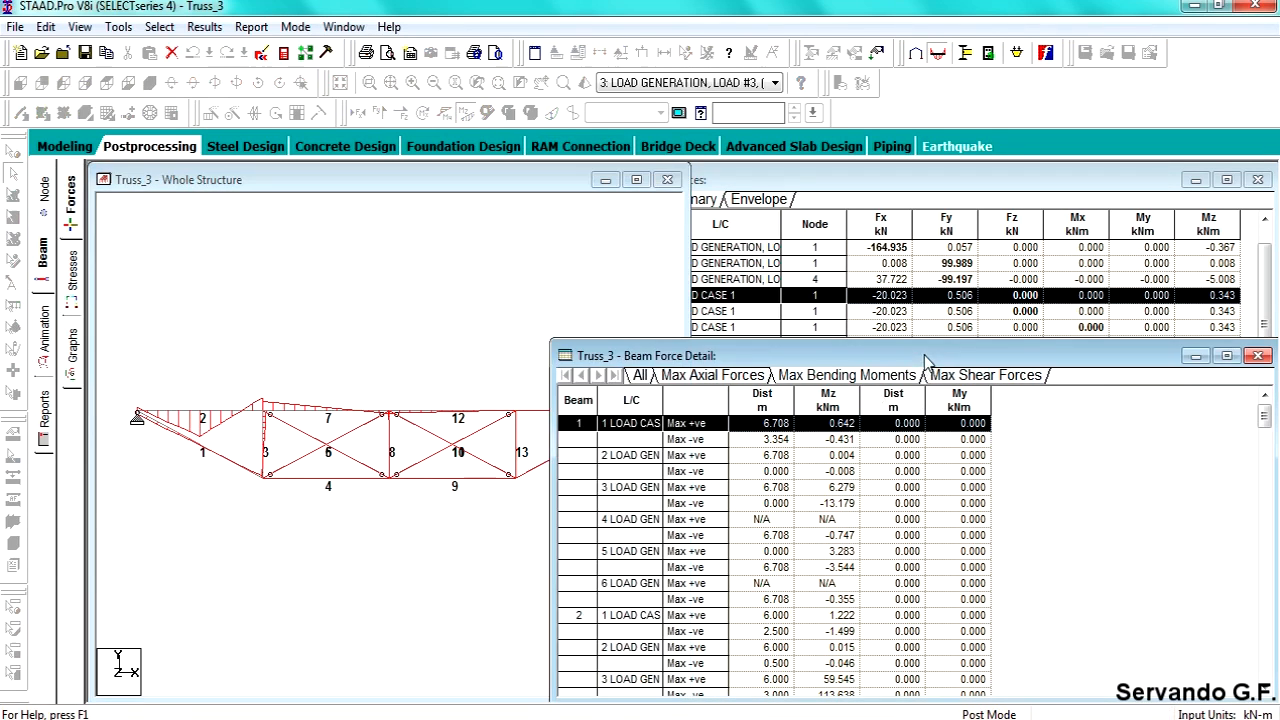
{"action": "scroll", "coordinate": [555, 542], "scroll_direction": "down", "scroll_amount": 2}
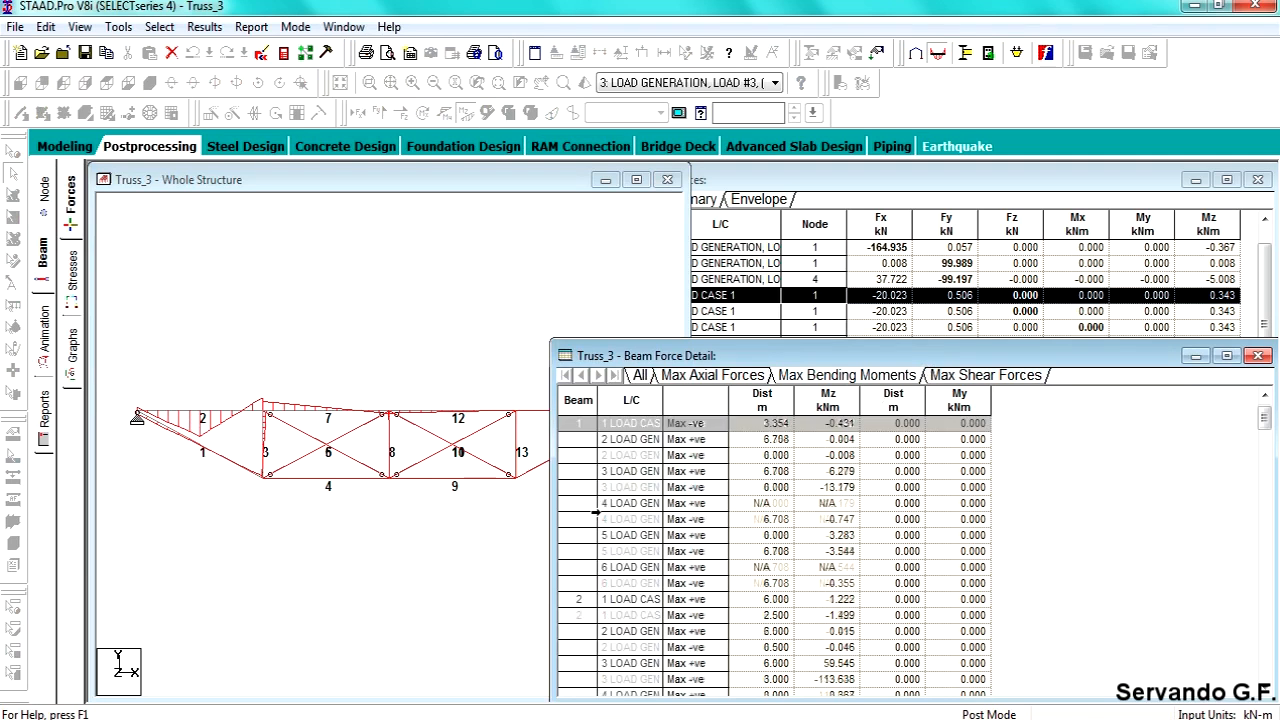
Examine the maximum bending moments of beam 2 and the minimum Fy entry in the beam end forces summary
{"action": "left_click", "coordinate": [582, 519]}
{"action": "scroll", "coordinate": [842, 520], "scroll_direction": "down", "scroll_amount": 1}
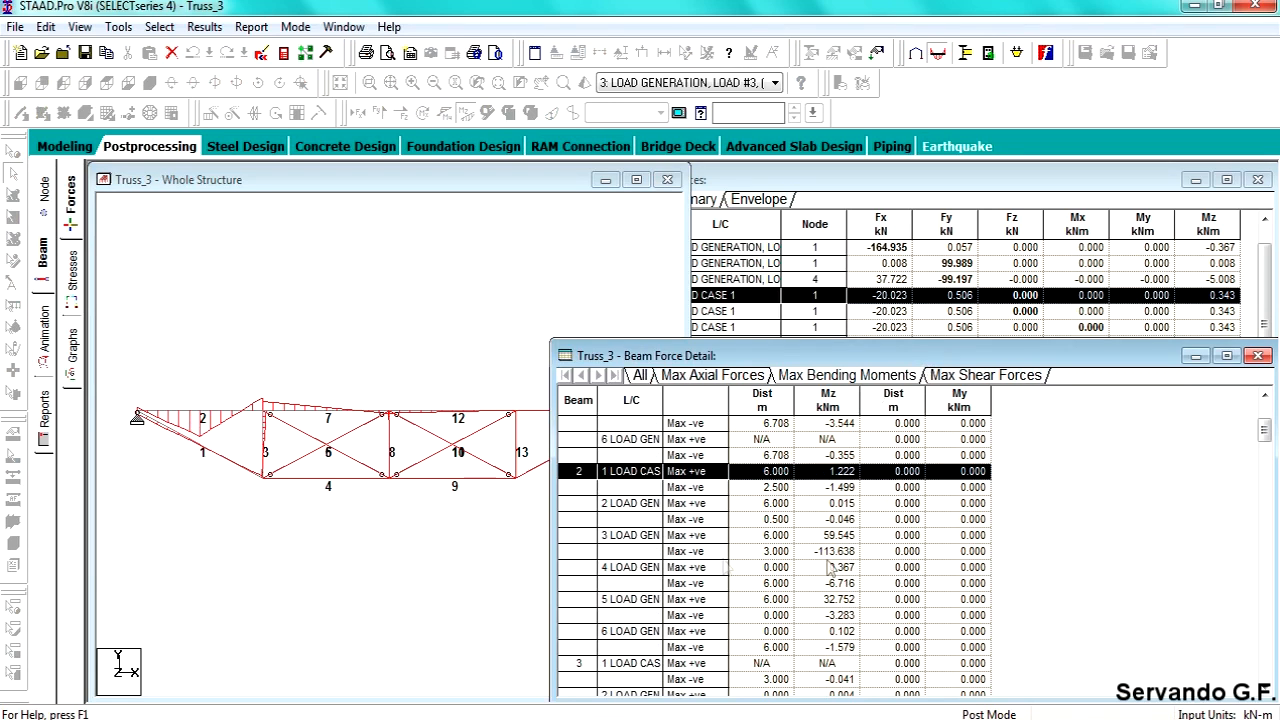
{"action": "left_click", "coordinate": [770, 554]}
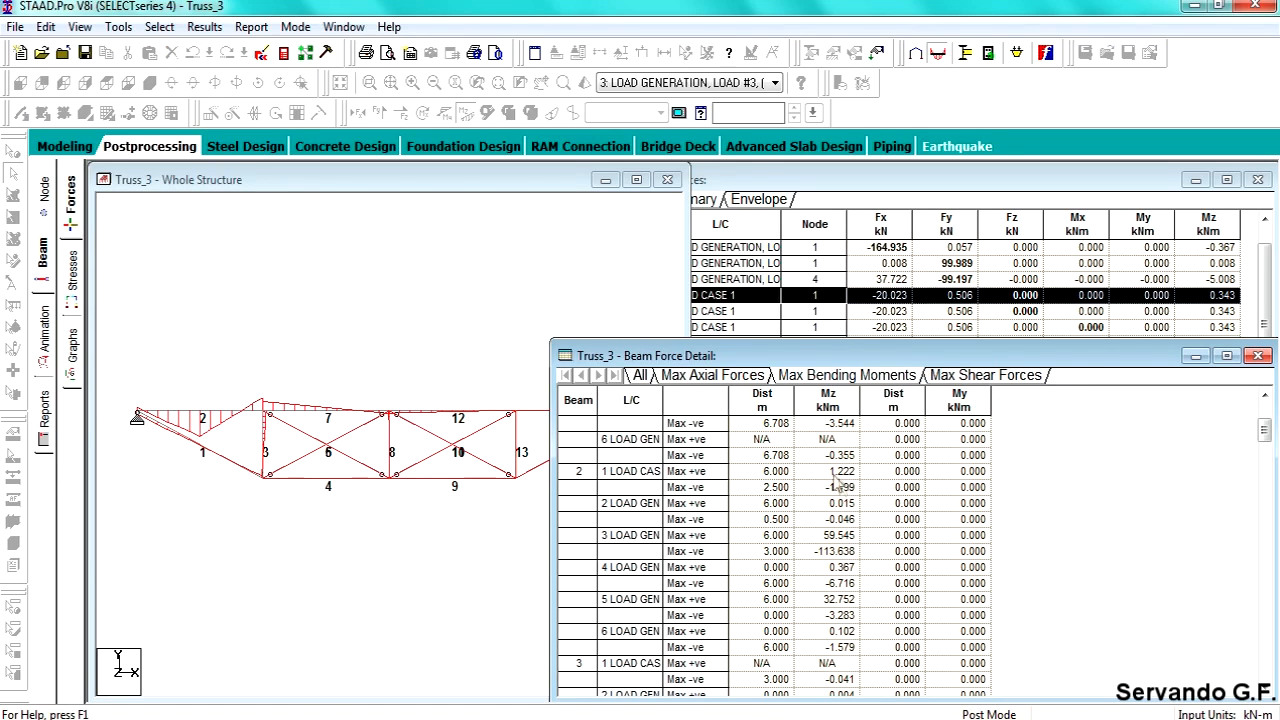
{"action": "right_click", "coordinate": [590, 415]}
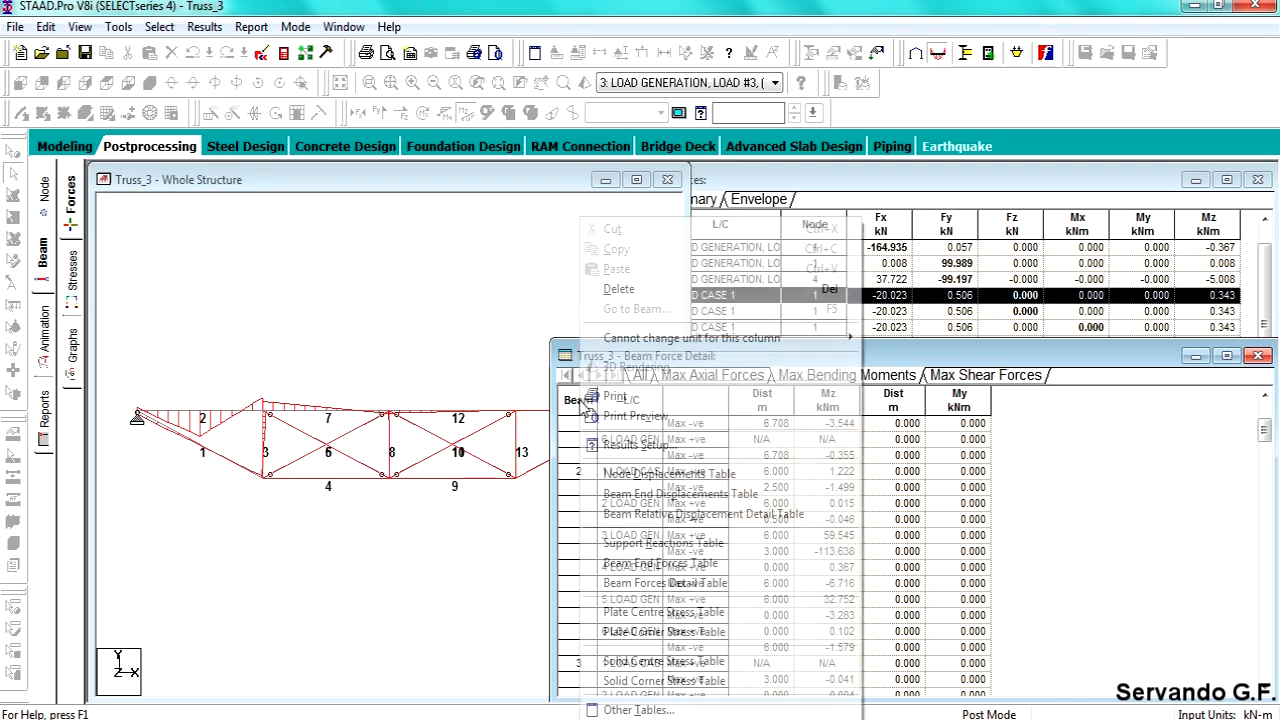
{"action": "left_click", "coordinate": [1108, 541]}
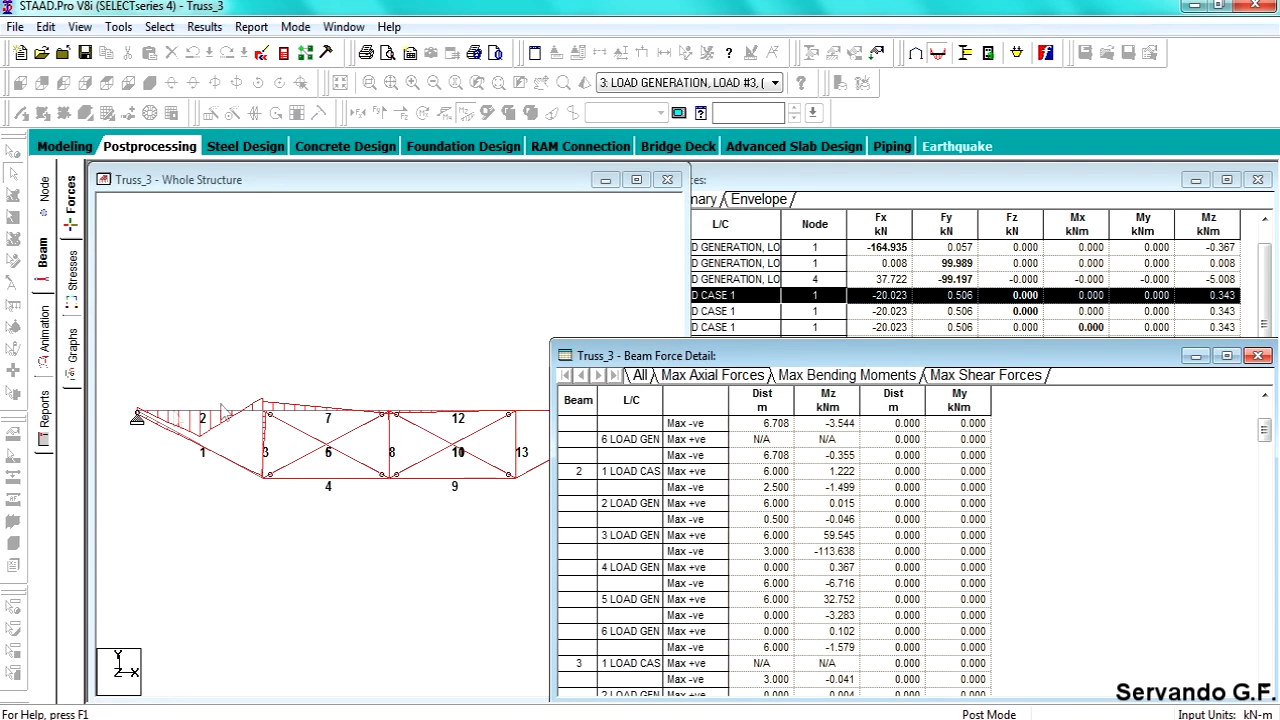
{"action": "left_click", "coordinate": [711, 284]}
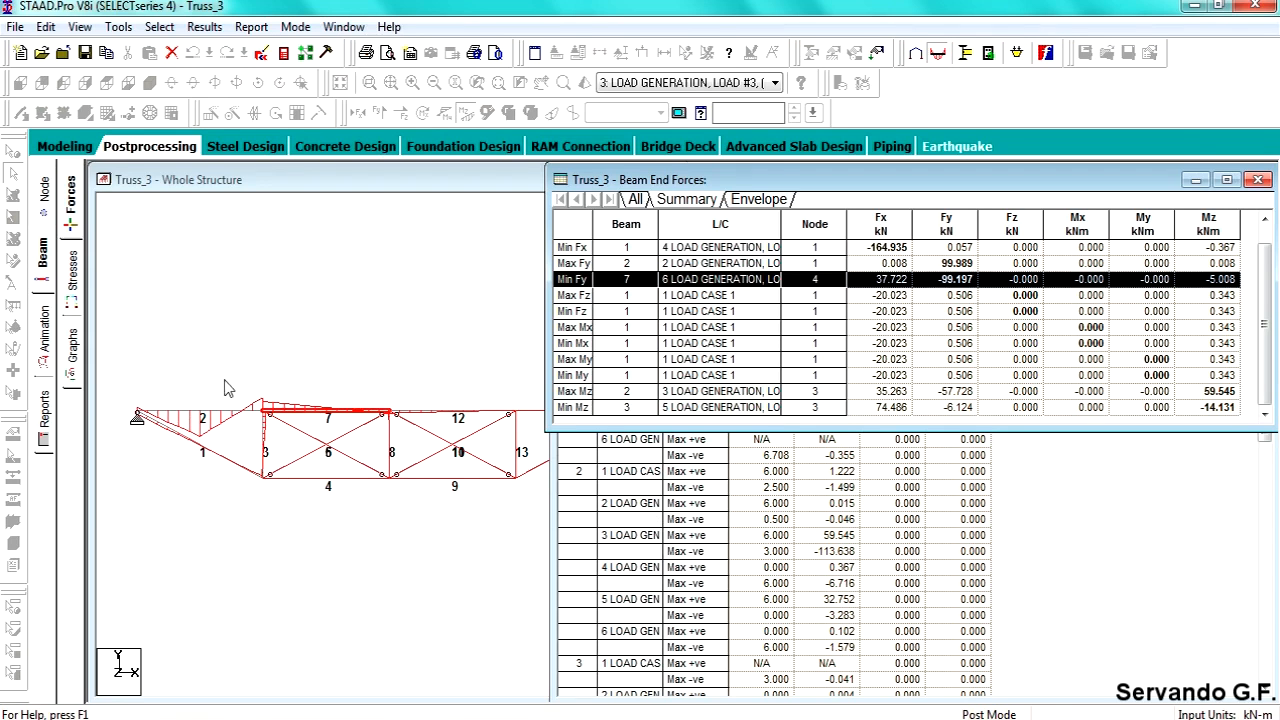
{"action": "left_click", "coordinate": [150, 400]}
{"action": "left_click", "coordinate": [721, 468]}
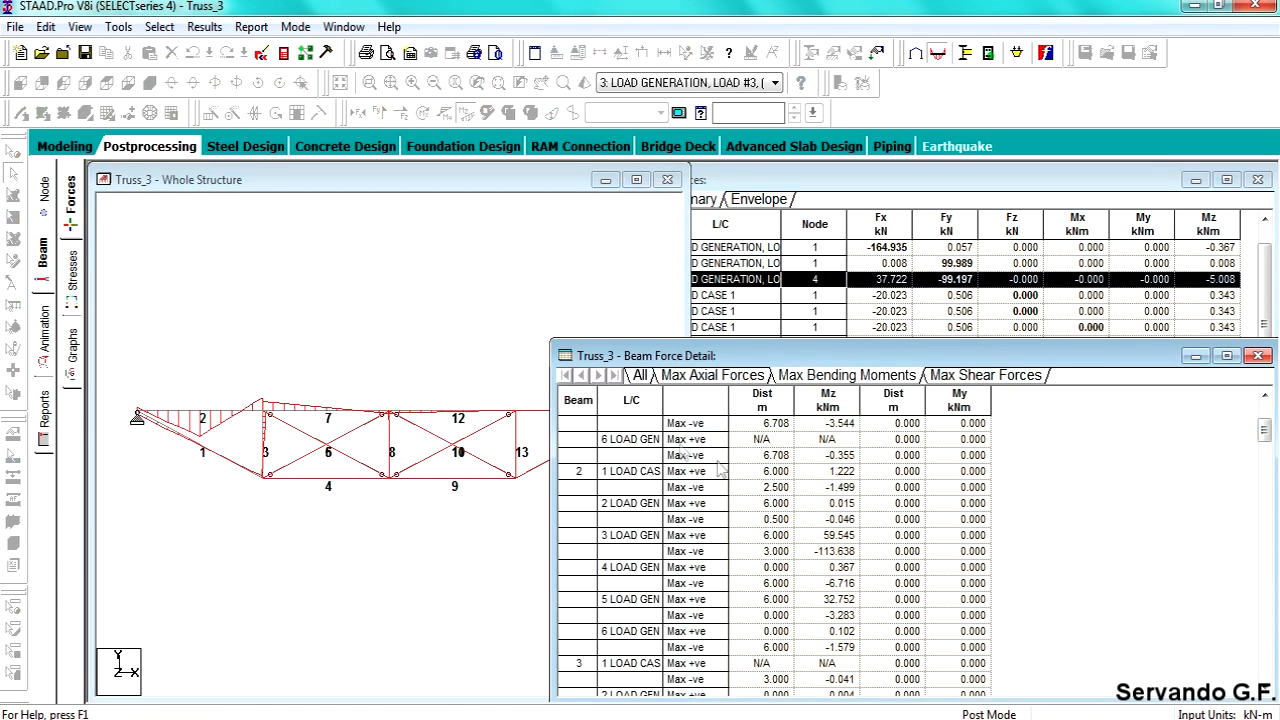
Limit the results range of the tables to the group G1: _UPPERBEAMS
{"action": "right_click", "coordinate": [583, 412]}
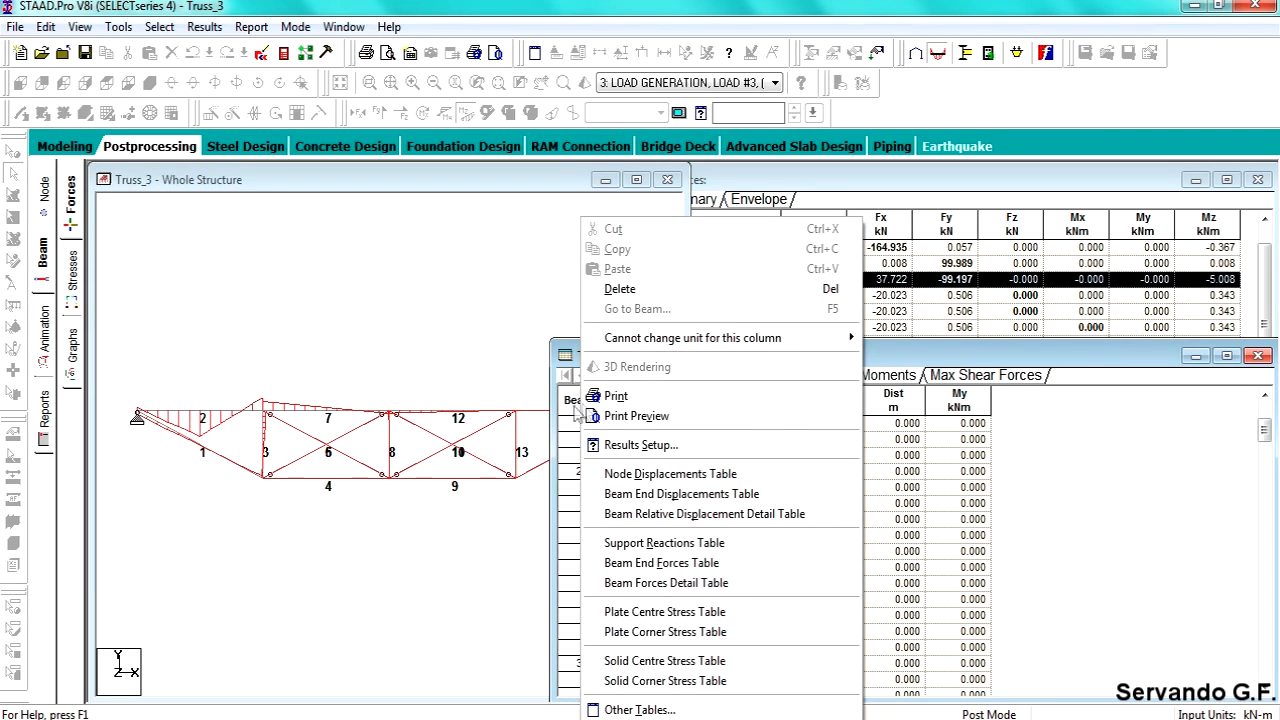
{"action": "left_click", "coordinate": [578, 412]}
{"action": "right_click", "coordinate": [584, 410]}
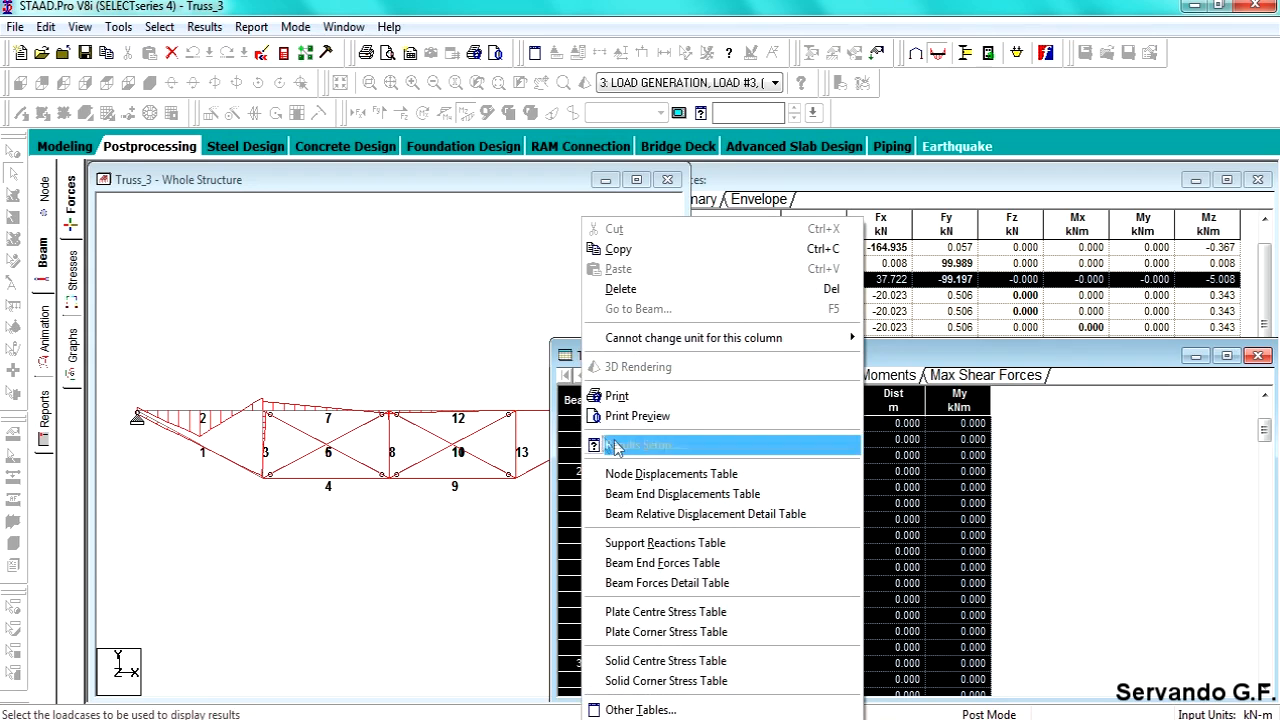
{"action": "left_click", "coordinate": [638, 448]}
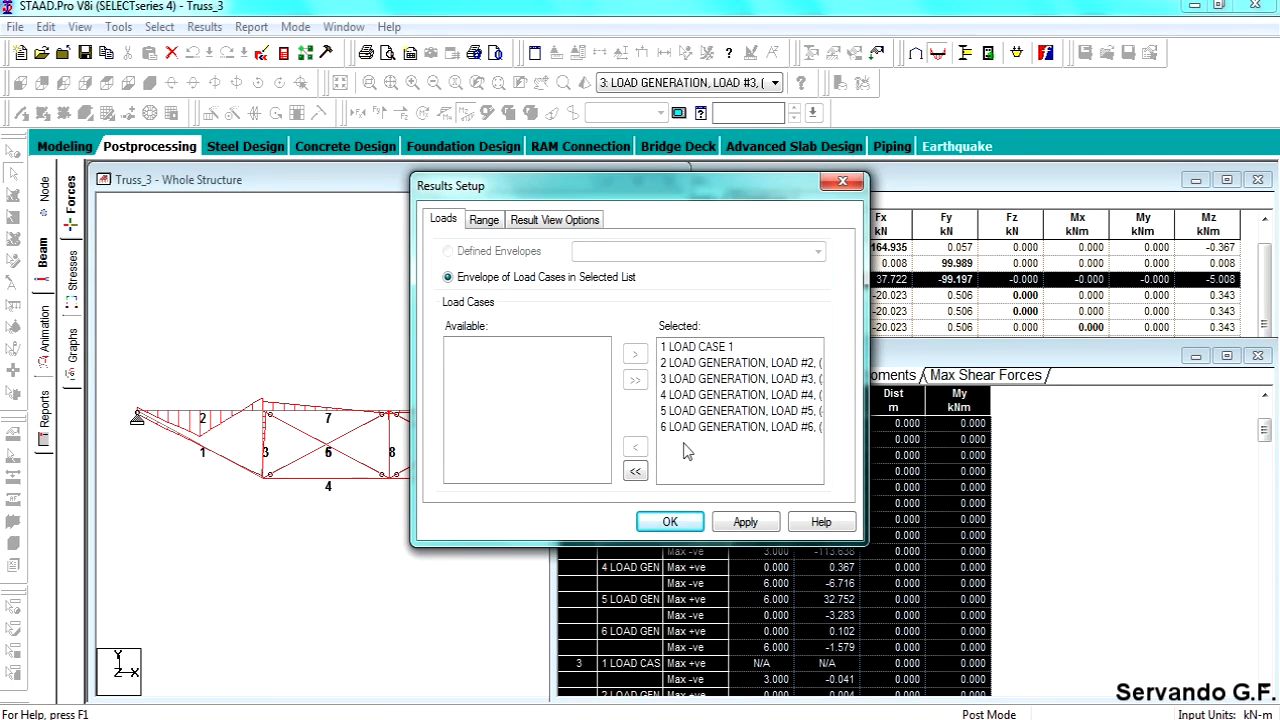
{"action": "left_click", "coordinate": [484, 220]}
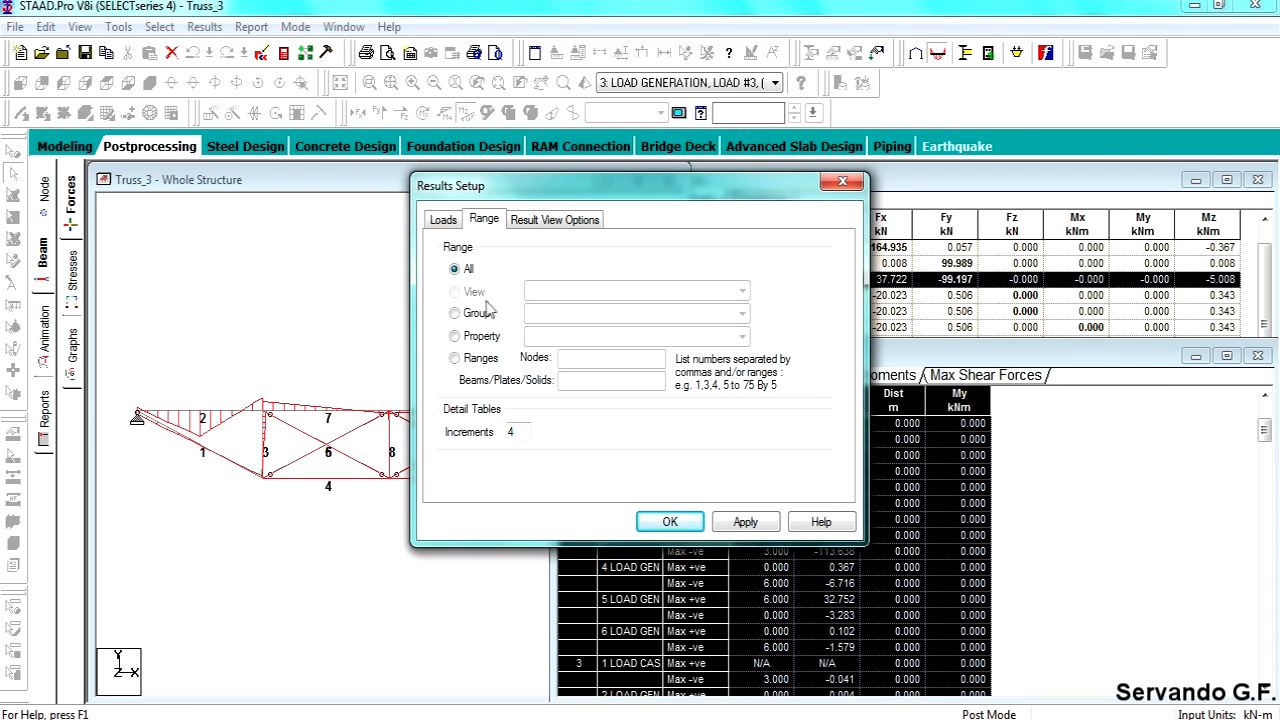
{"action": "left_click", "coordinate": [455, 314]}
{"action": "left_click", "coordinate": [597, 316]}
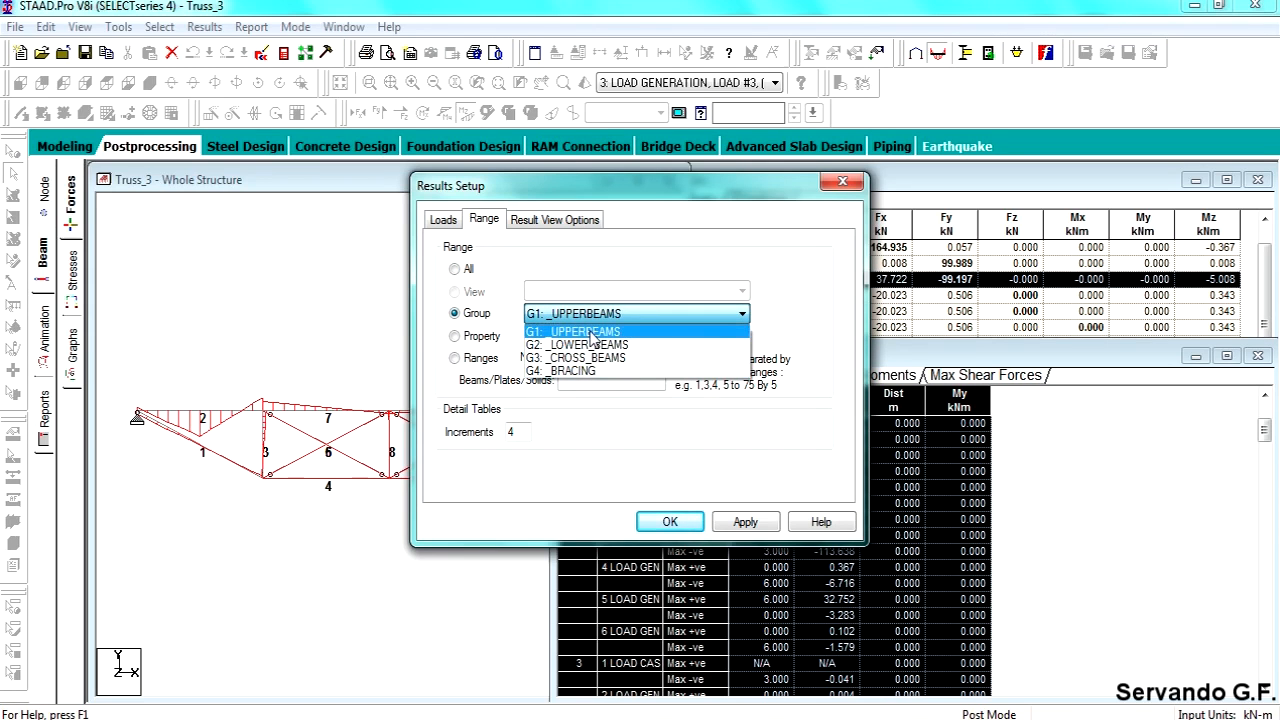
{"action": "left_click", "coordinate": [590, 333]}
{"action": "left_click", "coordinate": [670, 522]}
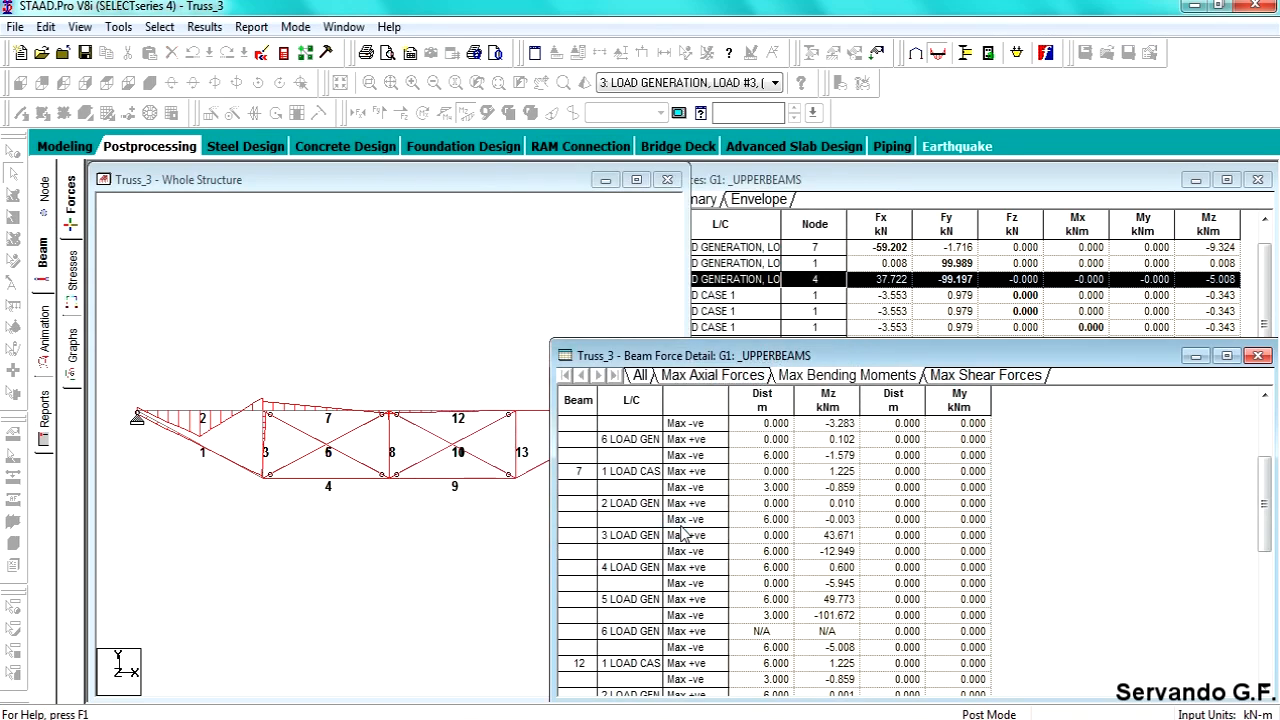
Look through the maximum bending moments of the upper beams, narrowing the detail table to uncover more of the truss
{"action": "scroll", "coordinate": [1073, 530], "scroll_direction": "up", "scroll_amount": 3}
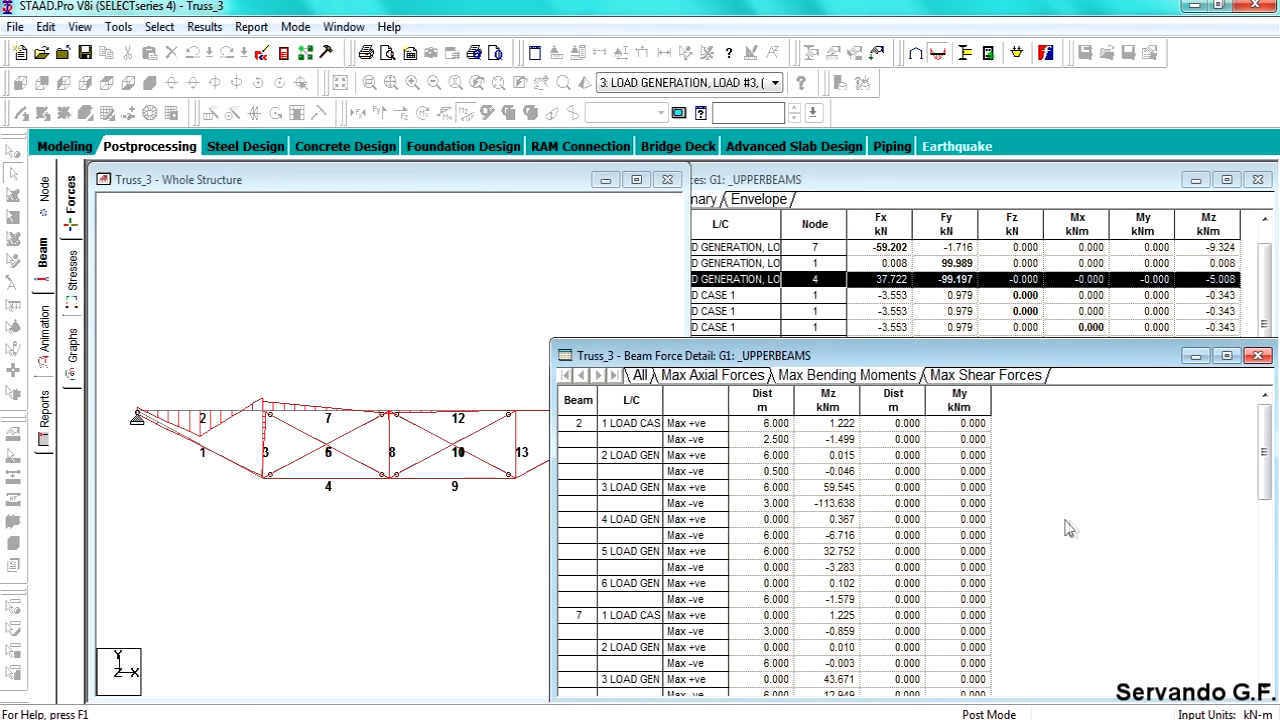
{"action": "scroll", "coordinate": [600, 520], "scroll_direction": "down", "scroll_amount": 10}
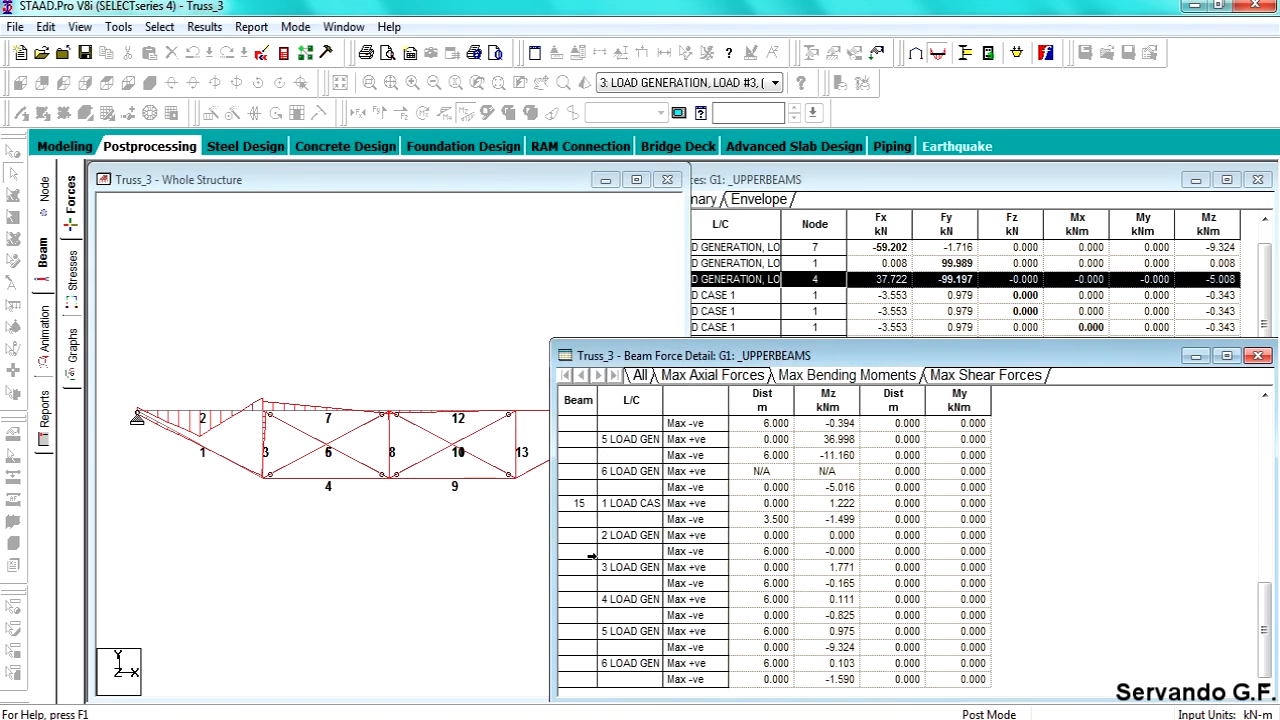
{"action": "left_click_drag", "start_coordinate": [545, 481], "coordinate": [628, 475]}
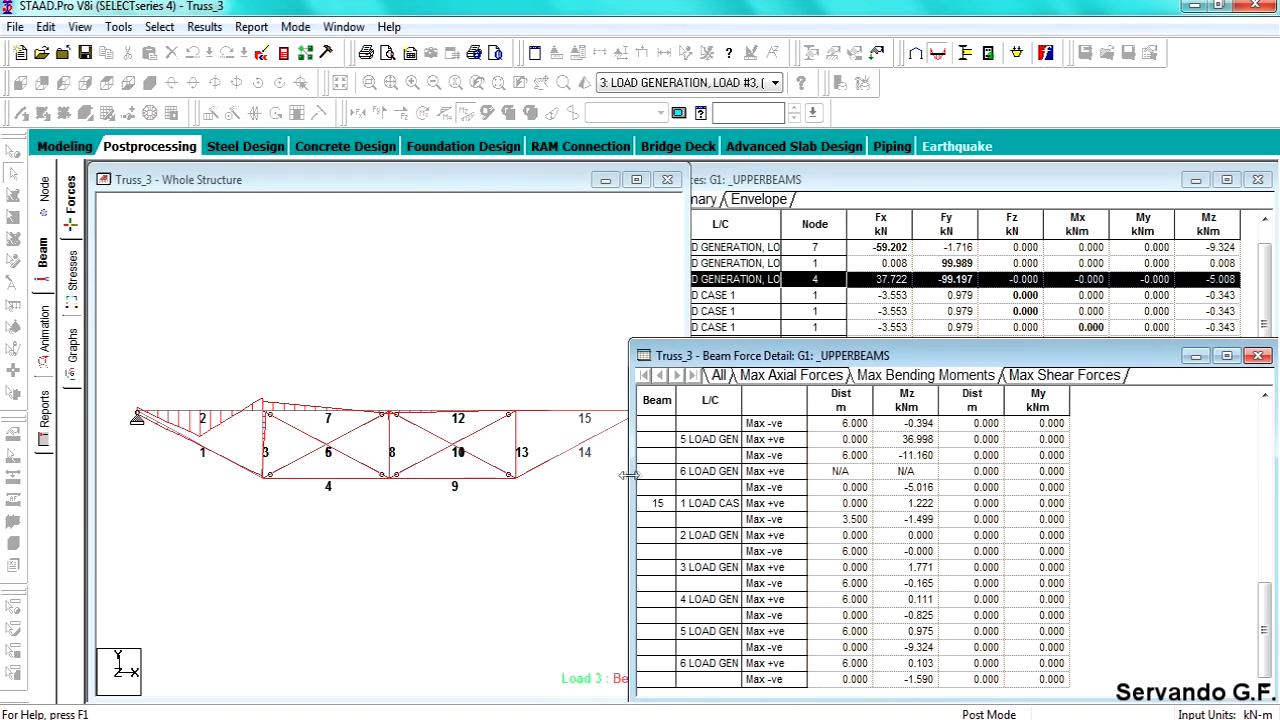
{"action": "scroll", "coordinate": [1062, 538], "scroll_direction": "up", "scroll_amount": 5}
{"action": "scroll", "coordinate": [1062, 538], "scroll_direction": "up", "scroll_amount": 3}
{"action": "scroll", "coordinate": [654, 436], "scroll_direction": "down", "scroll_amount": 3}
{"action": "scroll", "coordinate": [654, 594], "scroll_direction": "down", "scroll_amount": 6}
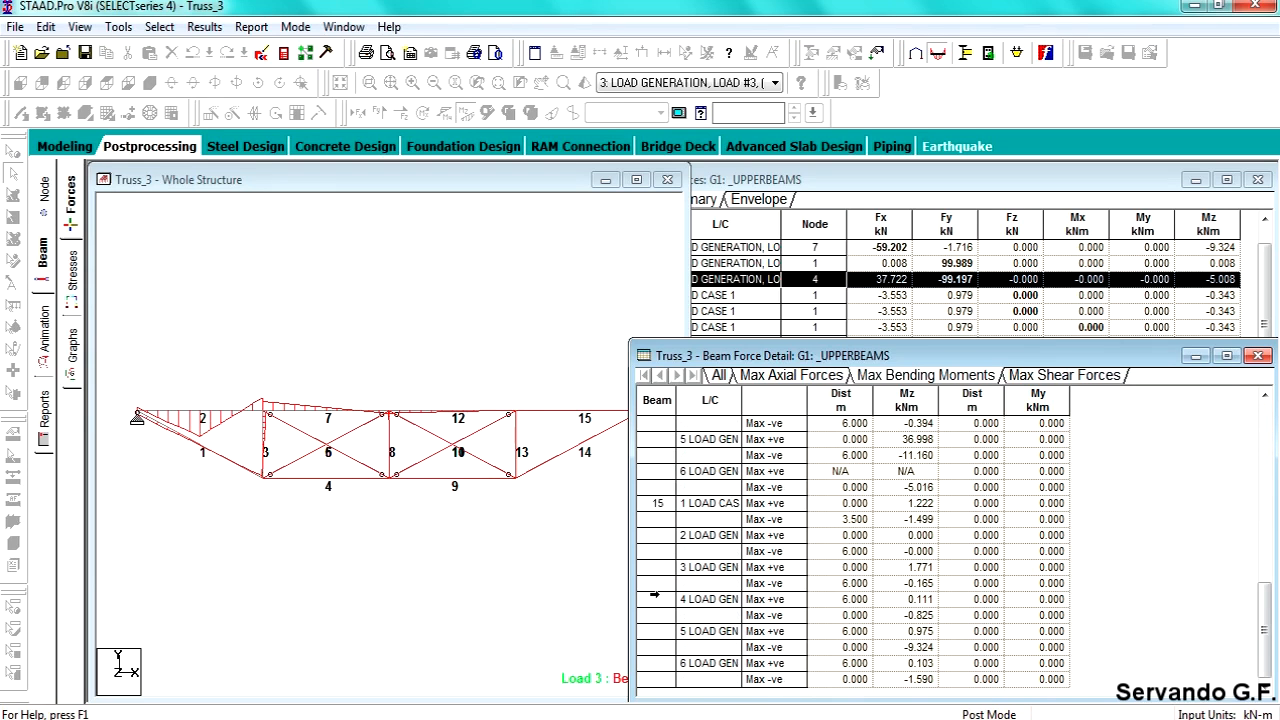
{"action": "scroll", "coordinate": [1110, 472], "scroll_direction": "up", "scroll_amount": 15}
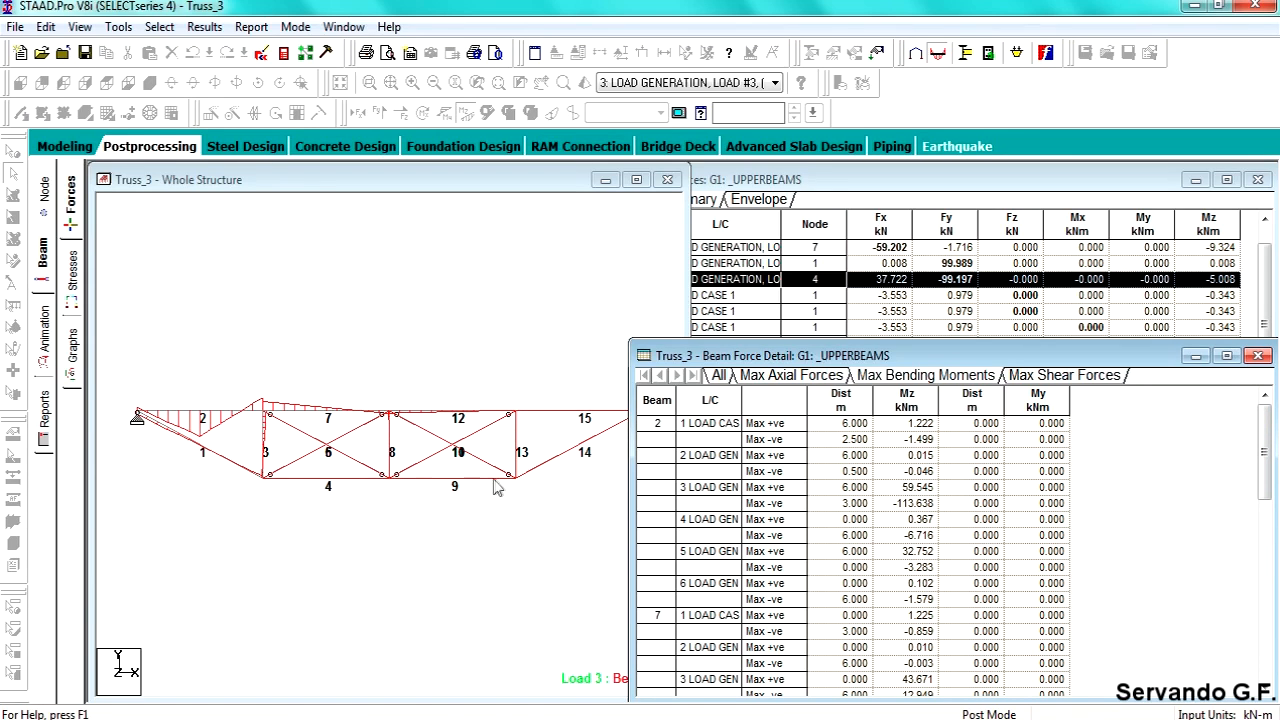
Change the results range group to G2: _LOWER_BEAMS
{"action": "right_click", "coordinate": [661, 405]}
{"action": "left_click", "coordinate": [703, 446]}
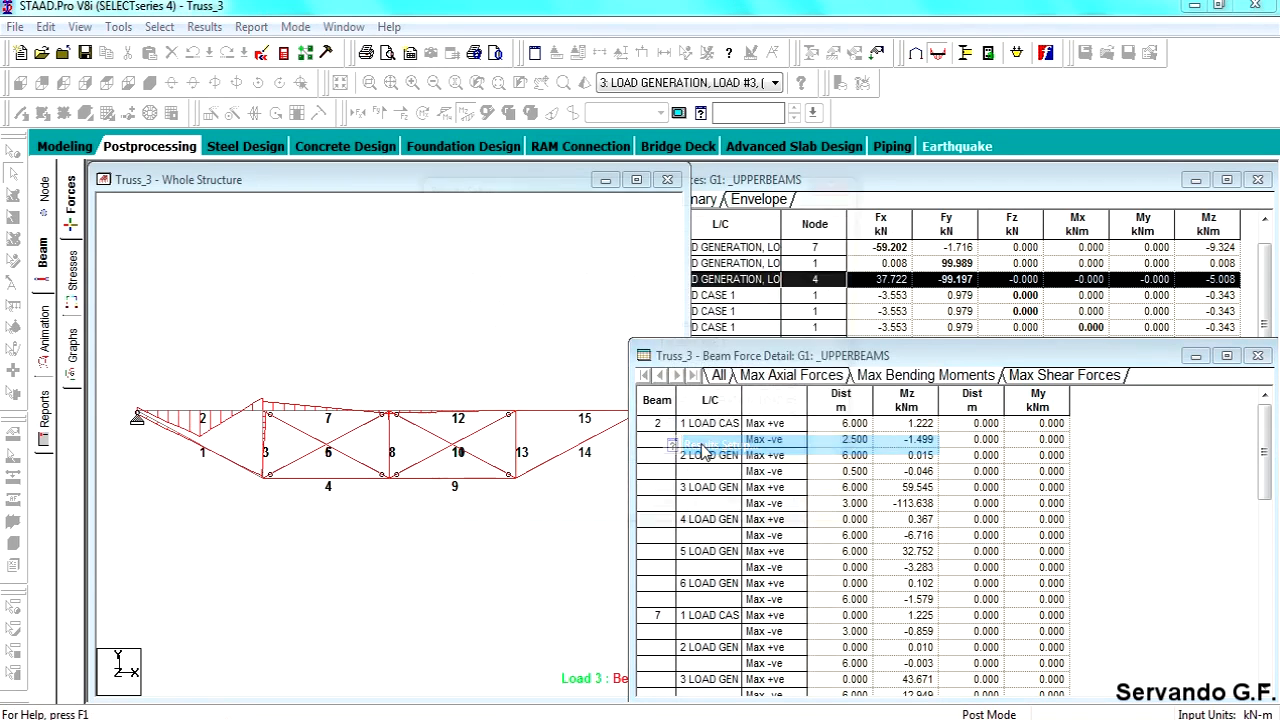
{"action": "left_click", "coordinate": [485, 220]}
{"action": "left_click", "coordinate": [576, 316]}
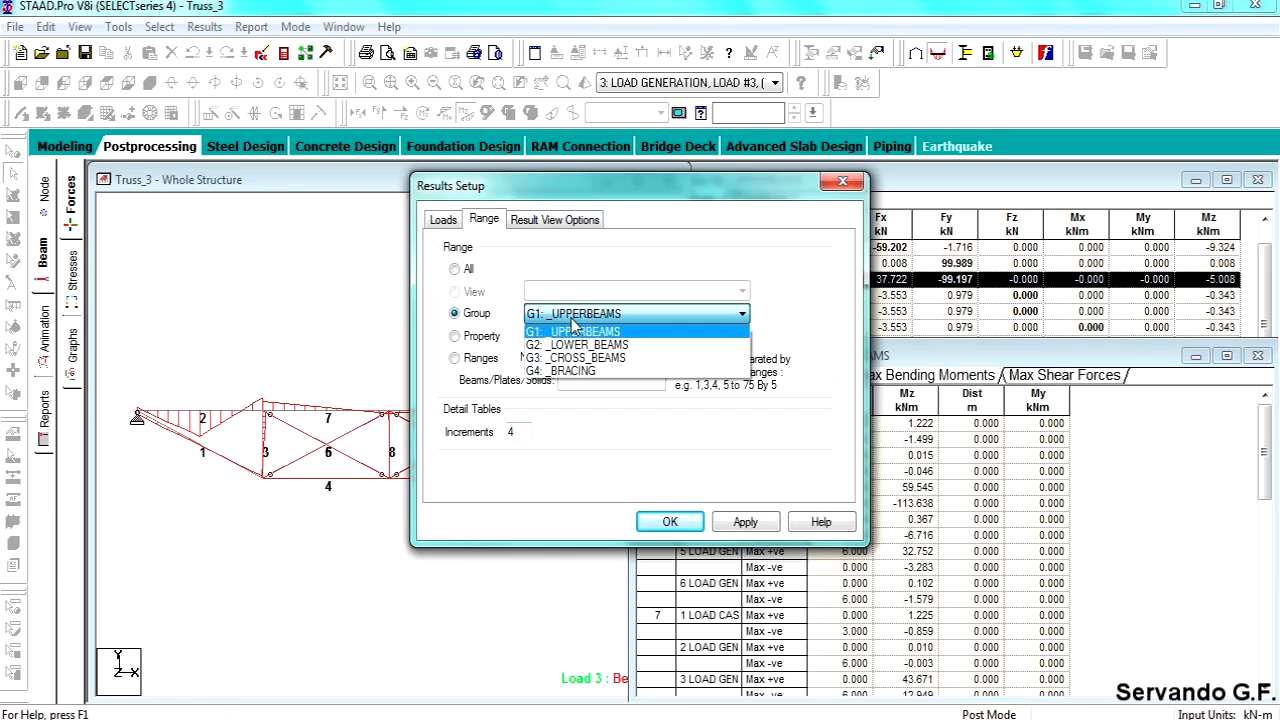
{"action": "left_click", "coordinate": [572, 345]}
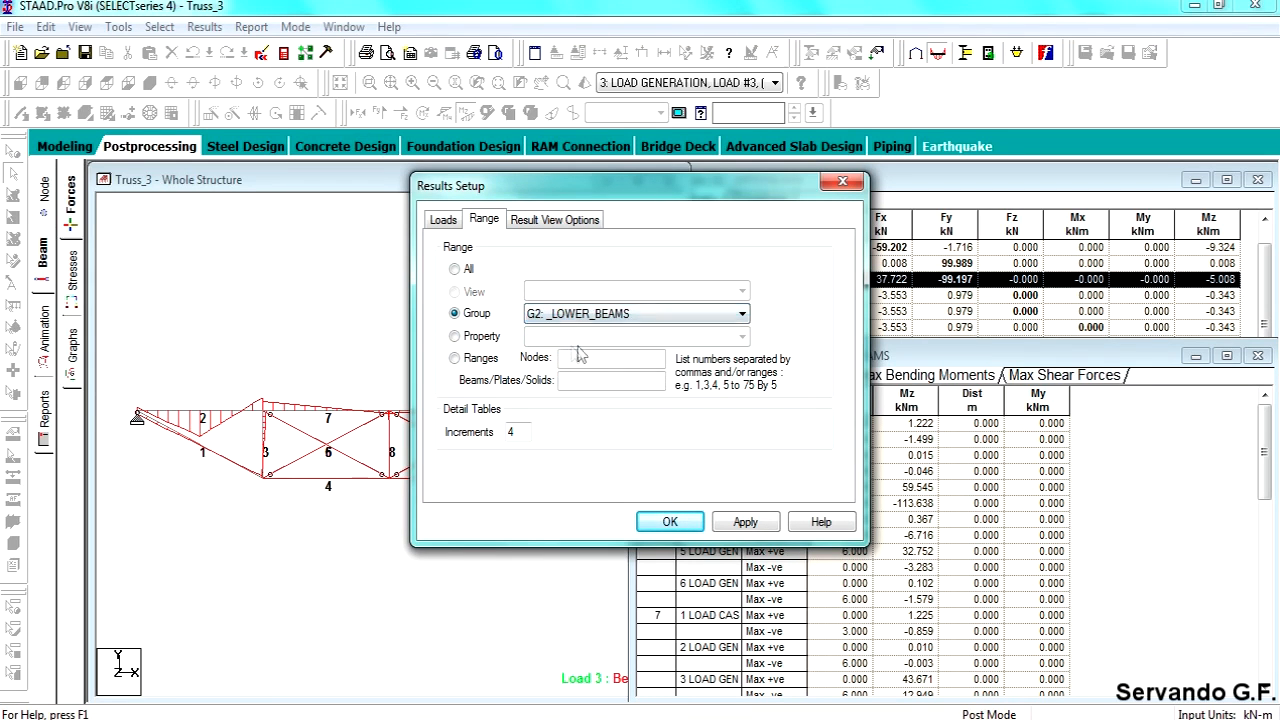
{"action": "left_click", "coordinate": [677, 522]}
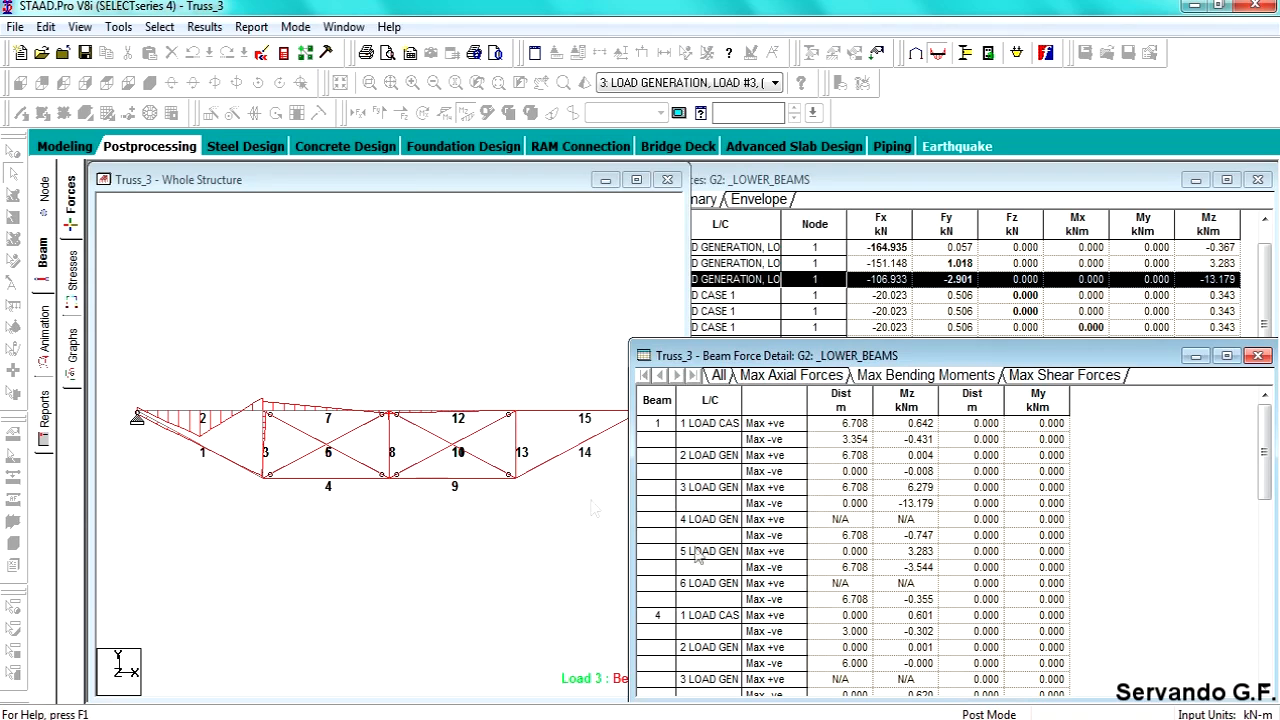
Look through the maximum bending moments of the lower beams and bring their end forces summary forward
{"action": "scroll", "coordinate": [828, 520], "scroll_direction": "down", "scroll_amount": 10}
{"action": "scroll", "coordinate": [1162, 557], "scroll_direction": "down", "scroll_amount": 3}
{"action": "scroll", "coordinate": [1162, 557], "scroll_direction": "up", "scroll_amount": 12}
{"action": "left_click", "coordinate": [800, 182]}
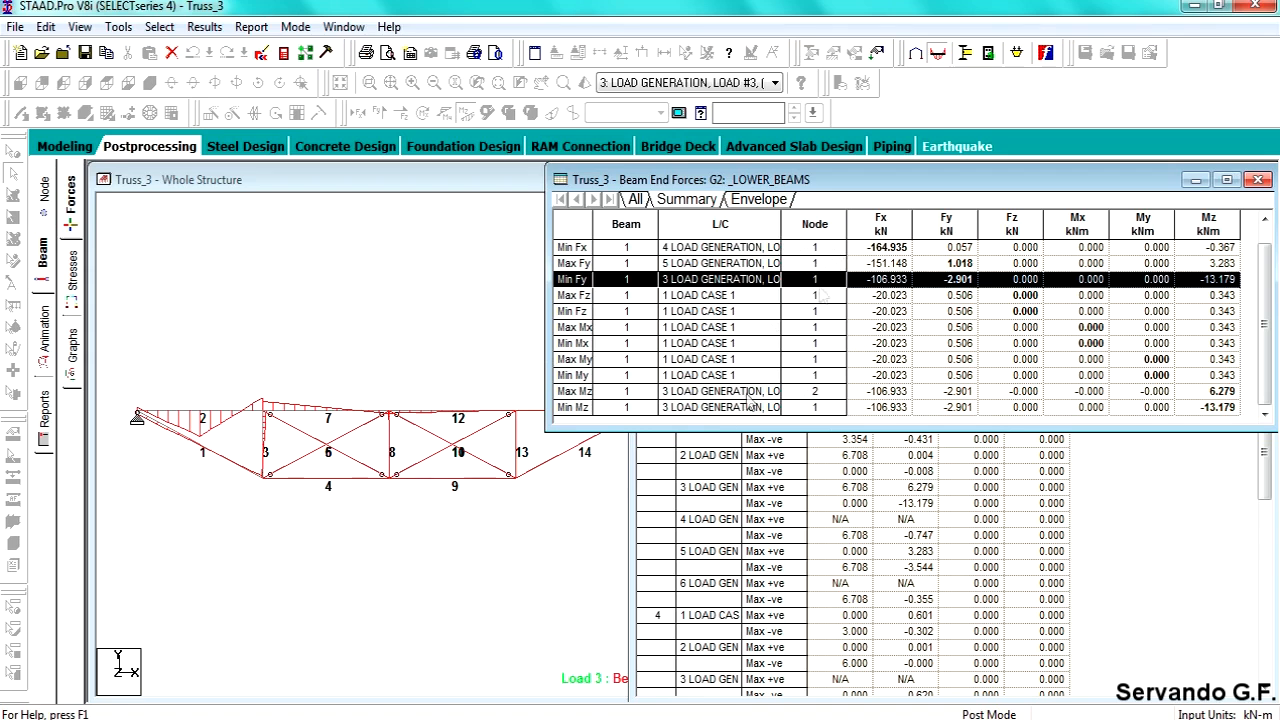
Show the node numbers and hide the beam numbers on the truss, enlarging it slightly in the view
{"action": "left_click", "coordinate": [390, 585]}
{"action": "key", "text": "shift+n"}
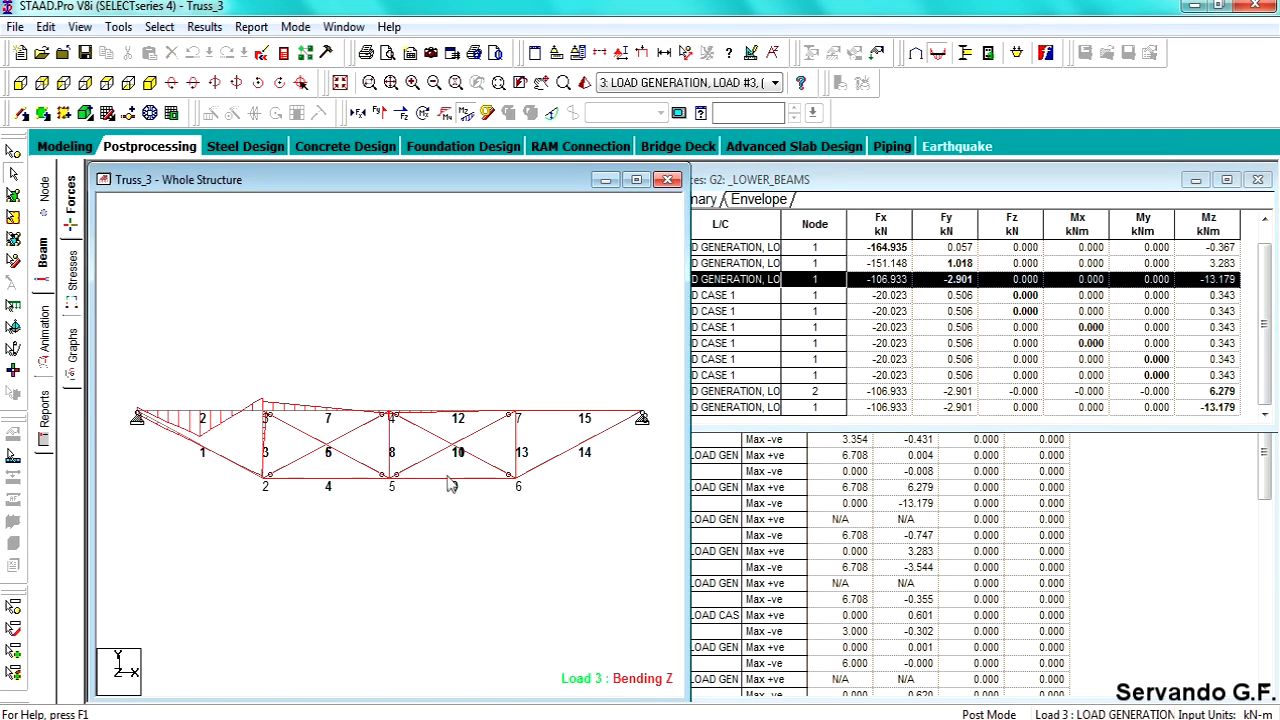
{"action": "key", "text": "shift+b"}
{"action": "scroll", "coordinate": [428, 544], "scroll_direction": "up", "scroll_amount": 2}
{"action": "middle_click_drag", "start_coordinate": [319, 494], "coordinate": [329, 494]}
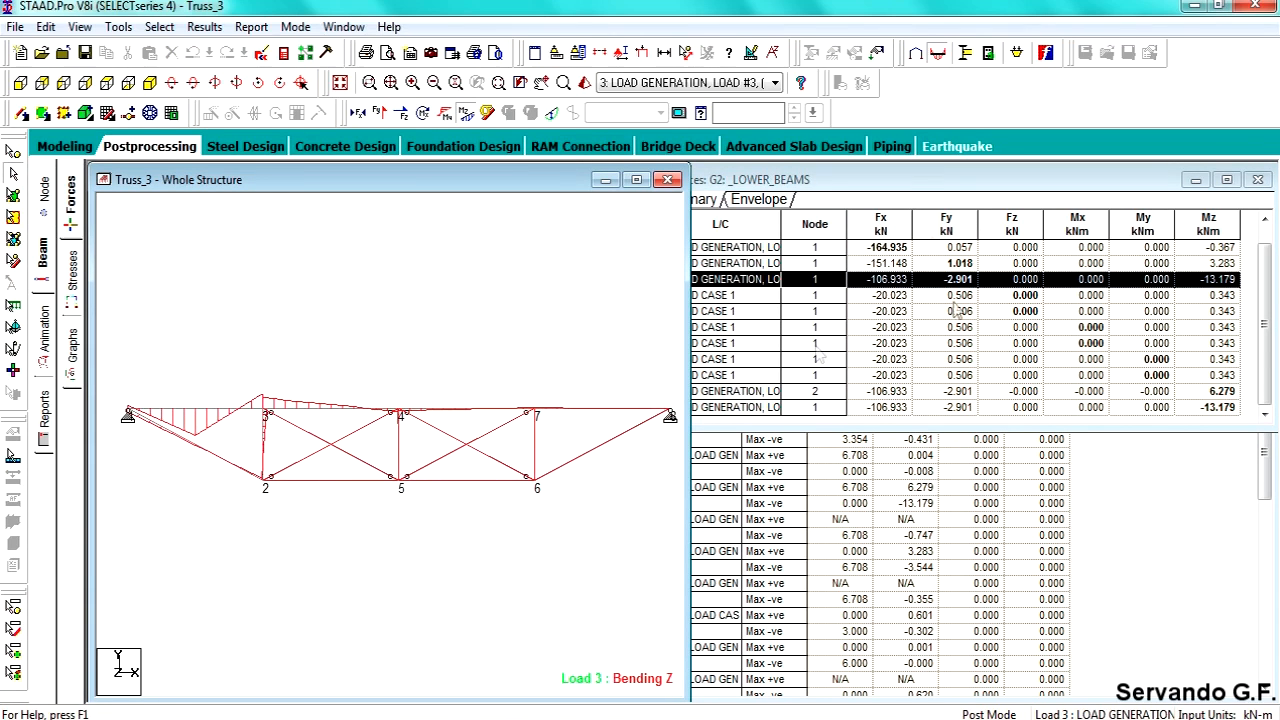
Examine the maximum and minimum force and moment rows of the lower beams' end forces summary against the truss
{"action": "left_click", "coordinate": [912, 182]}
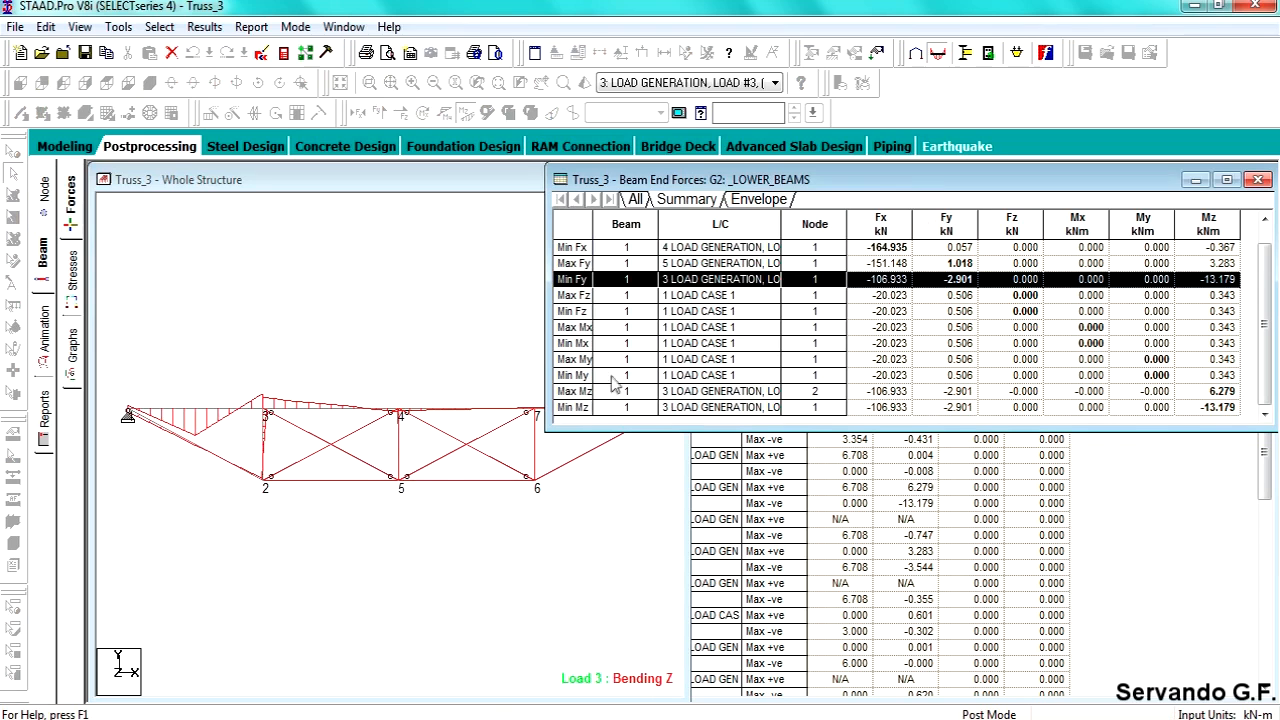
{"action": "left_click", "coordinate": [564, 409]}
{"action": "left_click", "coordinate": [568, 392]}
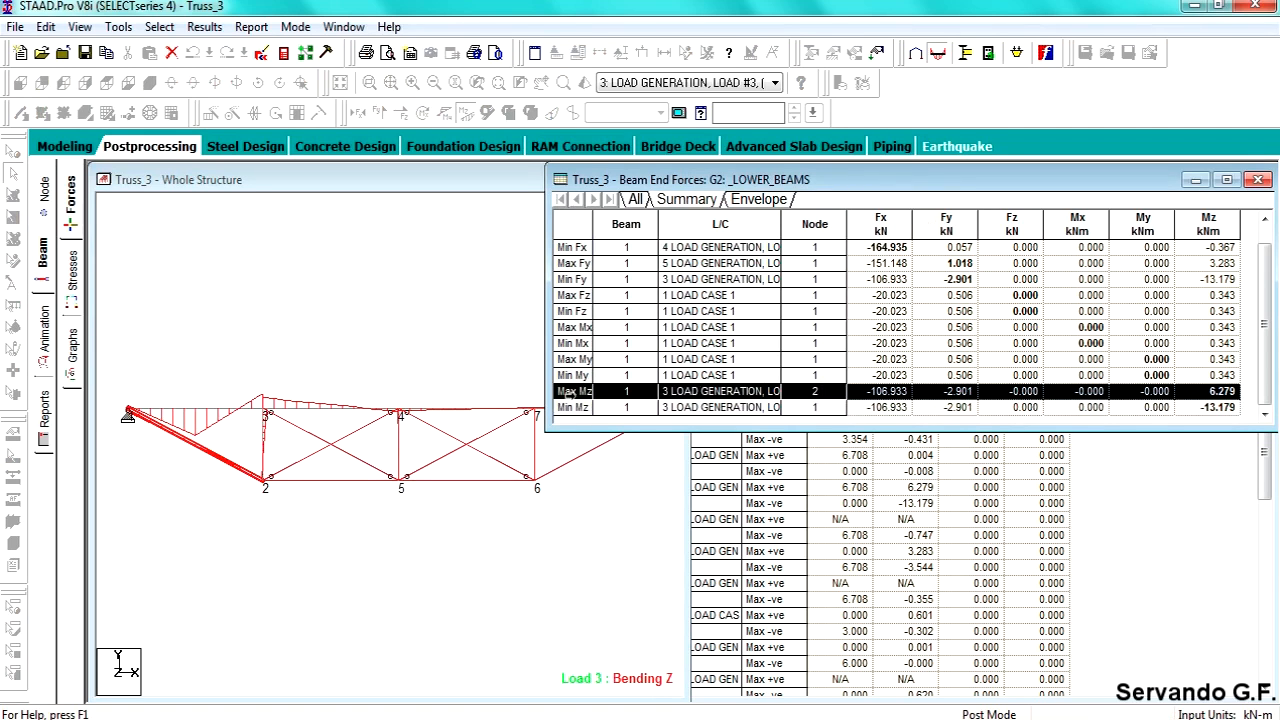
{"action": "left_click", "coordinate": [571, 361]}
{"action": "left_click", "coordinate": [570, 326]}
{"action": "left_click", "coordinate": [570, 278]}
{"action": "left_click", "coordinate": [570, 262]}
{"action": "left_click", "coordinate": [570, 247]}
{"action": "left_click", "coordinate": [571, 280]}
{"action": "left_click", "coordinate": [693, 316]}
{"action": "left_click", "coordinate": [716, 323]}
{"action": "left_click", "coordinate": [607, 346]}
{"action": "left_click", "coordinate": [566, 407]}
{"action": "left_click", "coordinate": [566, 361]}
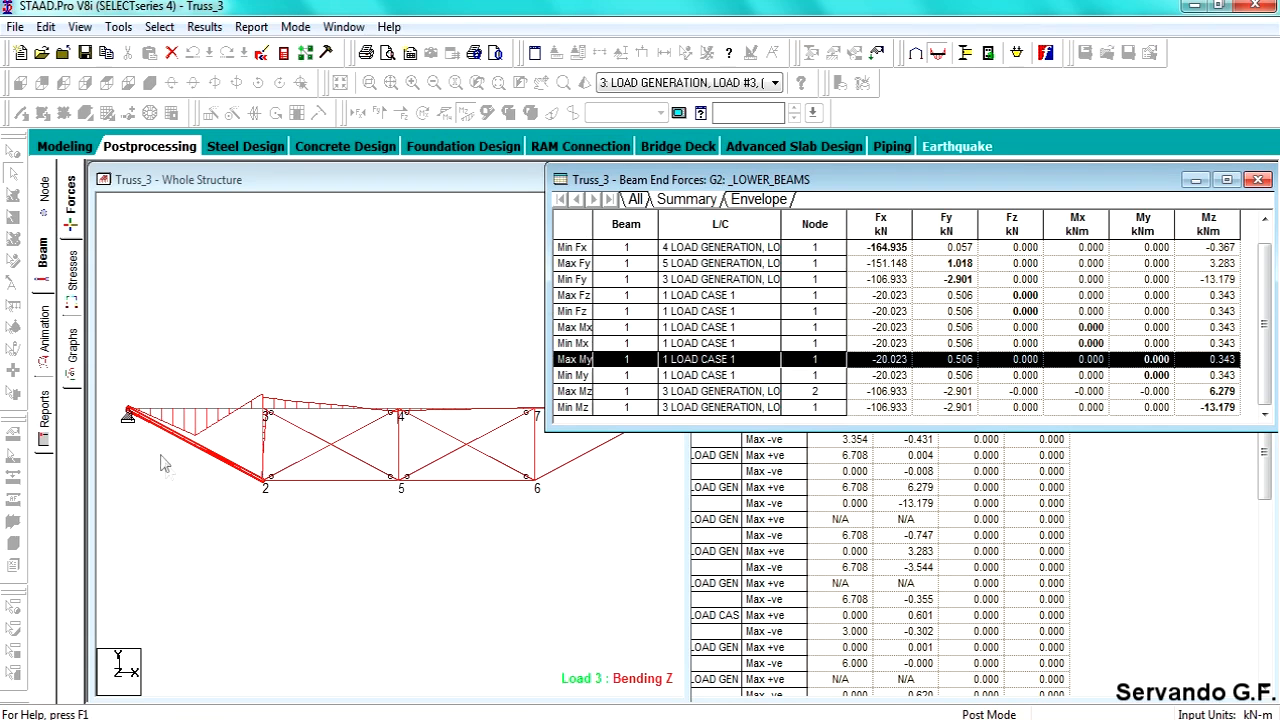
{"action": "left_click", "coordinate": [585, 372]}
{"action": "left_click", "coordinate": [582, 405]}
{"action": "left_click", "coordinate": [574, 361]}
{"action": "left_click", "coordinate": [573, 328]}
{"action": "left_click", "coordinate": [572, 311]}
{"action": "left_click", "coordinate": [570, 281]}
{"action": "left_click", "coordinate": [566, 263]}
{"action": "left_click", "coordinate": [566, 247]}
{"action": "left_click", "coordinate": [570, 310]}
{"action": "left_click", "coordinate": [578, 360]}
Resize the beam end forces and beam force detail tables so they stack beside the whole structure view without overlapping
{"action": "left_click_drag", "start_coordinate": [548, 352], "coordinate": [690, 346]}
{"action": "left_click", "coordinate": [882, 641]}
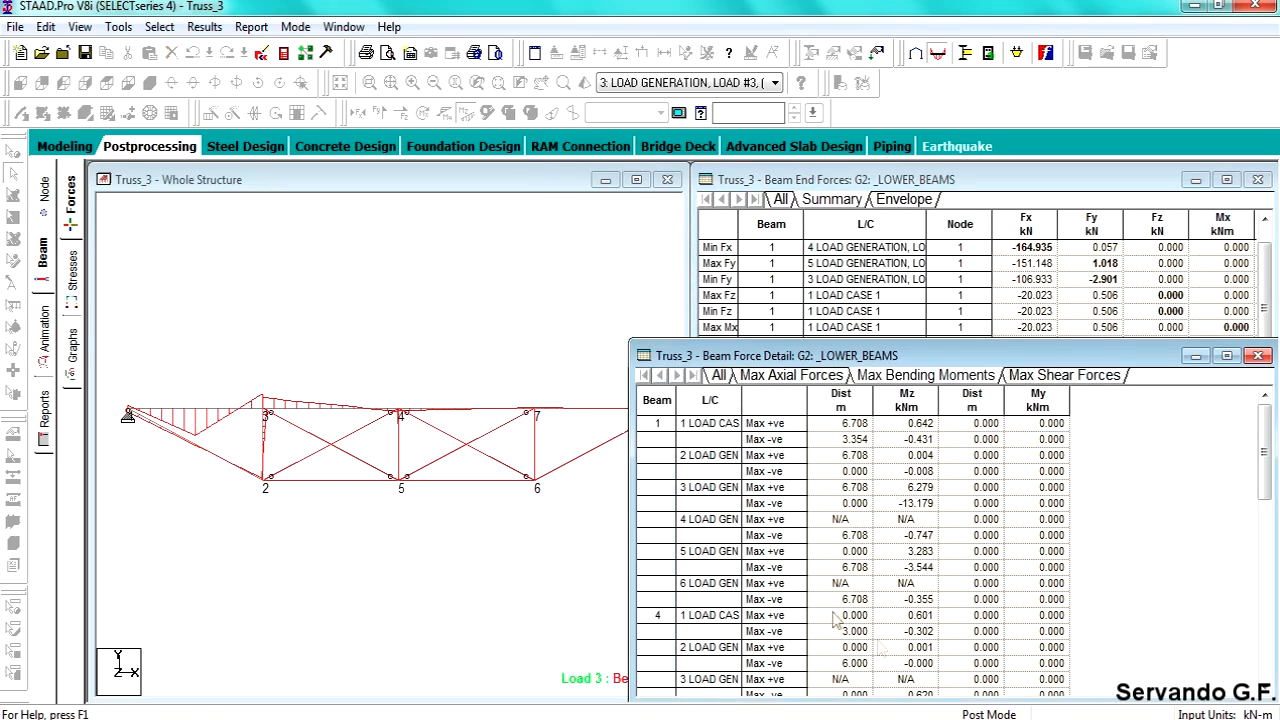
{"action": "left_click_drag", "start_coordinate": [632, 555], "coordinate": [693, 555]}
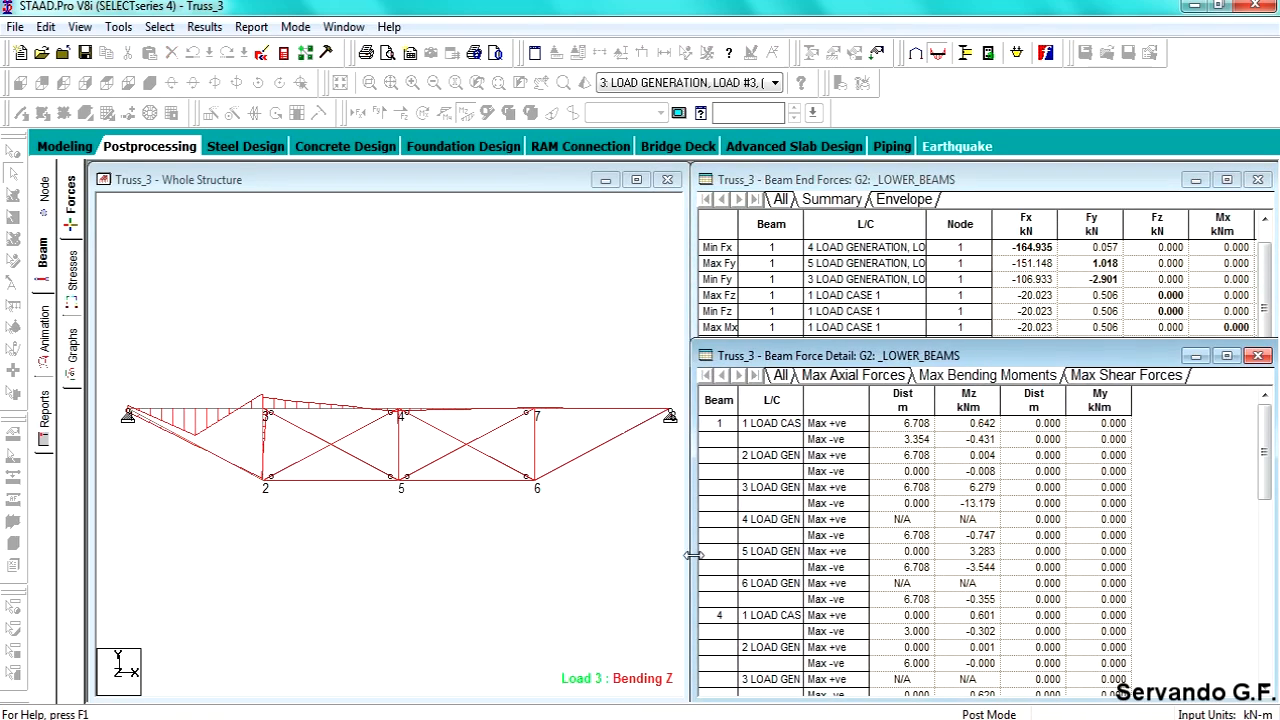
{"action": "left_click_drag", "start_coordinate": [1025, 343], "coordinate": [1030, 432]}
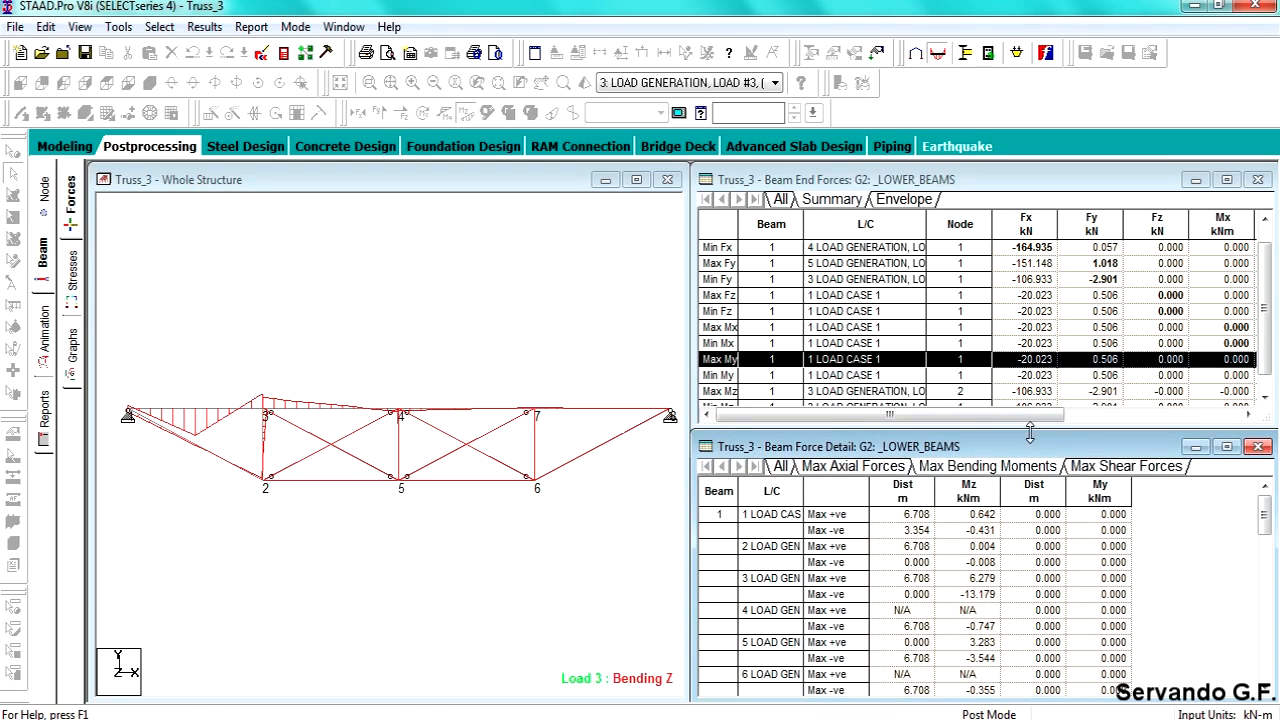
{"action": "left_click", "coordinate": [428, 350]}
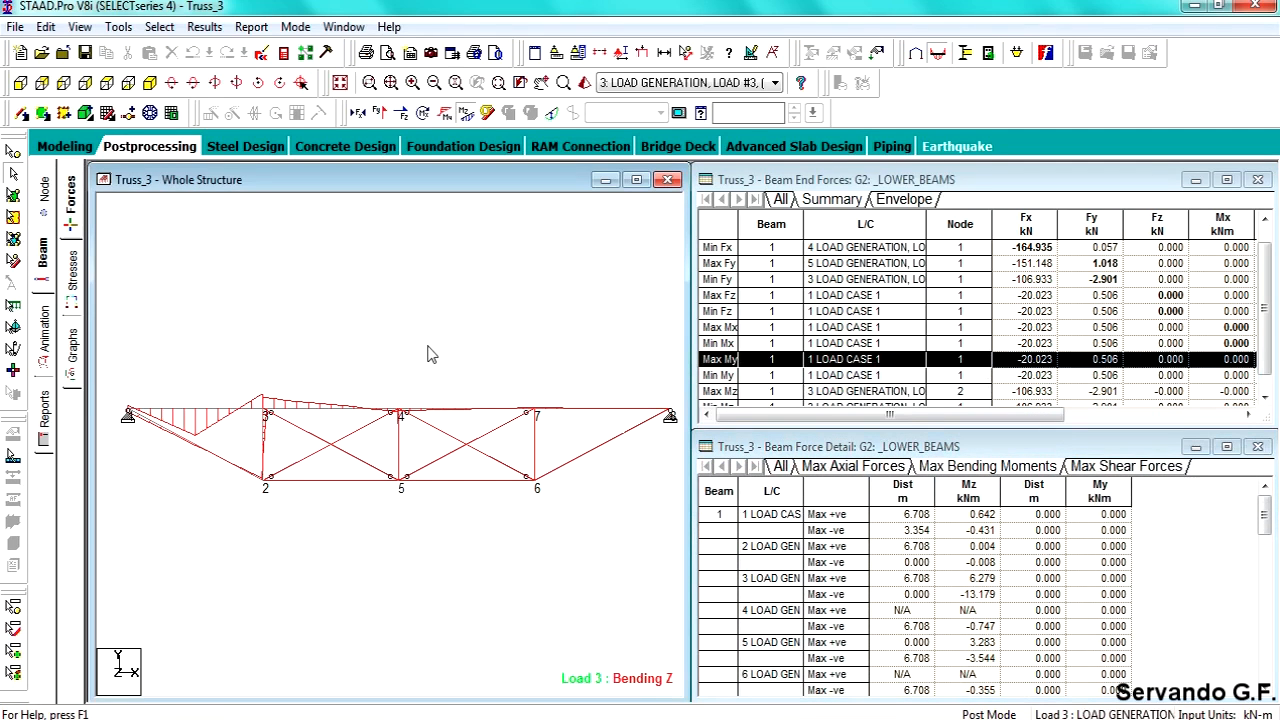